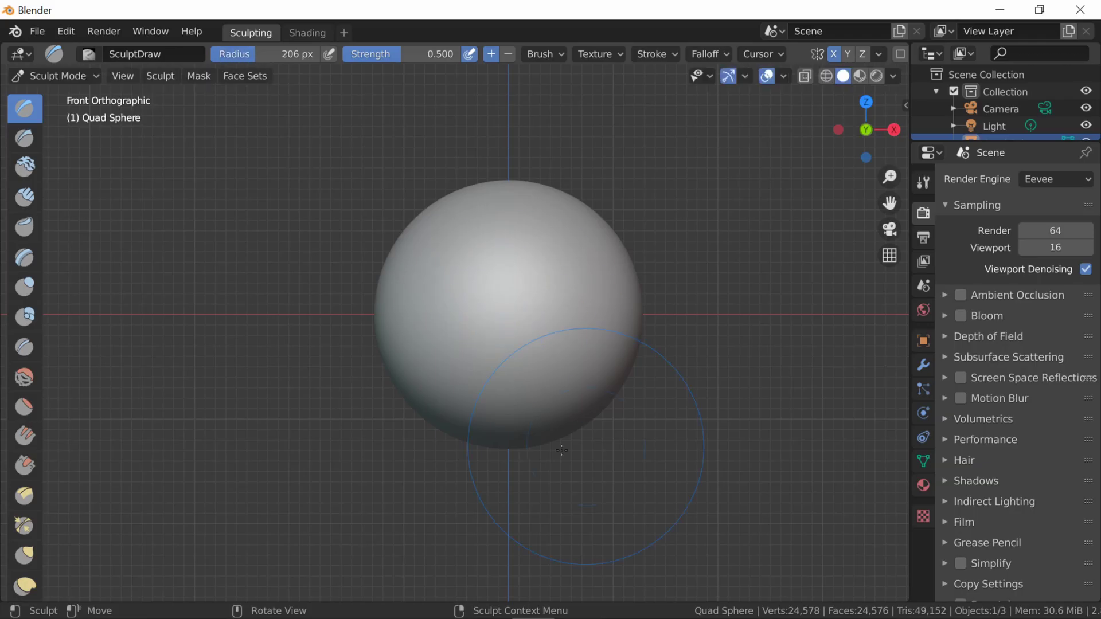
# Step: Try a Snake Hook pull on the sphere, then undo it back to round
pyautogui.press('k')
pyautogui.moveTo(566, 339)
pyautogui.mouseDown()
pyautogui.moveTo(505, 505)
pyautogui.moveTo(502, 422)
pyautogui.mouseUp()
pyautogui.hotkey('ctrl', 'z')
# Step: Shrink the brush and pull the sphere into a rounder, boxier blob
pyautogui.press('f')
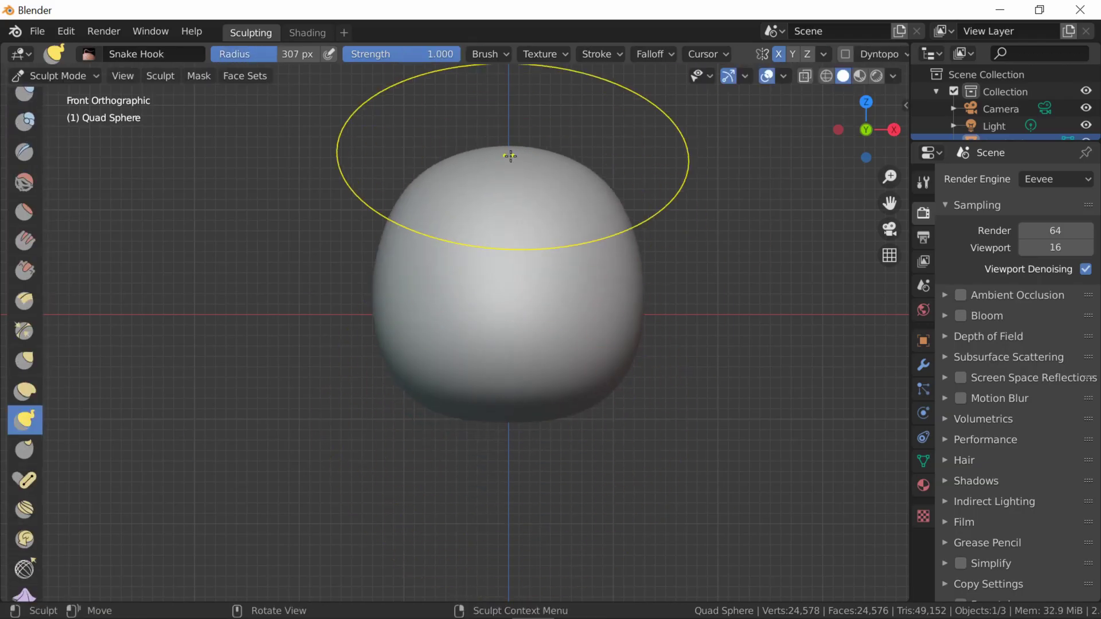
pyautogui.press('f')
pyautogui.click(567, 172)
pyautogui.moveTo(568, 172); pyautogui.dragTo(419, 332, button='middle')
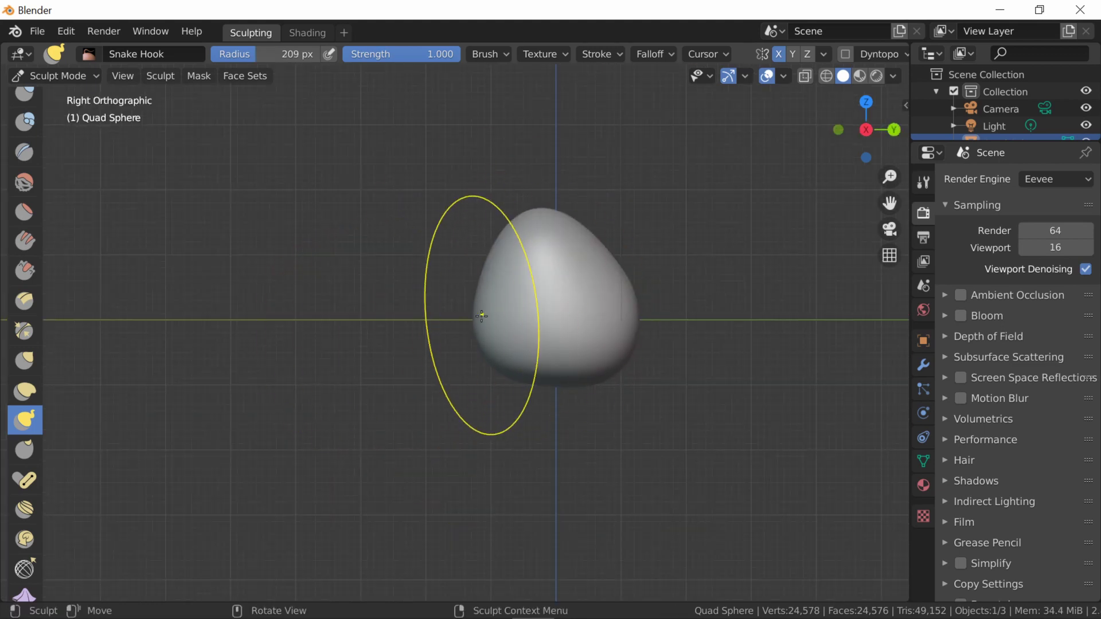
pyautogui.moveTo(481, 316); pyautogui.dragTo(505, 304)
pyautogui.moveTo(559, 218); pyautogui.dragTo(608, 241)
pyautogui.moveTo(643, 344)
pyautogui.mouseDown()
pyautogui.moveTo(624, 374)
pyautogui.moveTo(691, 461)
pyautogui.mouseUp()
# Step: Add a thin, tilted cylinder neck positioned beneath the head
pyautogui.hotkey('ctrl', 'Tab')
pyautogui.hotkey('shift', 'a')
pyautogui.click(683, 359)
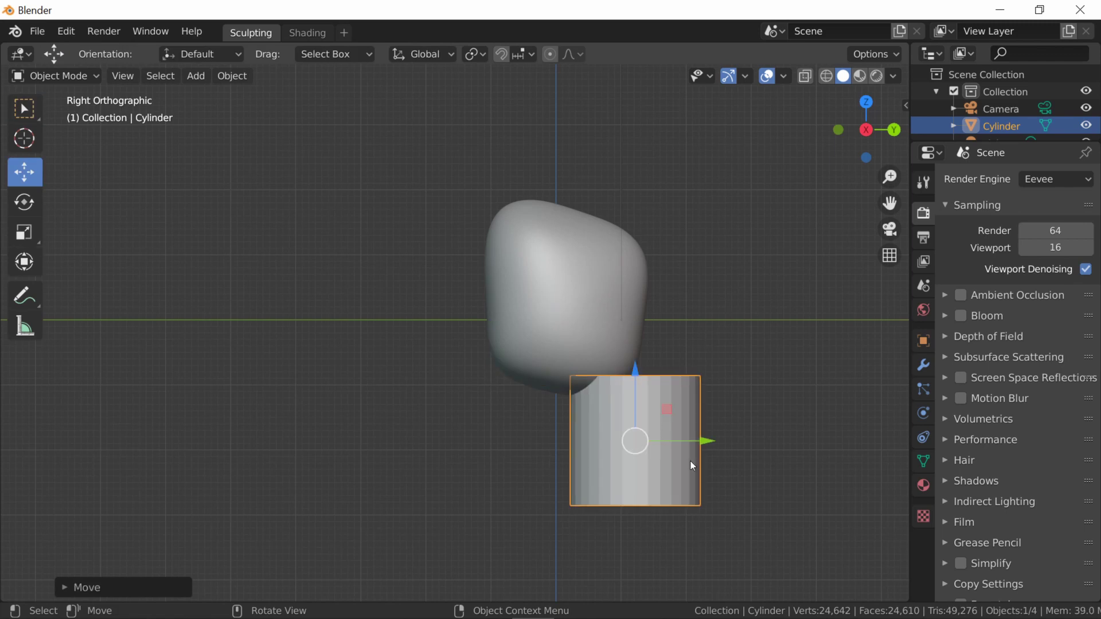
pyautogui.press('s')
pyautogui.press('y')
pyautogui.click(659, 532)
pyautogui.press('r')
pyautogui.press('r')
pyautogui.click(573, 422)
pyautogui.press('g')
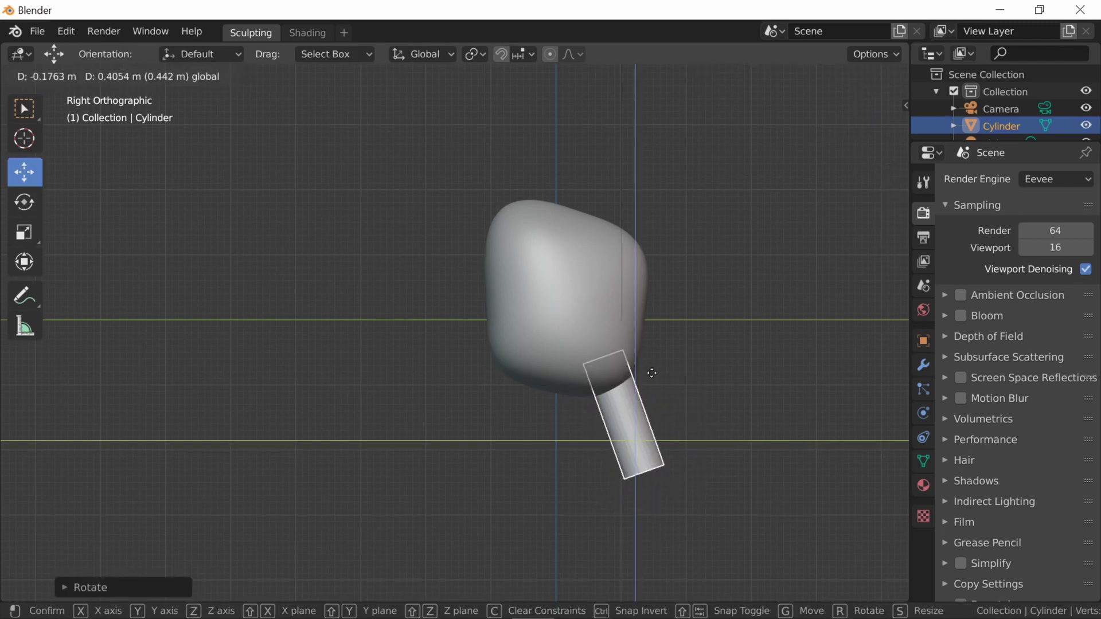
pyautogui.click(635, 413)
# Step: Back on the head, Snake Hook a lobe out of the left side into a snout
pyautogui.click(525, 359)
pyautogui.hotkey('ctrl', 'Tab')
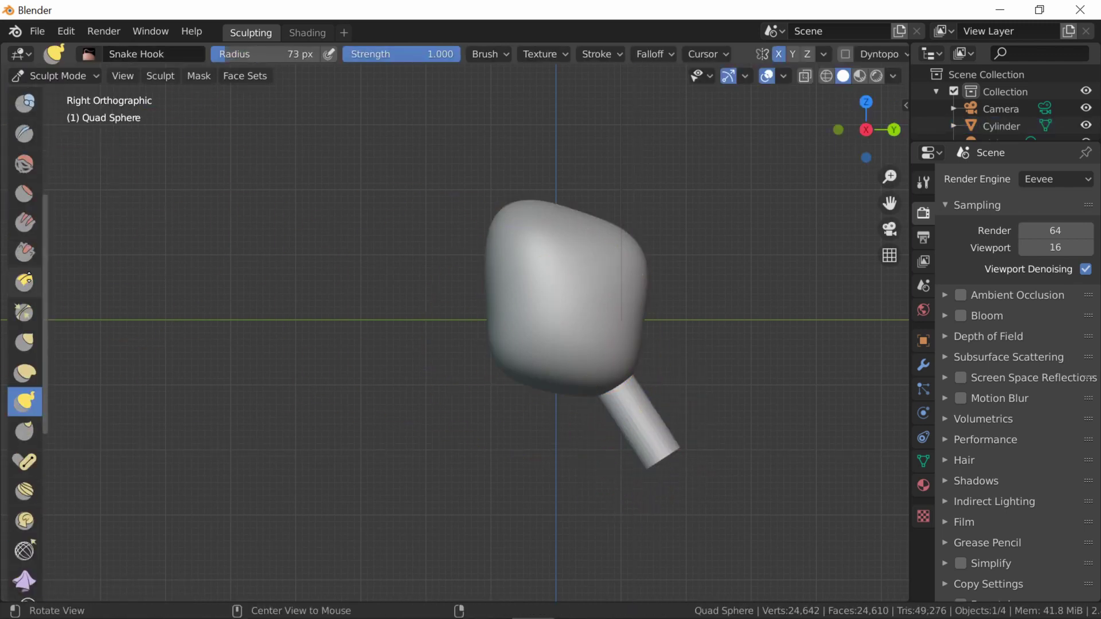
pyautogui.press('m')
pyautogui.moveTo(516, 344)
pyautogui.mouseDown(button='middle')
pyautogui.moveTo(535, 380)
pyautogui.moveTo(574, 378)
pyautogui.moveTo(491, 322)
pyautogui.mouseUp(button='middle')
pyautogui.press('k')
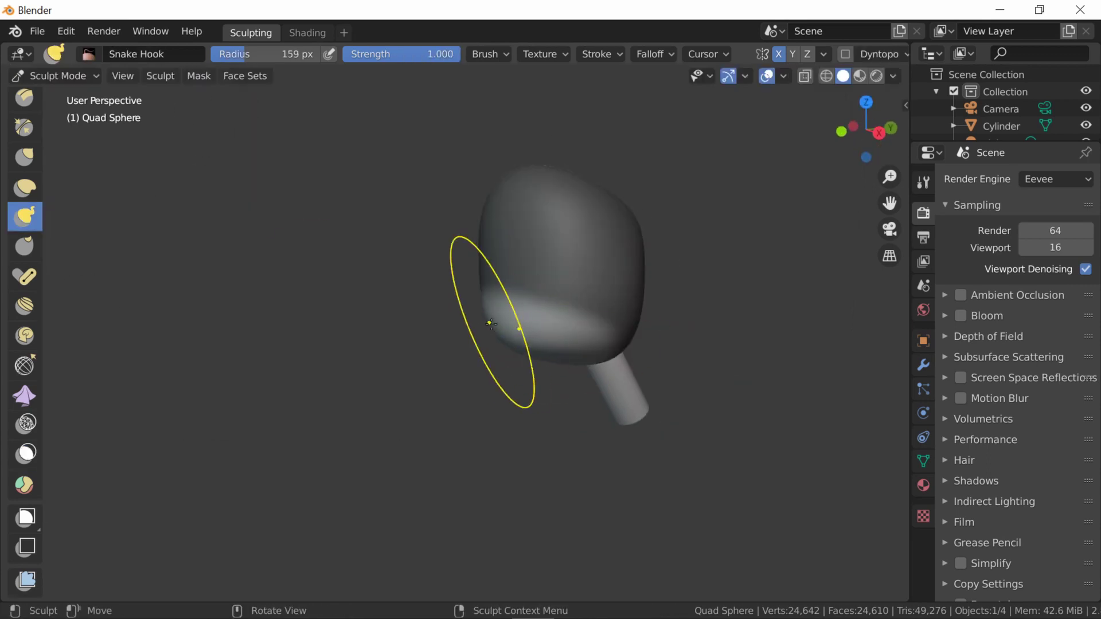
pyautogui.moveTo(491, 323); pyautogui.dragTo(511, 319)
pyautogui.moveTo(511, 320)
pyautogui.mouseDown(button='middle')
pyautogui.moveTo(545, 324)
pyautogui.moveTo(556, 405)
pyautogui.moveTo(435, 330)
pyautogui.mouseUp(button='middle')
pyautogui.press('f')
pyautogui.click(402, 321)
pyautogui.moveTo(390, 350); pyautogui.dragTo(368, 291)
# Step: Switch to the Grab brush at a new size, viewing the head from the front and above
pyautogui.moveTo(398, 245)
pyautogui.mouseDown(button='middle')
pyautogui.moveTo(402, 237)
pyautogui.moveTo(467, 251)
pyautogui.mouseUp(button='middle')
pyautogui.press('f')
pyautogui.click(480, 130)
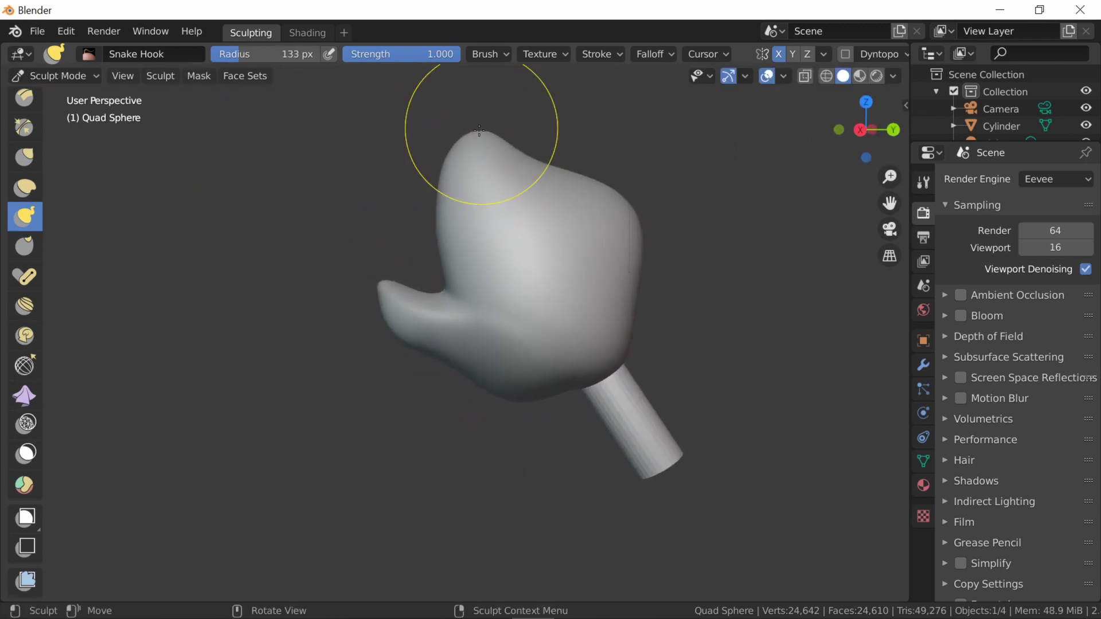
pyautogui.scroll(5, 26, 364)
pyautogui.hotkey('shift', 'c')
pyautogui.moveTo(369, 184); pyautogui.dragTo(393, 224, button='middle')
pyautogui.press('g')
pyautogui.press('f')
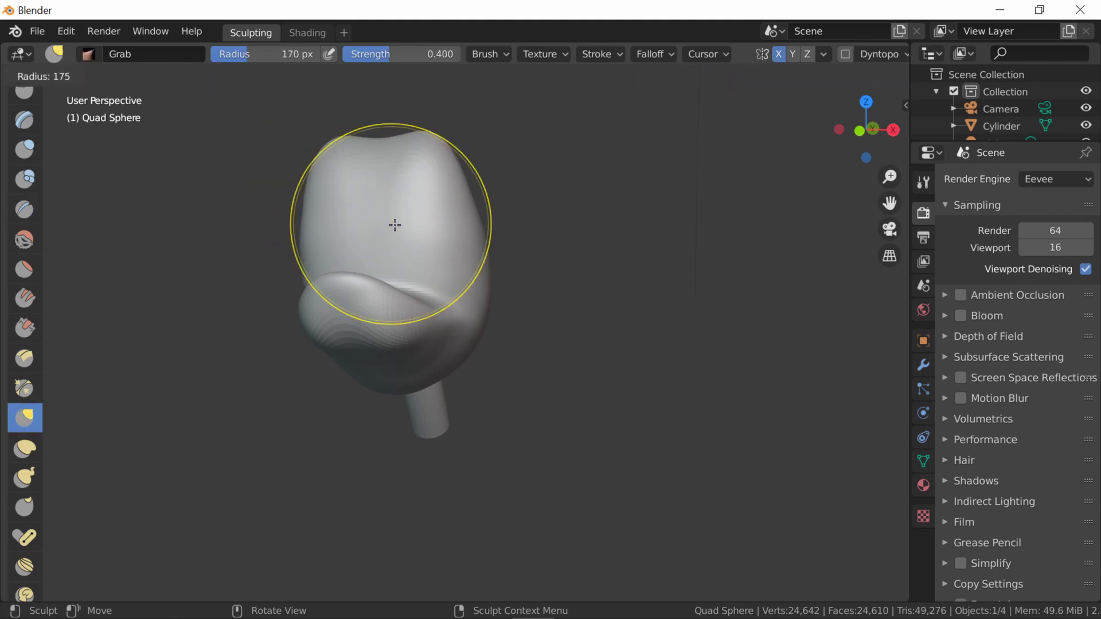
pyautogui.click(365, 116)
pyautogui.moveTo(365, 115); pyautogui.dragTo(343, 153, button='middle')
# Step: Remesh the head with denser, even detail and pick a smaller brush
pyautogui.click(860, 52)
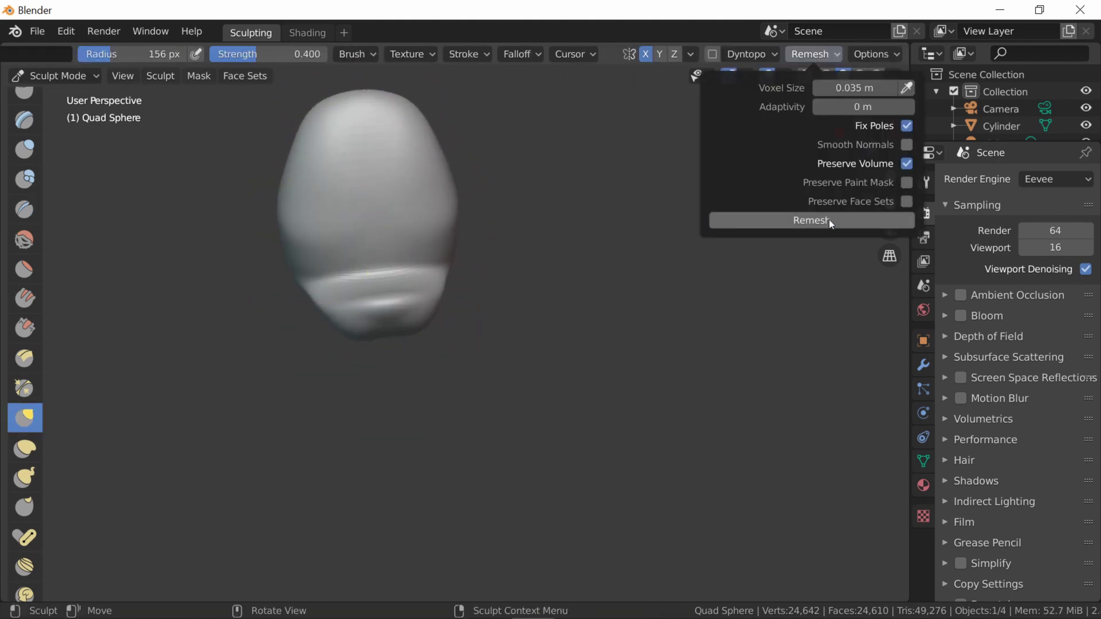
pyautogui.click(831, 222)
pyautogui.moveTo(405, 258)
pyautogui.mouseDown(button='middle')
pyautogui.moveTo(475, 208)
pyautogui.moveTo(486, 219)
pyautogui.moveTo(401, 172)
pyautogui.mouseUp(button='middle')
pyautogui.hotkey('shift', 'c')
pyautogui.press('f')
pyautogui.click(486, 219)
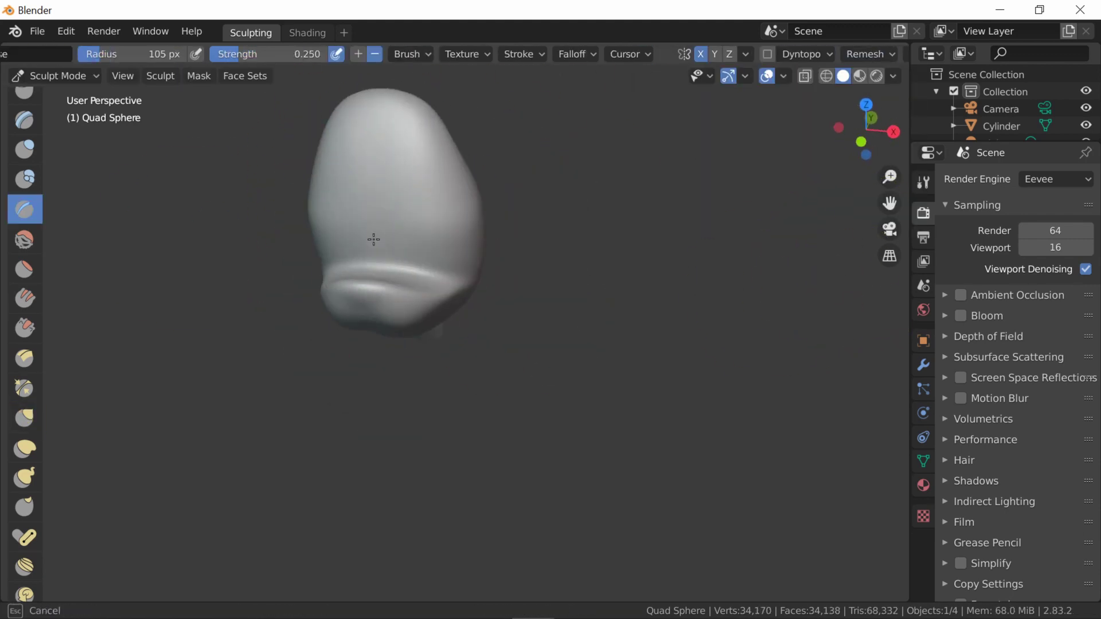
pyautogui.press('f')
pyautogui.click(376, 149)
pyautogui.moveTo(384, 253); pyautogui.dragTo(445, 182, button='middle')
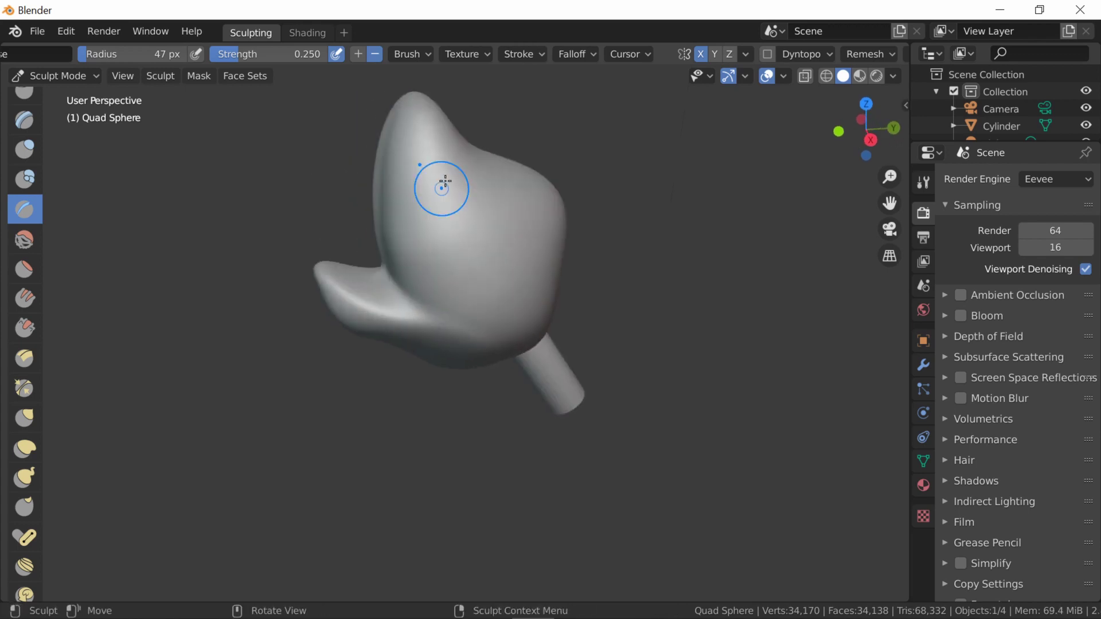
# Step: Build up Clay Strips on the side of the head and smooth the marks away
pyautogui.press('c')
pyautogui.press('f')
pyautogui.click(502, 243)
pyautogui.moveTo(476, 270); pyautogui.dragTo(465, 196)
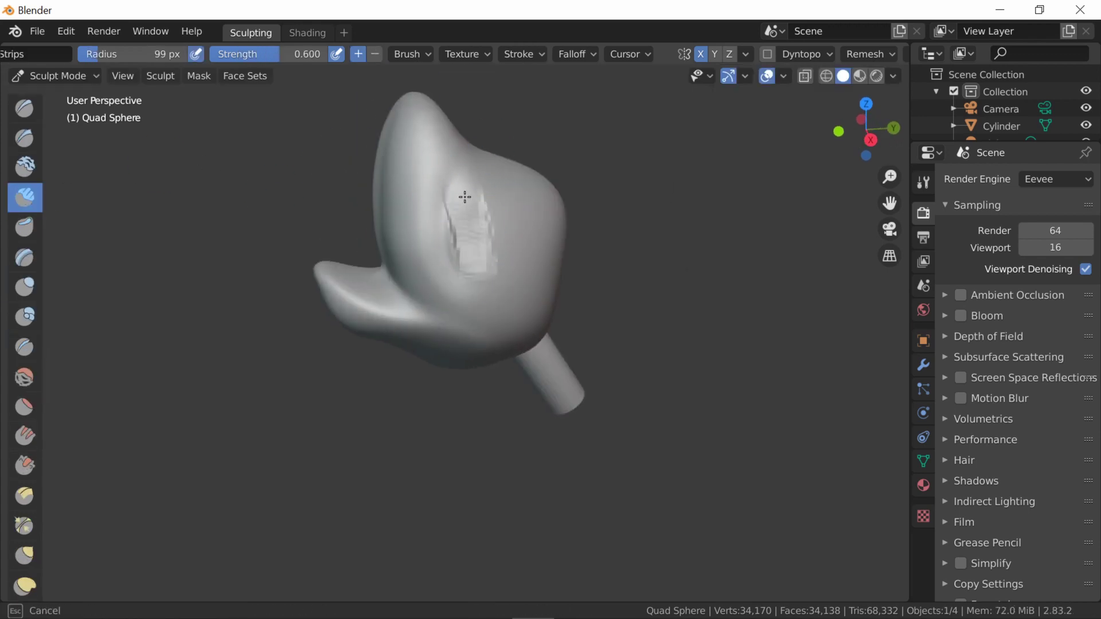
pyautogui.moveTo(477, 275)
pyautogui.keyDown('shift'); pyautogui.mouseDown()
pyautogui.moveTo(465, 189)
pyautogui.moveTo(481, 189)
pyautogui.mouseUp(); pyautogui.keyUp('shift')
pyautogui.moveTo(482, 189); pyautogui.dragTo(465, 222, button='middle')
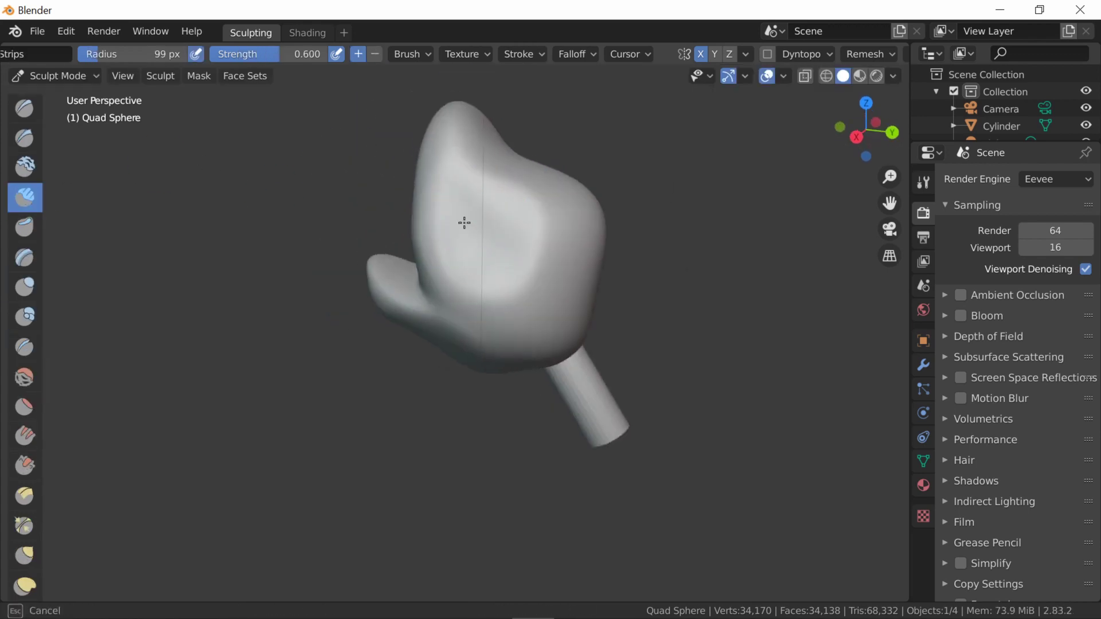
# Step: Add clay strokes along the top of the head and the ridge above the snout
pyautogui.press('f')
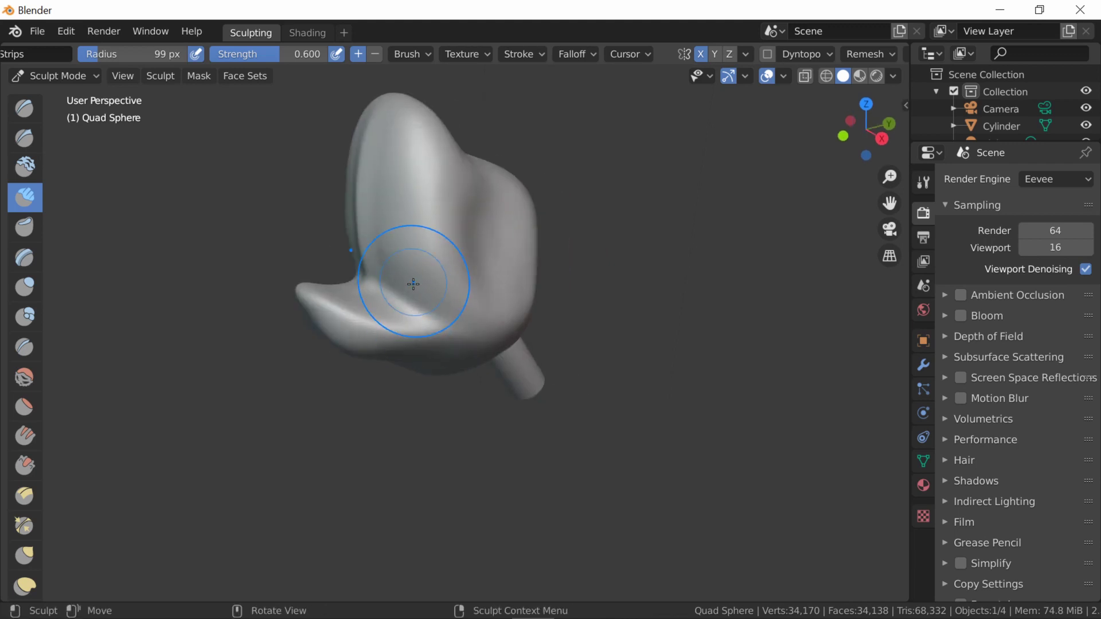
pyautogui.click(413, 277)
pyautogui.moveTo(413, 277); pyautogui.dragTo(455, 277, button='middle')
pyautogui.moveTo(453, 195); pyautogui.dragTo(443, 159)
pyautogui.moveTo(442, 159)
pyautogui.mouseDown(button='middle')
pyautogui.moveTo(457, 133)
pyautogui.moveTo(458, 206)
pyautogui.mouseUp(button='middle')
pyautogui.moveTo(459, 206); pyautogui.dragTo(445, 276)
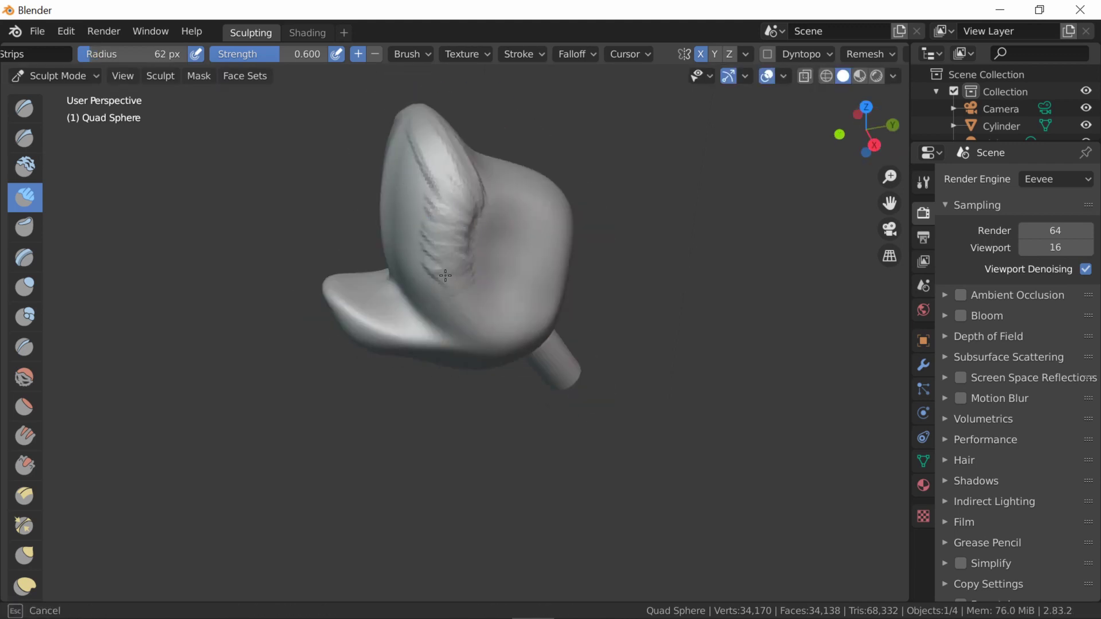
pyautogui.moveTo(432, 151); pyautogui.dragTo(536, 242, button='middle')
pyautogui.moveTo(421, 235); pyautogui.dragTo(379, 229, button='middle')
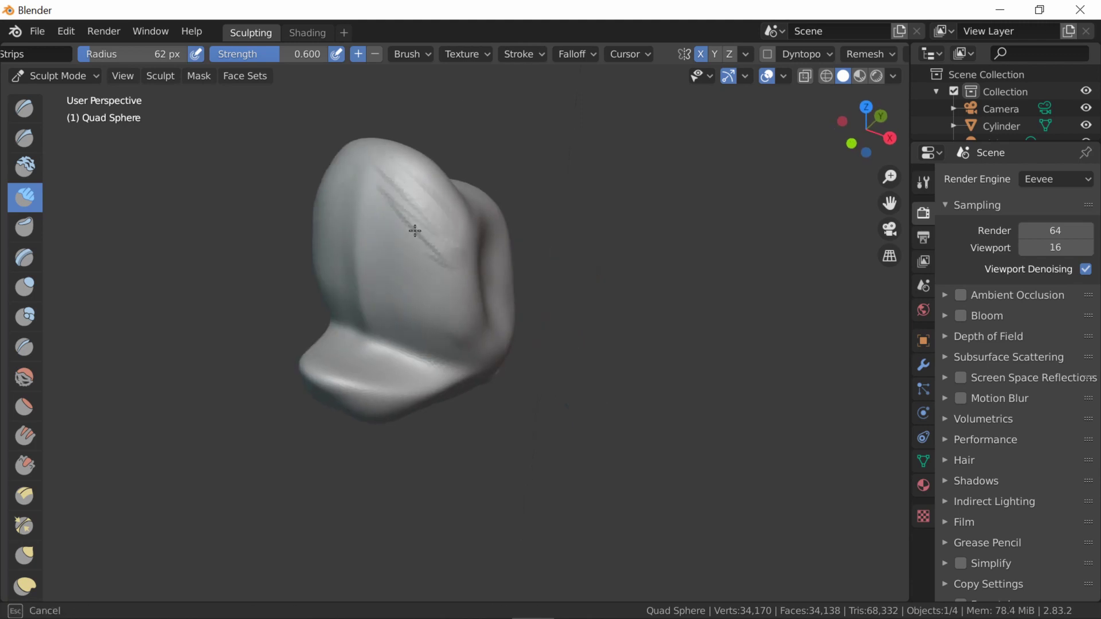
pyautogui.moveTo(379, 230)
pyautogui.mouseDown()
pyautogui.moveTo(413, 287)
pyautogui.moveTo(468, 337)
pyautogui.mouseUp()
pyautogui.moveTo(340, 298); pyautogui.dragTo(459, 274, button='middle')
# Step: Grab the top of the head into a higher peak and add clay across the lower face
pyautogui.press('g')
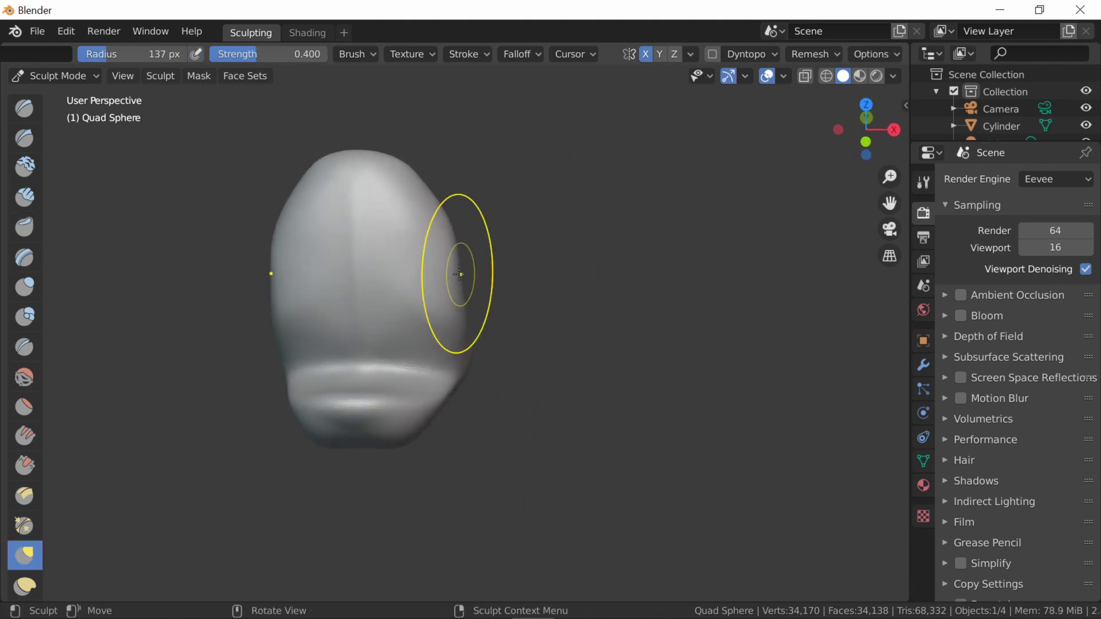
pyautogui.moveTo(369, 158); pyautogui.dragTo(443, 277)
pyautogui.press('c')
pyautogui.moveTo(121, 234); pyautogui.dragTo(333, 347, button='middle')
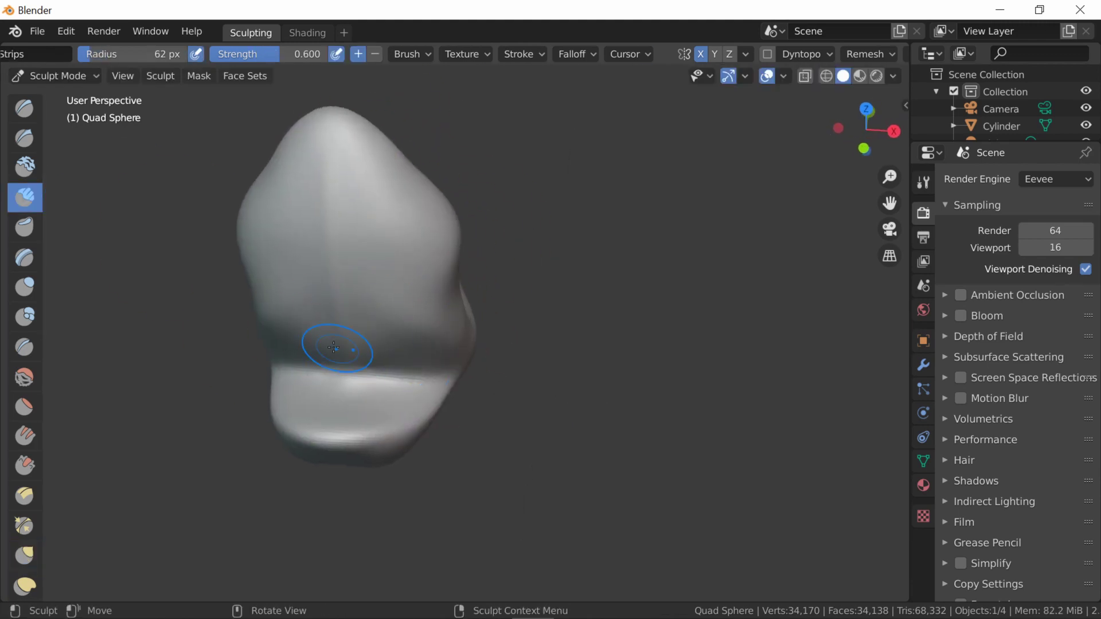
pyautogui.moveTo(369, 335); pyautogui.dragTo(356, 430)
# Step: Carve rough eye sockets and a nose into the face with the Draw brush
pyautogui.press('l')
pyautogui.moveTo(356, 431)
pyautogui.mouseDown(button='middle')
pyautogui.moveTo(340, 327)
pyautogui.moveTo(508, 381)
pyautogui.mouseUp(button='middle')
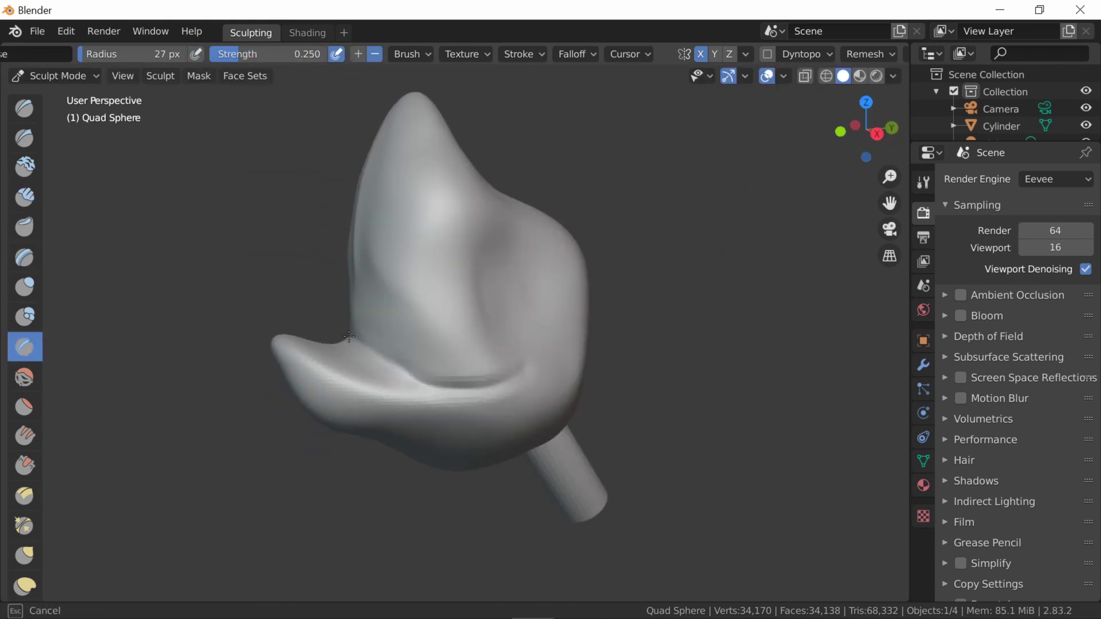
pyautogui.press('f')
pyautogui.click(498, 343)
pyautogui.press('c')
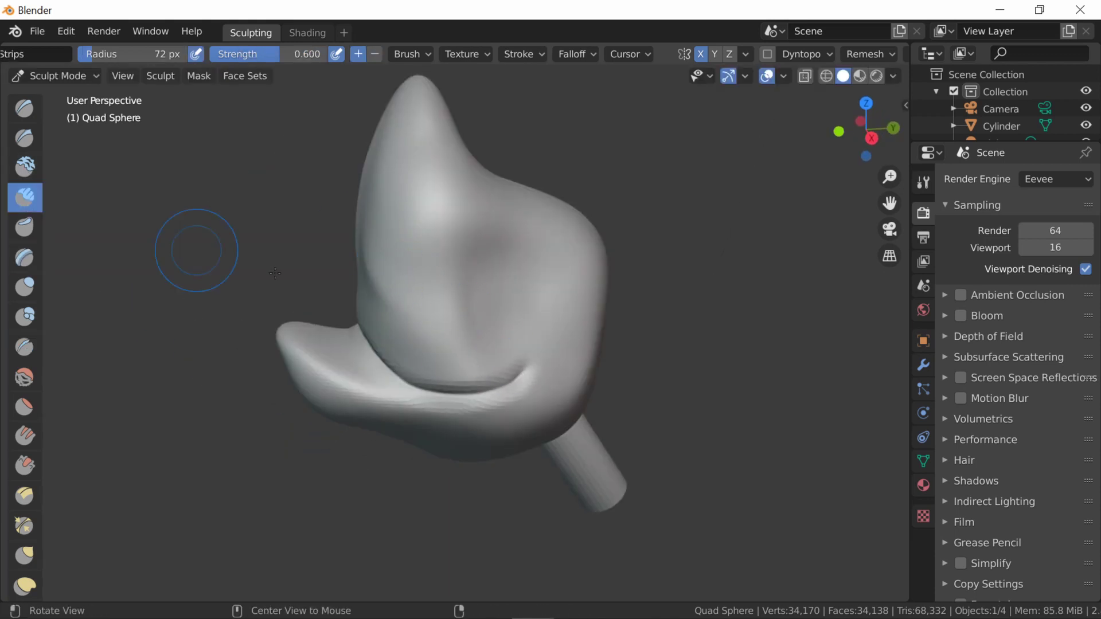
pyautogui.moveTo(196, 246); pyautogui.dragTo(335, 332, button='middle')
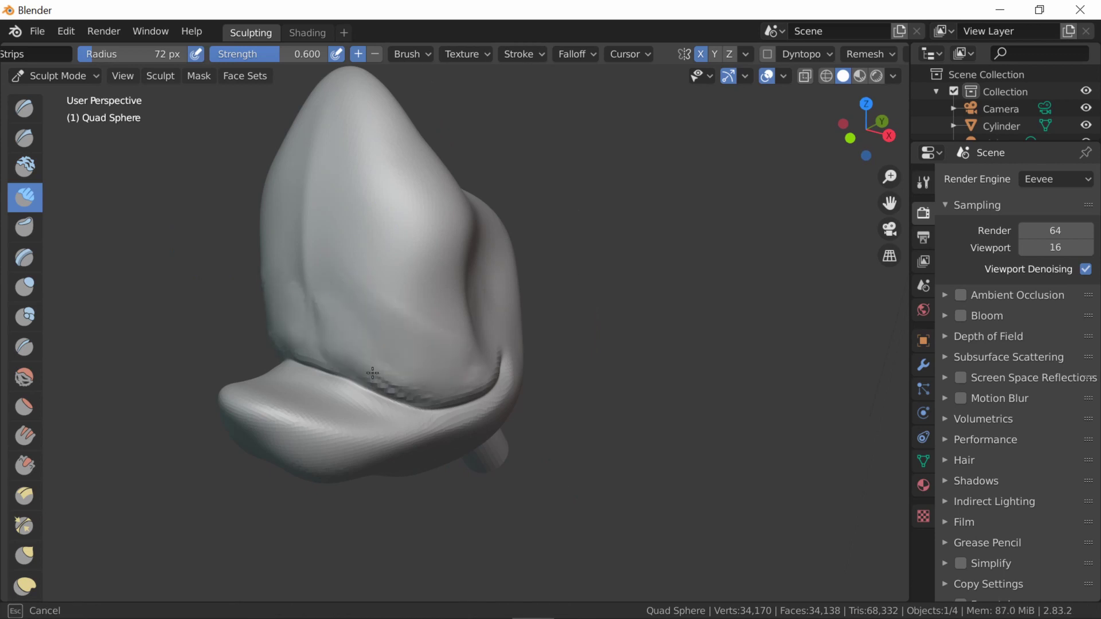
pyautogui.moveTo(372, 373); pyautogui.dragTo(341, 373, button='middle')
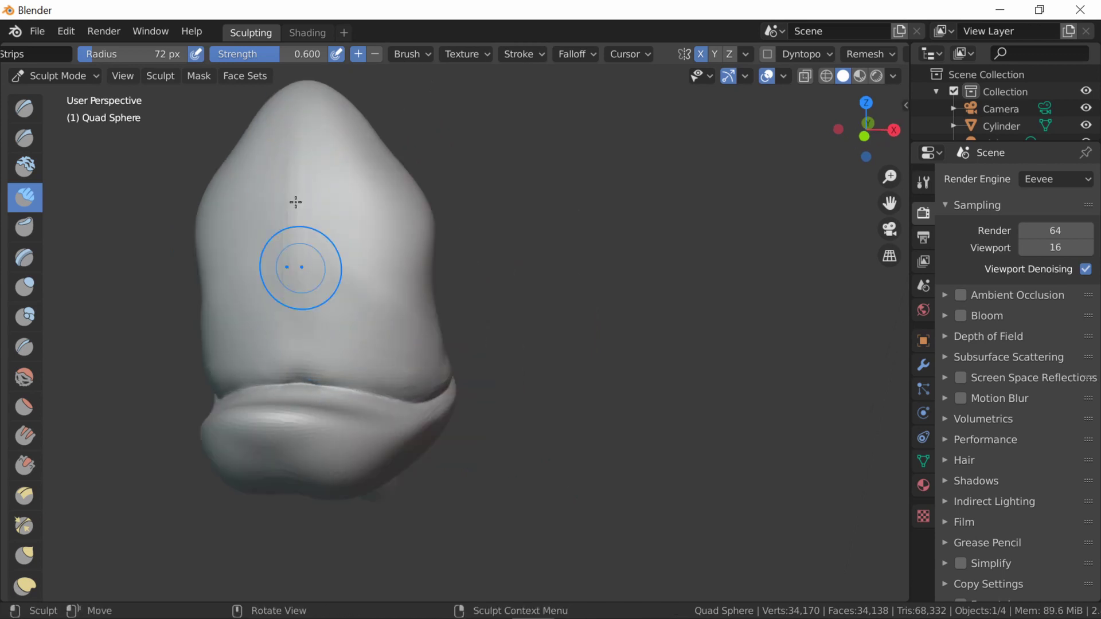
pyautogui.moveTo(302, 191); pyautogui.dragTo(276, 184, button='middle')
pyautogui.press('g')
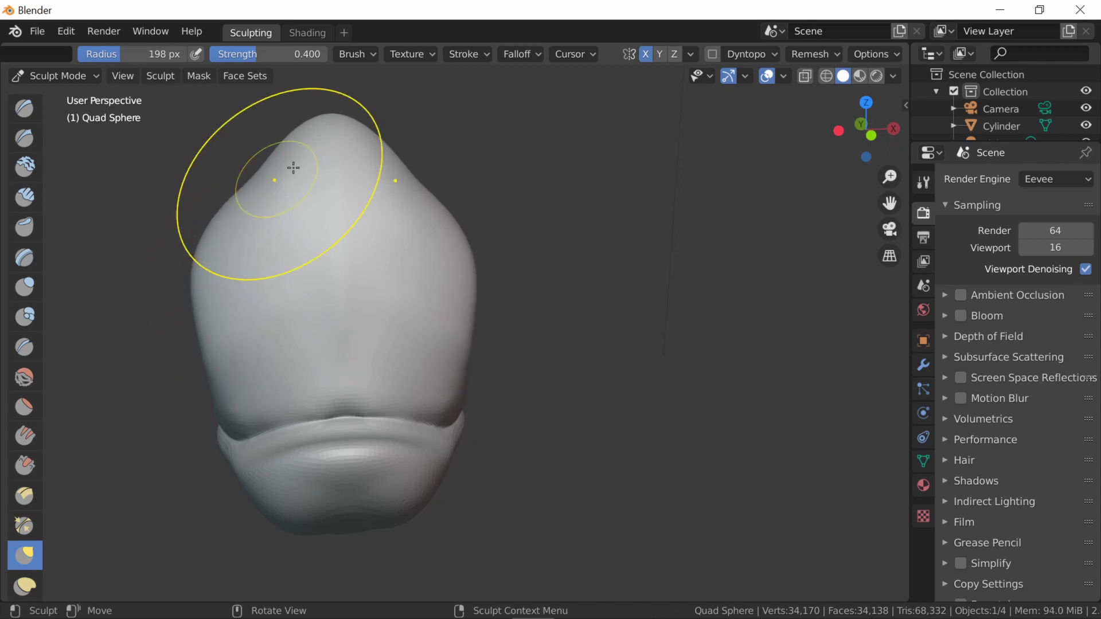
pyautogui.moveTo(293, 345)
pyautogui.mouseDown(button='middle')
pyautogui.moveTo(406, 467)
pyautogui.moveTo(424, 351)
pyautogui.mouseUp(button='middle')
pyautogui.press('x')
pyautogui.moveTo(320, 319)
pyautogui.mouseDown(button='middle')
pyautogui.moveTo(430, 369)
pyautogui.moveTo(298, 345)
pyautogui.mouseUp(button='middle')
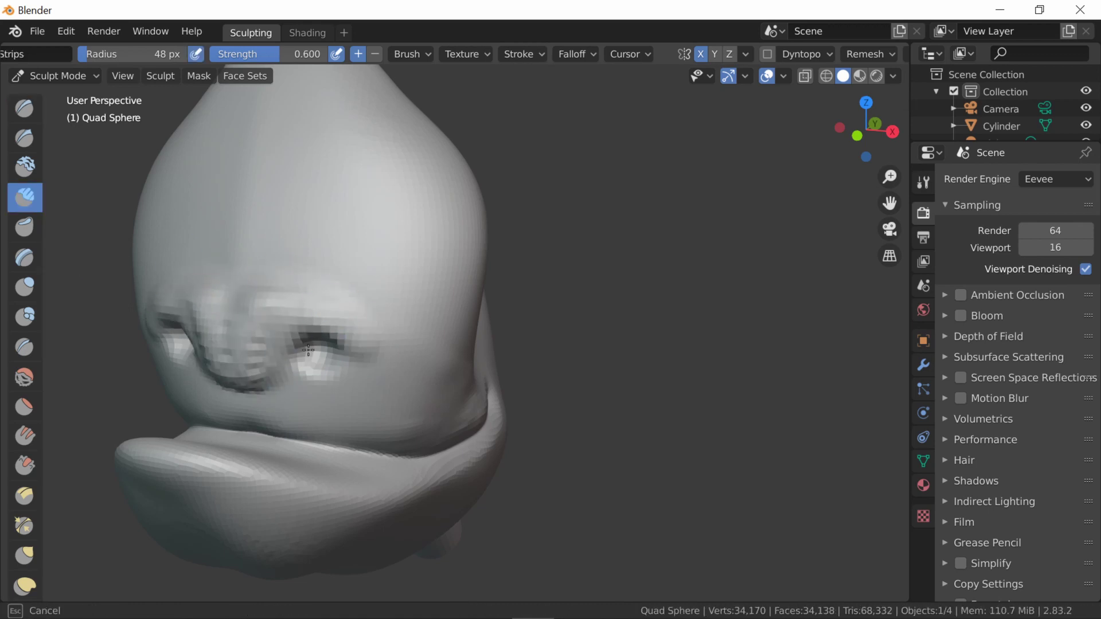
# Step: Snake Hook a lobe from the side of the head and add detail around the eye
pyautogui.moveTo(238, 250); pyautogui.dragTo(278, 344, button='middle')
pyautogui.scroll(-5, 25, 344)
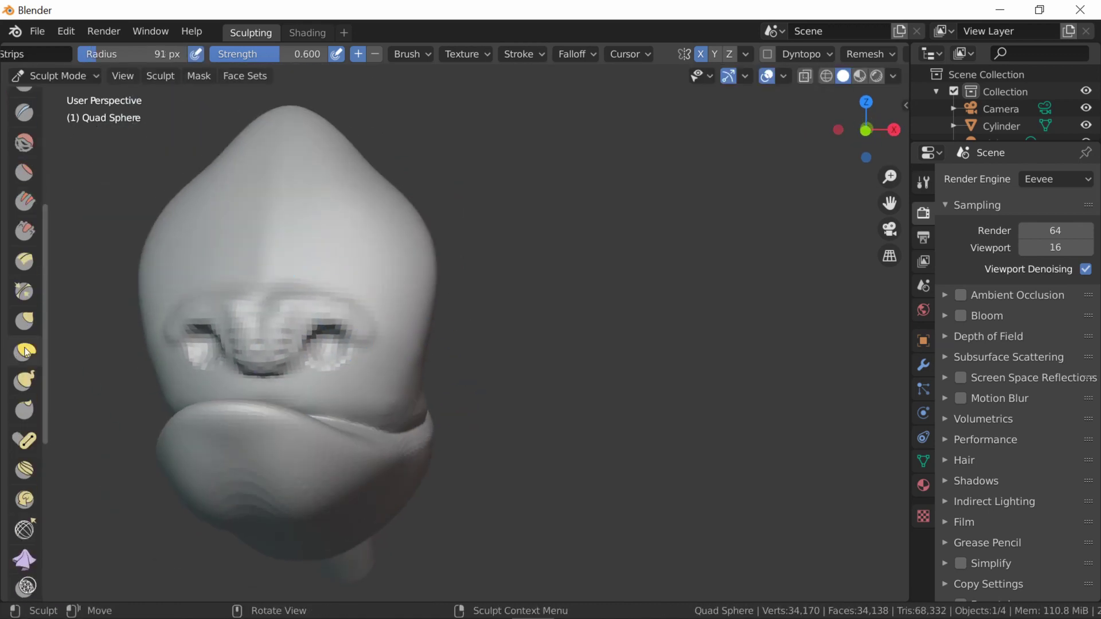
pyautogui.click(25, 380)
pyautogui.moveTo(402, 321)
pyautogui.mouseDown(button='middle')
pyautogui.moveTo(495, 320)
pyautogui.moveTo(479, 380)
pyautogui.mouseUp(button='middle')
pyautogui.moveTo(485, 327)
pyautogui.mouseDown(button='middle')
pyautogui.moveTo(492, 423)
pyautogui.moveTo(438, 344)
pyautogui.mouseUp(button='middle')
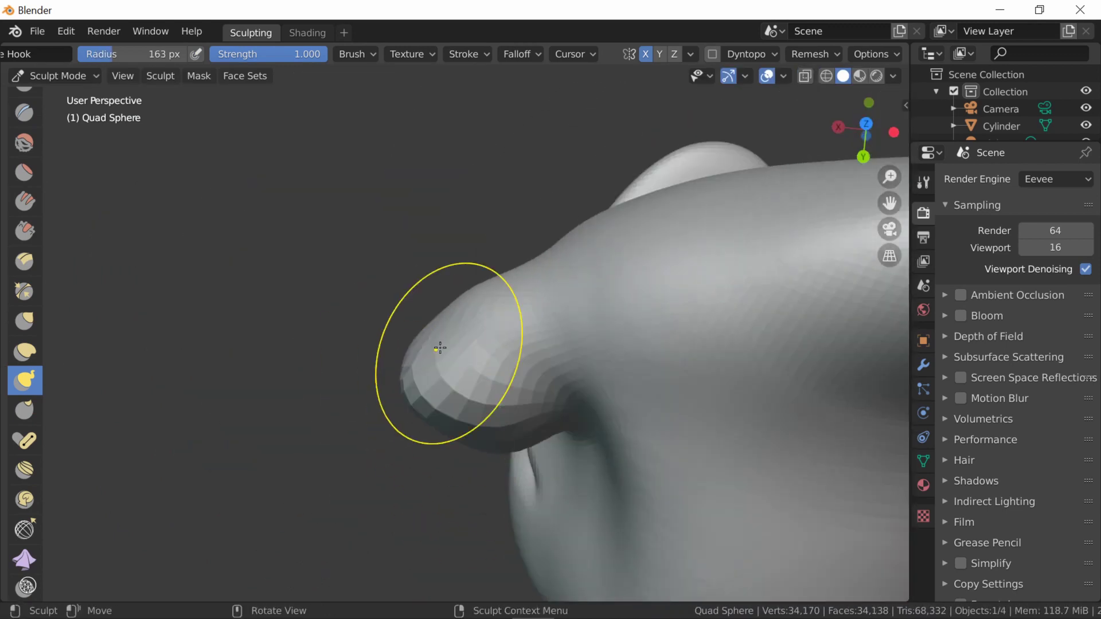
pyautogui.moveTo(529, 434)
pyautogui.mouseDown(button='middle')
pyautogui.moveTo(442, 491)
pyautogui.moveTo(325, 322)
pyautogui.moveTo(221, 406)
pyautogui.moveTo(396, 362)
pyautogui.mouseUp(button='middle')
pyautogui.moveTo(385, 471)
pyautogui.mouseDown(button='middle')
pyautogui.moveTo(380, 332)
pyautogui.moveTo(377, 405)
pyautogui.mouseUp(button='middle')
pyautogui.press('x')
pyautogui.moveTo(377, 406); pyautogui.dragTo(347, 418)
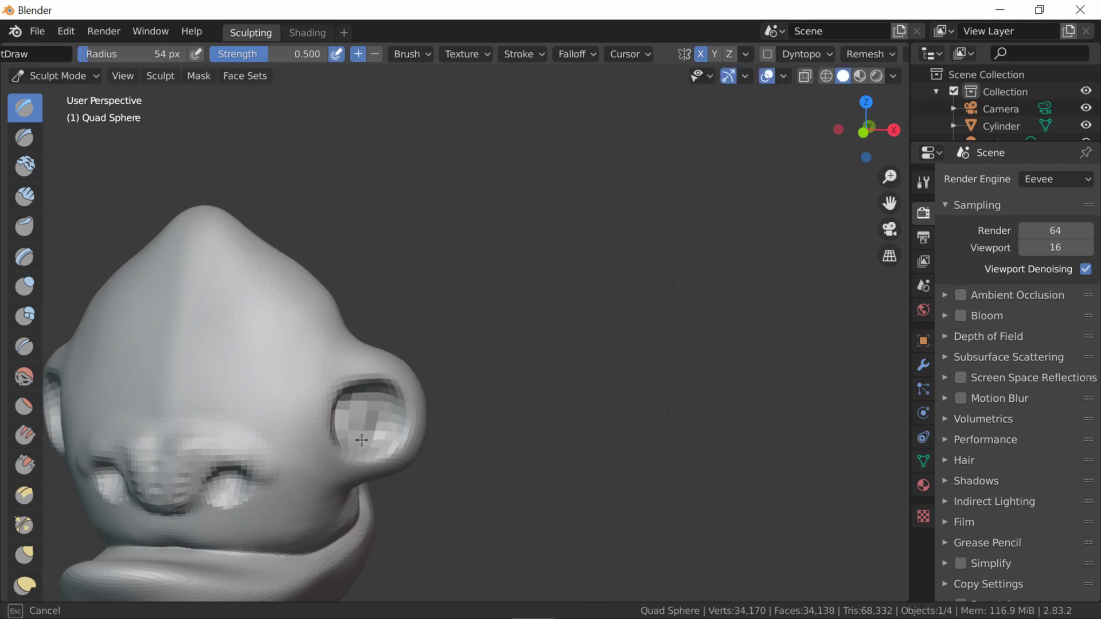
# Step: Remesh the head again for more detail and inspect it from below
pyautogui.click(869, 53)
pyautogui.click(860, 221)
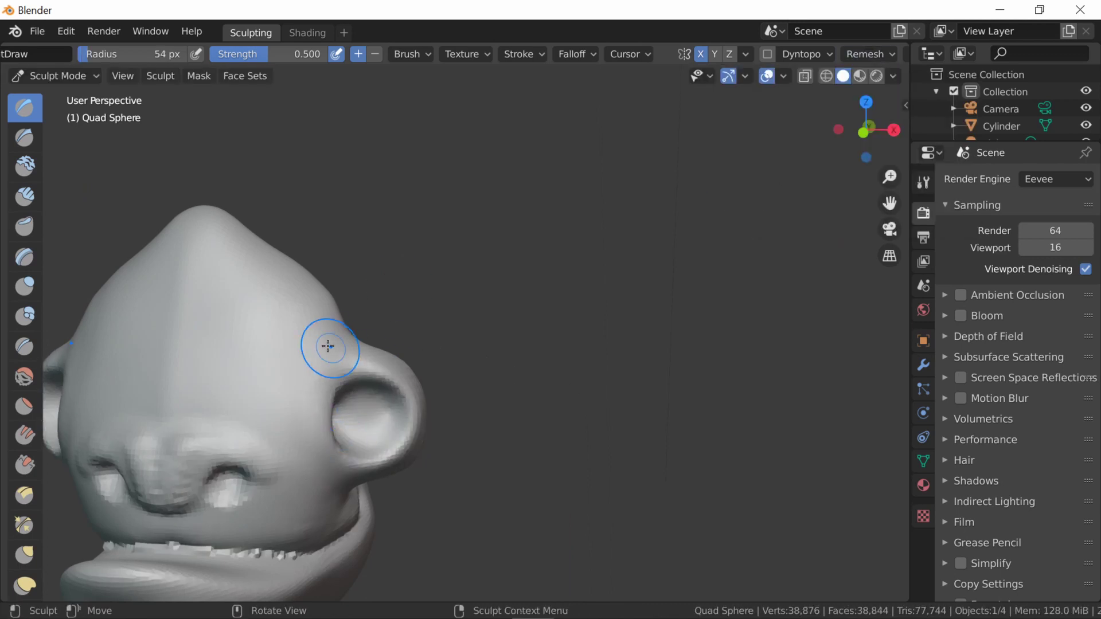
pyautogui.moveTo(328, 346); pyautogui.dragTo(418, 418, button='middle')
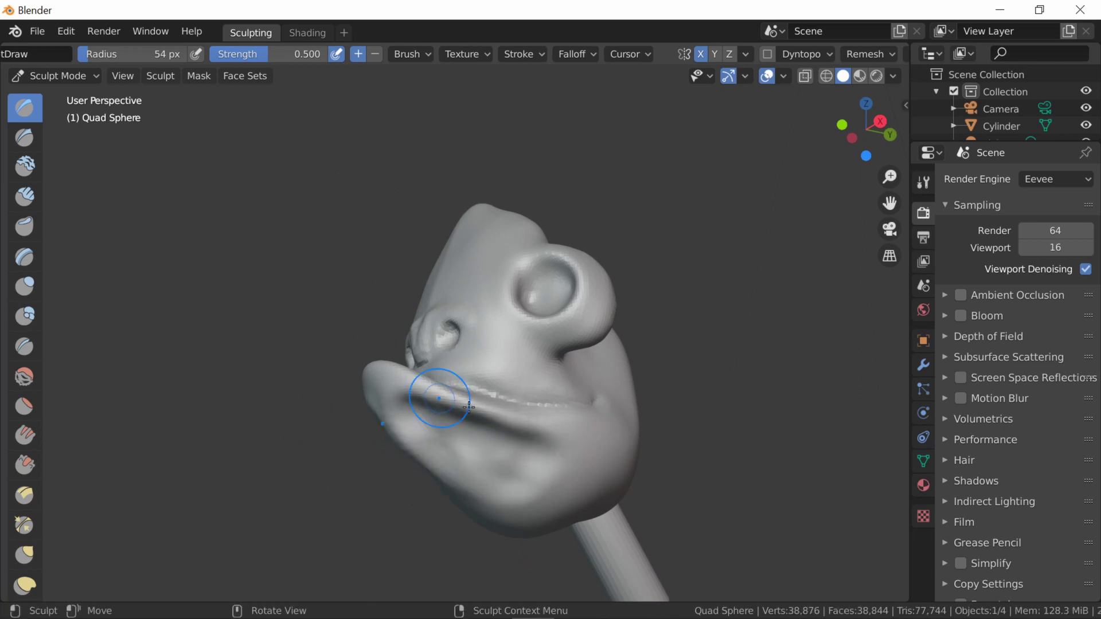
pyautogui.moveTo(398, 428)
pyautogui.mouseDown(button='middle')
pyautogui.moveTo(413, 412)
pyautogui.moveTo(394, 480)
pyautogui.moveTo(326, 457)
pyautogui.mouseUp(button='middle')
pyautogui.press('g')
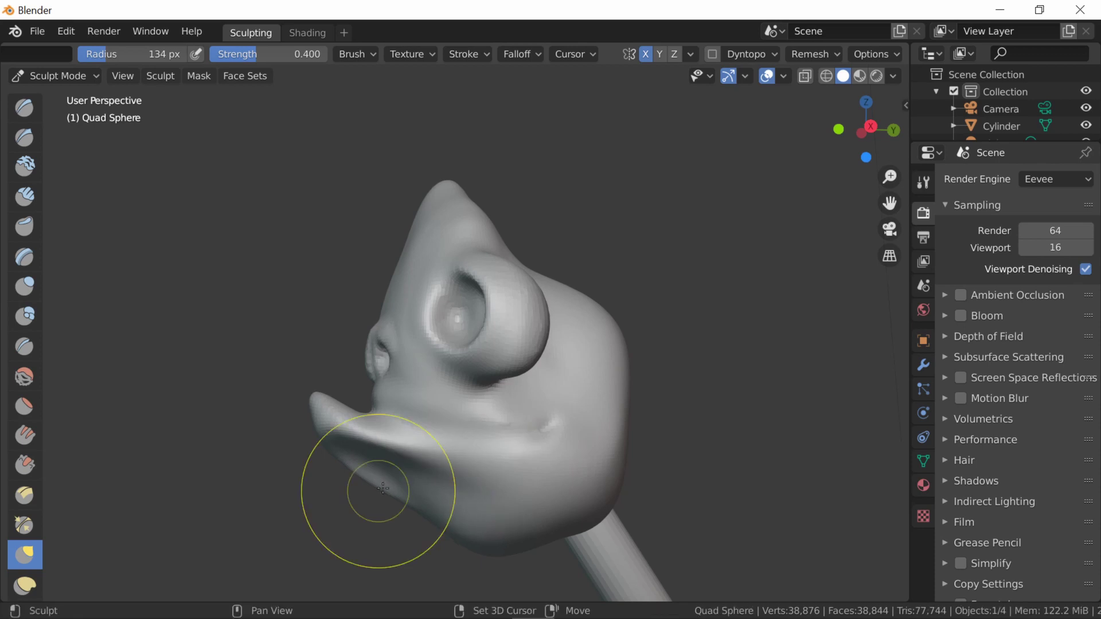
pyautogui.moveTo(382, 488)
pyautogui.mouseDown(button='middle')
pyautogui.moveTo(501, 464)
pyautogui.moveTo(620, 328)
pyautogui.mouseUp(button='middle')
# Step: Pull the upper back of the head and bulging ear shapes outward with Snake Hook
pyautogui.press('k')
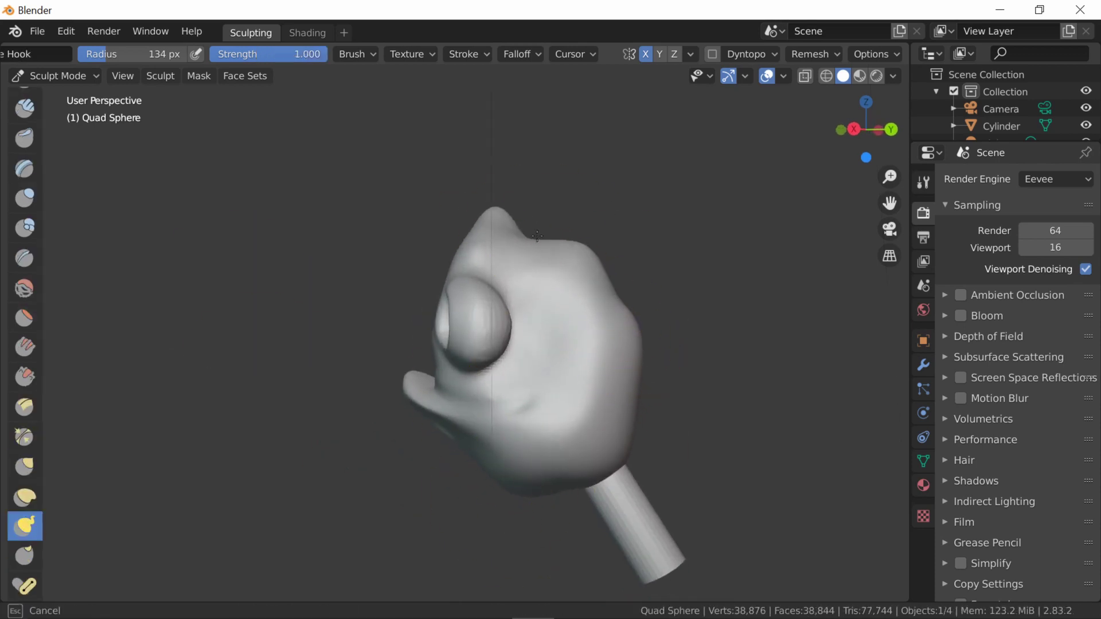
pyautogui.moveTo(622, 294)
pyautogui.mouseDown()
pyautogui.moveTo(525, 205)
pyautogui.moveTo(539, 225)
pyautogui.mouseUp()
pyautogui.moveTo(516, 241); pyautogui.dragTo(493, 238, button='middle')
pyautogui.press('f')
pyautogui.click(468, 224)
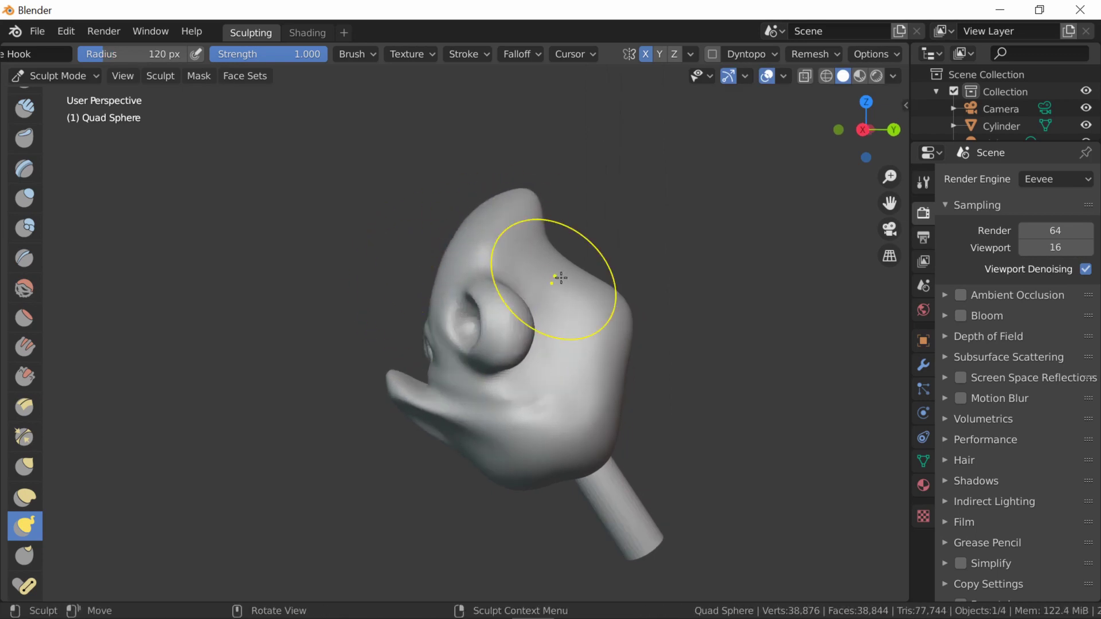
pyautogui.moveTo(561, 278); pyautogui.dragTo(478, 290, button='middle')
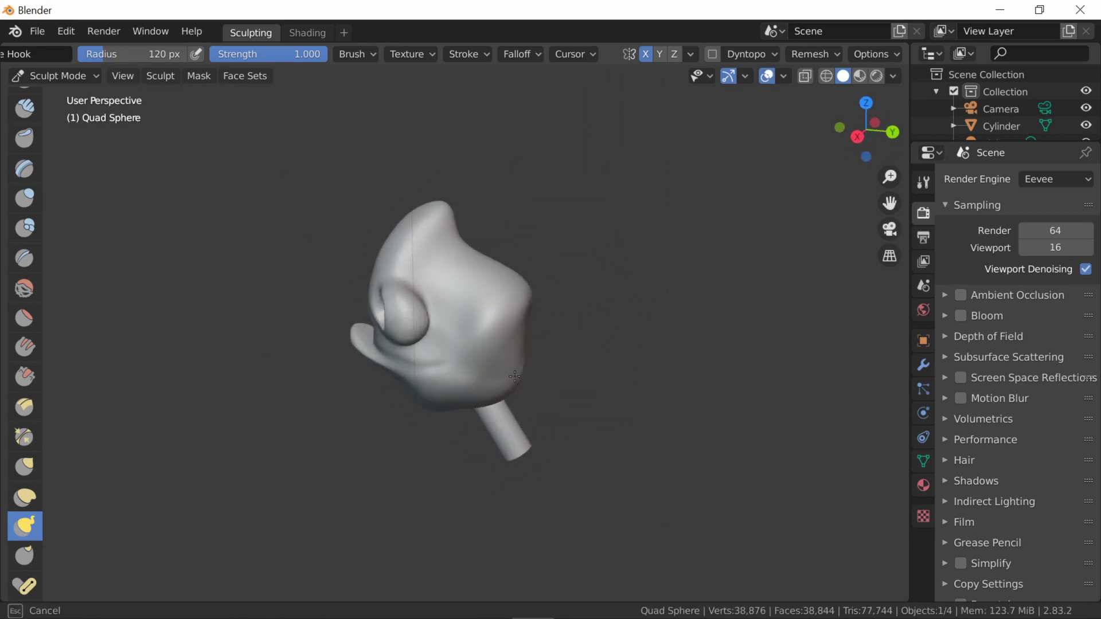
pyautogui.moveTo(477, 340)
pyautogui.mouseDown(button='middle')
pyautogui.moveTo(405, 442)
pyautogui.moveTo(449, 426)
pyautogui.moveTo(427, 379)
pyautogui.mouseUp(button='middle')
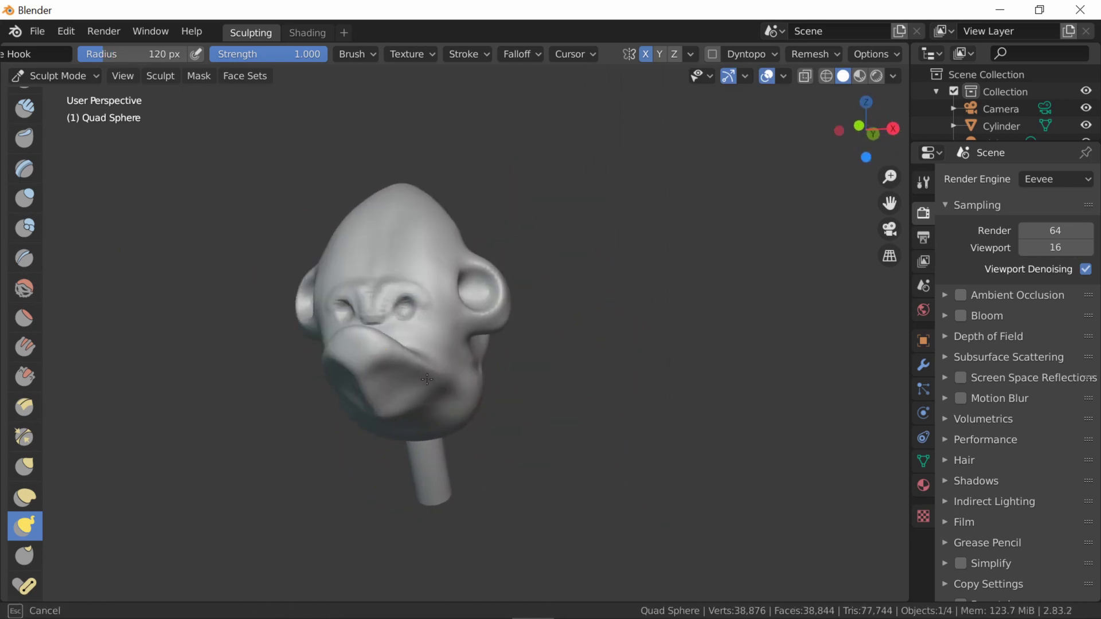
pyautogui.moveTo(367, 335)
pyautogui.mouseDown(button='middle')
pyautogui.moveTo(393, 393)
pyautogui.moveTo(386, 296)
pyautogui.moveTo(398, 192)
pyautogui.moveTo(403, 435)
pyautogui.moveTo(522, 312)
pyautogui.moveTo(544, 313)
pyautogui.mouseUp(button='middle')
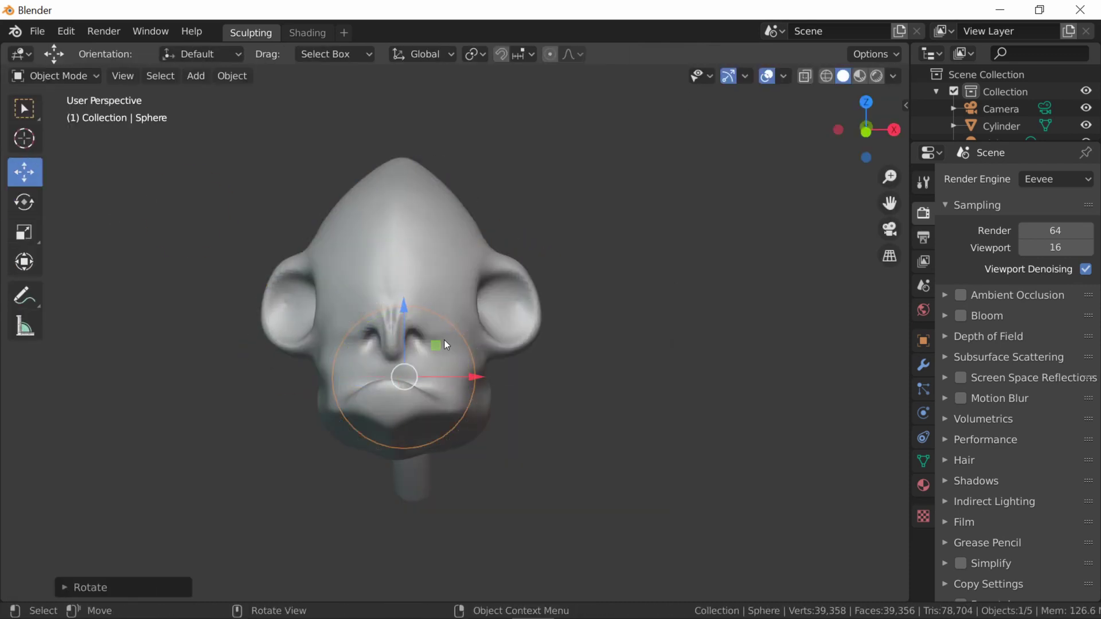
# Step: Add a small sphere, scale it down, and place it in the eye socket
pyautogui.moveTo(446, 344); pyautogui.dragTo(491, 299)
pyautogui.press('s')
pyautogui.moveTo(510, 400); pyautogui.dragTo(493, 443, button='middle')
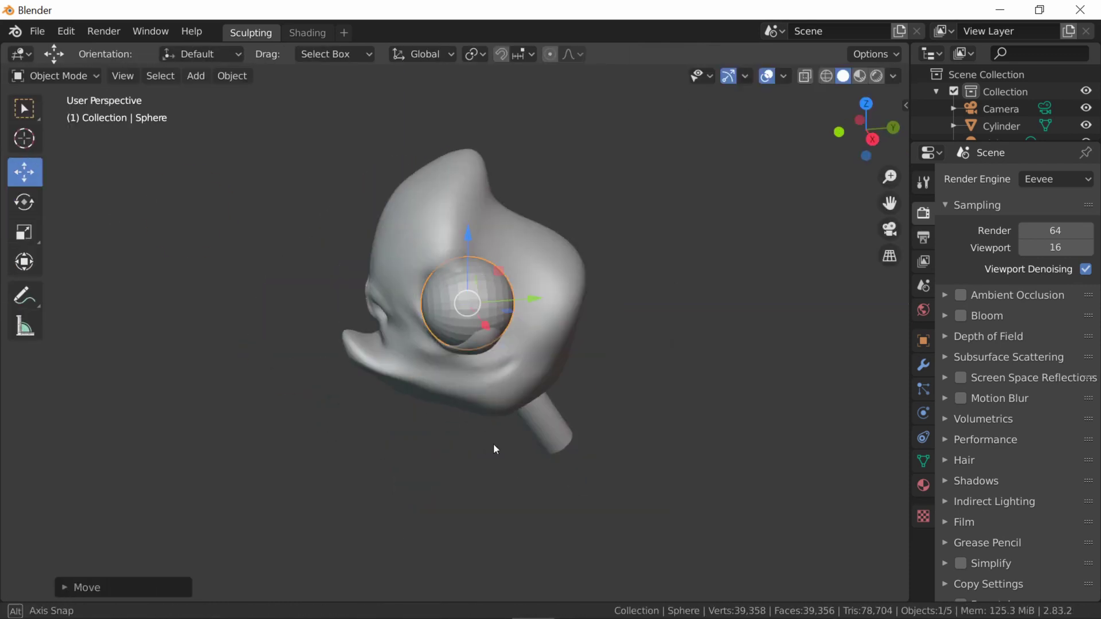
pyautogui.press('s')
# Step: Resume sculpting the head with the brush widened to about 129 px
pyautogui.click(504, 446)
pyautogui.press('g')
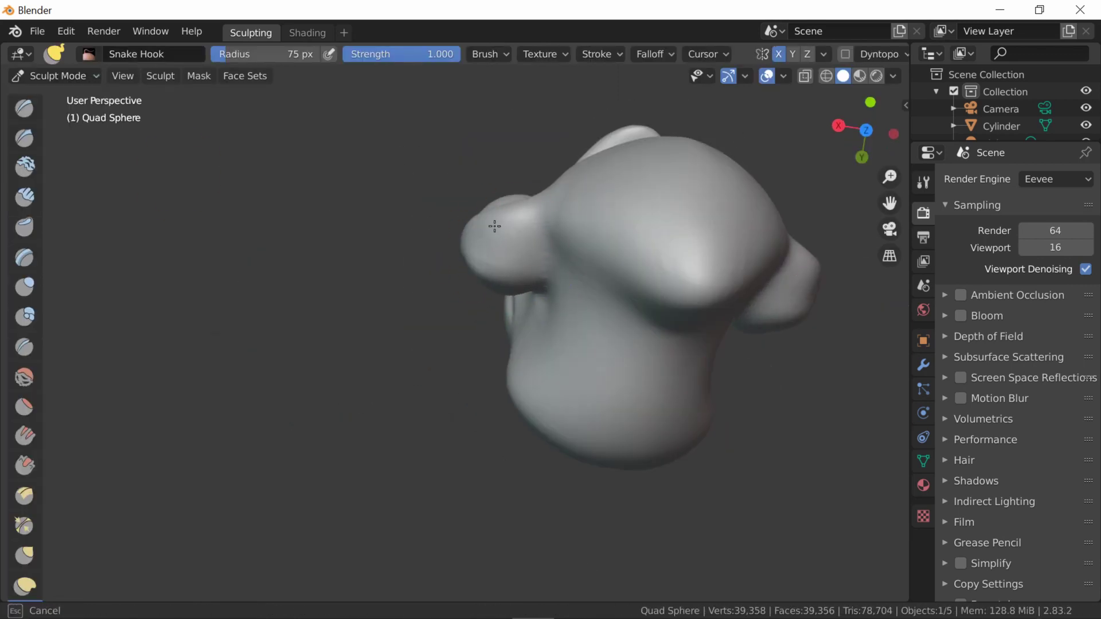
pyautogui.moveTo(495, 226); pyautogui.dragTo(542, 300, button='middle')
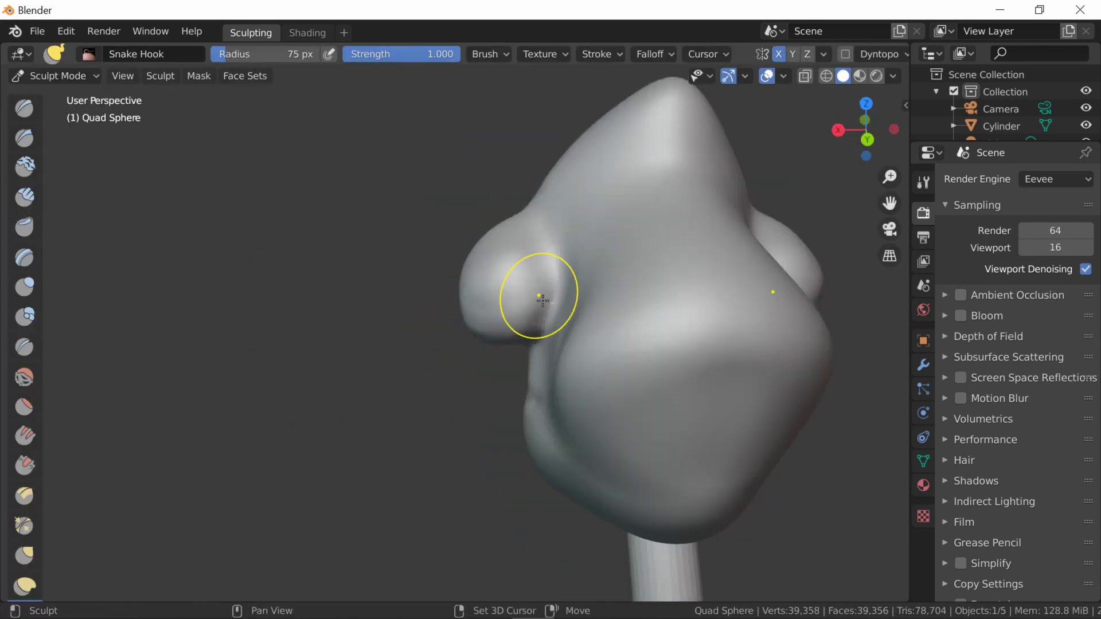
pyautogui.press('f')
pyautogui.moveTo(486, 169)
pyautogui.mouseDown(button='middle')
pyautogui.moveTo(476, 262)
pyautogui.moveTo(26, 161)
pyautogui.mouseUp(button='middle')
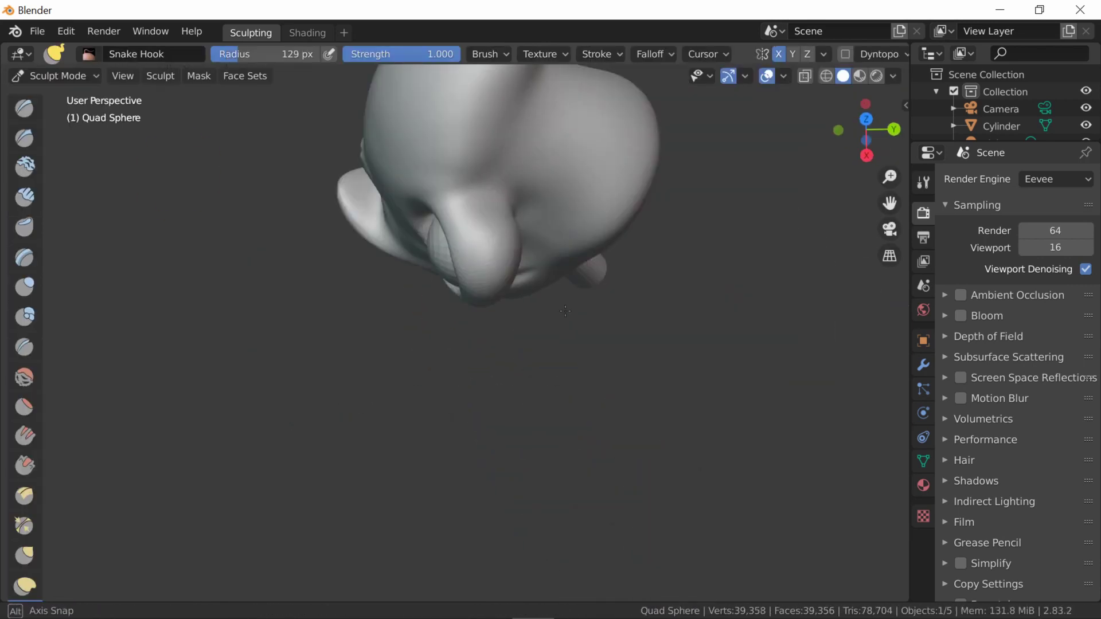
# Step: Build up clay and carve forehead creases using resized Clay and Crease brushes
pyautogui.click(24, 166)
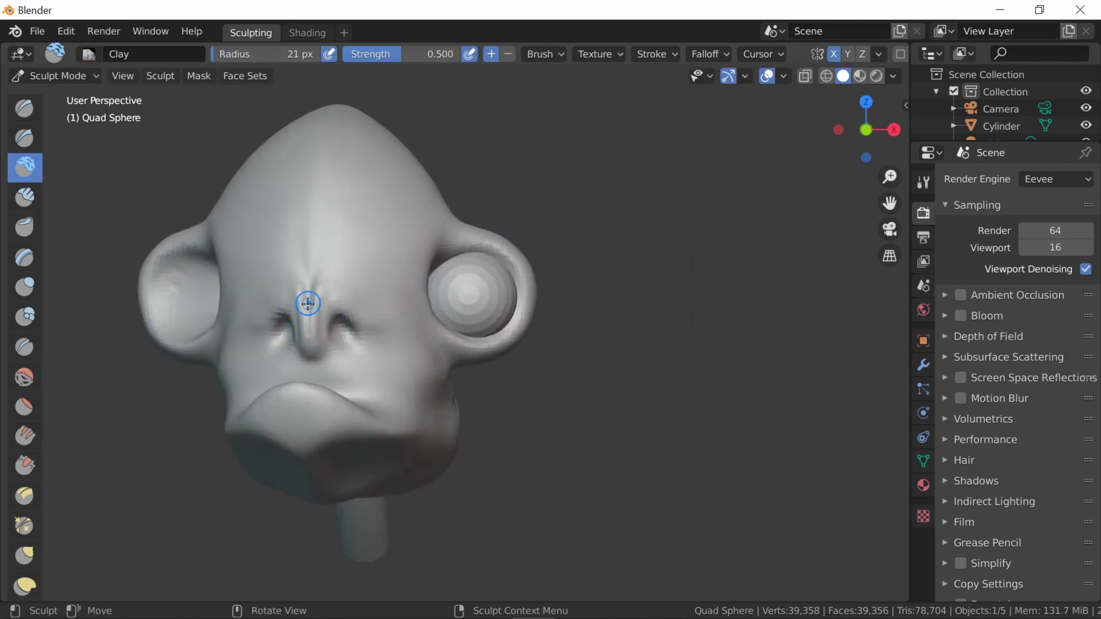
pyautogui.press('f')
pyautogui.click(338, 310)
pyautogui.moveTo(339, 310)
pyautogui.mouseDown(button='middle')
pyautogui.moveTo(422, 406)
pyautogui.moveTo(462, 401)
pyautogui.moveTo(347, 407)
pyautogui.mouseUp(button='middle')
pyautogui.hotkey('shift', 'c')
pyautogui.press('f')
pyautogui.click(437, 435)
# Step: Inflate the area near the eye socket and even out the blocky cheek with clay strips
pyautogui.click(25, 286)
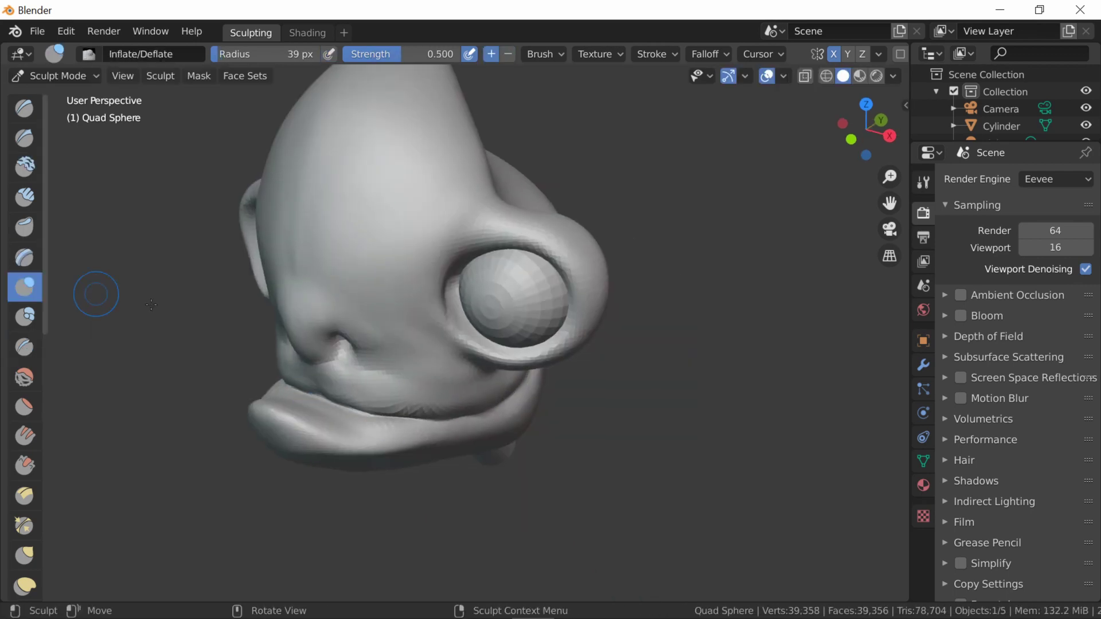
pyautogui.moveTo(534, 396); pyautogui.dragTo(279, 395, button='middle')
pyautogui.moveTo(360, 428)
pyautogui.mouseDown(button='middle')
pyautogui.moveTo(342, 413)
pyautogui.moveTo(656, 430)
pyautogui.mouseUp(button='middle')
pyautogui.moveTo(554, 417); pyautogui.dragTo(551, 418)
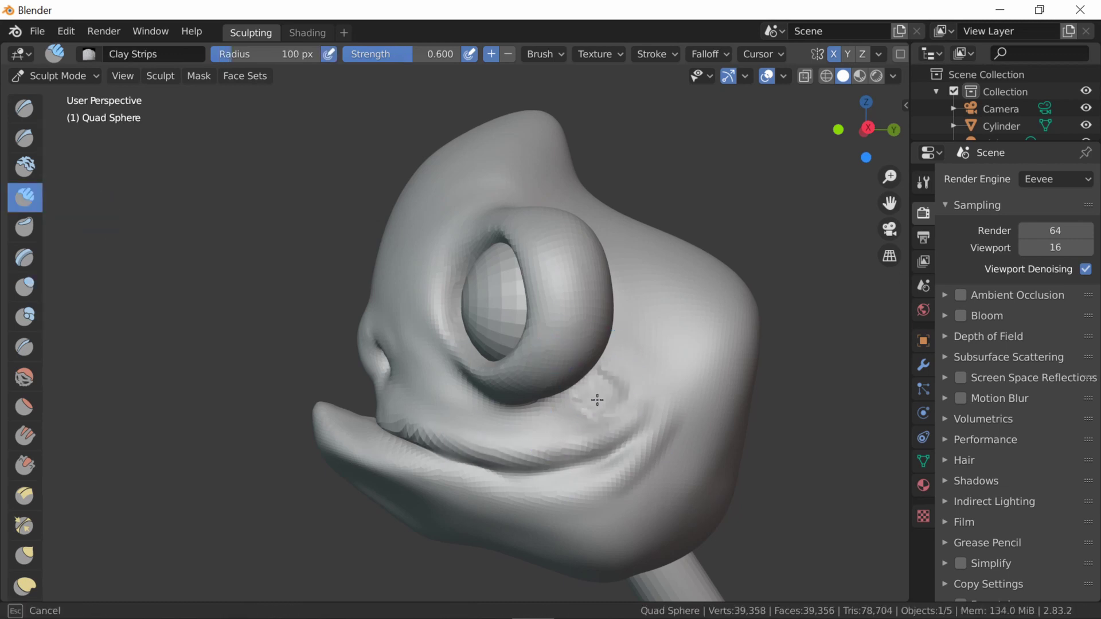
pyautogui.moveTo(597, 399); pyautogui.dragTo(631, 372, button='middle')
pyautogui.moveTo(611, 193)
pyautogui.mouseDown()
pyautogui.moveTo(791, 265)
pyautogui.moveTo(669, 369)
pyautogui.moveTo(681, 410)
pyautogui.moveTo(593, 375)
pyautogui.moveTo(577, 214)
pyautogui.mouseUp()
pyautogui.scroll(-4, 545, 312)
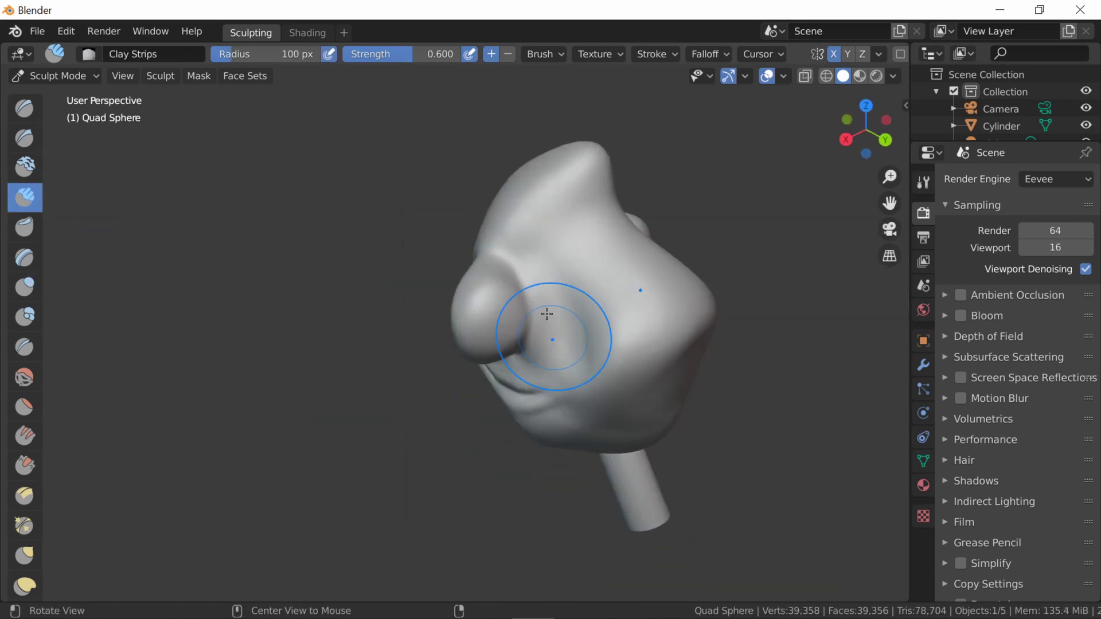
pyautogui.moveTo(634, 330); pyautogui.dragTo(677, 319)
pyautogui.moveTo(677, 320); pyautogui.dragTo(480, 400, button='middle')
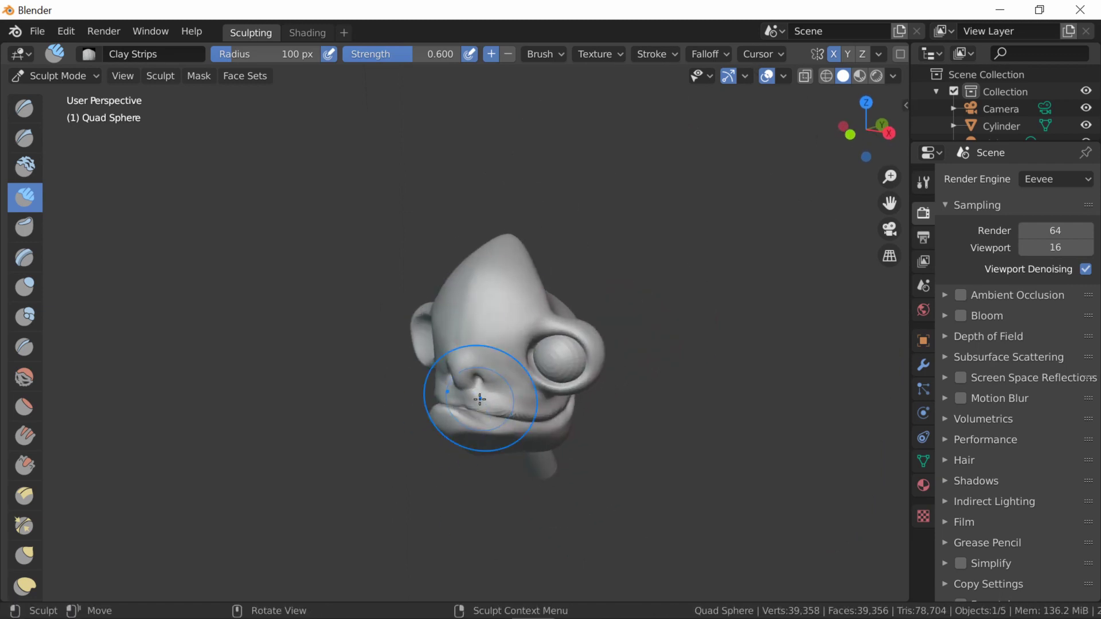
pyautogui.scroll(2, 480, 399)
# Step: Pull the left cheek outward with the Grab brush
pyautogui.press('g')
pyautogui.moveTo(427, 418); pyautogui.dragTo(424, 401)
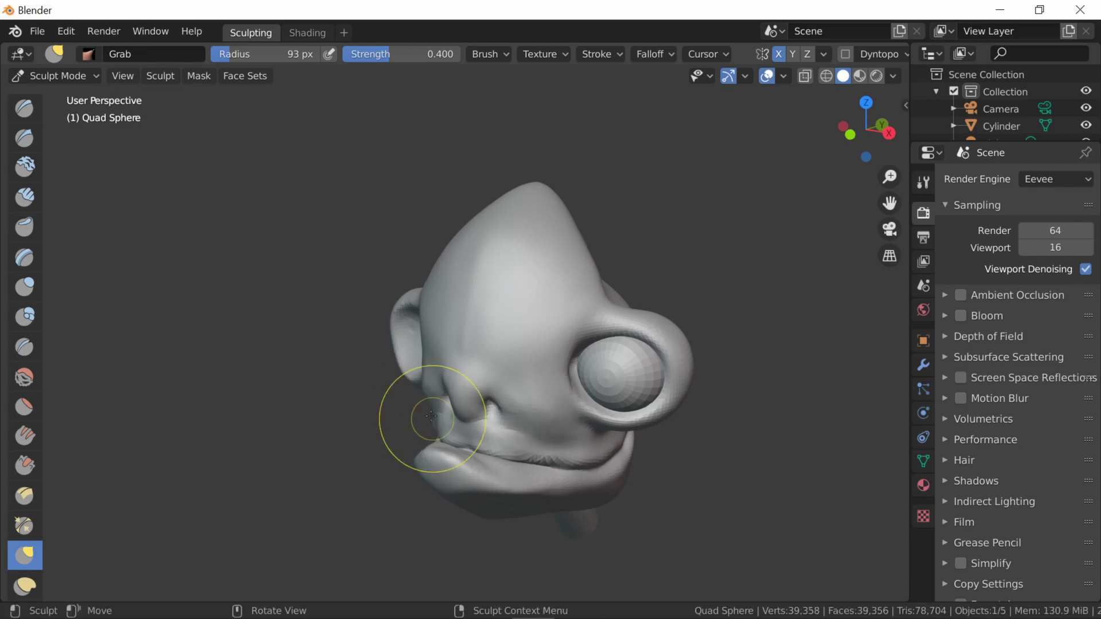
pyautogui.moveTo(431, 417)
pyautogui.mouseDown(button='middle')
pyautogui.moveTo(449, 327)
pyautogui.moveTo(399, 310)
pyautogui.mouseUp(button='middle')
pyautogui.moveTo(503, 158); pyautogui.dragTo(503, 156)
# Step: Draw raised strokes around the forehead and face with the Draw brush
pyautogui.press('x')
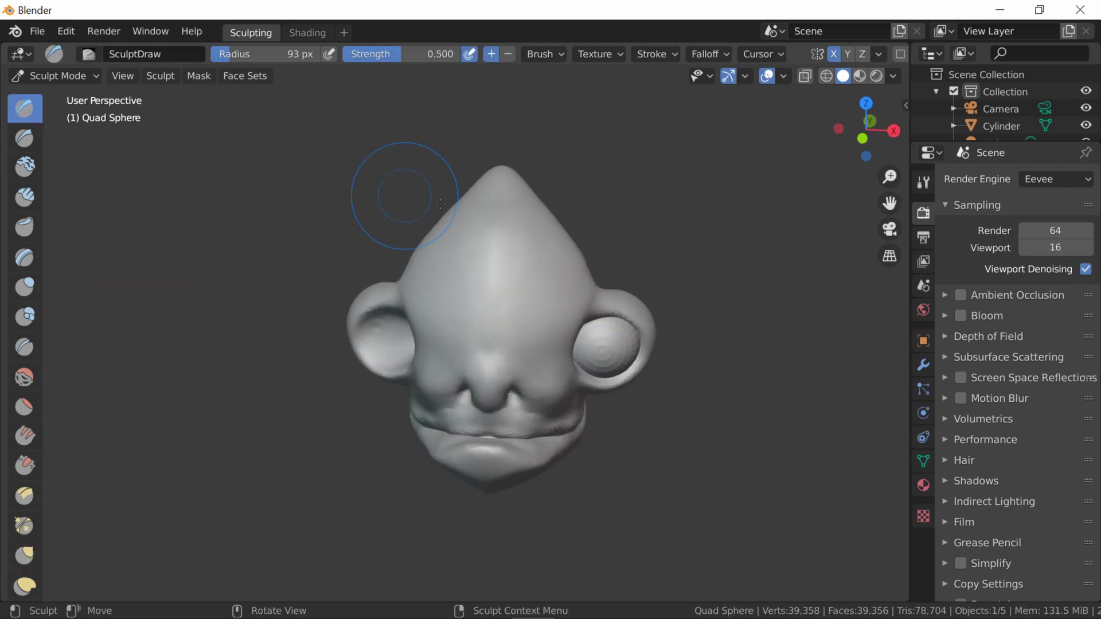
pyautogui.moveTo(482, 344)
pyautogui.mouseDown(button='middle')
pyautogui.moveTo(351, 250)
pyautogui.moveTo(284, 365)
pyautogui.mouseUp(button='middle')
pyautogui.moveTo(294, 309); pyautogui.dragTo(316, 244, button='middle')
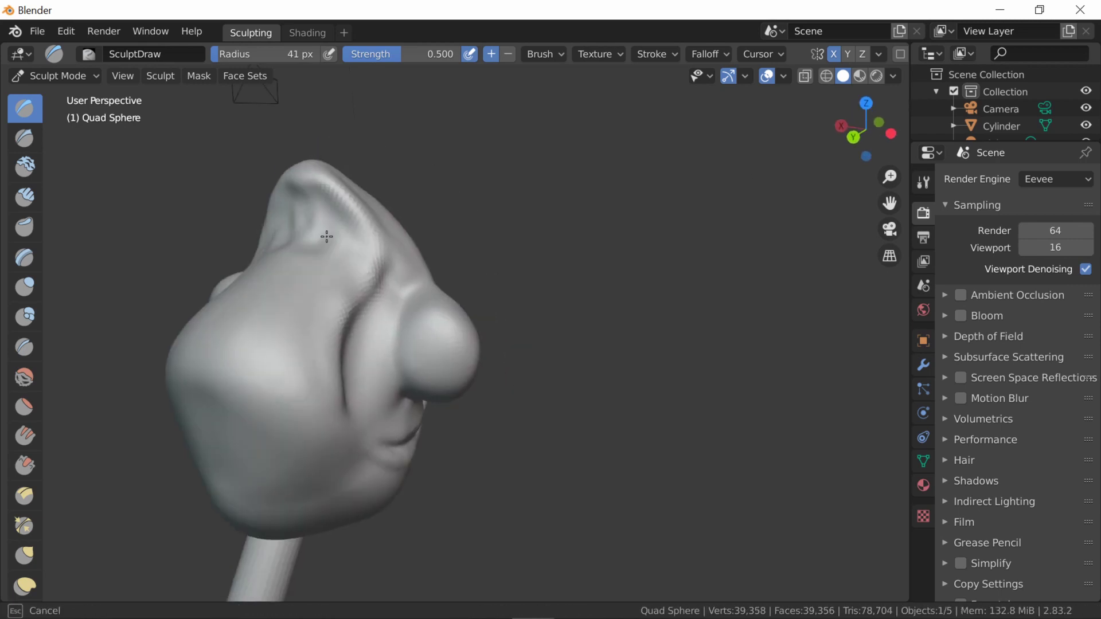
pyautogui.moveTo(347, 203); pyautogui.dragTo(415, 398, button='middle')
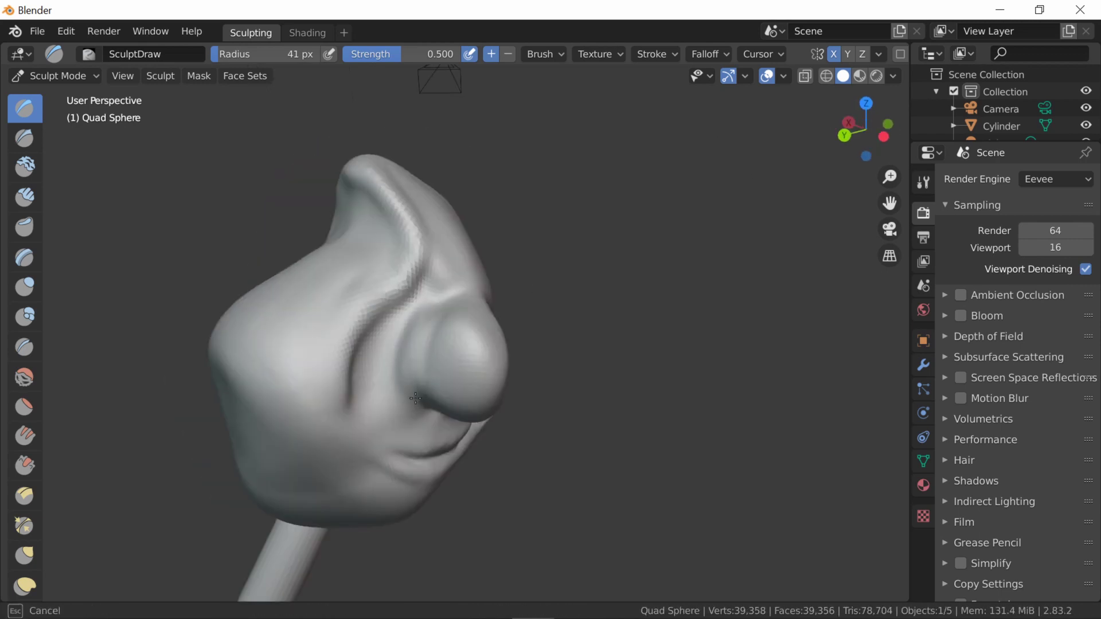
pyautogui.moveTo(334, 295); pyautogui.dragTo(402, 373, button='middle')
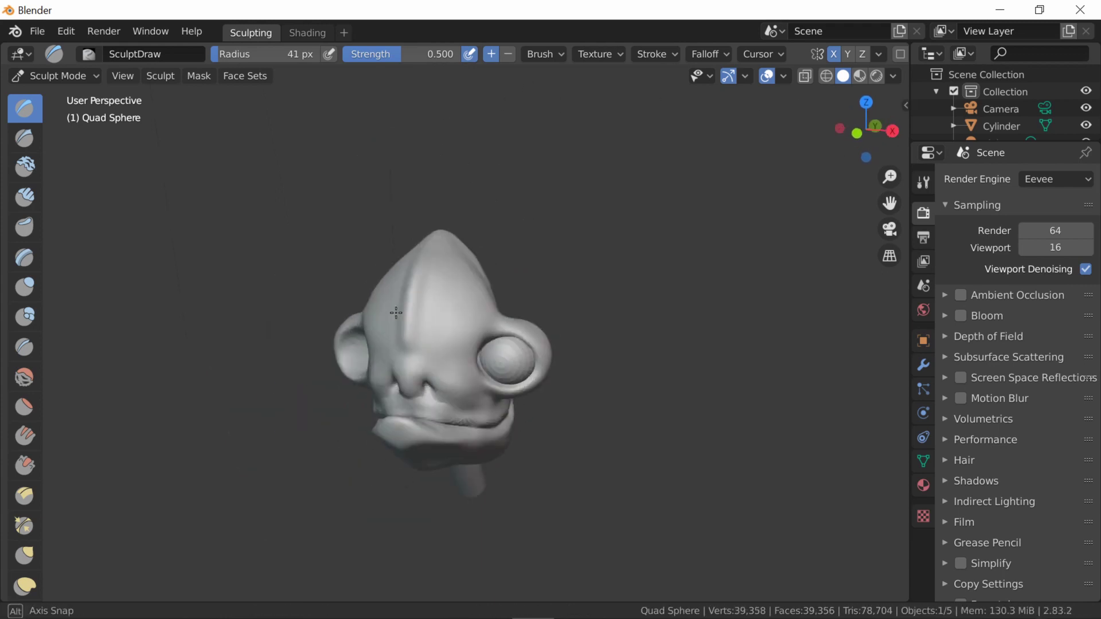
# Step: Enlarge the Grab brush and pull the surface around the eye
pyautogui.press('g')
pyautogui.scroll(5, 456, 451)
pyautogui.moveTo(456, 451); pyautogui.dragTo(477, 403, button='middle')
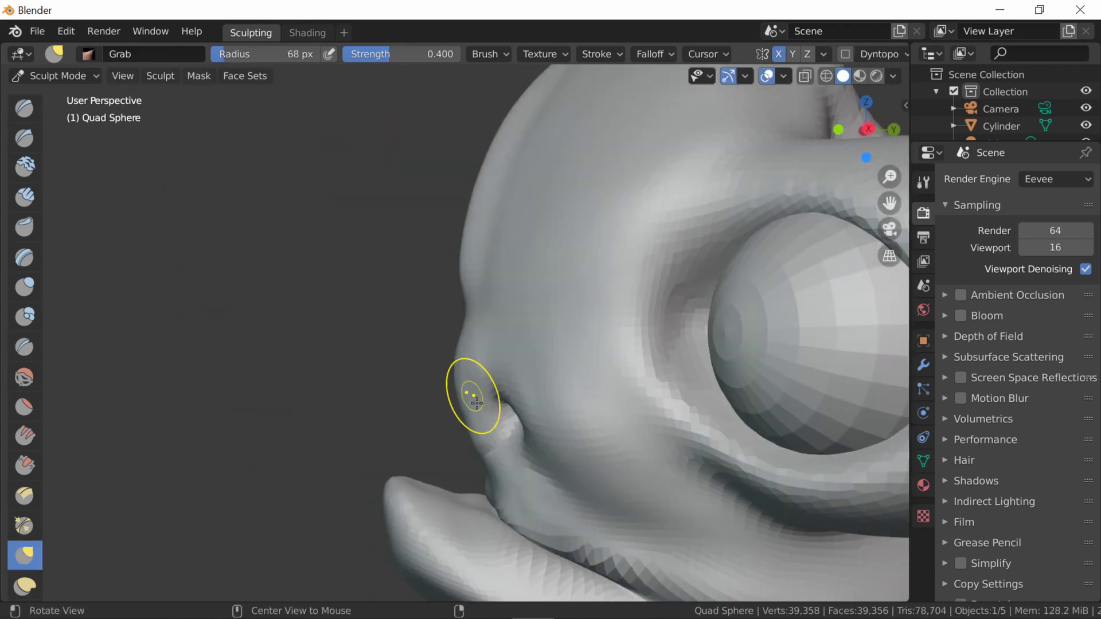
pyautogui.press('f')
pyautogui.click(666, 324)
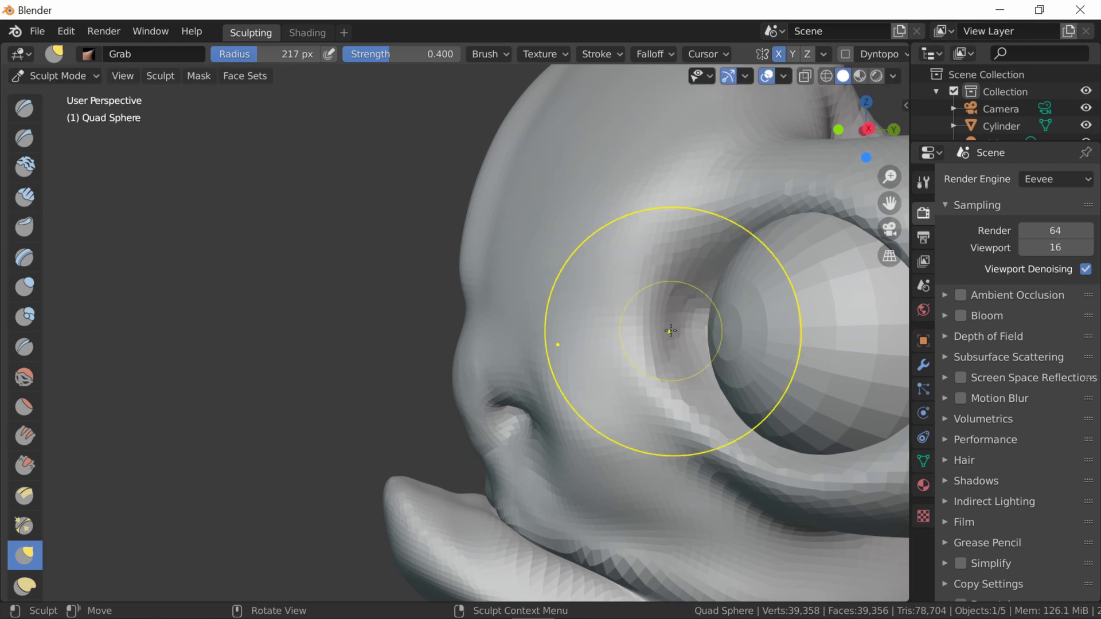
pyautogui.scroll(-5, 619, 338)
pyautogui.moveTo(579, 364); pyautogui.dragTo(588, 290, button='middle')
# Step: Sculpt the nose and lips with a small Draw brush
pyautogui.press('f')
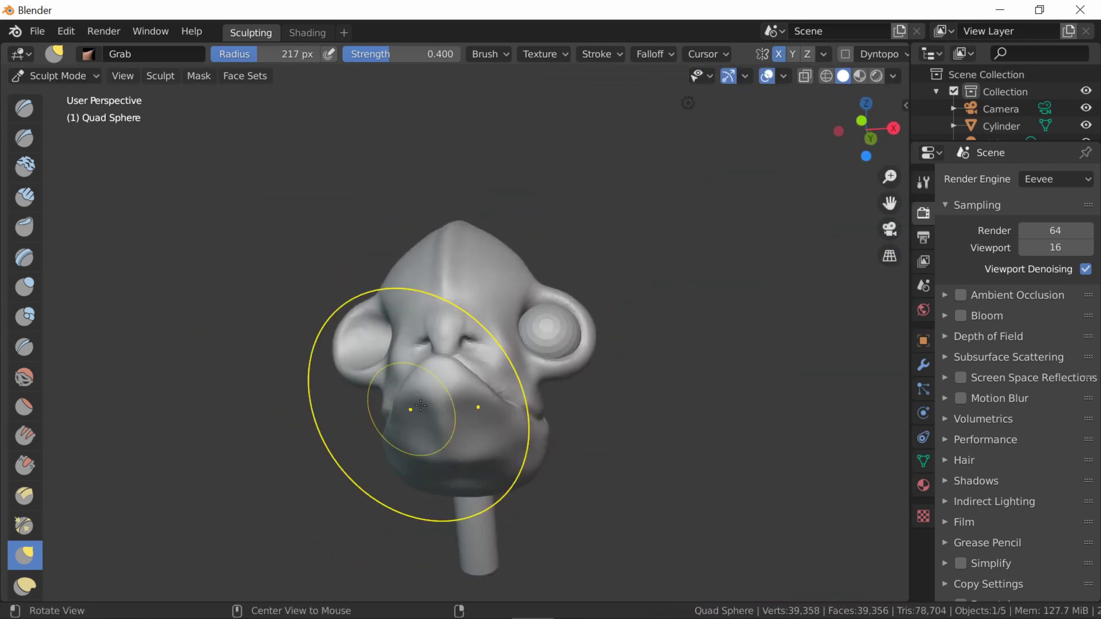
pyautogui.click(430, 390)
pyautogui.moveTo(430, 390)
pyautogui.mouseDown(button='middle')
pyautogui.moveTo(470, 401)
pyautogui.moveTo(512, 384)
pyautogui.moveTo(544, 407)
pyautogui.mouseUp(button='middle')
pyautogui.scroll(5, 484, 401)
pyautogui.press('x')
pyautogui.press('f')
pyautogui.click(522, 393)
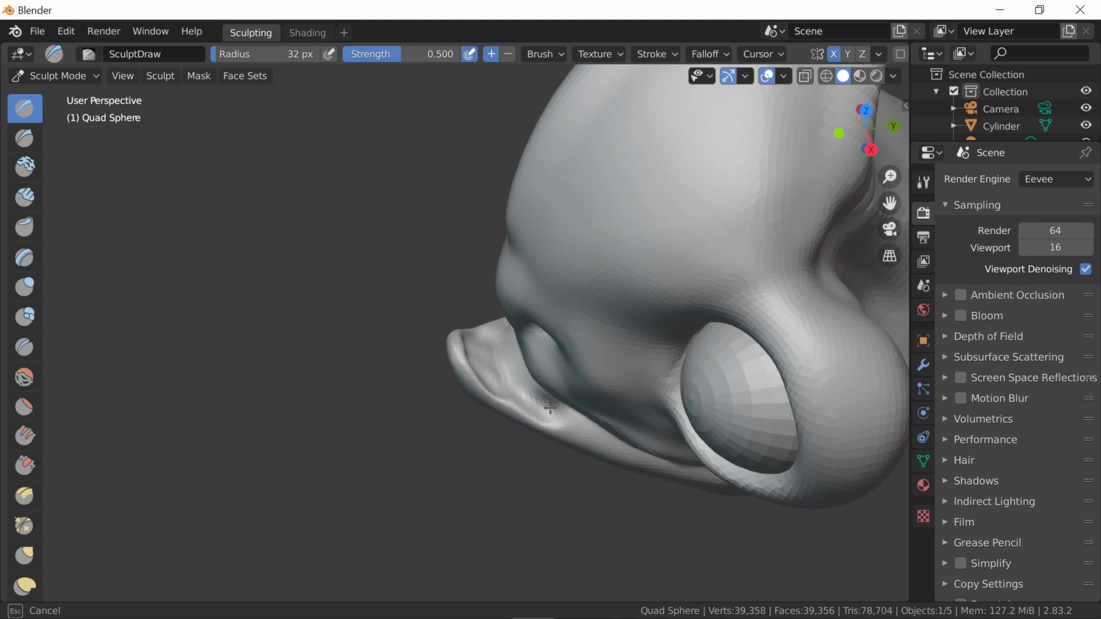
# Step: Fill out the wide lips with the Draw brush enlarged to about 65 px
pyautogui.moveTo(461, 328); pyautogui.dragTo(359, 310, button='middle')
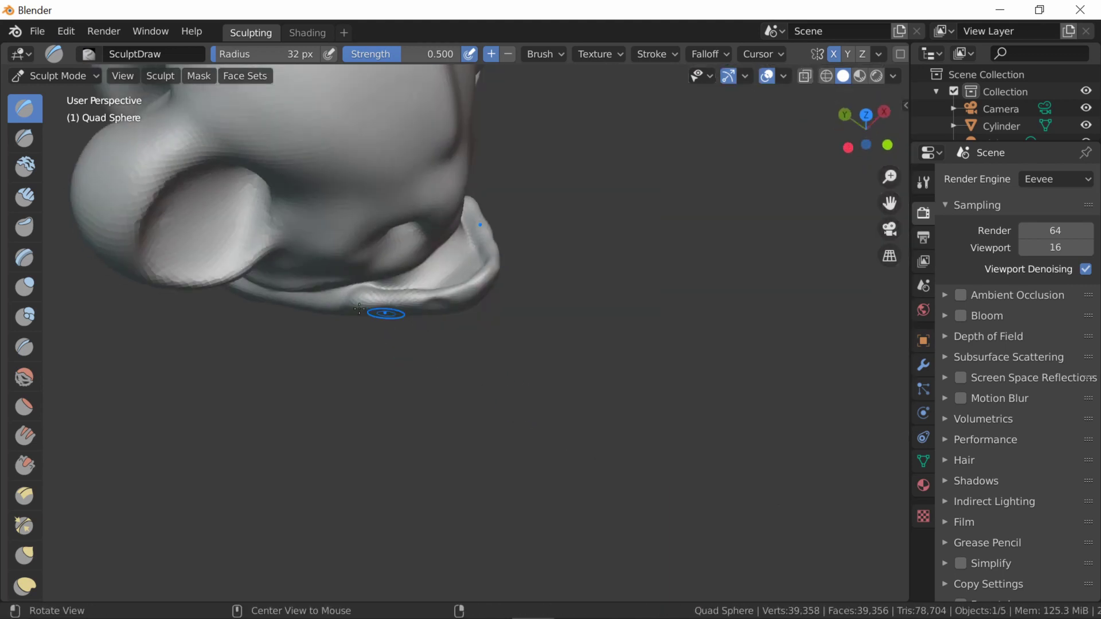
pyautogui.moveTo(474, 296)
pyautogui.mouseDown(button='middle')
pyautogui.moveTo(484, 392)
pyautogui.moveTo(341, 365)
pyautogui.mouseUp(button='middle')
pyautogui.press('f')
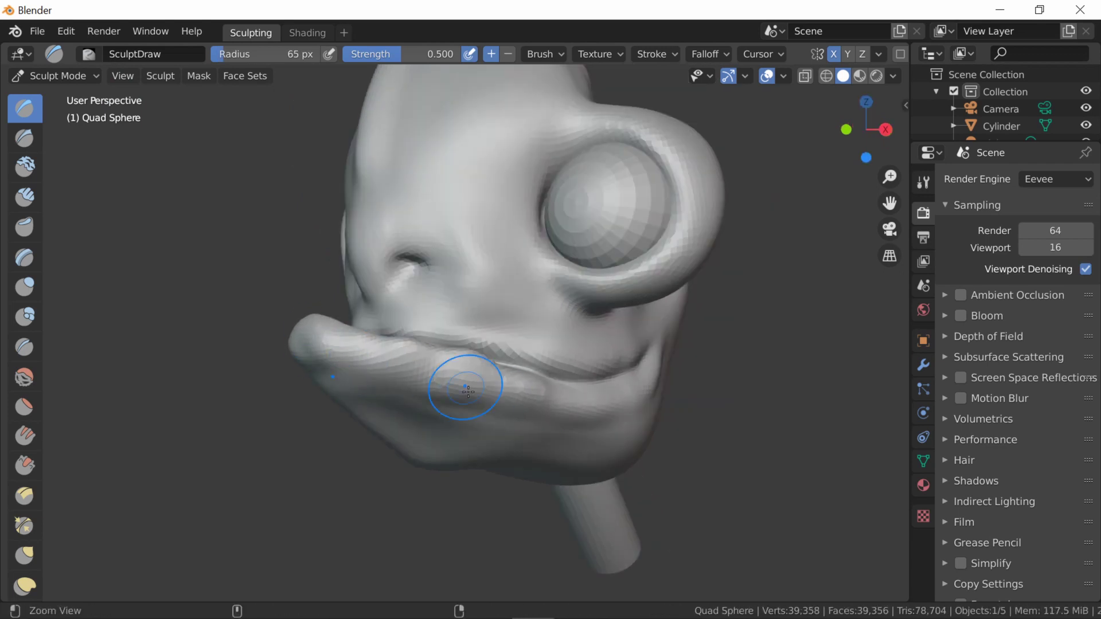
pyautogui.moveTo(467, 389); pyautogui.dragTo(656, 355, button='middle')
pyautogui.scroll(-2, 642, 432)
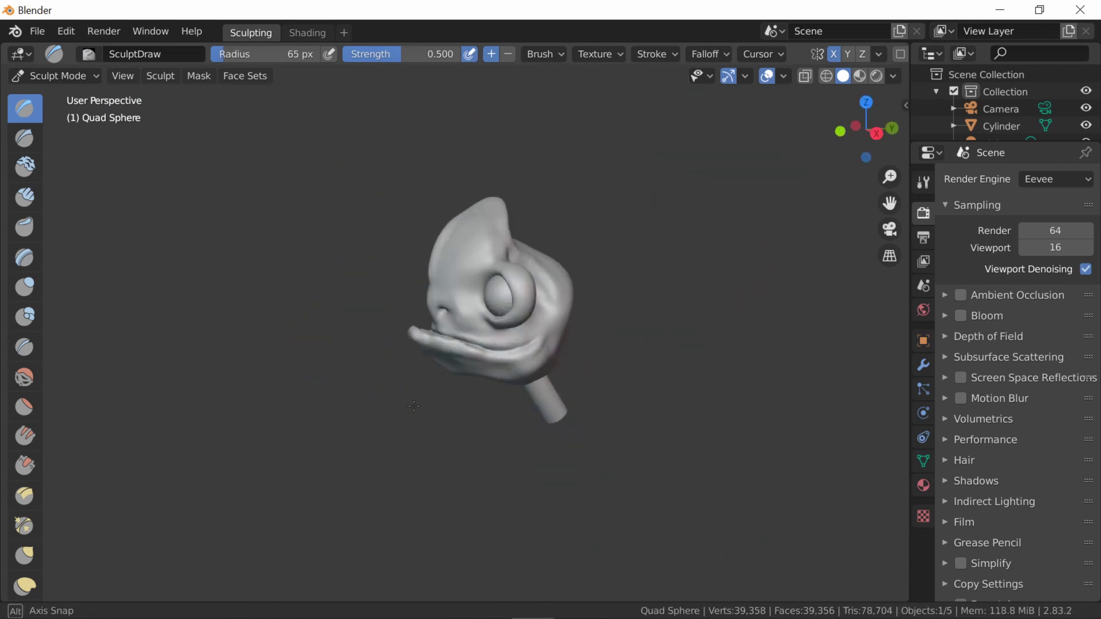
pyautogui.moveTo(642, 431); pyautogui.dragTo(516, 344, button='middle')
pyautogui.scroll(-5, 574, 54)
# Step: Voxel remesh the head to 48,712 faces and return to Object Mode
pyautogui.click(814, 54)
pyautogui.click(811, 214)
pyautogui.scroll(5, 474, 399)
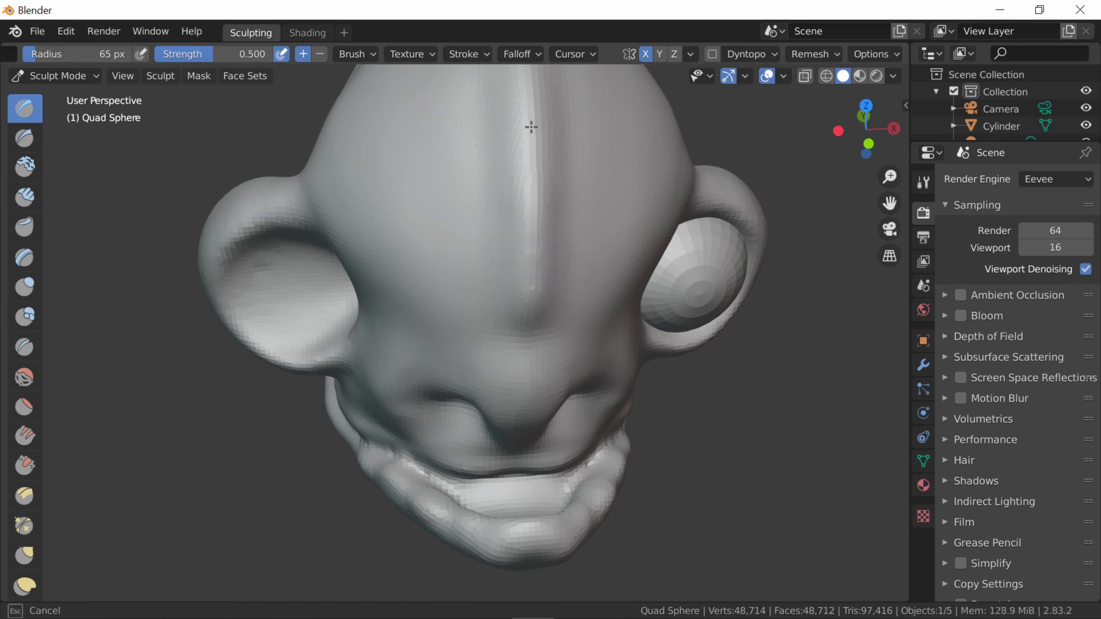
pyautogui.scroll(-3, 532, 126)
pyautogui.moveTo(531, 127); pyautogui.dragTo(361, 331, button='middle')
pyautogui.moveTo(507, 368)
pyautogui.mouseDown(button='middle')
pyautogui.moveTo(559, 257)
pyautogui.moveTo(401, 299)
pyautogui.mouseUp(button='middle')
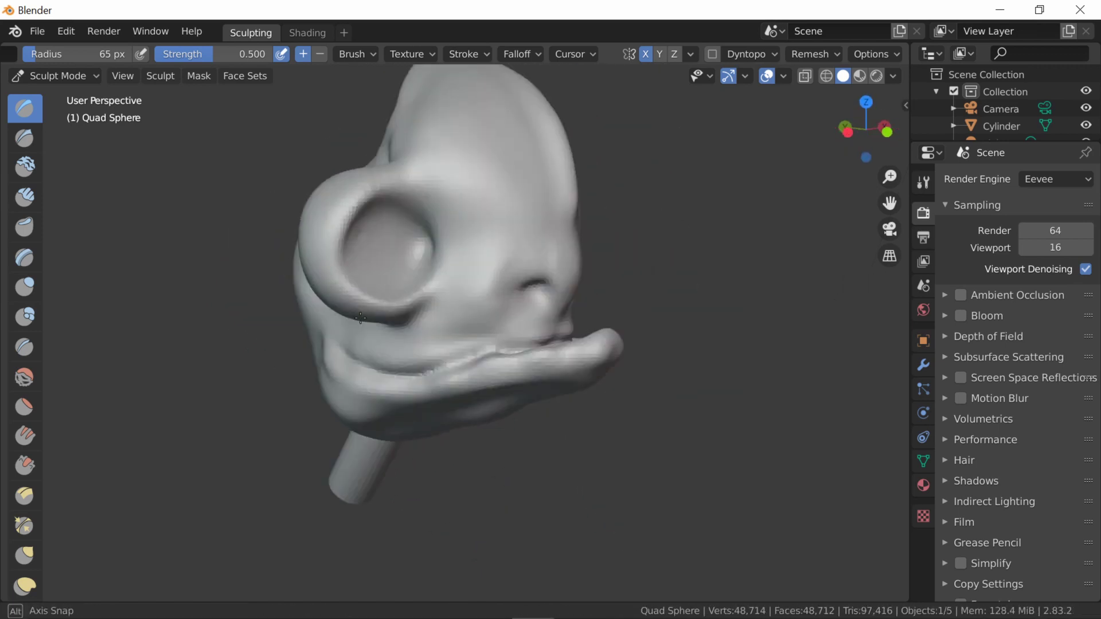
pyautogui.hotkey('ctrl', 'Tab')
# Step: Add an edge loop around the neck cylinder in Edit Mode
pyautogui.click(344, 516)
pyautogui.press('Tab')
pyautogui.moveTo(344, 516); pyautogui.dragTo(297, 351, button='middle')
pyautogui.click(353, 511)
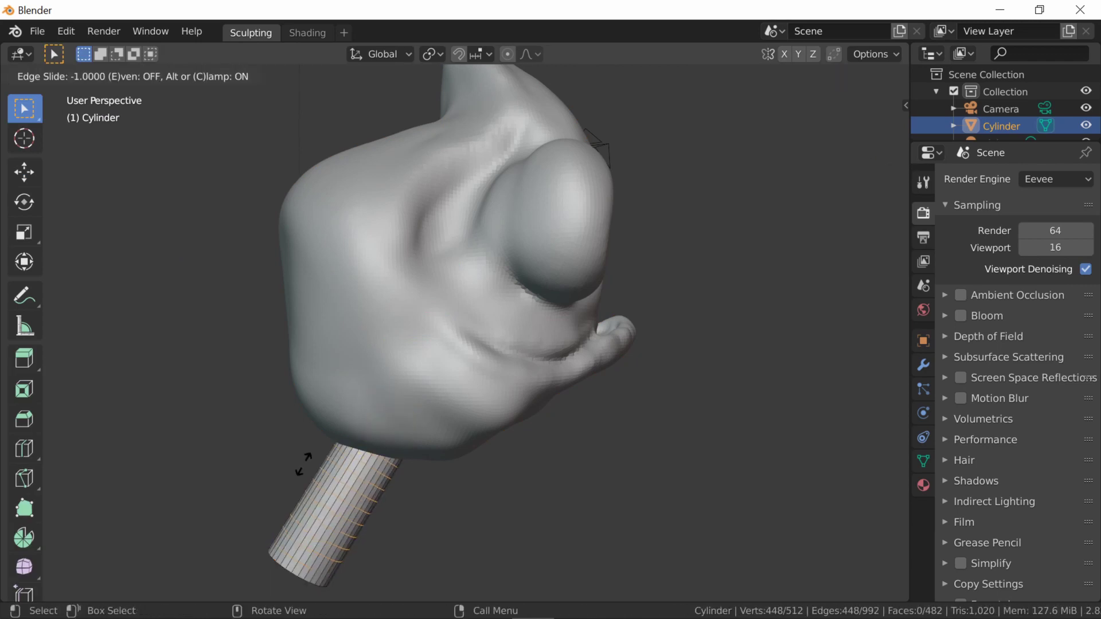
pyautogui.click(304, 460)
pyautogui.click(55, 76)
# Step: Sculpt the cylinder with Snake Hook, pulling its bottom into a point, then undo it
pyautogui.click(55, 75)
pyautogui.click(58, 128)
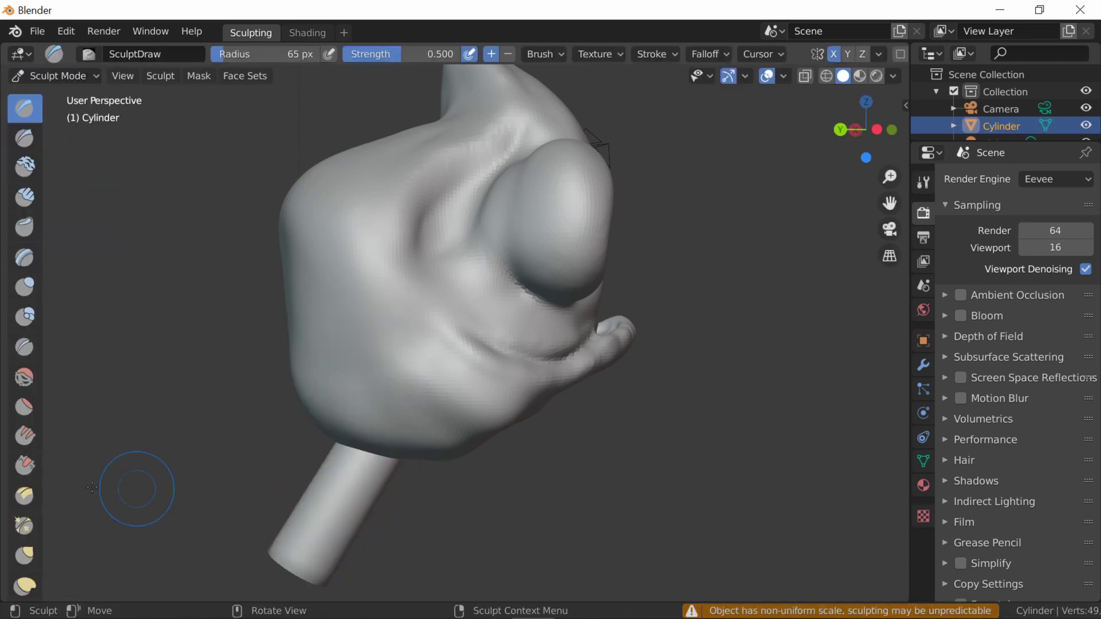
pyautogui.click(24, 390)
pyautogui.click(24, 331)
pyautogui.click(24, 390)
pyautogui.moveTo(345, 287)
pyautogui.mouseDown(button='middle')
pyautogui.moveTo(505, 249)
pyautogui.moveTo(372, 257)
pyautogui.mouseUp(button='middle')
pyautogui.moveTo(398, 226); pyautogui.dragTo(435, 408)
pyautogui.moveTo(434, 408)
pyautogui.mouseDown(button='middle')
pyautogui.moveTo(401, 379)
pyautogui.moveTo(428, 407)
pyautogui.moveTo(520, 314)
pyautogui.mouseUp(button='middle')
pyautogui.hotkey('ctrl', 'z')
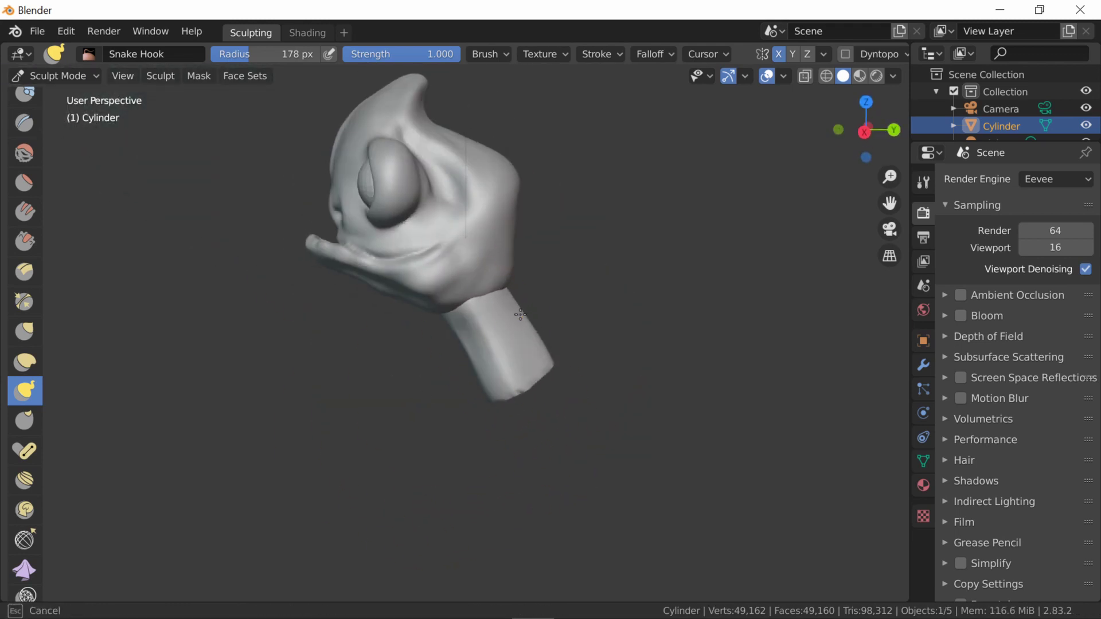
# Step: With an enlarged Snake Hook brush, pull the neck end downward into a hook
pyautogui.scroll(-4, 745, 53)
pyautogui.click(817, 54)
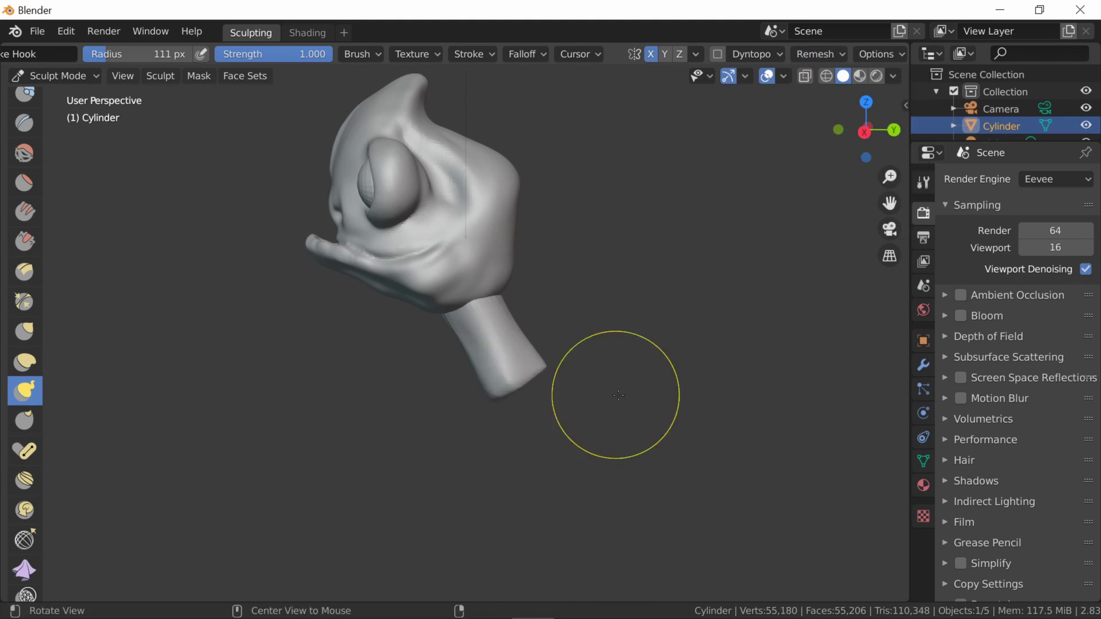
pyautogui.moveTo(615, 393); pyautogui.dragTo(578, 406, button='middle')
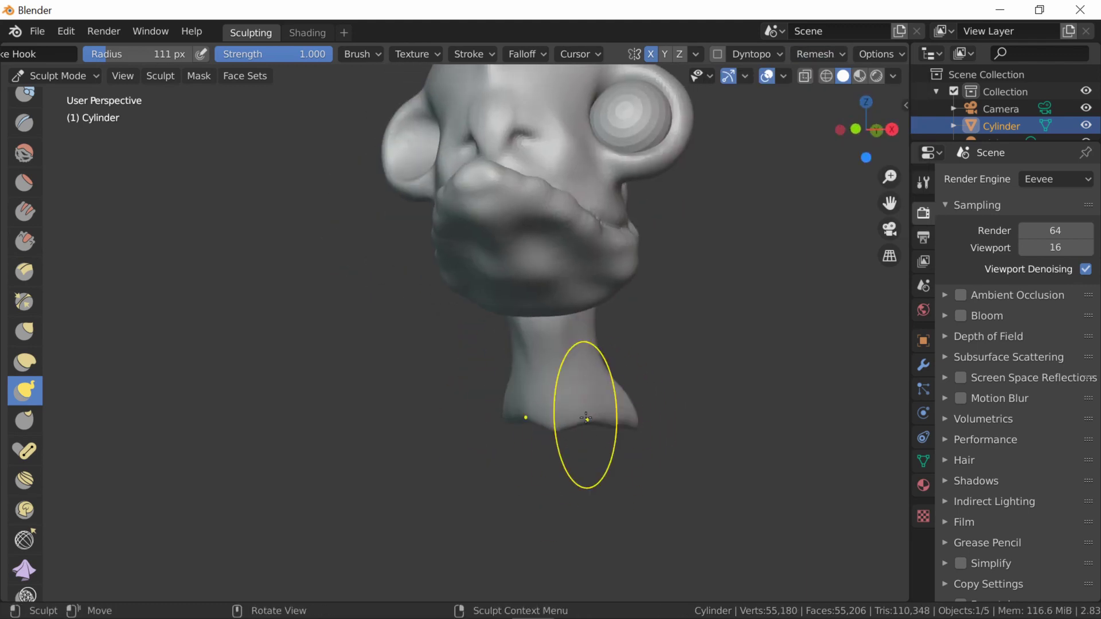
pyautogui.press('f')
pyautogui.click(621, 431)
pyautogui.moveTo(551, 436); pyautogui.dragTo(574, 459)
pyautogui.moveTo(573, 459); pyautogui.dragTo(672, 395, button='middle')
pyautogui.moveTo(673, 396); pyautogui.dragTo(667, 460)
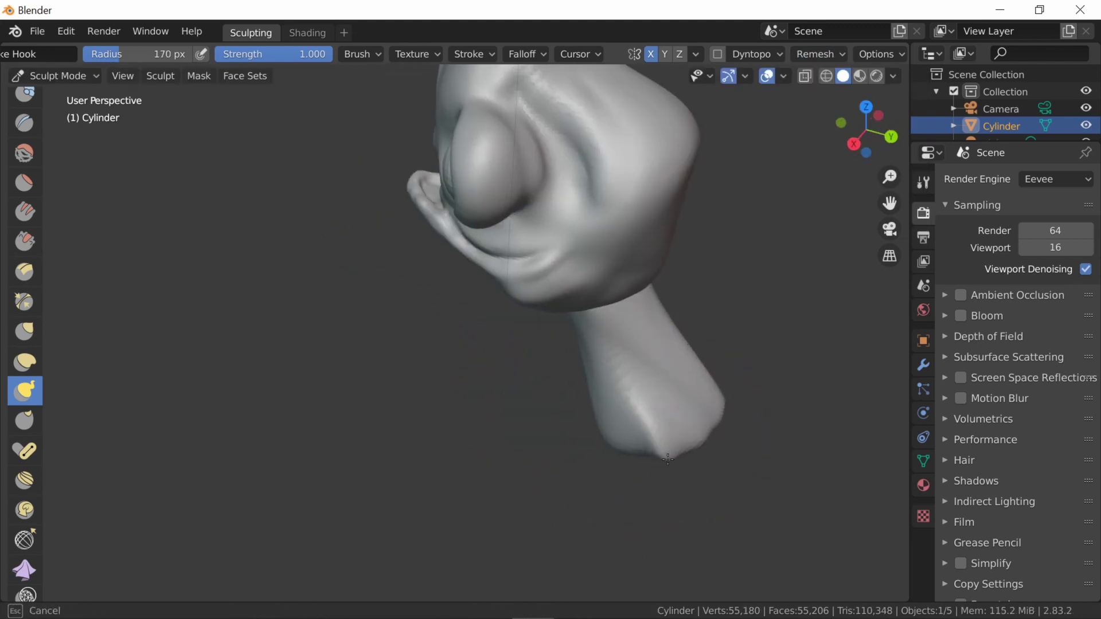
pyautogui.press('f')
pyautogui.click(678, 353)
pyautogui.moveTo(703, 422)
pyautogui.mouseDown(button='middle')
pyautogui.moveTo(682, 367)
pyautogui.moveTo(527, 316)
pyautogui.mouseUp(button='middle')
# Step: Join the neck into the head with Ctrl+J and remesh the combined mesh finer
pyautogui.hotkey('ctrl', 'Tab')
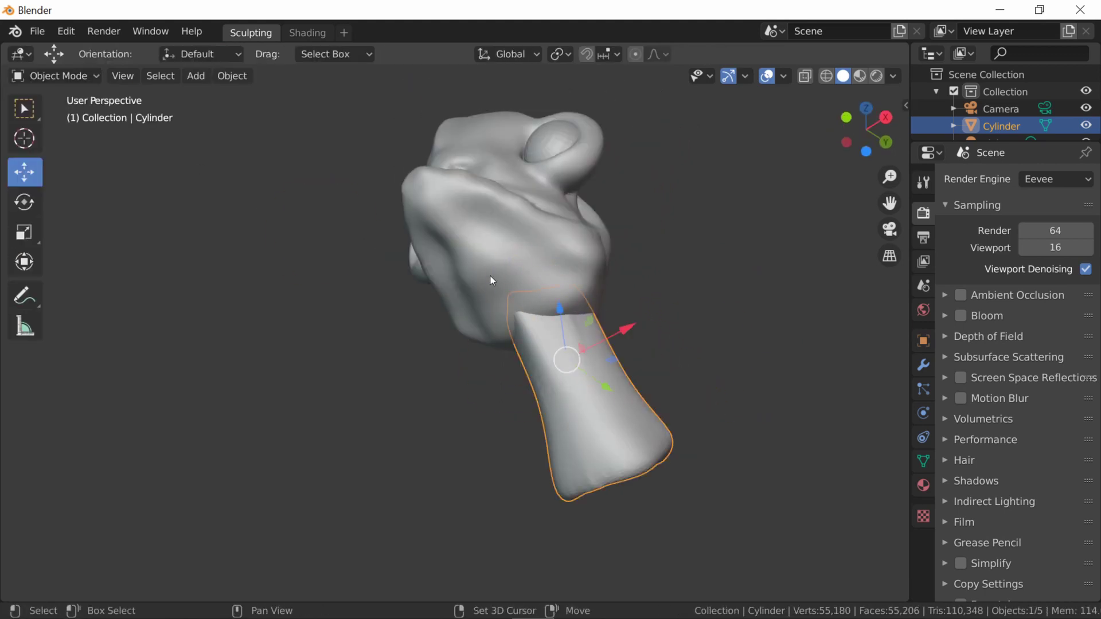
pyautogui.keyDown('shift'); pyautogui.click(491, 276); pyautogui.keyUp('shift')
pyautogui.hotkey('ctrl', 'j')
pyautogui.click(74, 76)
pyautogui.click(49, 130)
pyautogui.click(813, 54)
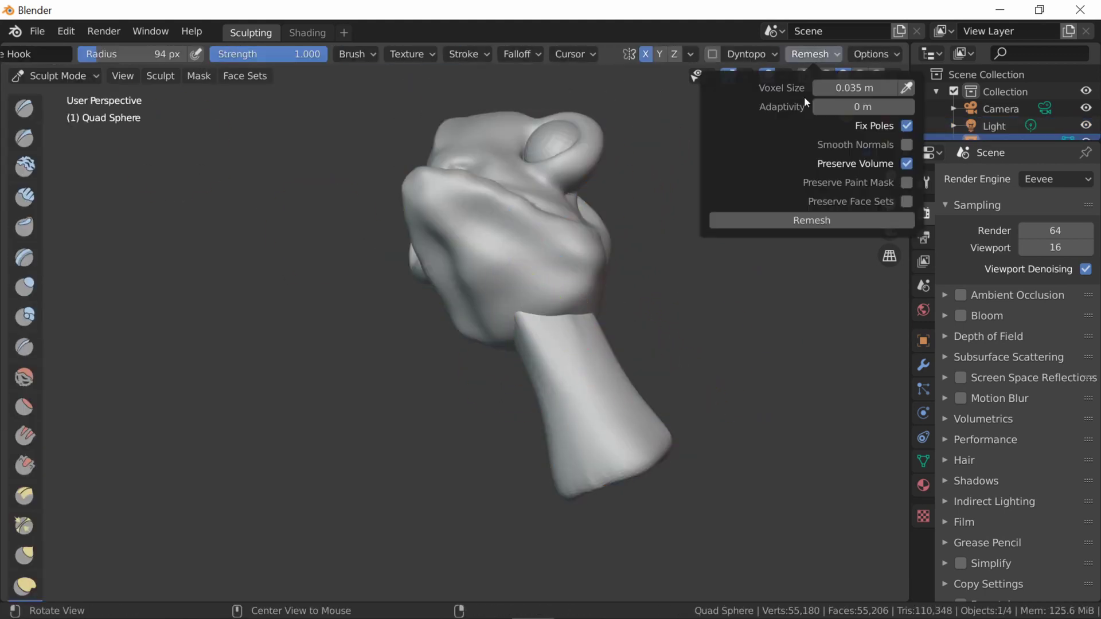
pyautogui.click(808, 225)
# Step: Crease the head-neck junction with an enlarged brush and sculpt the cheek under the eye
pyautogui.moveTo(574, 287); pyautogui.dragTo(659, 276, button='middle')
pyautogui.press('c')
pyautogui.press('f')
pyautogui.moveTo(635, 239); pyautogui.dragTo(653, 263, button='middle')
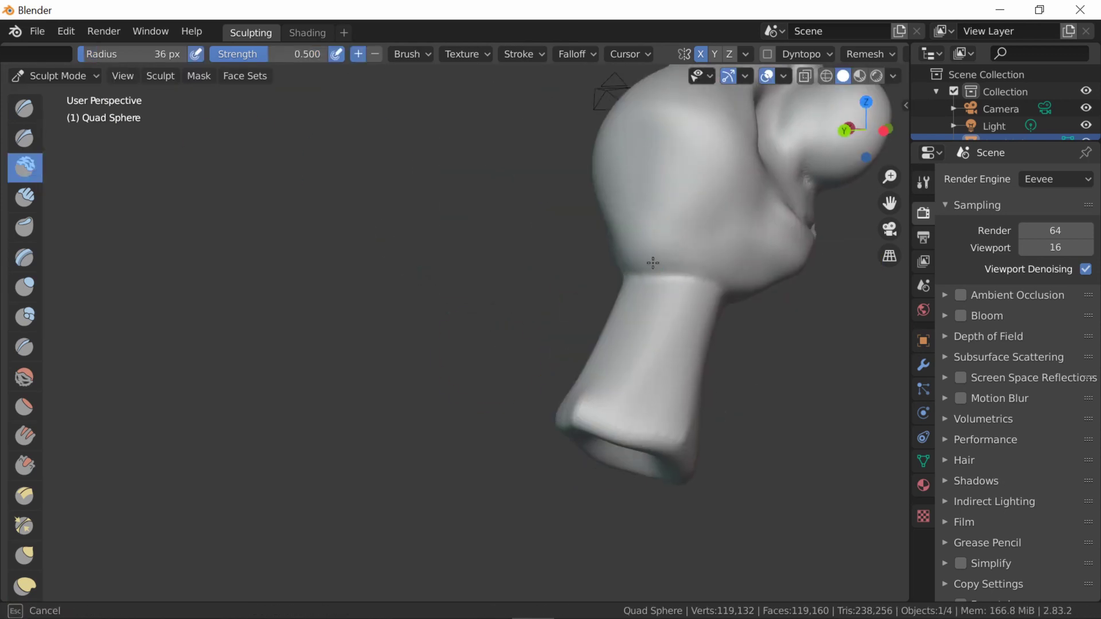
pyautogui.press('f')
pyautogui.click(740, 252)
pyautogui.moveTo(745, 253); pyautogui.dragTo(690, 228)
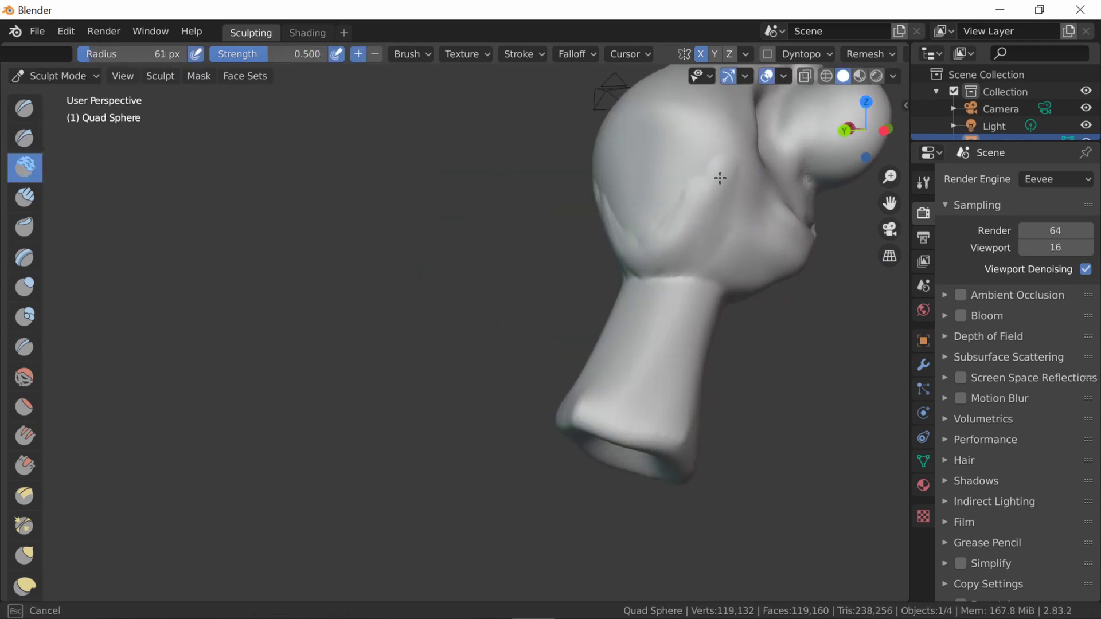
pyautogui.moveTo(720, 178); pyautogui.dragTo(661, 188, button='middle')
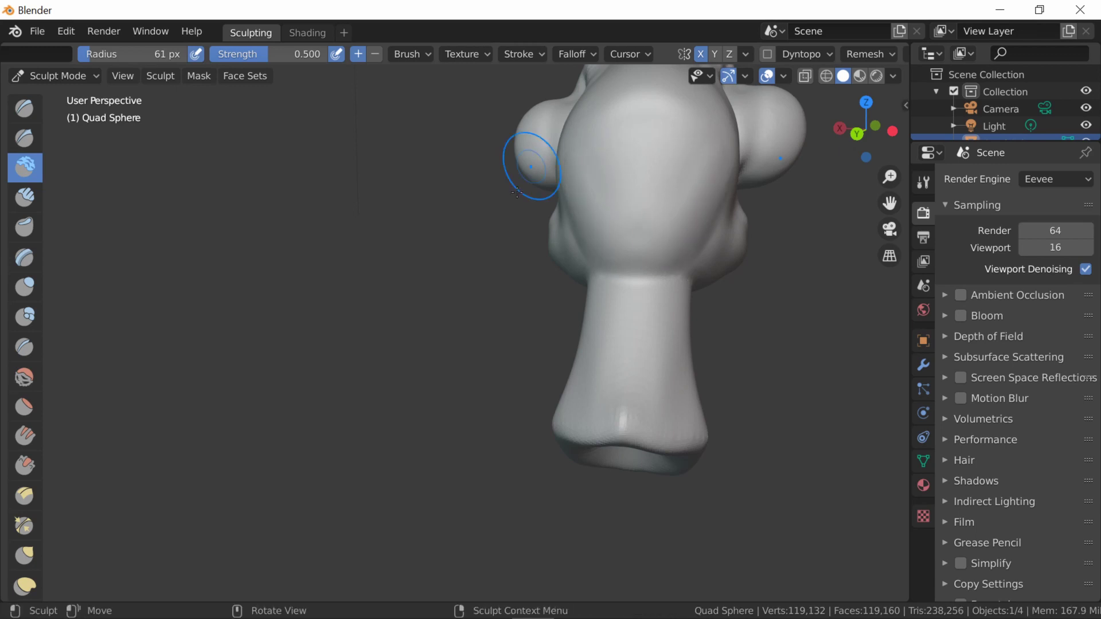
pyautogui.moveTo(517, 192)
pyautogui.mouseDown(button='middle')
pyautogui.moveTo(455, 258)
pyautogui.moveTo(414, 331)
pyautogui.moveTo(436, 299)
pyautogui.mouseUp(button='middle')
pyautogui.moveTo(467, 255); pyautogui.dragTo(503, 226)
# Step: Reshape the jaw, then switch to a larger Inflate brush
pyautogui.scroll(5, 452, 411)
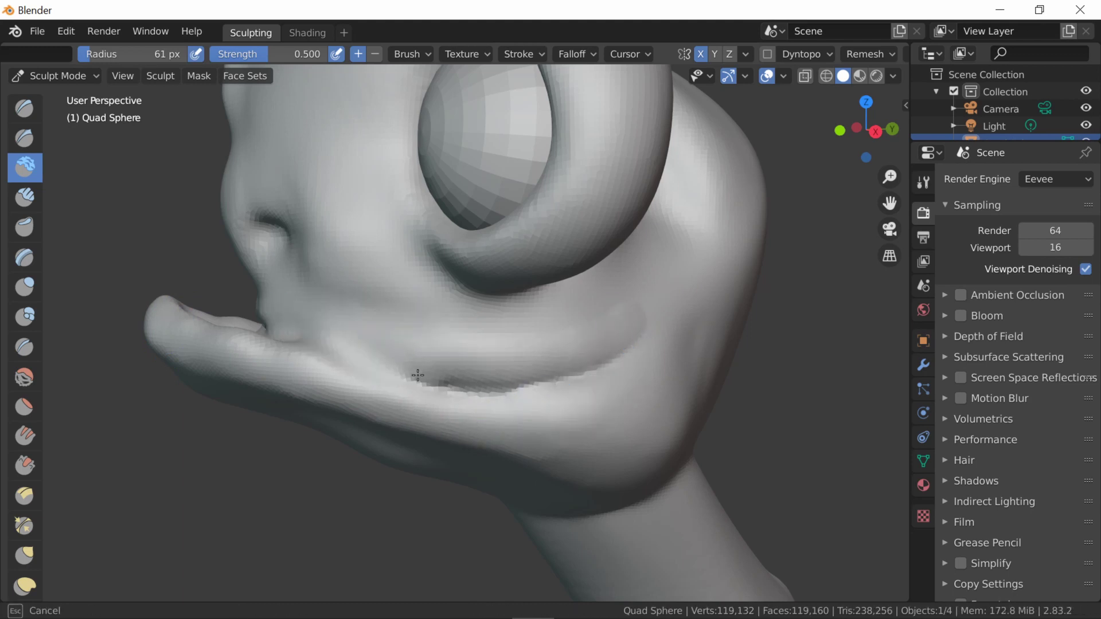
pyautogui.moveTo(322, 351); pyautogui.dragTo(241, 357, button='middle')
pyautogui.scroll(-8, 246, 394)
pyautogui.click(25, 347)
pyautogui.scroll(5, 367, 270)
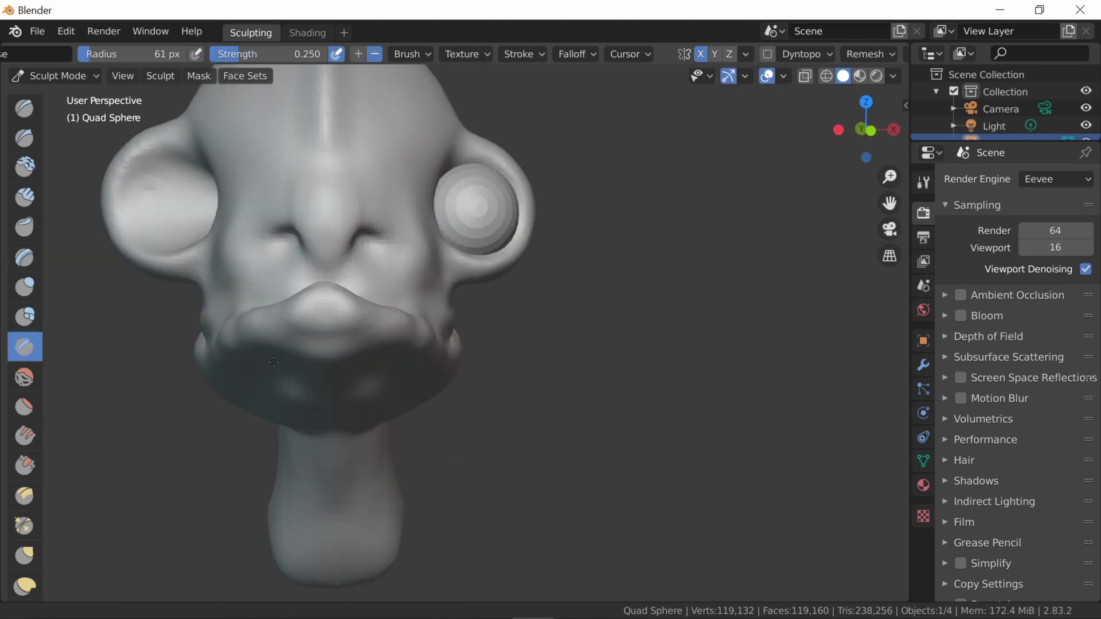
pyautogui.moveTo(436, 298); pyautogui.dragTo(529, 281, button='middle')
pyautogui.moveTo(431, 270); pyautogui.dragTo(681, 288, button='middle')
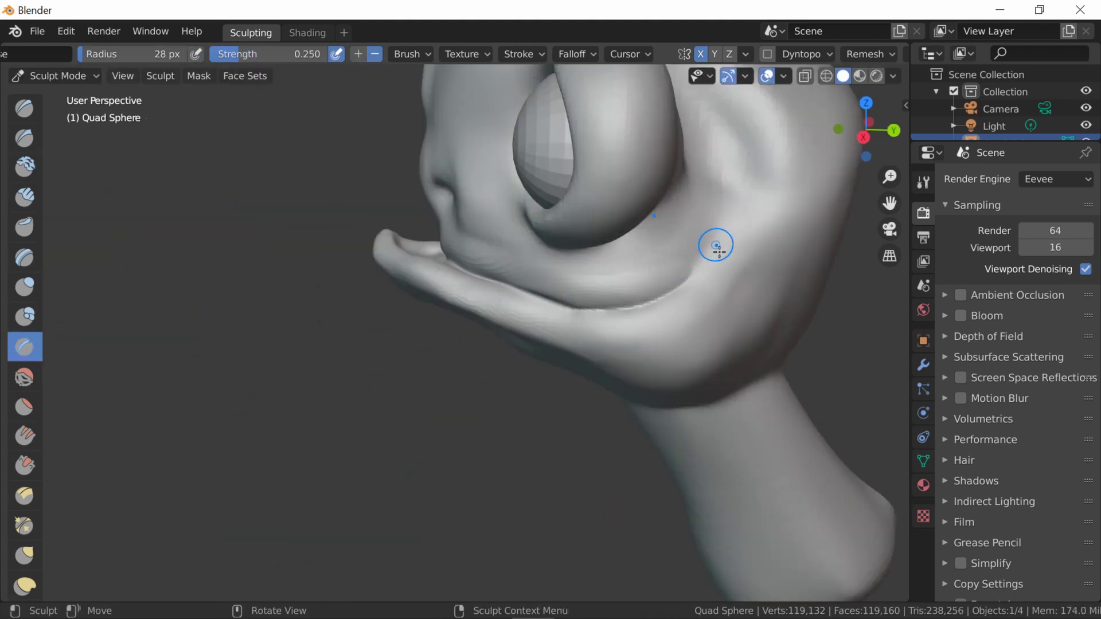
pyautogui.press('i')
pyautogui.press('f')
pyautogui.click(746, 222)
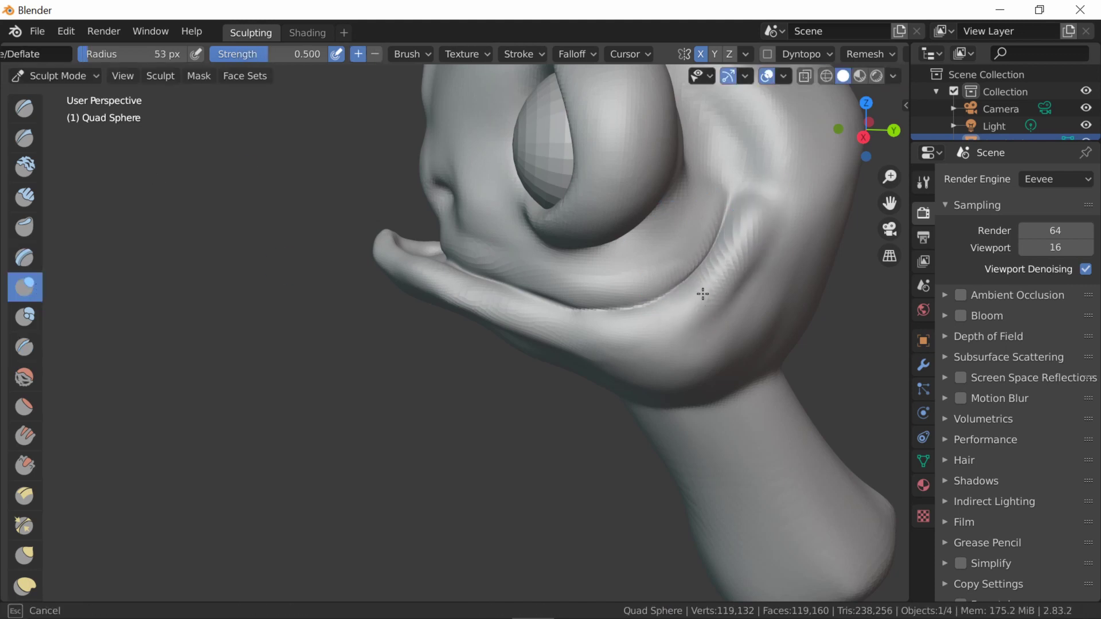
pyautogui.scroll(-6, 760, 239)
pyautogui.scroll(6, 361, 239)
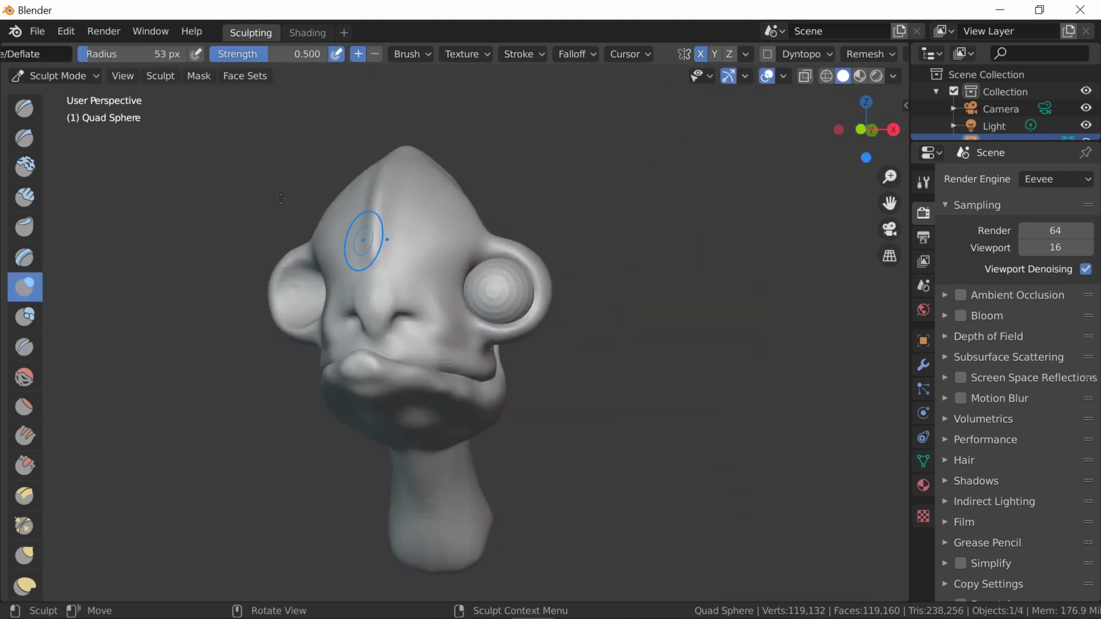
# Step: Return to Object Mode and bring up the eyeball's context menu
pyautogui.hotkey('ctrl', 'Tab')
pyautogui.click(499, 252)
pyautogui.rightClick(482, 289)
# Step: Add a second material slot with a new material and select the eyeball's front pupil faces
pyautogui.click(923, 485)
pyautogui.click(1086, 178)
pyautogui.click(1009, 251)
pyautogui.click(54, 76)
pyautogui.click(49, 111)
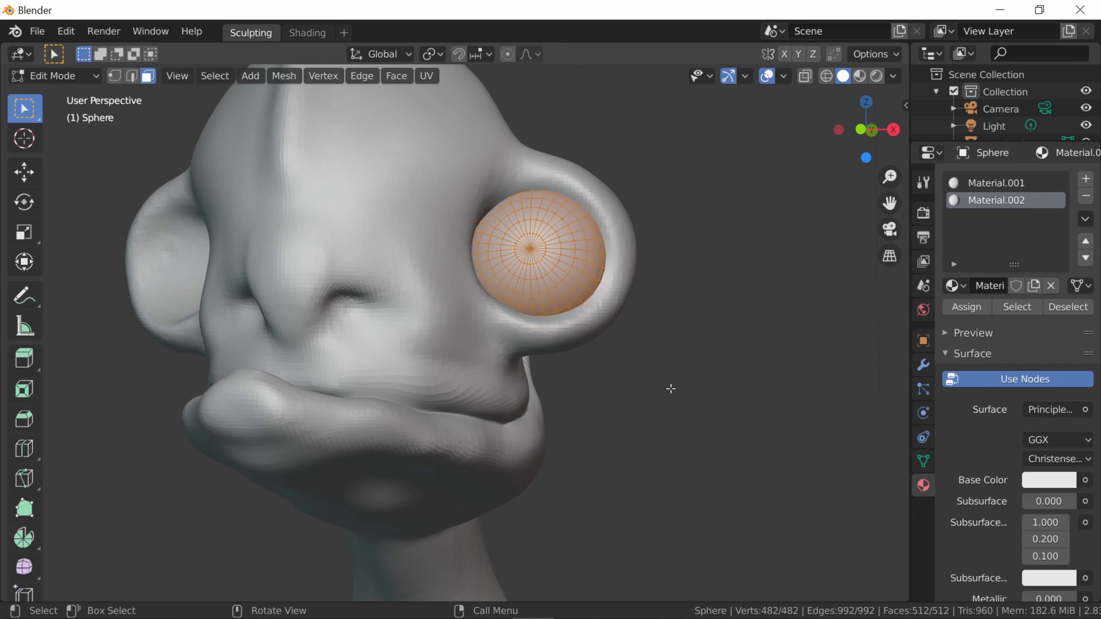
pyautogui.press('c')
pyautogui.moveTo(530, 249); pyautogui.dragTo(534, 252)
# Step: Assign Material.002 to the pupil faces and give it a black viewport colour
pyautogui.scroll(-15, 1039, 466)
pyautogui.scroll(-2, 1008, 448)
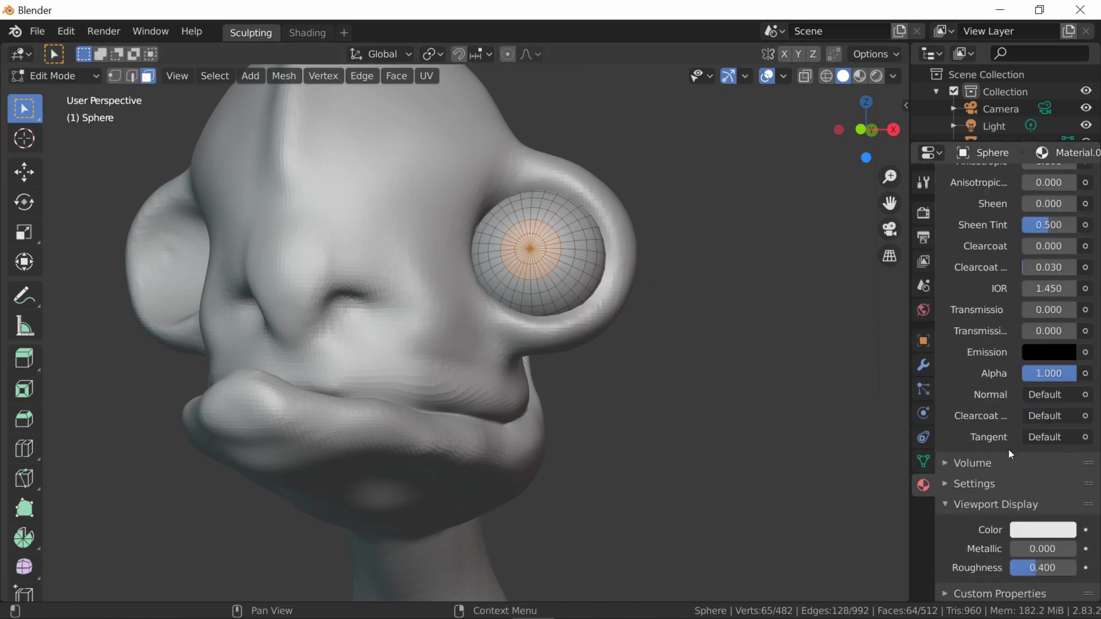
pyautogui.click(1043, 528)
pyautogui.click(55, 76)
pyautogui.keyDown('alt'); pyautogui.moveTo(401, 321); pyautogui.dragTo(476, 336); pyautogui.keyUp('alt')
pyautogui.moveTo(542, 290); pyautogui.dragTo(509, 243, button='middle')
# Step: Duplicate and enlarge the eyeball, then separate half of the copy as a lid
pyautogui.hotkey('shift', 'd')
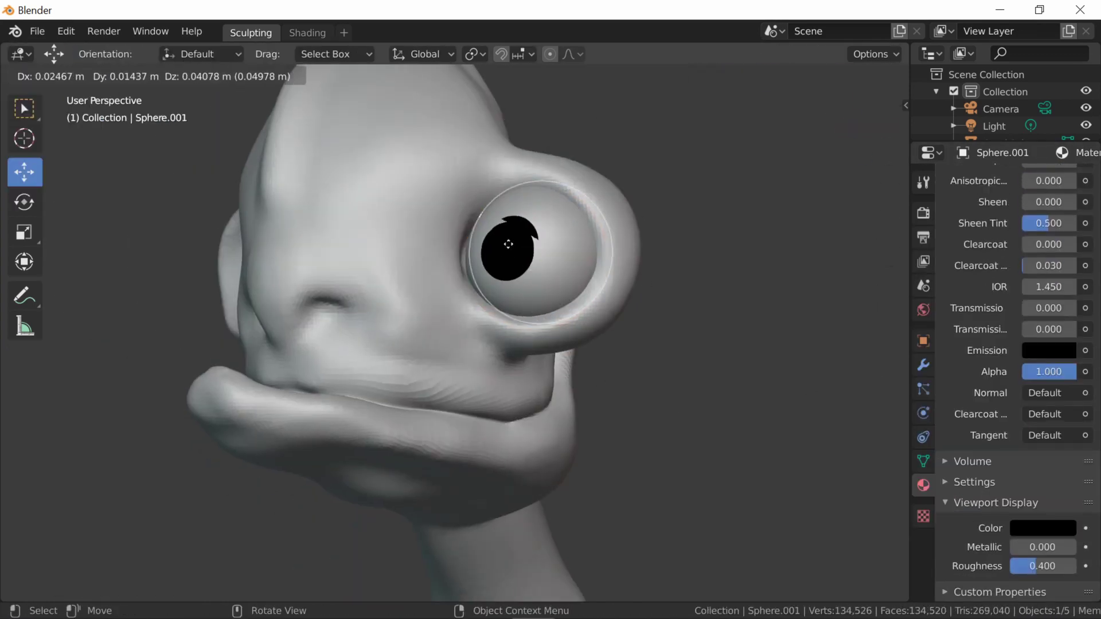
pyautogui.press('s')
pyautogui.click(676, 405)
pyautogui.press('Tab')
pyautogui.moveTo(508, 328); pyautogui.dragTo(516, 275, button='middle')
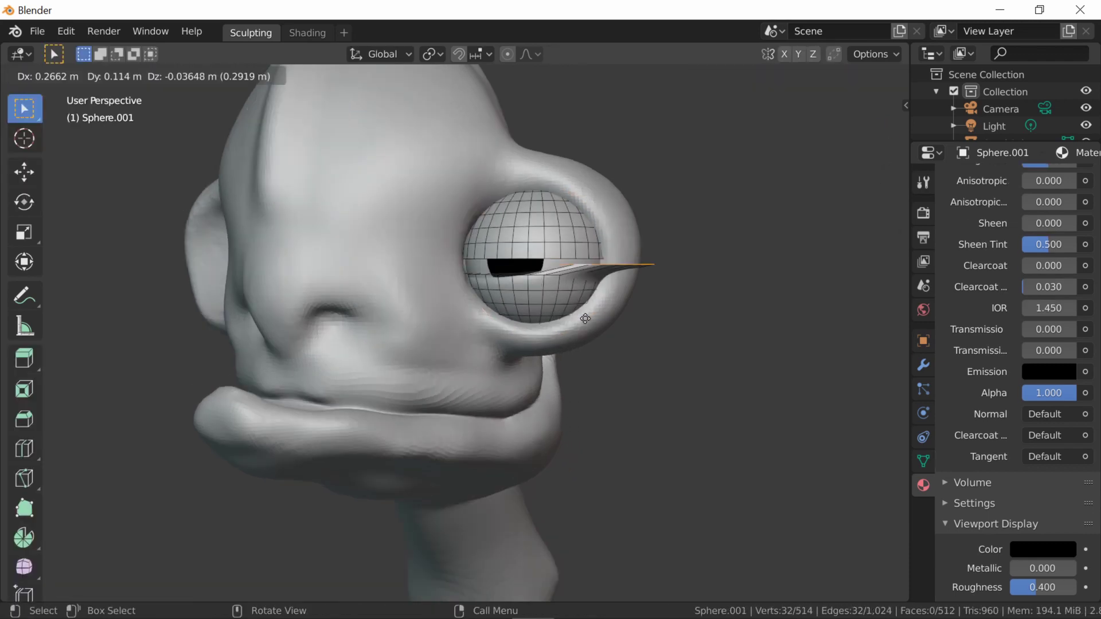
pyautogui.press('l')
pyautogui.press('p')
pyautogui.click(491, 310)
pyautogui.press('Tab')
# Step: Rotate the eye parts about X so the pupil faces front; select the upper lid for sculpting
pyautogui.press('r')
pyautogui.press('r')
pyautogui.press('x')
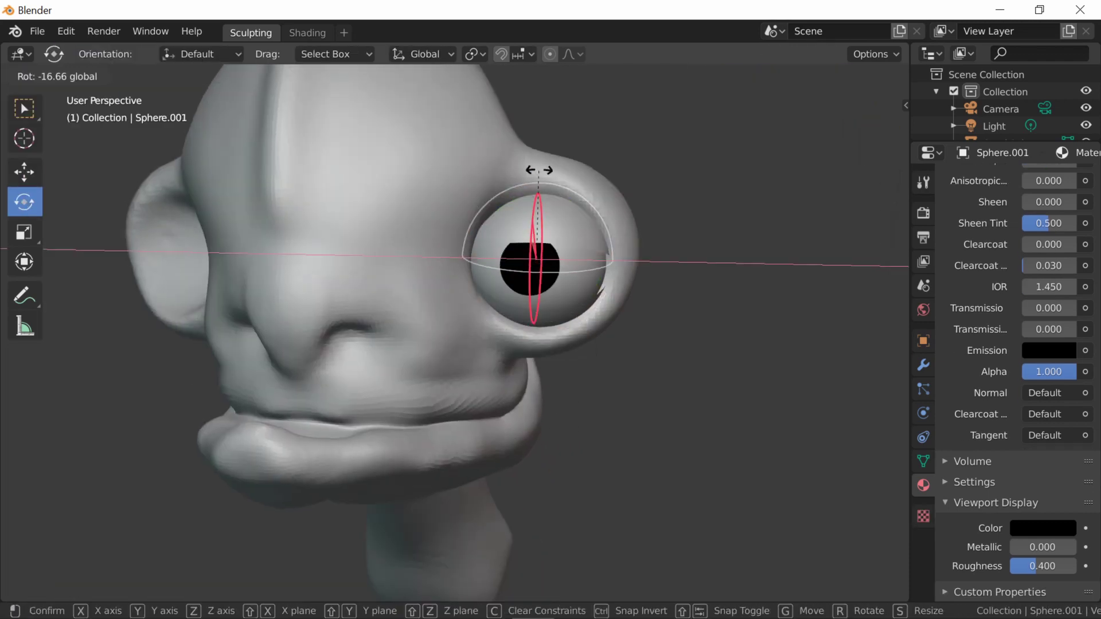
pyautogui.press('Return')
pyautogui.moveTo(731, 448); pyautogui.dragTo(746, 402, button='middle')
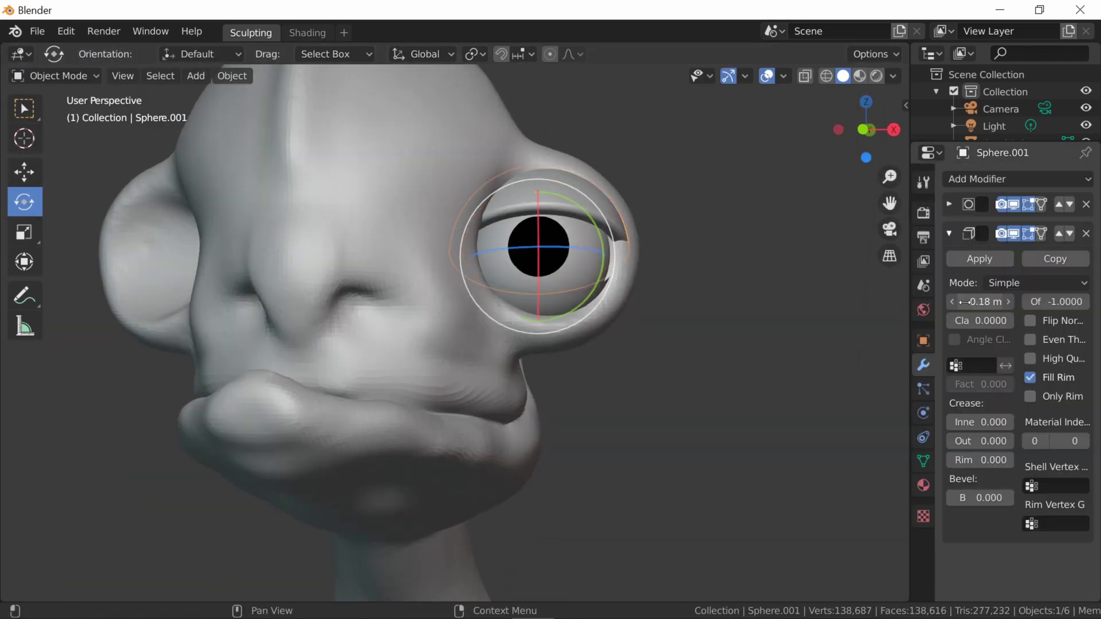
pyautogui.click(539, 252)
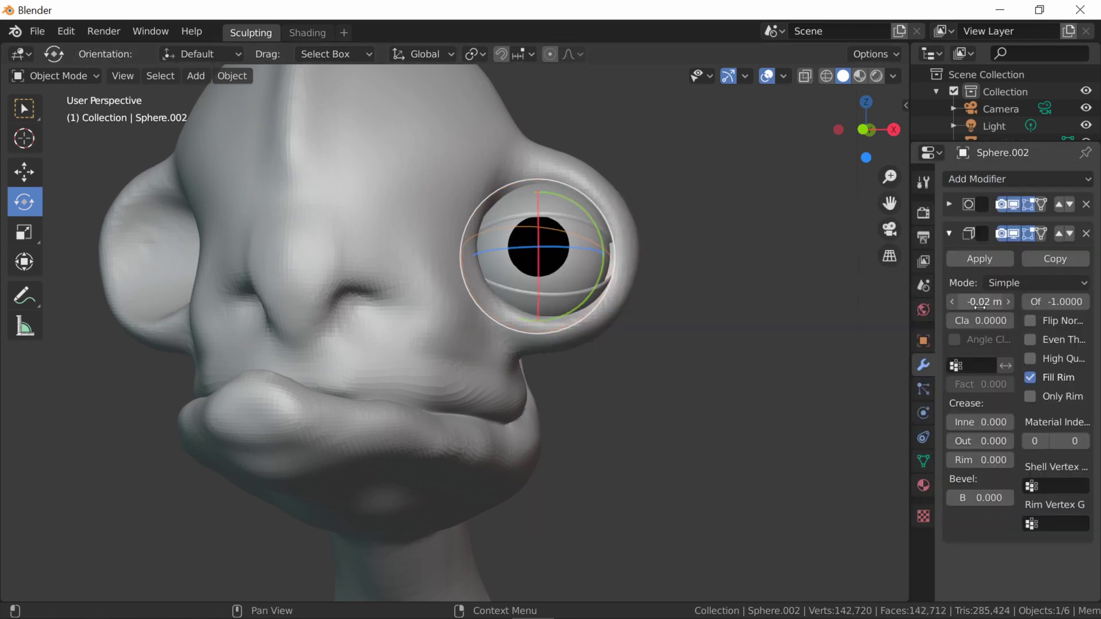
pyautogui.moveTo(826, 341)
pyautogui.mouseDown(button='middle')
pyautogui.moveTo(539, 425)
pyautogui.moveTo(461, 215)
pyautogui.mouseUp(button='middle')
pyautogui.click(461, 214)
pyautogui.hotkey('ctrl', 'Tab')
# Step: Grab-sculpt the lower lid shell to fit around the eyeball
pyautogui.press('g')
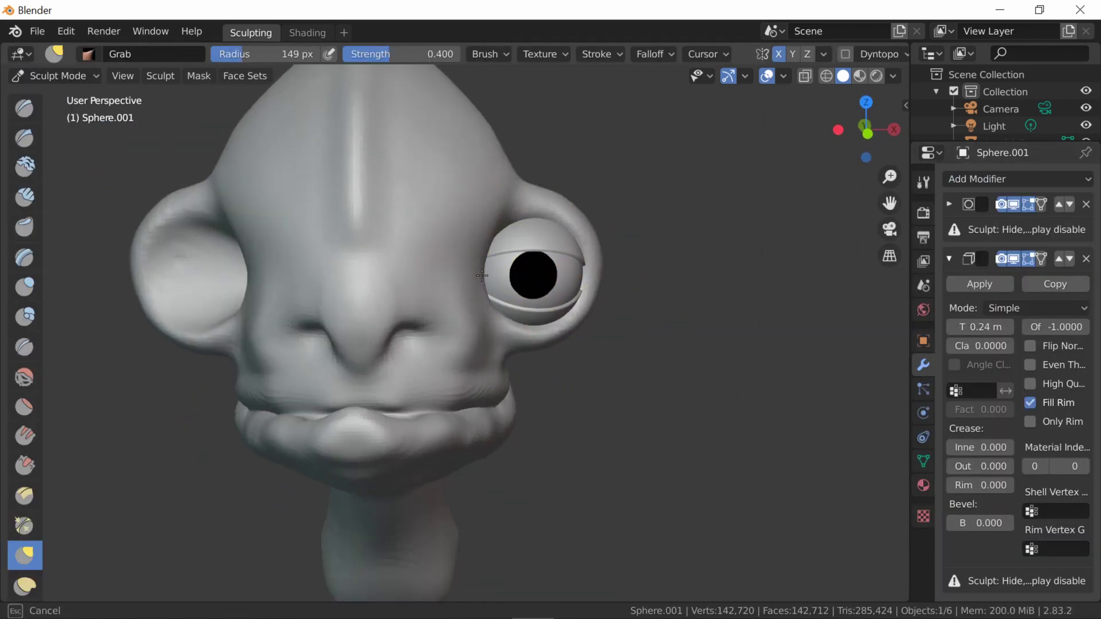
pyautogui.moveTo(483, 286); pyautogui.dragTo(597, 264, button='middle')
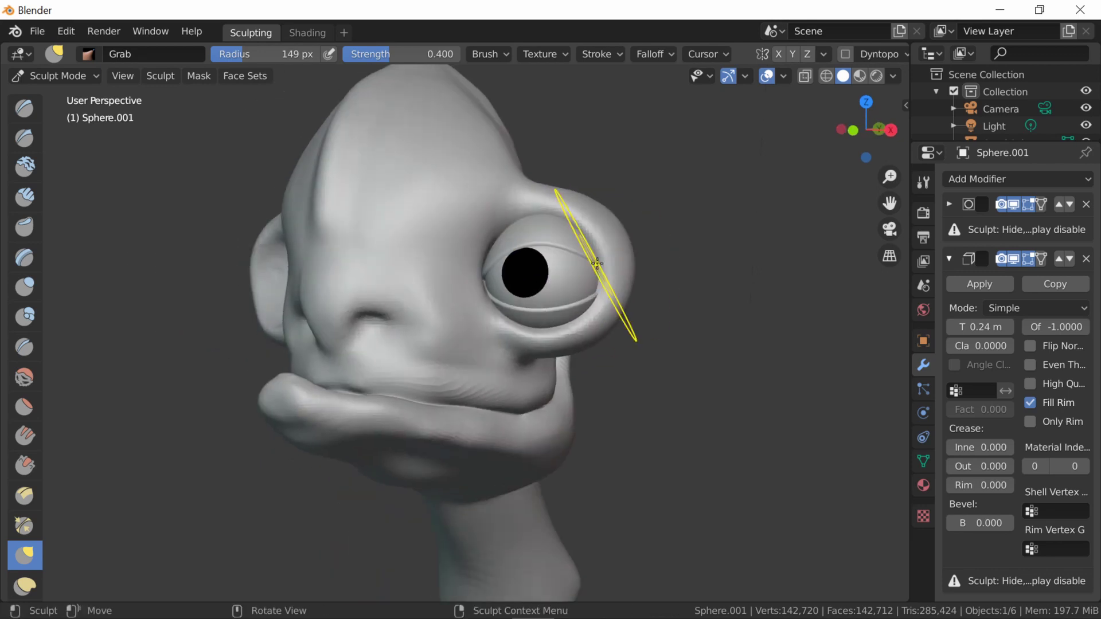
pyautogui.moveTo(515, 278); pyautogui.dragTo(577, 226, button='middle')
pyautogui.scroll(4, 578, 225)
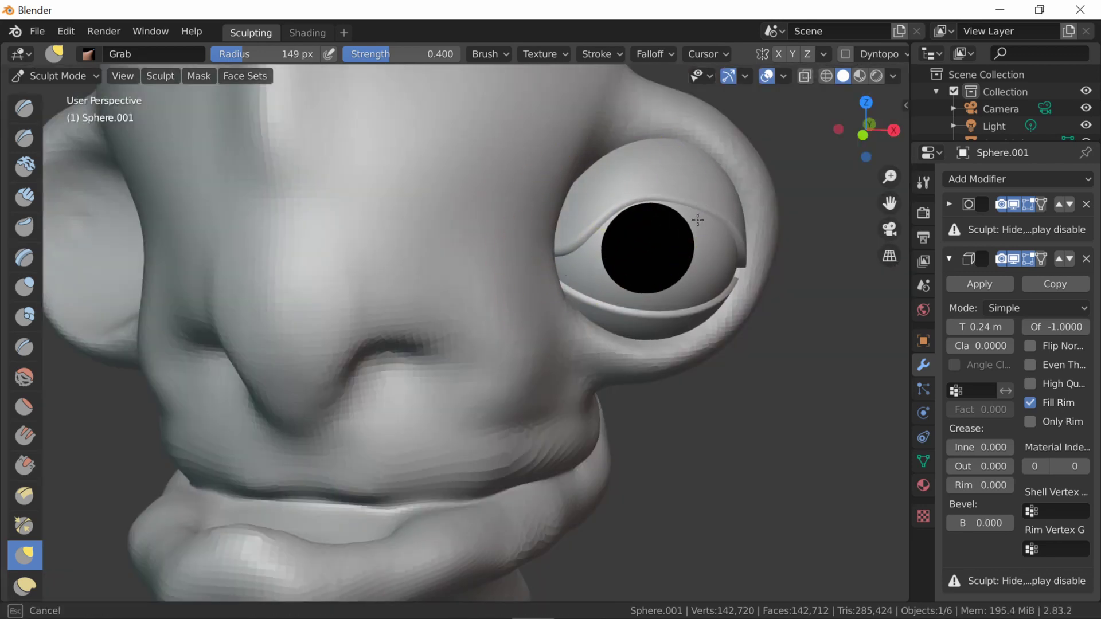
pyautogui.click(58, 75)
pyautogui.press('Escape')
pyautogui.hotkey('alt', 'q')
pyautogui.moveTo(565, 295); pyautogui.dragTo(613, 299, button='middle')
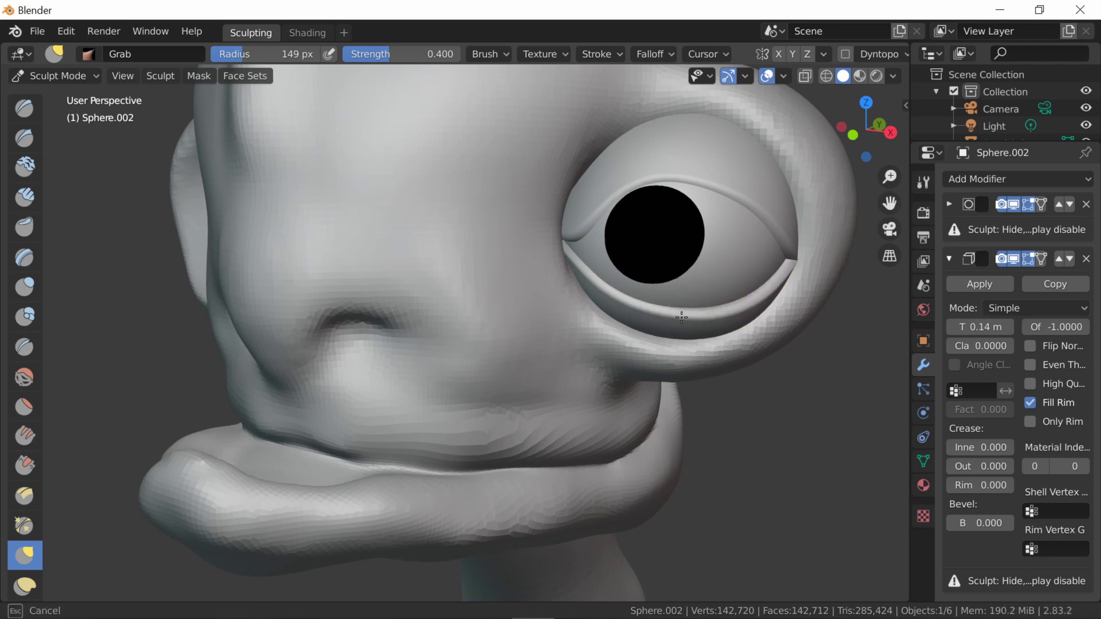
pyautogui.moveTo(746, 324)
pyautogui.mouseDown(button='middle')
pyautogui.moveTo(722, 238)
pyautogui.moveTo(783, 229)
pyautogui.mouseUp(button='middle')
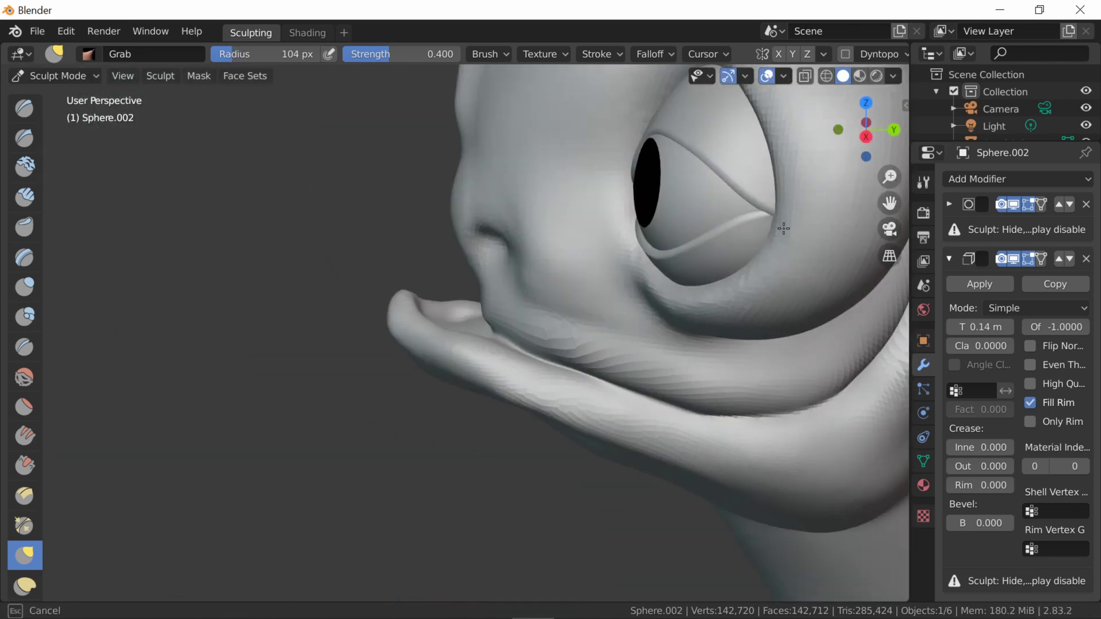
pyautogui.moveTo(572, 384)
pyautogui.mouseDown(button='middle')
pyautogui.moveTo(763, 247)
pyautogui.moveTo(629, 217)
pyautogui.moveTo(671, 216)
pyautogui.moveTo(653, 274)
pyautogui.moveTo(539, 290)
pyautogui.mouseUp(button='middle')
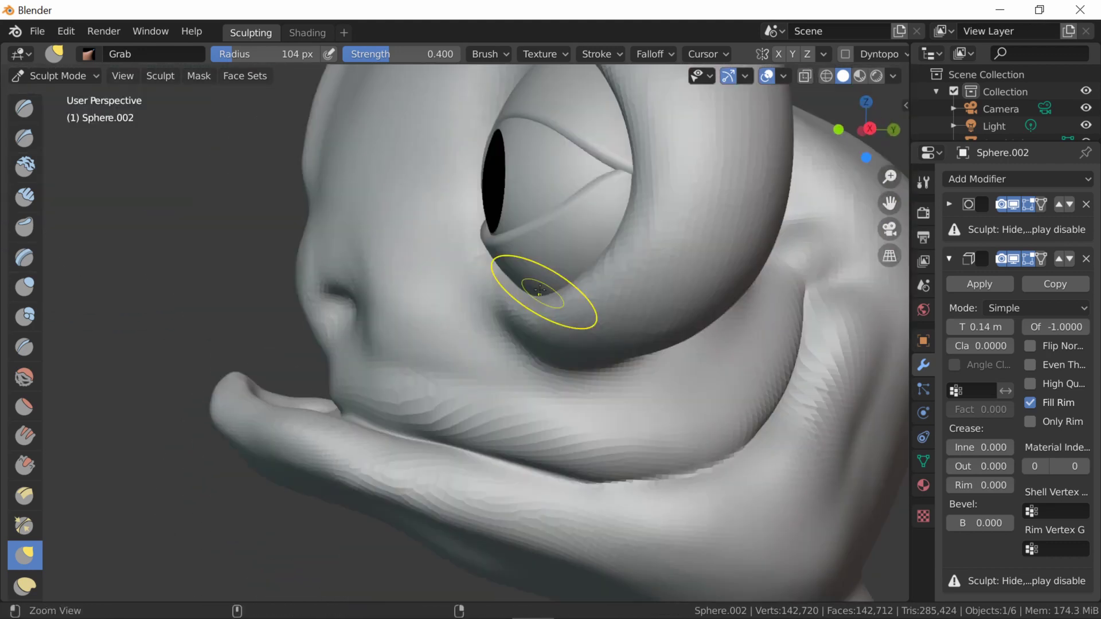
# Step: Enlarge the grab brush and pull the upper lid down over the eyeball
pyautogui.hotkey('ctrl', 'Tab')
pyautogui.click(442, 98)
pyautogui.hotkey('ctrl', 'Tab')
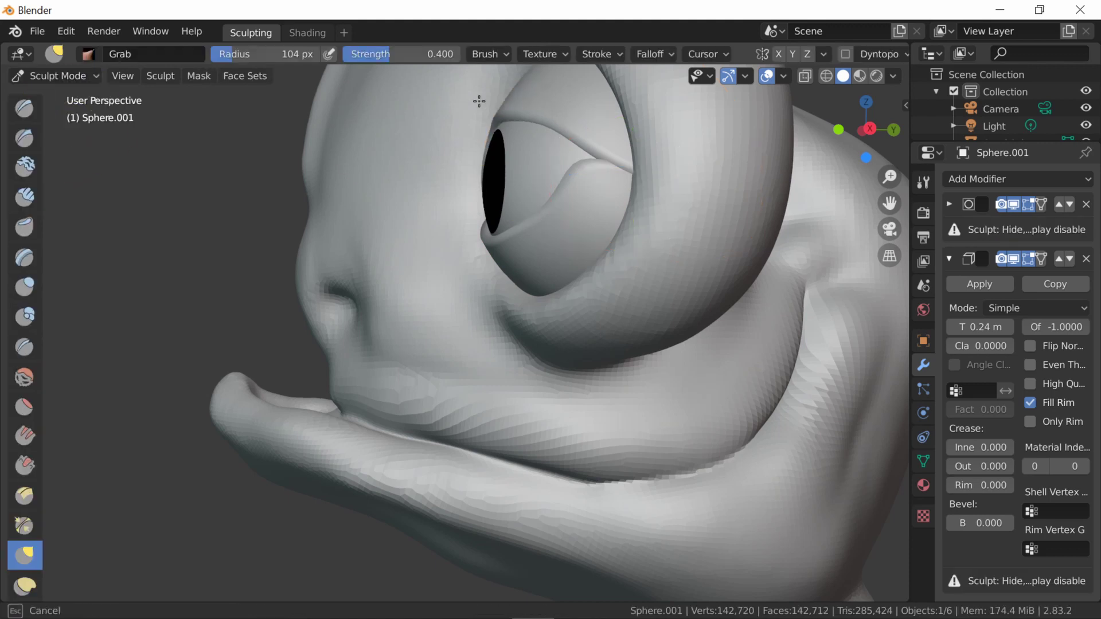
pyautogui.moveTo(480, 99); pyautogui.dragTo(569, 157, button='middle')
pyautogui.scroll(-5, 569, 158)
pyautogui.moveTo(442, 160); pyautogui.dragTo(417, 231, button='middle')
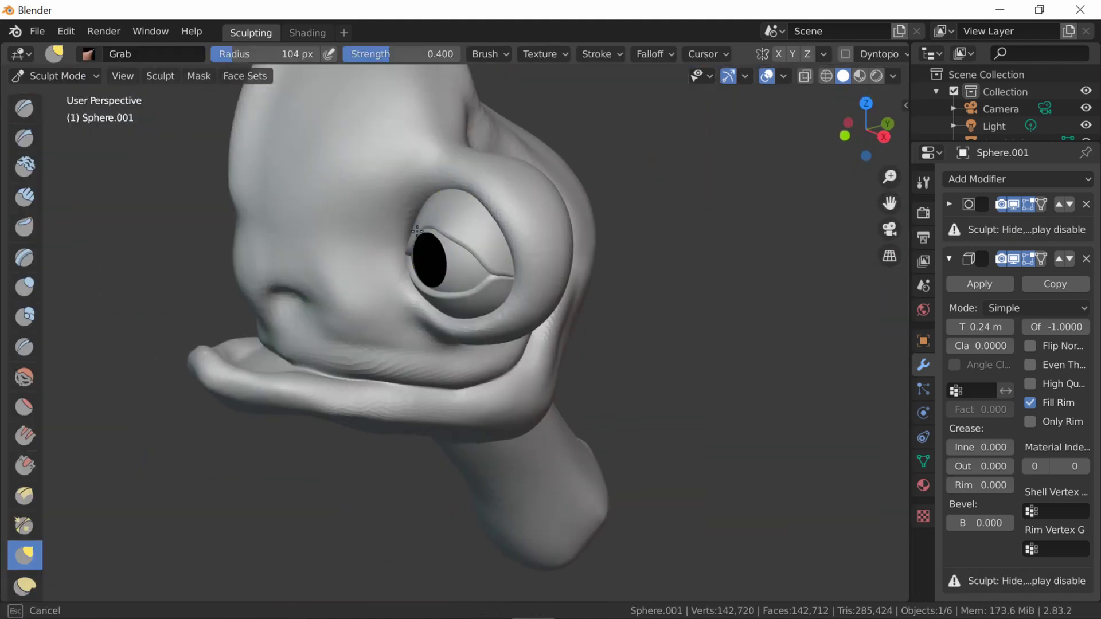
pyautogui.scroll(3, 461, 253)
pyautogui.moveTo(537, 140); pyautogui.dragTo(443, 246, button='middle')
pyautogui.press('f')
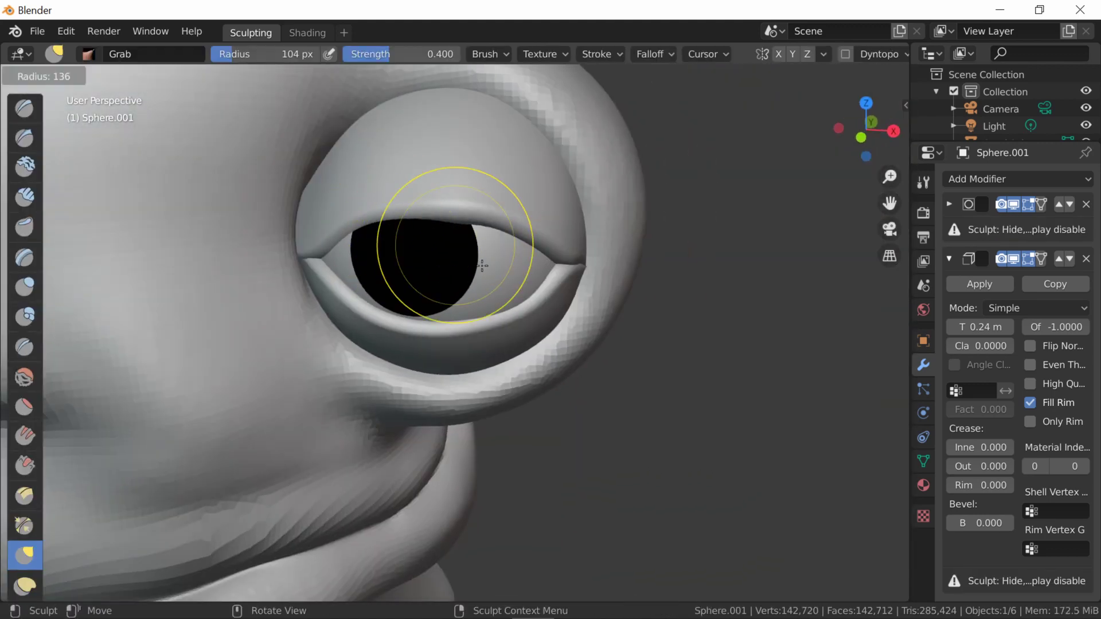
pyautogui.click(213, 299)
pyautogui.scroll(3, 213, 299)
pyautogui.moveTo(213, 299)
pyautogui.mouseDown(button='middle')
pyautogui.moveTo(322, 374)
pyautogui.moveTo(381, 241)
pyautogui.mouseUp(button='middle')
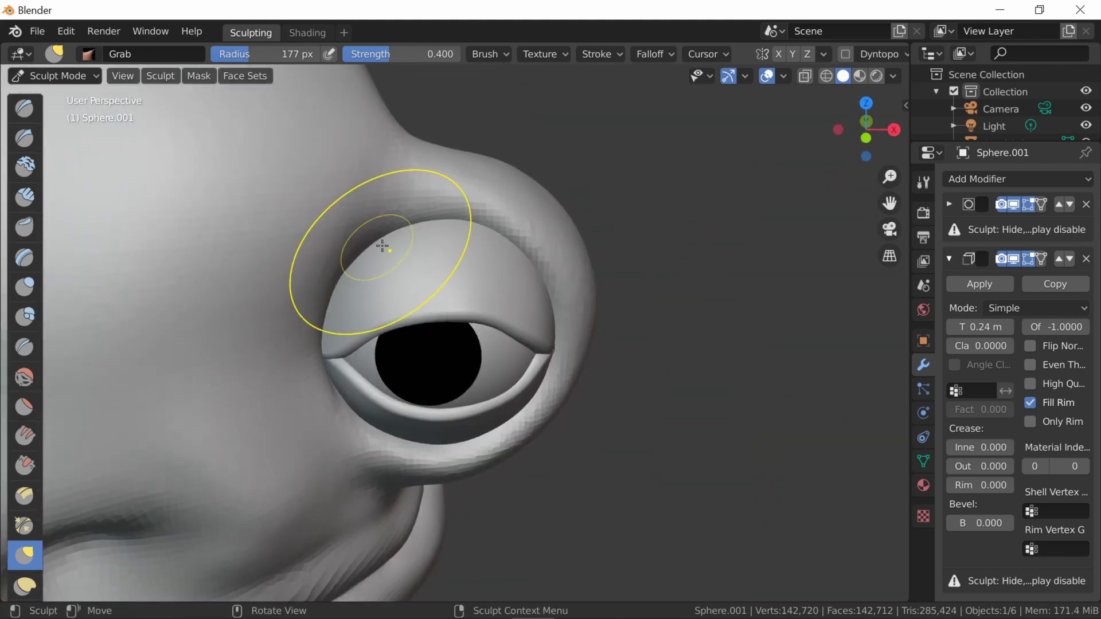
# Step: Apply the lid shells' Solidify thickness, then select the Quad Sphere head
pyautogui.hotkey('ctrl', 'Tab')
pyautogui.scroll(-5, 426, 366)
pyautogui.moveTo(77, 103); pyautogui.dragTo(426, 366, button='middle')
pyautogui.hotkey('shift', 'd')
pyautogui.press('Escape')
pyautogui.click(979, 259)
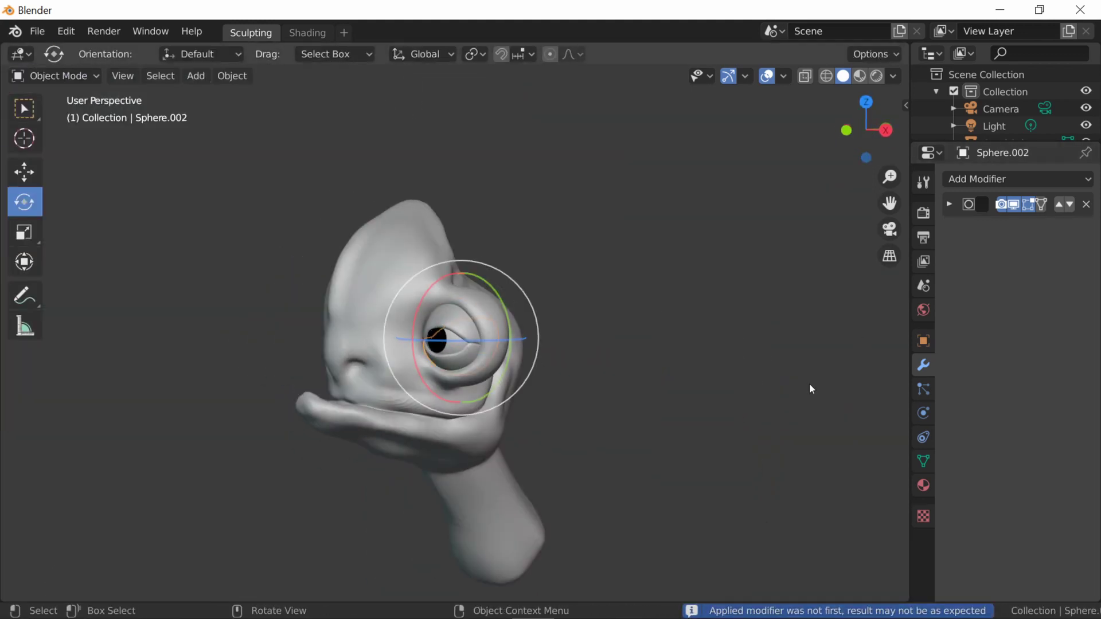
pyautogui.press('Tab')
pyautogui.press('l')
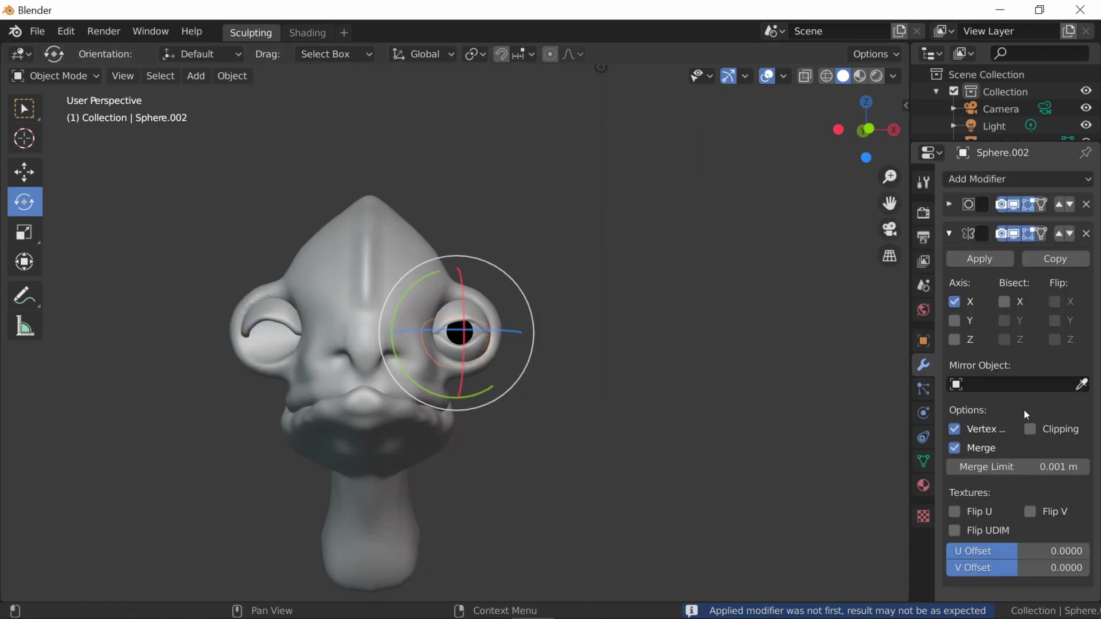
pyautogui.click(395, 260)
pyautogui.click(66, 76)
# Step: Put the head into Sculpt Mode and remesh it at a finer resolution
pyautogui.click(61, 134)
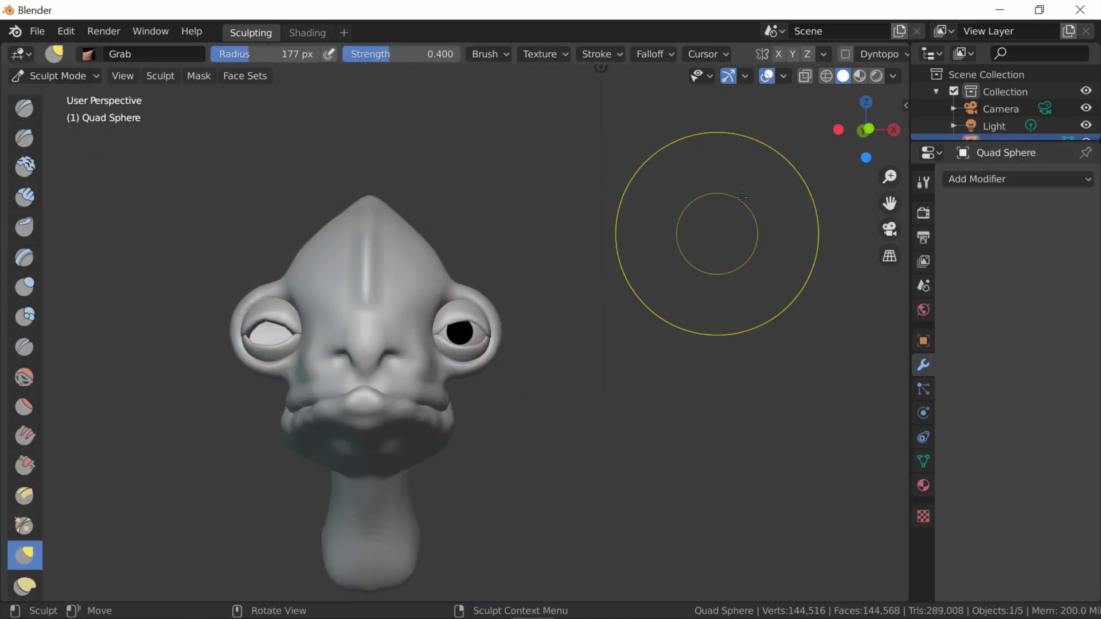
pyautogui.click(814, 54)
pyautogui.click(832, 220)
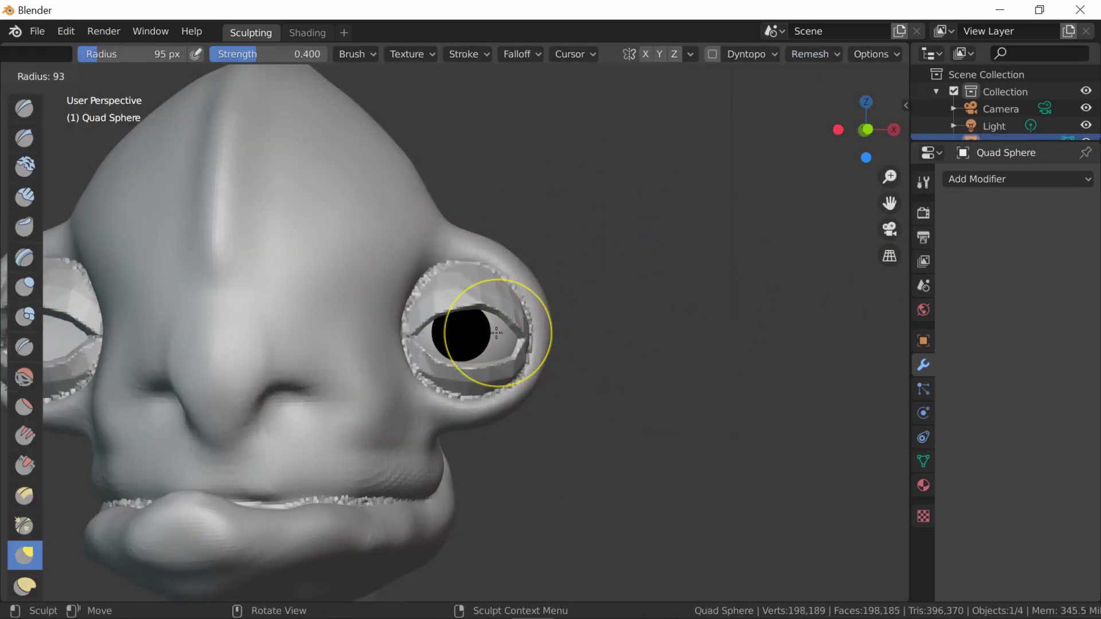
pyautogui.click(496, 333)
pyautogui.scroll(4, 413, 300)
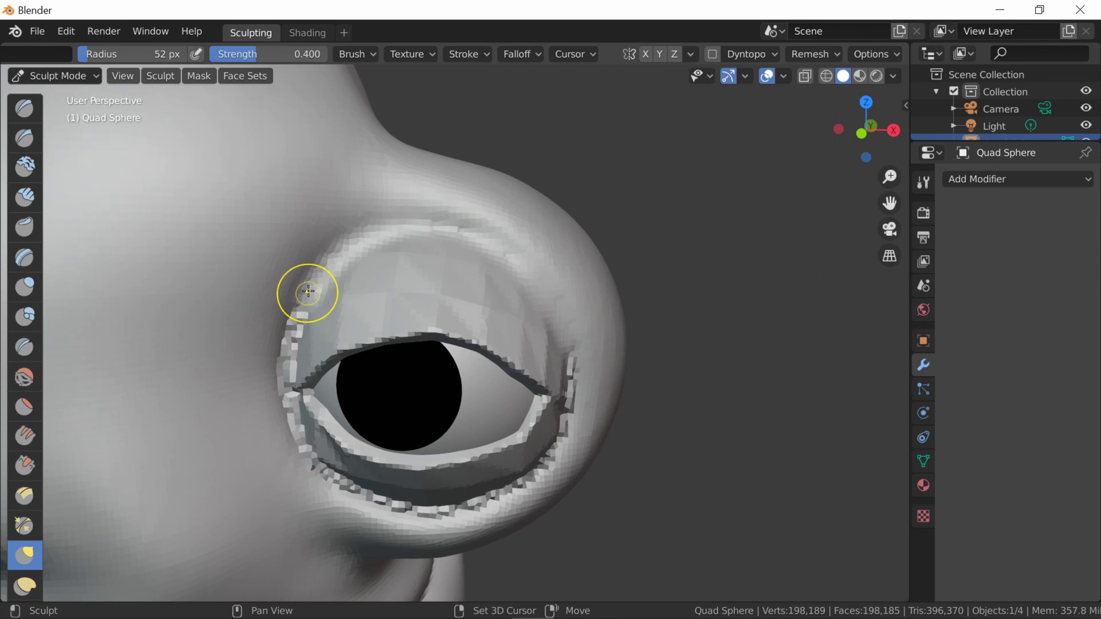
# Step: With a 102 px Clay Strips brush, smooth the eyelid and socket and reshape the upper rim
pyautogui.click(27, 197)
pyautogui.press('f')
pyautogui.click(402, 287)
pyautogui.keyDown('shift'); pyautogui.moveTo(344, 270); pyautogui.dragTo(516, 287); pyautogui.keyUp('shift')
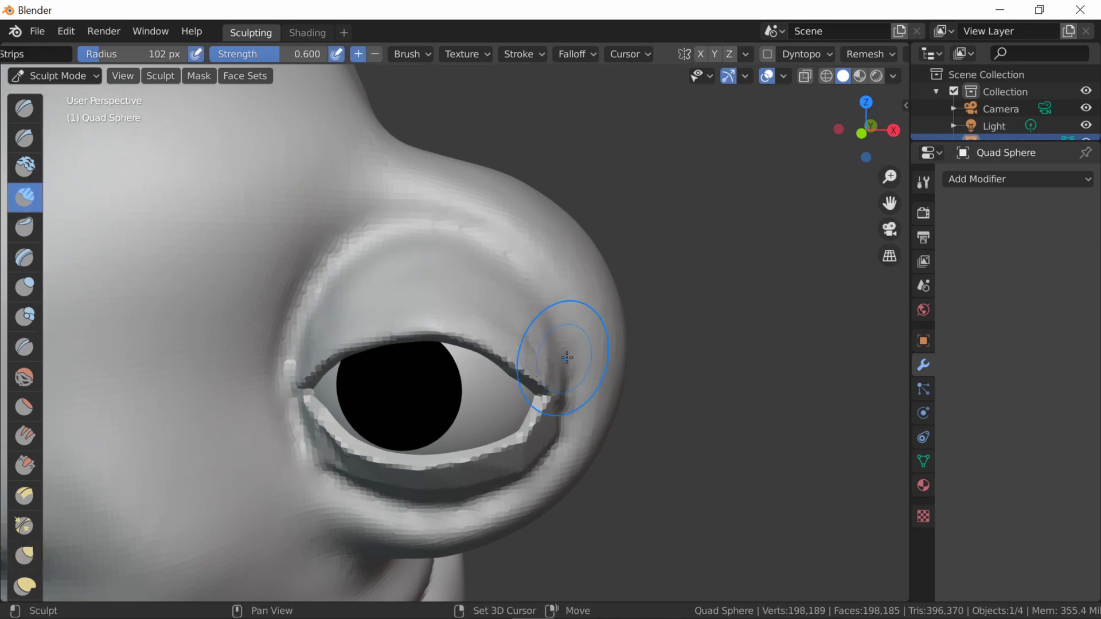
pyautogui.moveTo(545, 356)
pyautogui.keyDown('shift'); pyautogui.mouseDown()
pyautogui.moveTo(420, 461)
pyautogui.moveTo(474, 479)
pyautogui.mouseUp(); pyautogui.keyUp('shift')
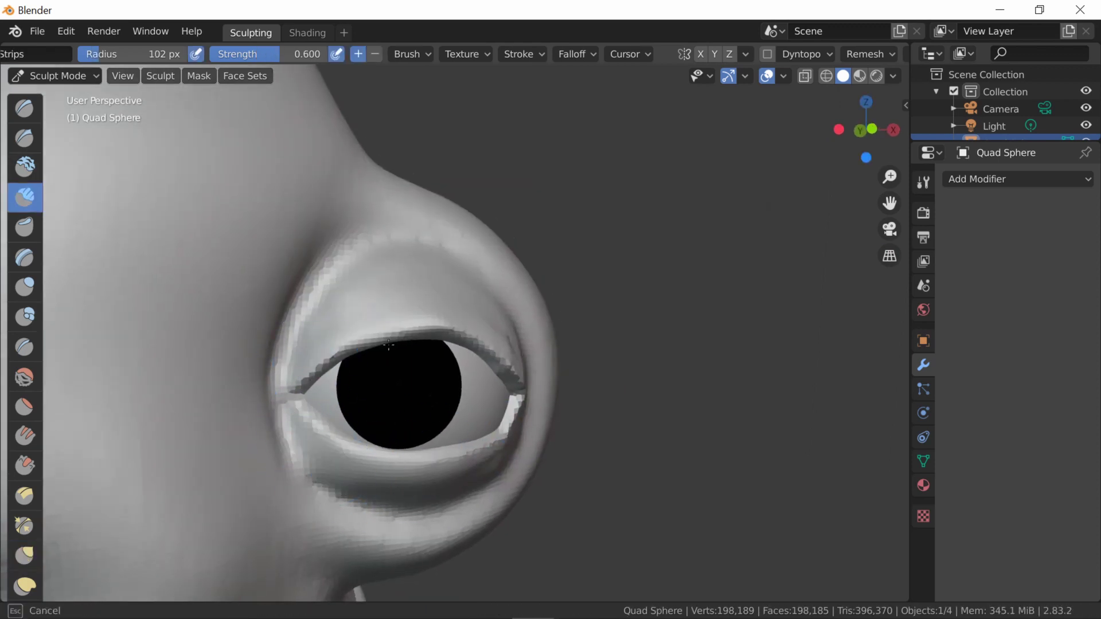
pyautogui.keyDown('shift'); pyautogui.moveTo(389, 345); pyautogui.dragTo(561, 503); pyautogui.keyUp('shift')
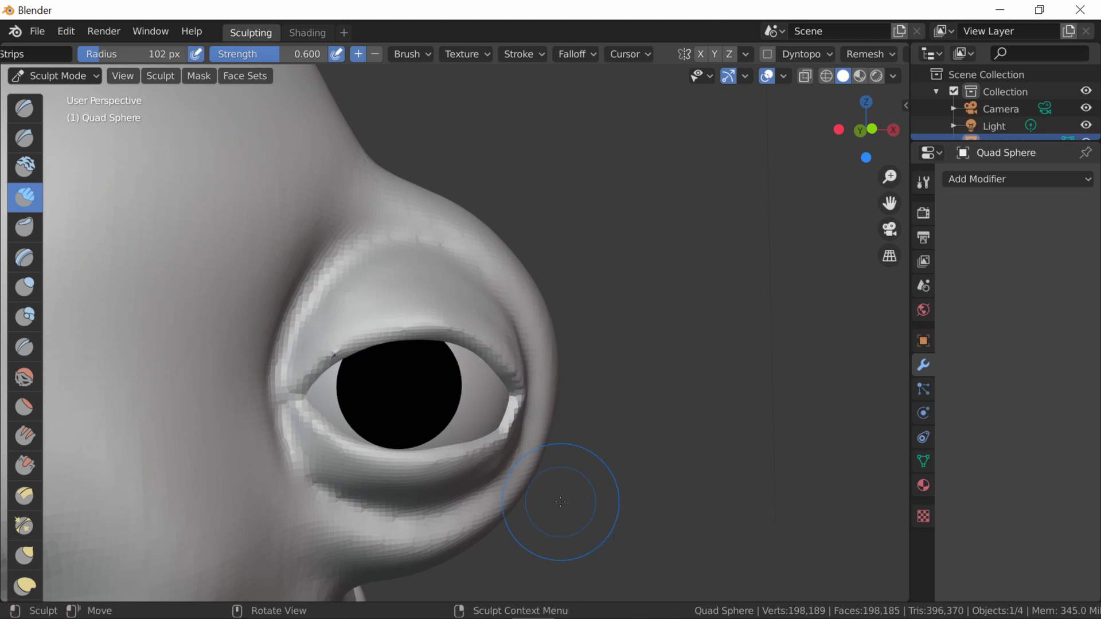
# Step: Switch to the Inflate/Deflate brush, viewing the inner corner and lower eyelid
pyautogui.moveTo(293, 360); pyautogui.dragTo(440, 234, button='middle')
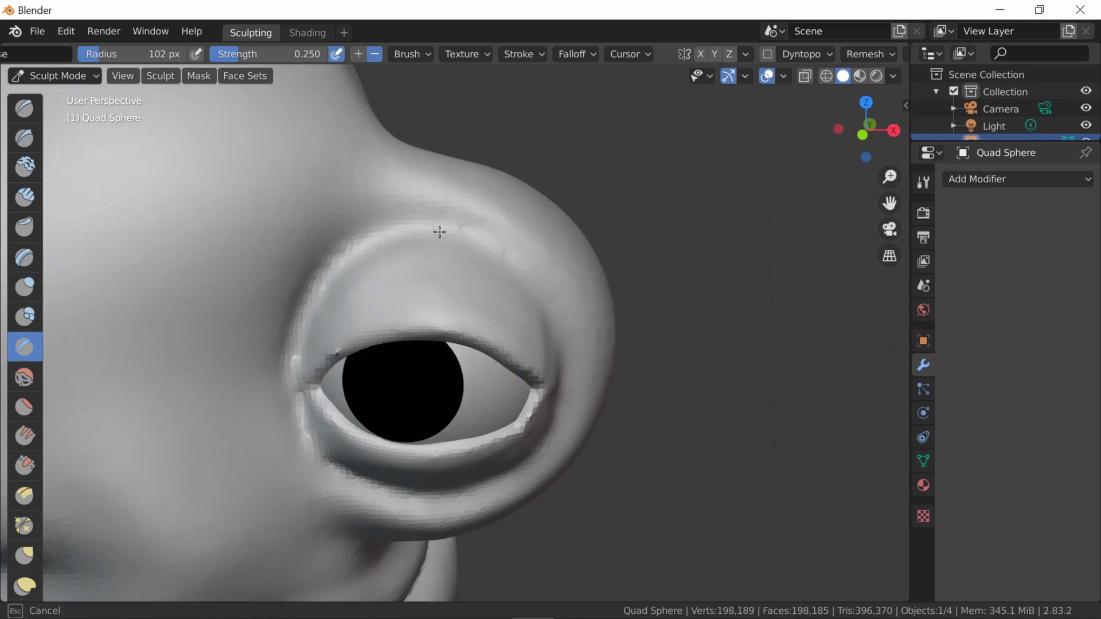
pyautogui.moveTo(536, 299); pyautogui.dragTo(562, 418, button='middle')
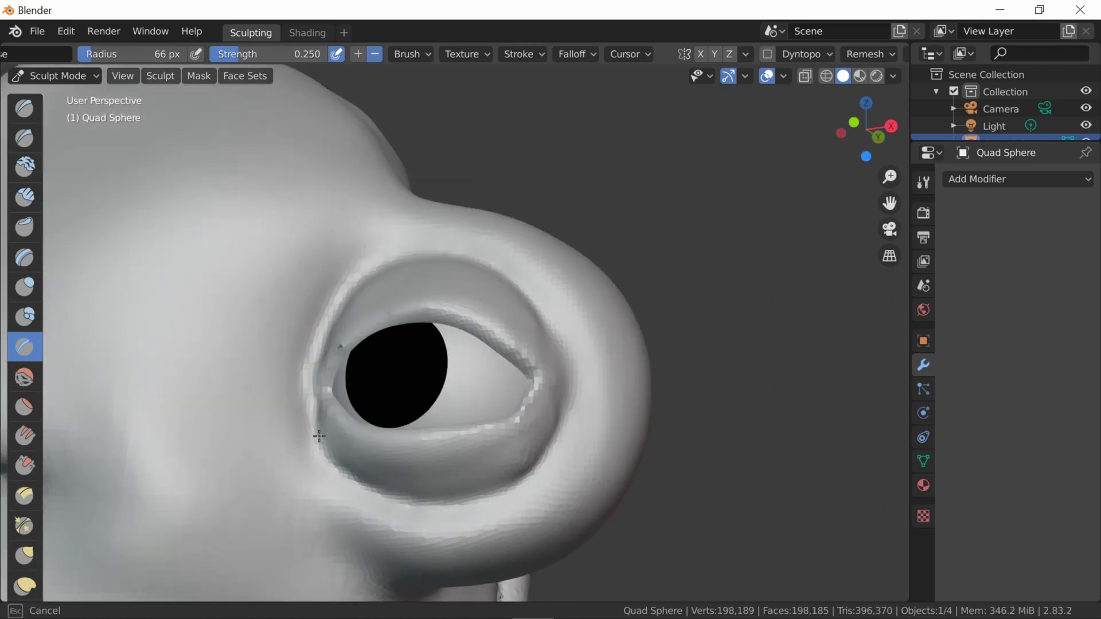
pyautogui.click(25, 286)
pyautogui.moveTo(494, 327)
pyautogui.mouseDown(button='middle')
pyautogui.moveTo(517, 338)
pyautogui.moveTo(487, 226)
pyautogui.mouseUp(button='middle')
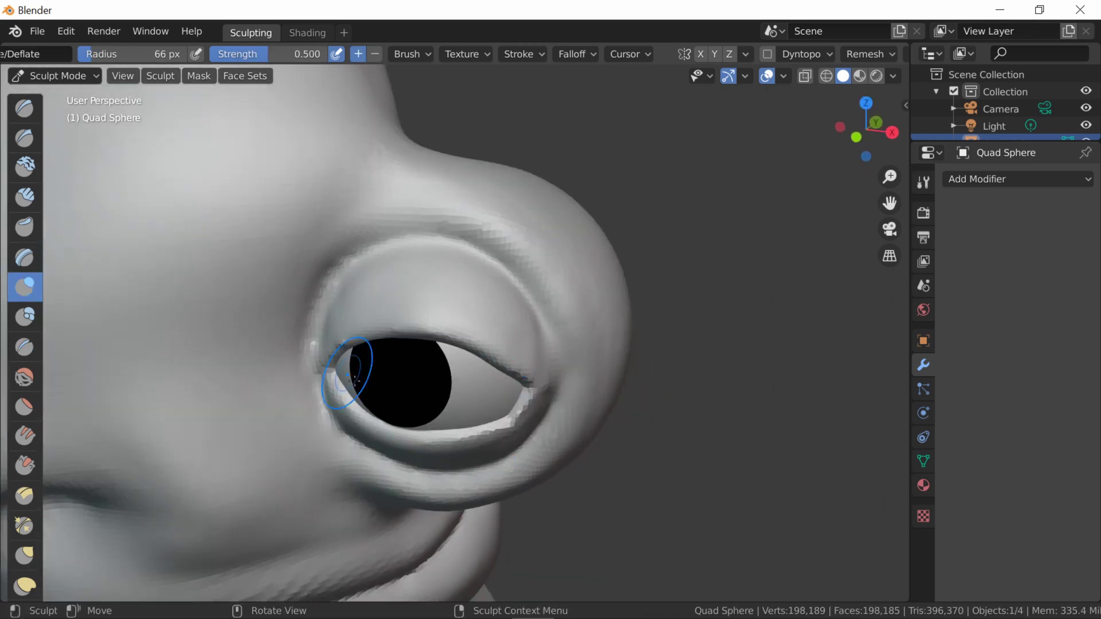
pyautogui.moveTo(354, 380); pyautogui.dragTo(332, 357, button='middle')
# Step: Symmetrize the head from +X to -X and set the eyes' Mirror Object to Quad Sphere
pyautogui.scroll(-8, 489, 448)
pyautogui.click(746, 54)
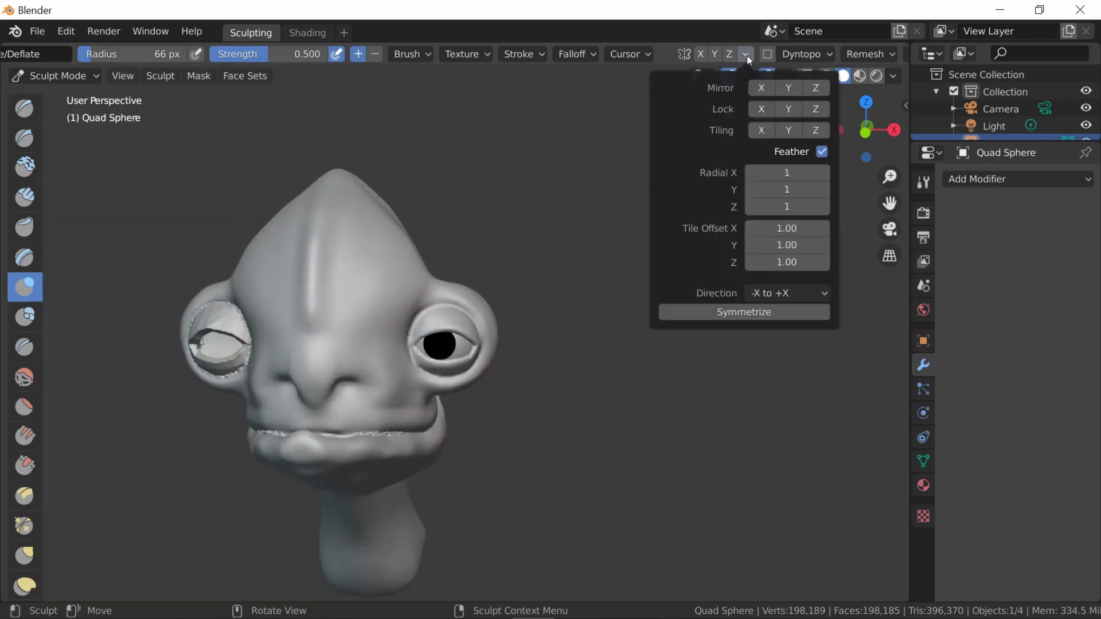
pyautogui.click(745, 54)
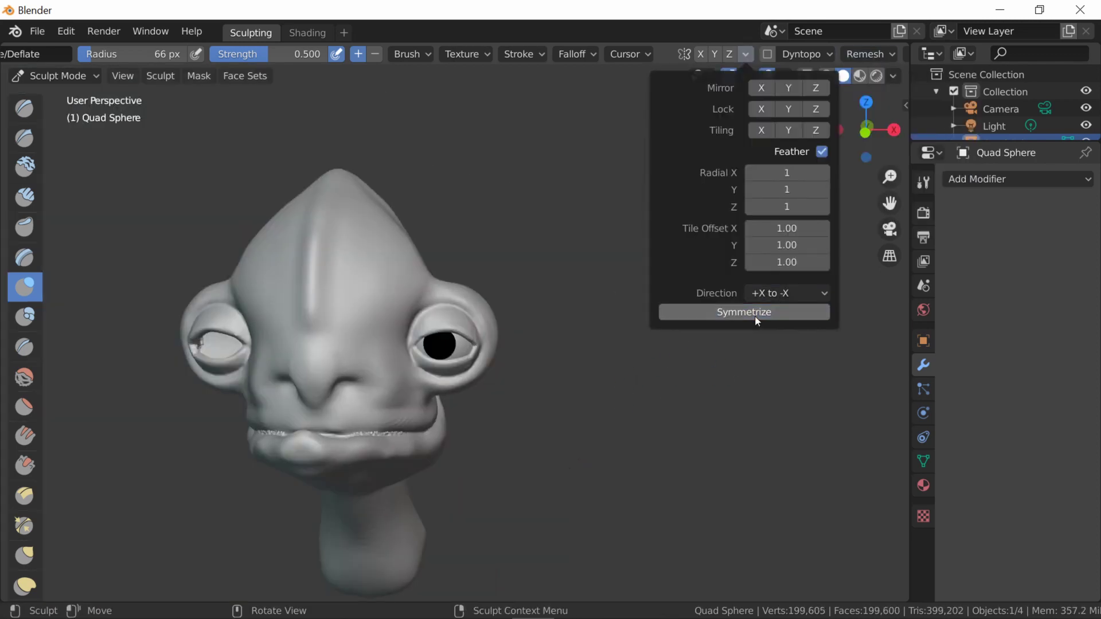
pyautogui.click(409, 245)
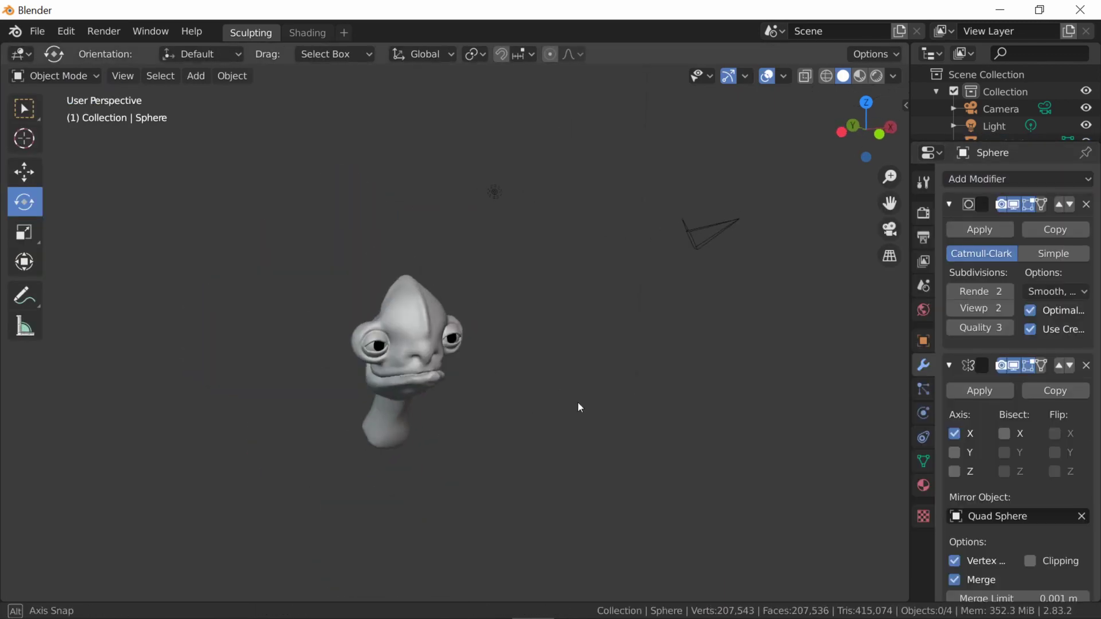
# Step: Reselect the Quad Sphere head and return it to Sculpt Mode
pyautogui.scroll(-5, 433, 377)
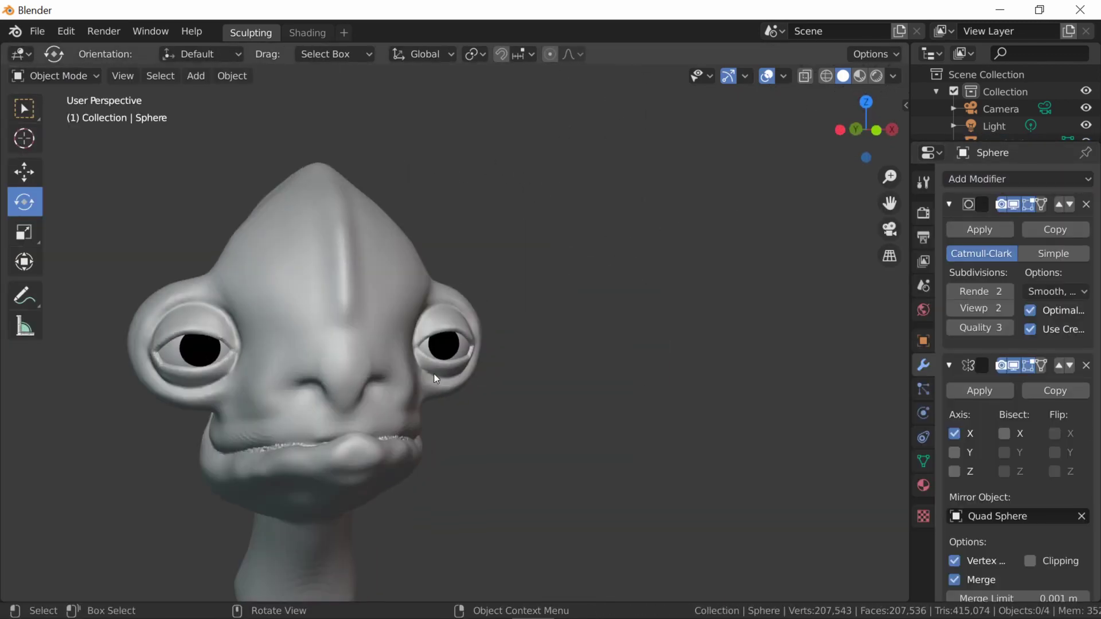
pyautogui.moveTo(436, 378); pyautogui.dragTo(143, 128, button='middle')
pyautogui.click(393, 224)
pyautogui.click(56, 75)
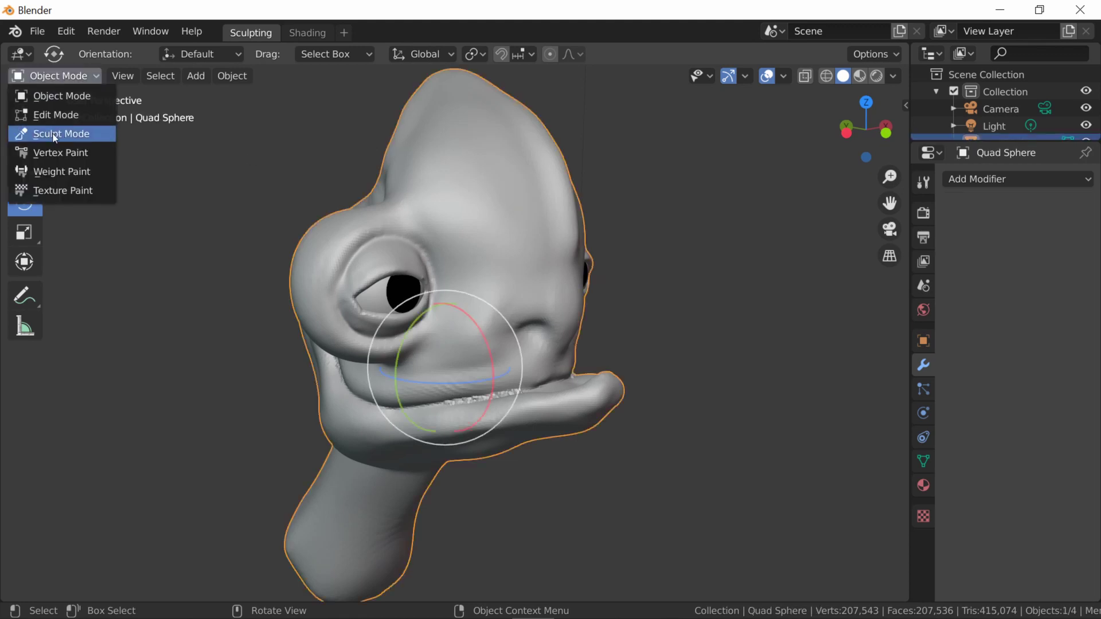
pyautogui.click(61, 133)
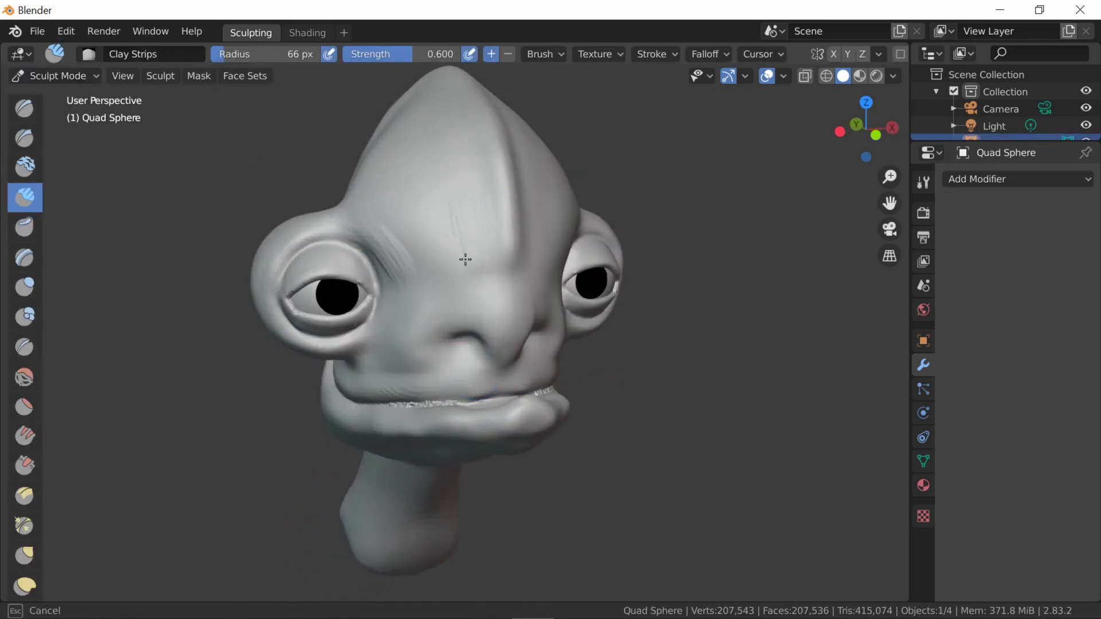
# Step: Alternate Smooth and Clay Strips brushes on the face and review the symmetrize direction options
pyautogui.hotkey('shift', 's')
pyautogui.press('c')
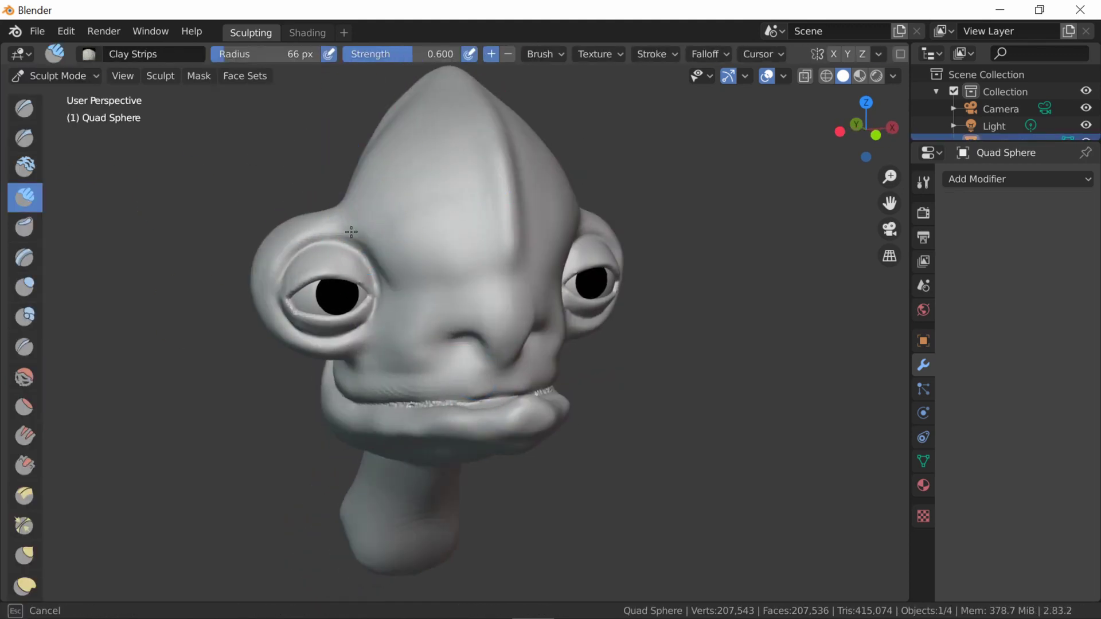
pyautogui.click(23, 378)
pyautogui.moveTo(294, 384); pyautogui.dragTo(437, 326, button='middle')
pyautogui.press('c')
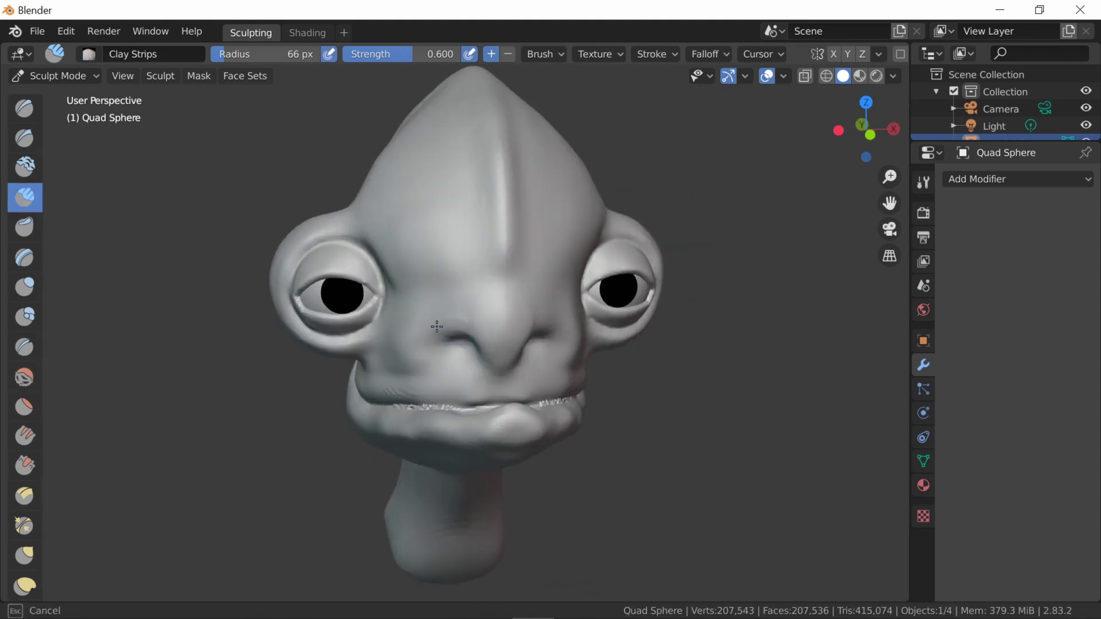
pyautogui.hotkey('shift', 's')
pyautogui.click(841, 54)
pyautogui.click(865, 290)
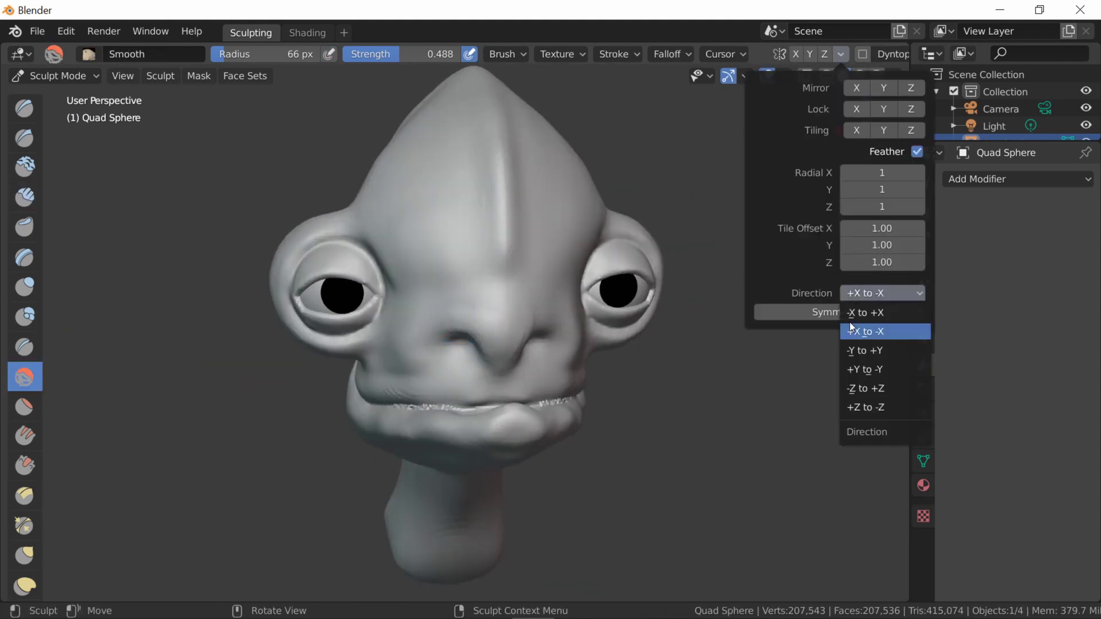
# Step: Smooth and build up the side of the face with Smooth and Clay Strips brushes
pyautogui.moveTo(507, 328); pyautogui.dragTo(308, 394, button='middle')
pyautogui.moveTo(602, 321); pyautogui.dragTo(475, 337, button='middle')
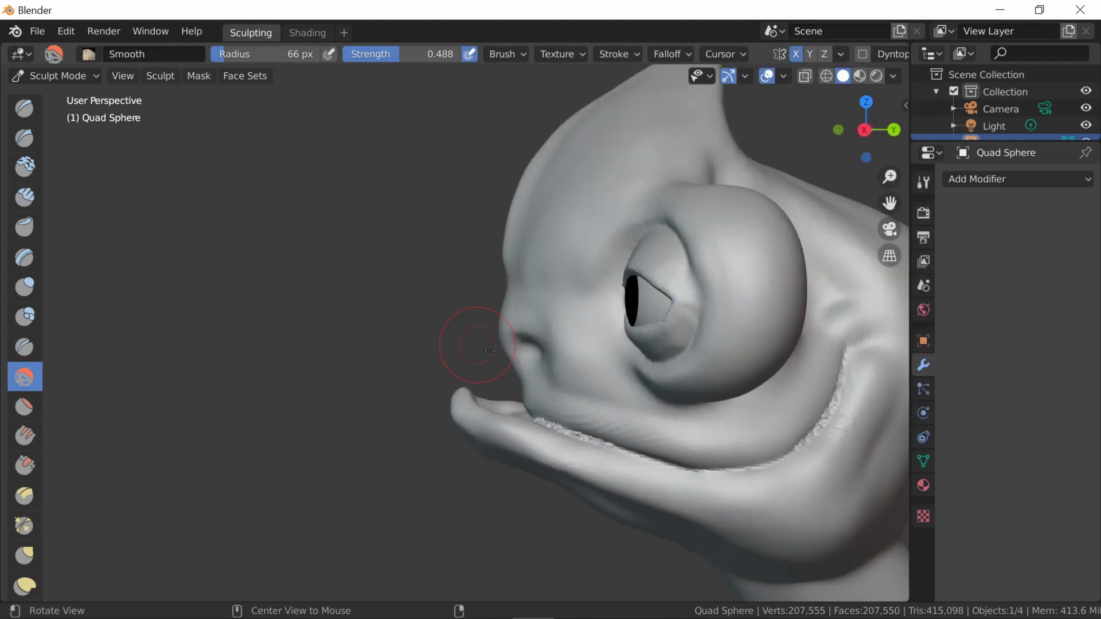
pyautogui.press('c')
pyautogui.hotkey('shift', 's')
pyautogui.moveTo(759, 370); pyautogui.dragTo(504, 344, button='middle')
pyautogui.press('c')
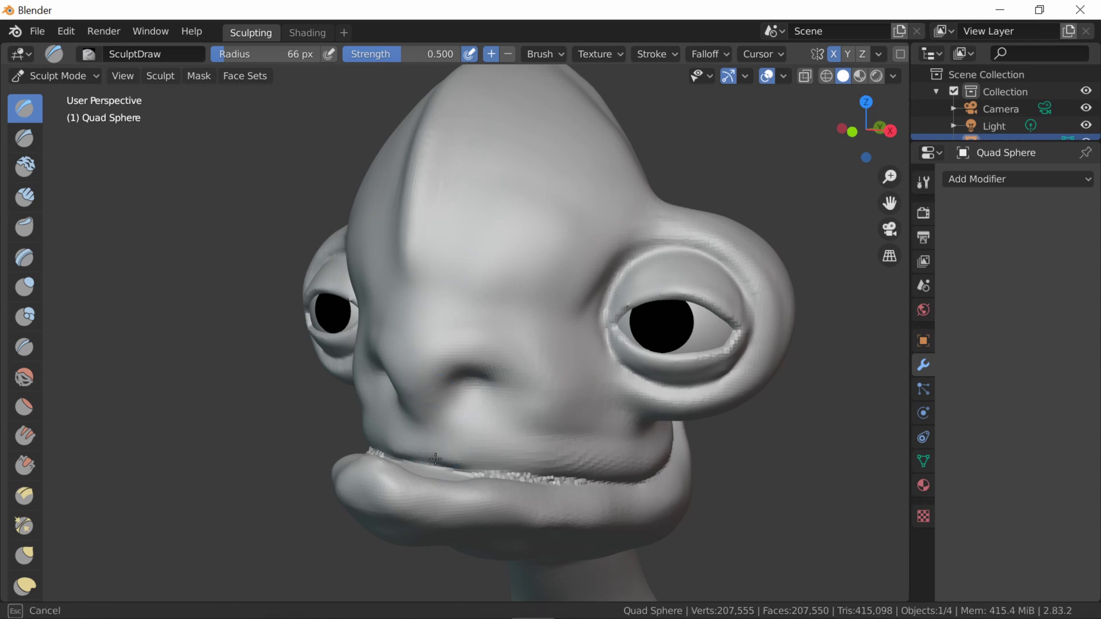
pyautogui.moveTo(496, 496)
pyautogui.mouseDown(button='middle')
pyautogui.moveTo(708, 484)
pyautogui.moveTo(590, 455)
pyautogui.moveTo(575, 406)
pyautogui.moveTo(678, 413)
pyautogui.moveTo(587, 140)
pyautogui.moveTo(740, 449)
pyautogui.moveTo(659, 188)
pyautogui.moveTo(745, 229)
pyautogui.mouseUp(button='middle')
# Step: Deepen the mouth crease with Crease and Draw brushes, then smooth the lips and jaw
pyautogui.hotkey('shift', 'c')
pyautogui.press('x')
pyautogui.moveTo(831, 265)
pyautogui.mouseDown(button='middle')
pyautogui.moveTo(570, 430)
pyautogui.moveTo(607, 220)
pyautogui.mouseUp(button='middle')
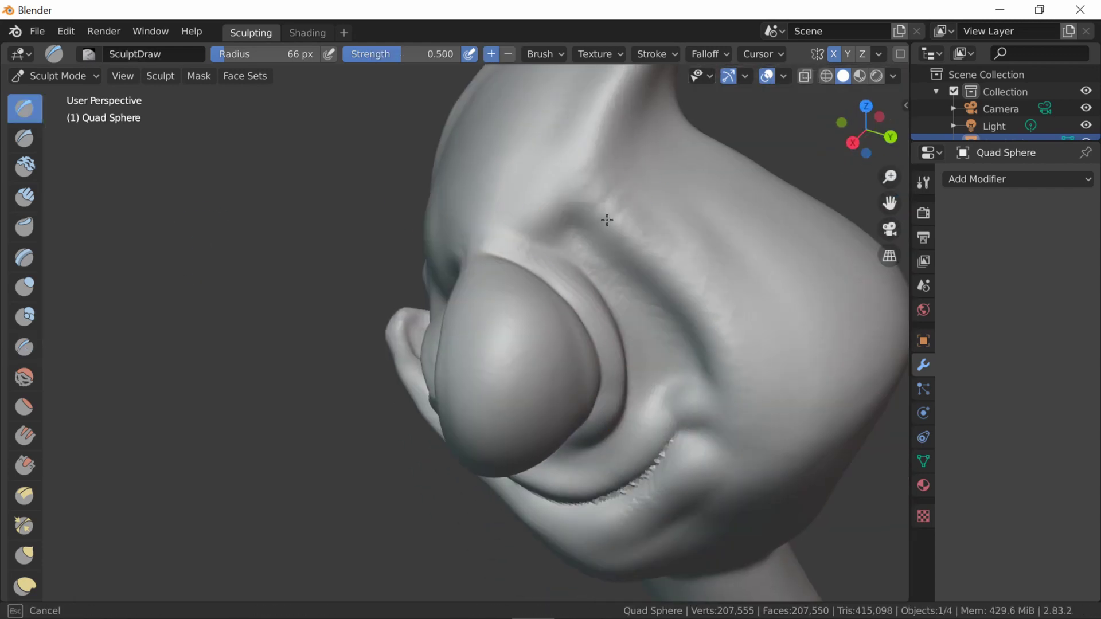
pyautogui.moveTo(535, 253)
pyautogui.mouseDown(button='middle')
pyautogui.moveTo(700, 418)
pyautogui.moveTo(677, 505)
pyautogui.moveTo(602, 373)
pyautogui.moveTo(533, 300)
pyautogui.mouseUp(button='middle')
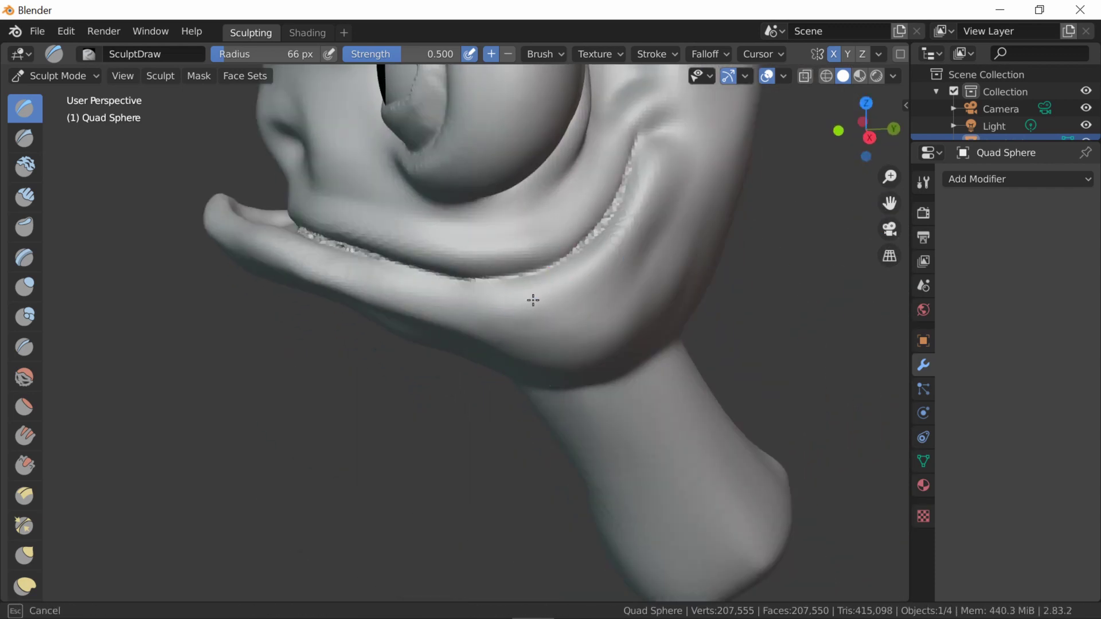
pyautogui.moveTo(328, 259)
pyautogui.mouseDown(button='middle')
pyautogui.moveTo(215, 257)
pyautogui.moveTo(512, 331)
pyautogui.moveTo(644, 411)
pyautogui.mouseUp(button='middle')
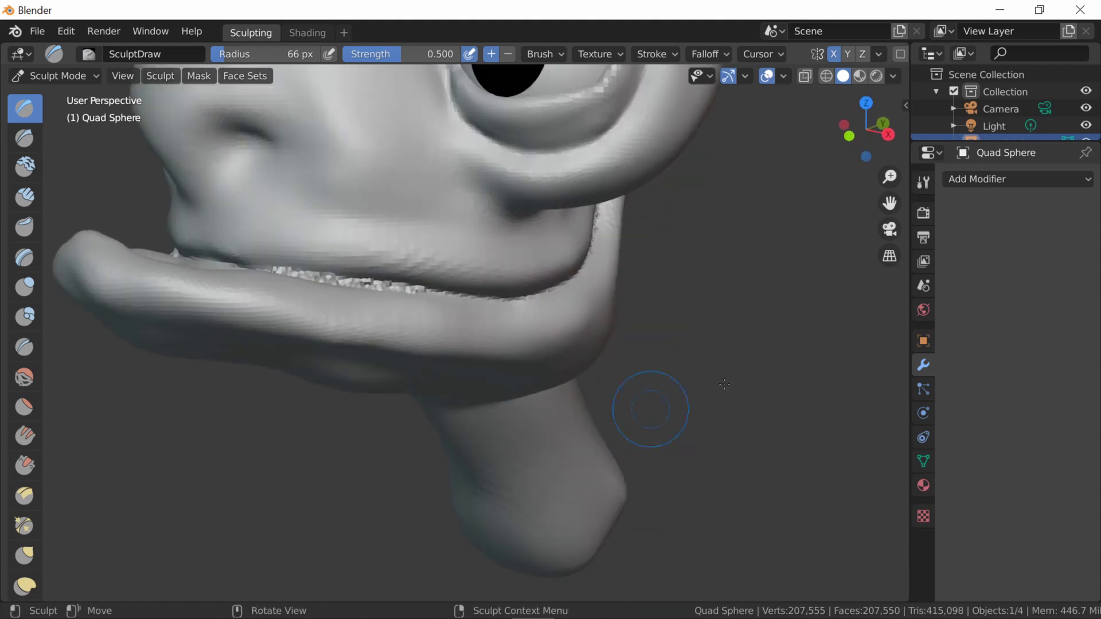
pyautogui.hotkey('shift', 's')
pyautogui.moveTo(467, 337)
pyautogui.mouseDown(button='middle')
pyautogui.moveTo(299, 315)
pyautogui.moveTo(710, 214)
pyautogui.moveTo(221, 363)
pyautogui.moveTo(356, 459)
pyautogui.mouseUp(button='middle')
pyautogui.scroll(-5, 357, 356)
pyautogui.moveTo(356, 356)
pyautogui.keyDown('alt'); pyautogui.mouseDown(button='middle')
pyautogui.moveTo(243, 394)
pyautogui.moveTo(148, 312)
pyautogui.moveTo(404, 365)
pyautogui.mouseUp(button='middle'); pyautogui.keyUp('alt')
pyautogui.press('c')
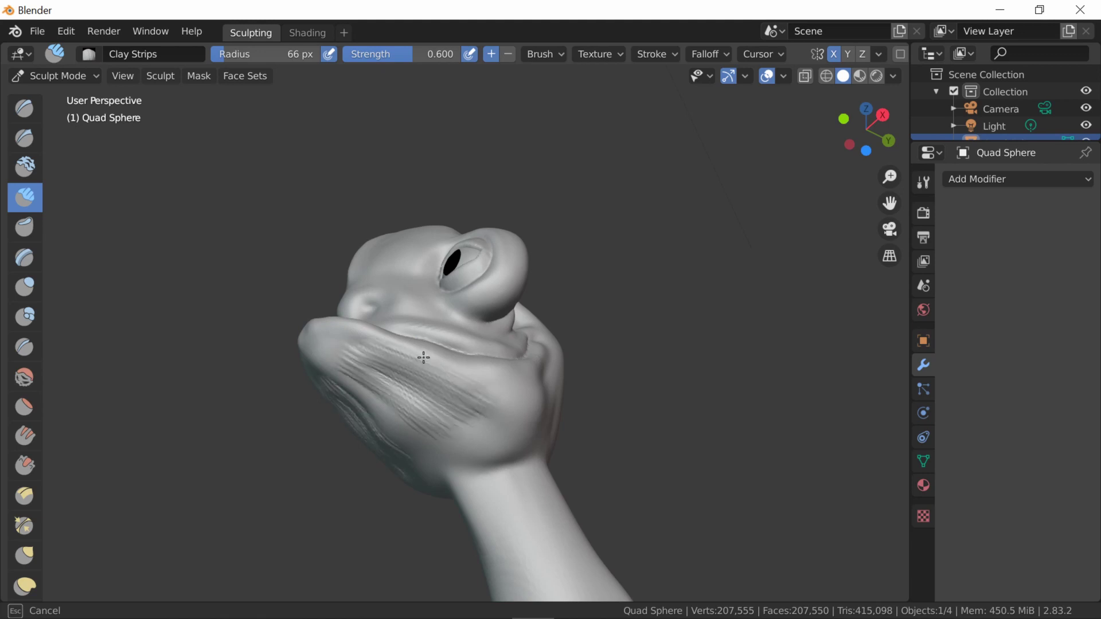
# Step: Add clay strip marks under the jaw and along the neck, then smooth them
pyautogui.moveTo(374, 424); pyautogui.dragTo(388, 364, button='middle')
pyautogui.moveTo(389, 364); pyautogui.dragTo(398, 459)
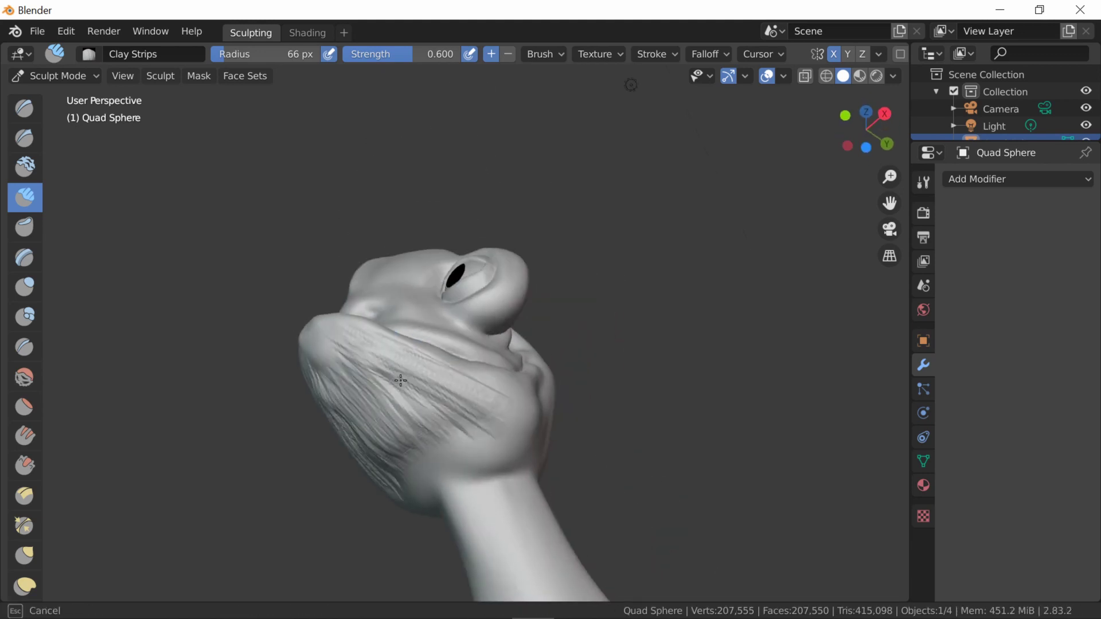
pyautogui.moveTo(497, 413); pyautogui.dragTo(355, 384)
pyautogui.moveTo(355, 384)
pyautogui.mouseDown(button='middle')
pyautogui.moveTo(325, 381)
pyautogui.moveTo(430, 476)
pyautogui.mouseUp(button='middle')
pyautogui.moveTo(430, 476)
pyautogui.mouseDown()
pyautogui.moveTo(496, 467)
pyautogui.moveTo(447, 574)
pyautogui.mouseUp()
pyautogui.moveTo(447, 573); pyautogui.dragTo(482, 436, button='middle')
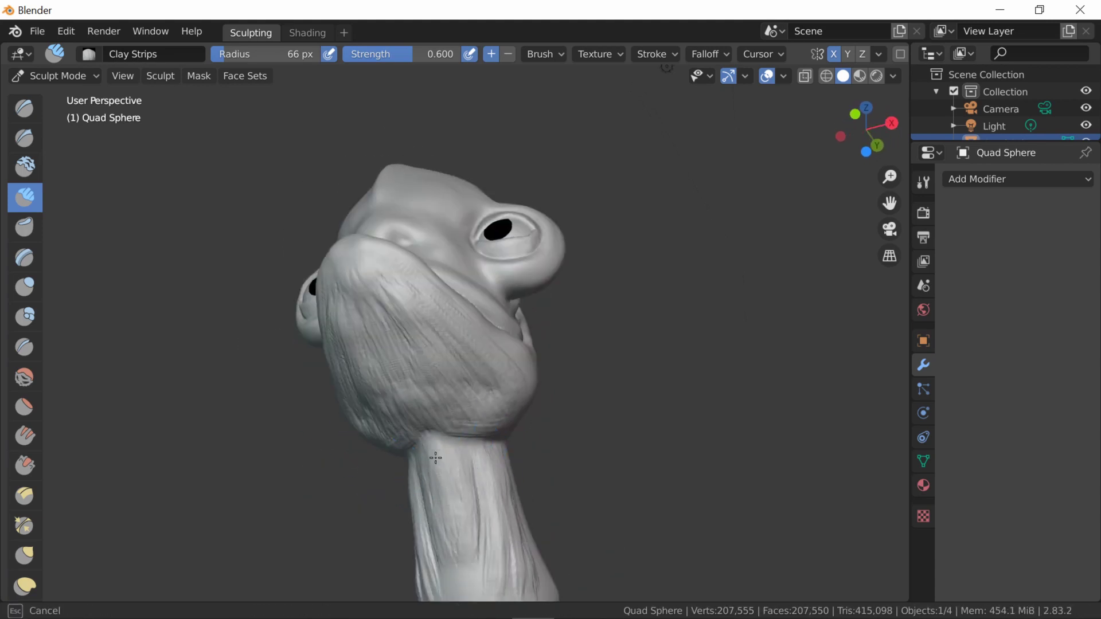
pyautogui.keyDown('shift'); pyautogui.moveTo(450, 518); pyautogui.dragTo(521, 548); pyautogui.keyUp('shift')
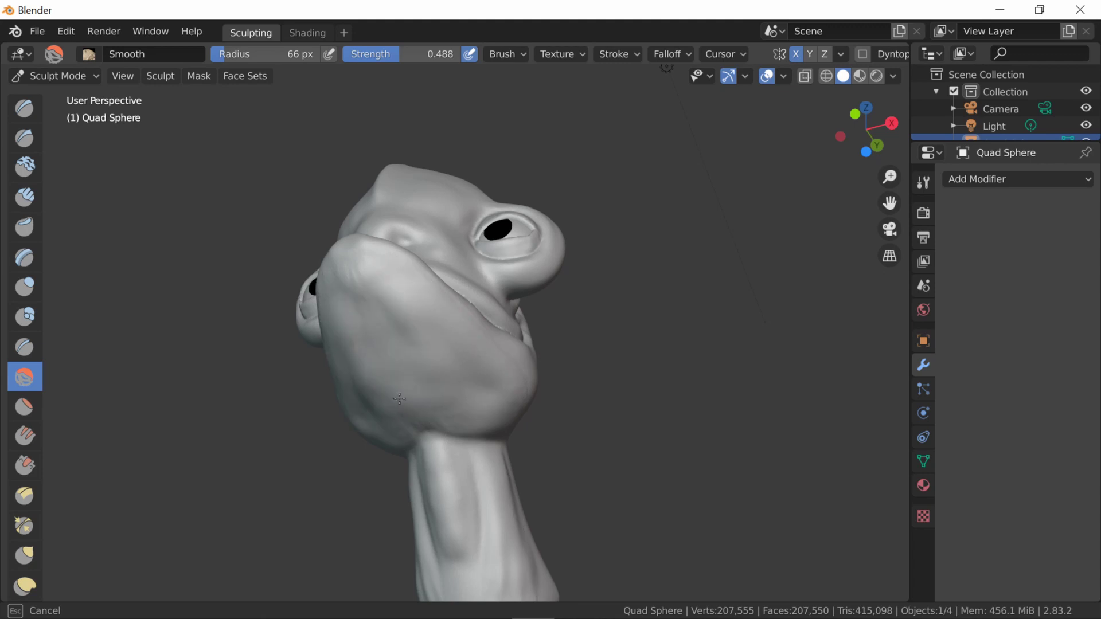
# Step: Carve and smooth muscle-like grooves into the lower neck
pyautogui.moveTo(507, 565)
pyautogui.mouseDown(button='middle')
pyautogui.moveTo(393, 505)
pyautogui.moveTo(406, 418)
pyautogui.moveTo(378, 448)
pyautogui.moveTo(344, 453)
pyautogui.mouseUp(button='middle')
pyautogui.moveTo(344, 453); pyautogui.dragTo(355, 458)
pyautogui.moveTo(355, 459); pyautogui.dragTo(321, 504, button='middle')
pyautogui.moveTo(322, 505); pyautogui.dragTo(325, 539)
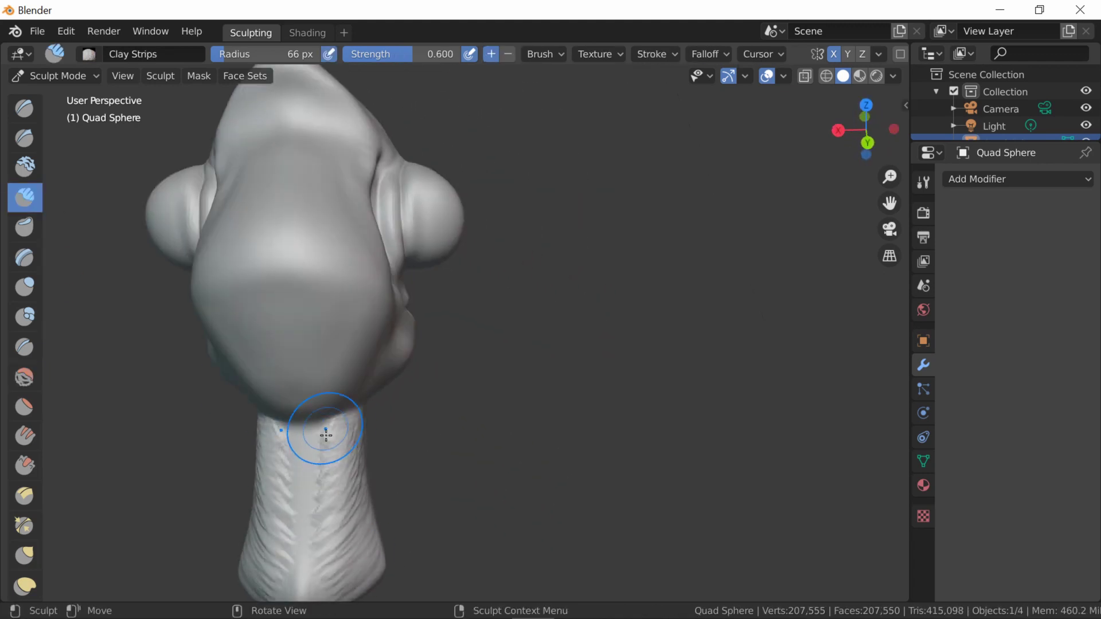
pyautogui.keyDown('shift'); pyautogui.moveTo(321, 459); pyautogui.dragTo(281, 545); pyautogui.keyUp('shift')
pyautogui.moveTo(281, 544); pyautogui.dragTo(224, 430, button='middle')
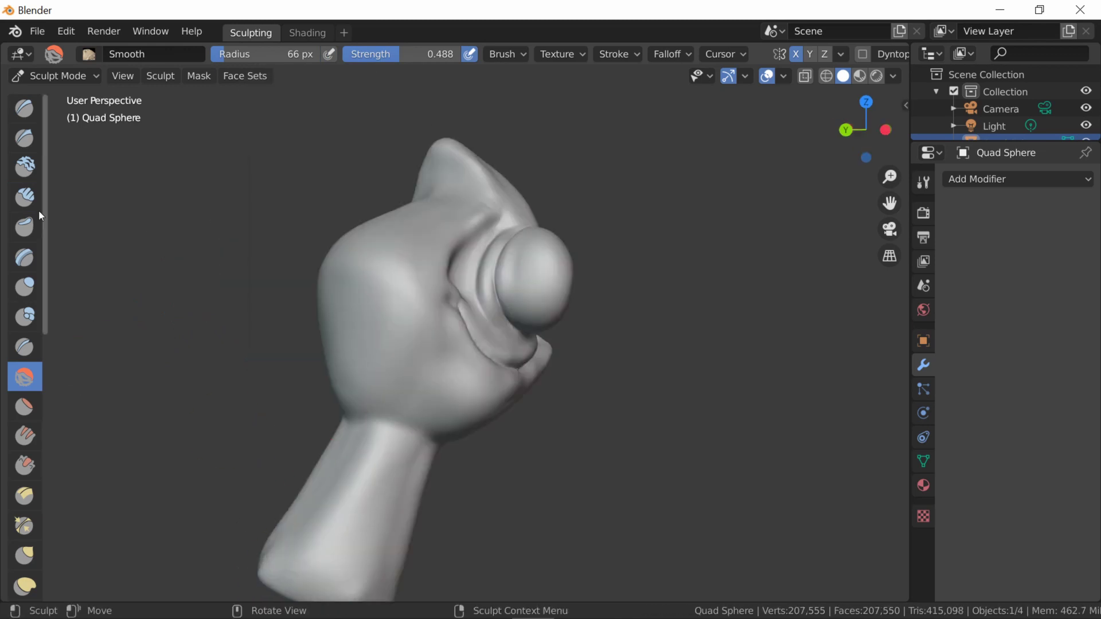
# Step: Smooth the grooves around the back of the head and near the eye socket
pyautogui.click(24, 197)
pyautogui.moveTo(321, 407); pyautogui.dragTo(347, 402, button='middle')
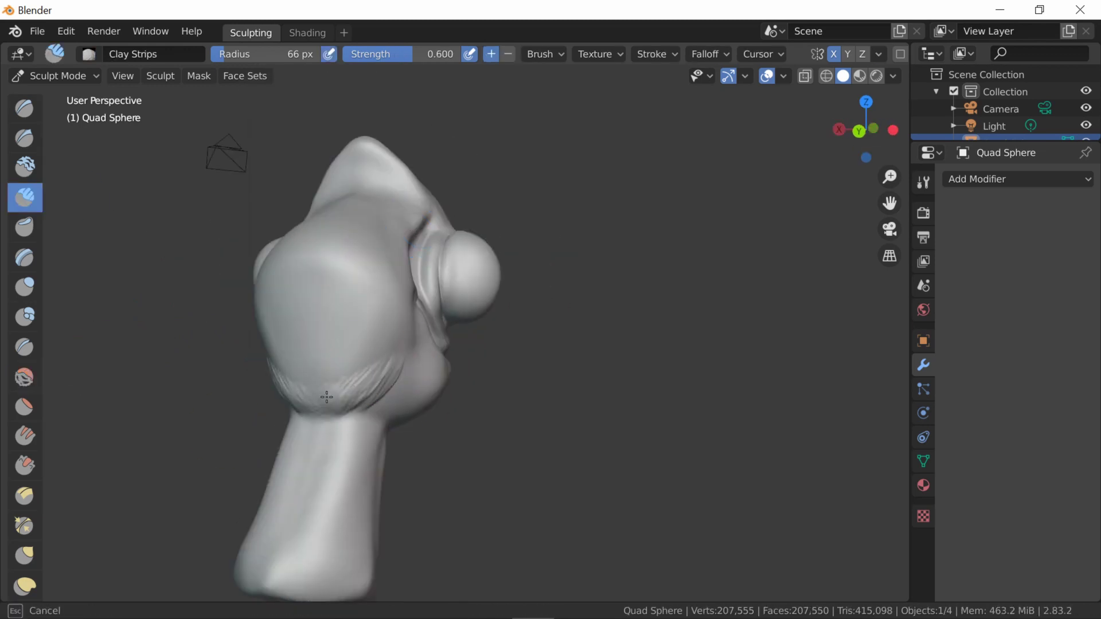
pyautogui.click(24, 377)
pyautogui.moveTo(309, 382); pyautogui.dragTo(355, 404)
pyautogui.moveTo(356, 405); pyautogui.dragTo(286, 345, button='middle')
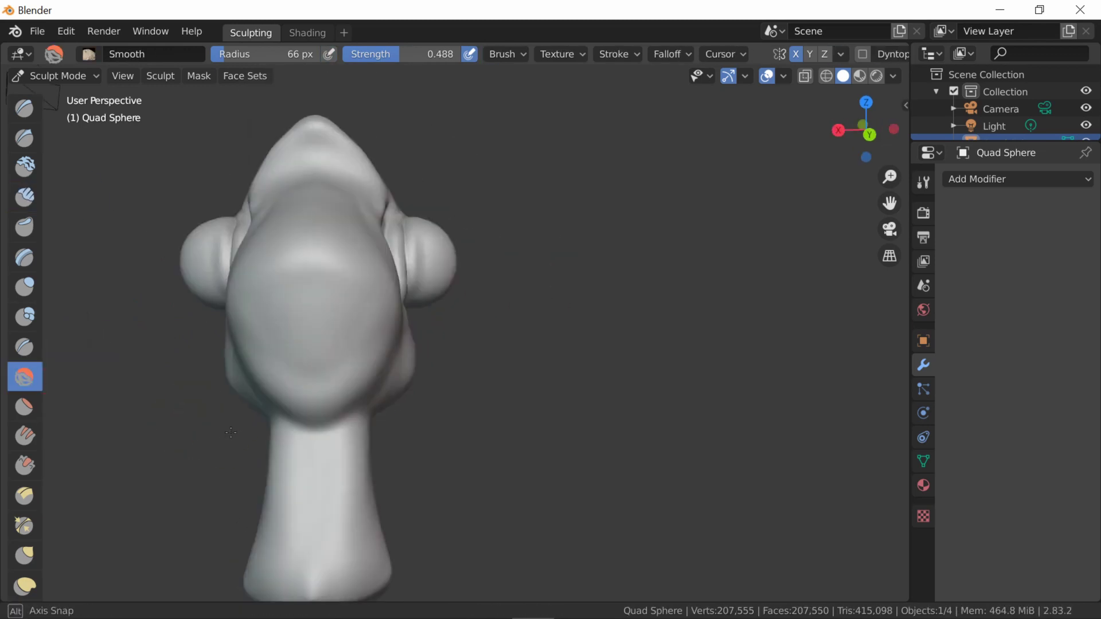
pyautogui.scroll(4, 256, 309)
pyautogui.moveTo(256, 308); pyautogui.dragTo(220, 385)
pyautogui.moveTo(208, 262); pyautogui.dragTo(150, 251, button='middle')
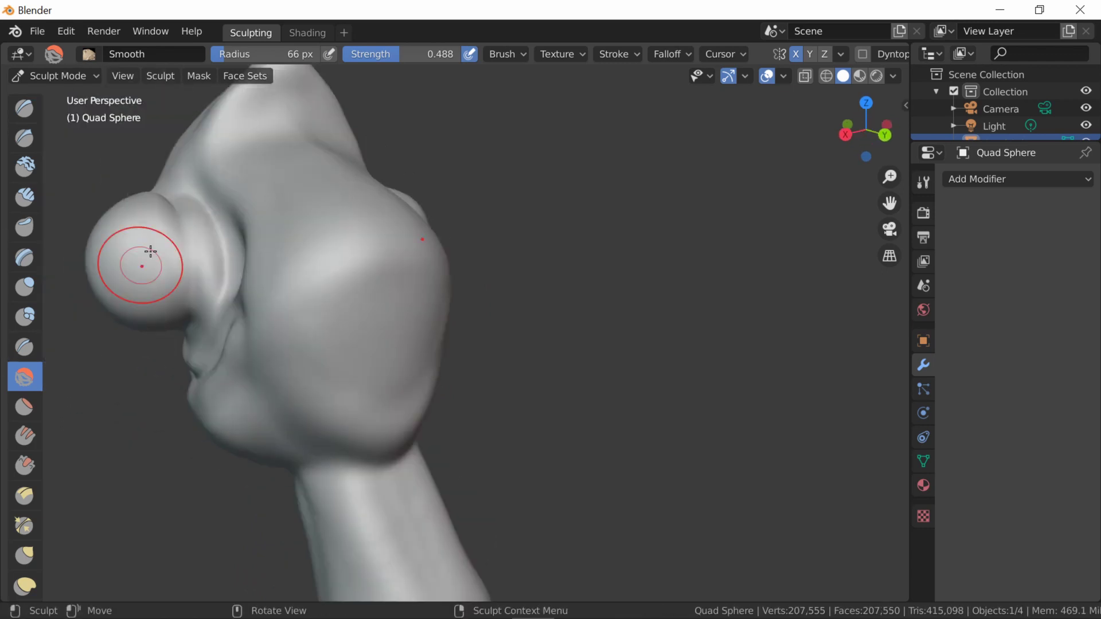
pyautogui.moveTo(175, 444)
pyautogui.mouseDown(button='middle')
pyautogui.moveTo(211, 329)
pyautogui.moveTo(241, 321)
pyautogui.moveTo(369, 386)
pyautogui.moveTo(521, 229)
pyautogui.mouseUp(button='middle')
pyautogui.scroll(-5, 241, 321)
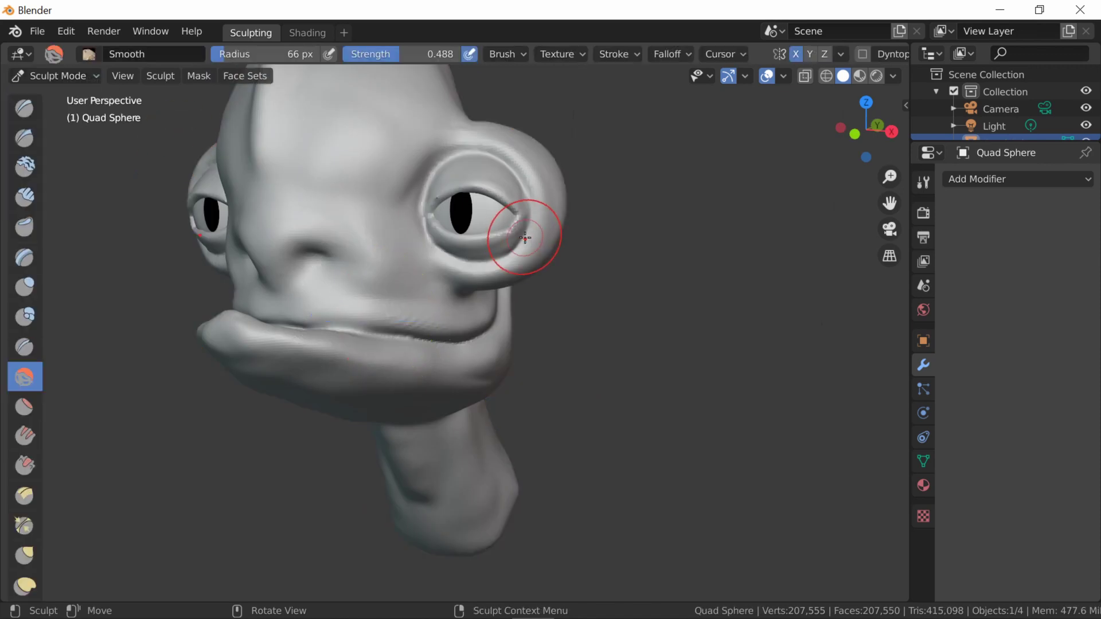
pyautogui.scroll(5, 520, 228)
# Step: Set up a Grab brush of about 102 px, zoomed in on the eye
pyautogui.press('g')
pyautogui.press('f')
pyautogui.moveTo(430, 278)
pyautogui.mouseDown(button='middle')
pyautogui.moveTo(443, 271)
pyautogui.moveTo(408, 297)
pyautogui.mouseUp(button='middle')
pyautogui.scroll(2, 408, 297)
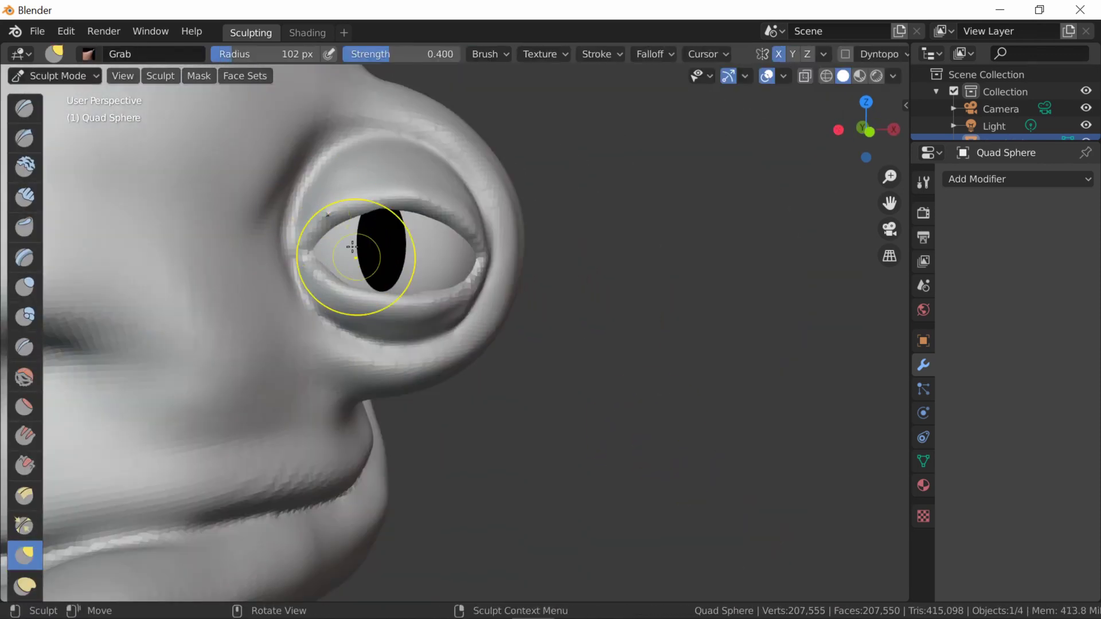
# Step: Pull the area beside the eye and the nose tip into shape with Grab
pyautogui.moveTo(352, 247); pyautogui.dragTo(332, 479, button='middle')
pyautogui.moveTo(333, 480); pyautogui.dragTo(440, 563)
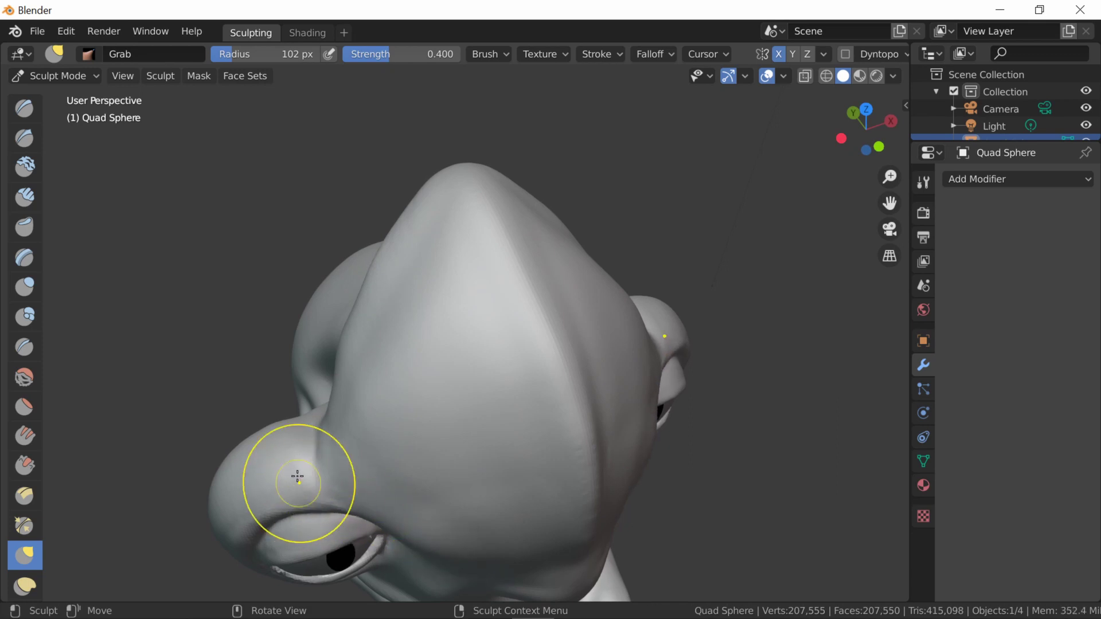
pyautogui.moveTo(297, 477); pyautogui.dragTo(262, 343, button='middle')
pyautogui.moveTo(293, 148); pyautogui.dragTo(275, 189)
pyautogui.scroll(-3, 332, 344)
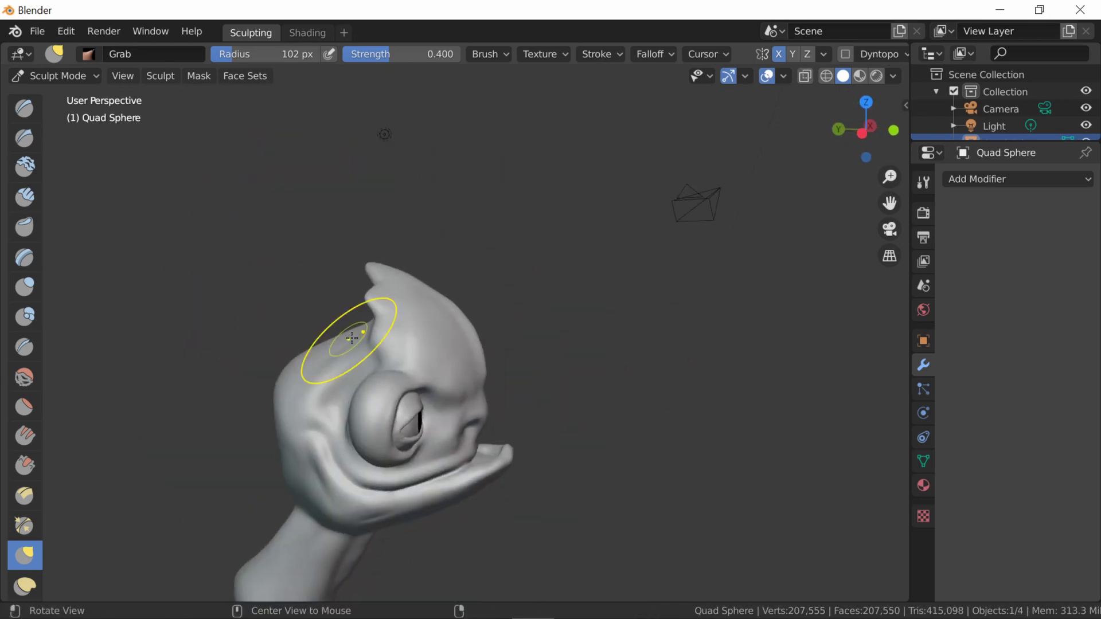
pyautogui.moveTo(331, 344)
pyautogui.mouseDown(button='middle')
pyautogui.moveTo(320, 270)
pyautogui.moveTo(231, 351)
pyautogui.moveTo(196, 363)
pyautogui.moveTo(456, 433)
pyautogui.mouseUp(button='middle')
# Step: Carve Crease grooves around the eye bulge and along the mouth line
pyautogui.hotkey('shift', 'c')
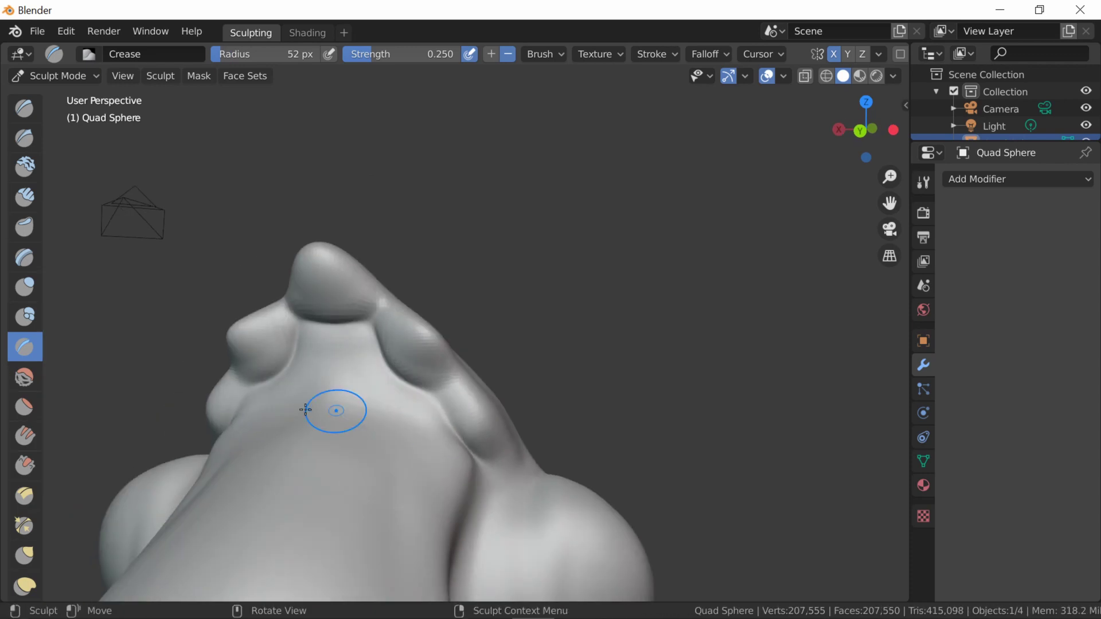
pyautogui.moveTo(306, 409)
pyautogui.mouseDown(button='middle')
pyautogui.moveTo(324, 419)
pyautogui.moveTo(284, 384)
pyautogui.mouseUp(button='middle')
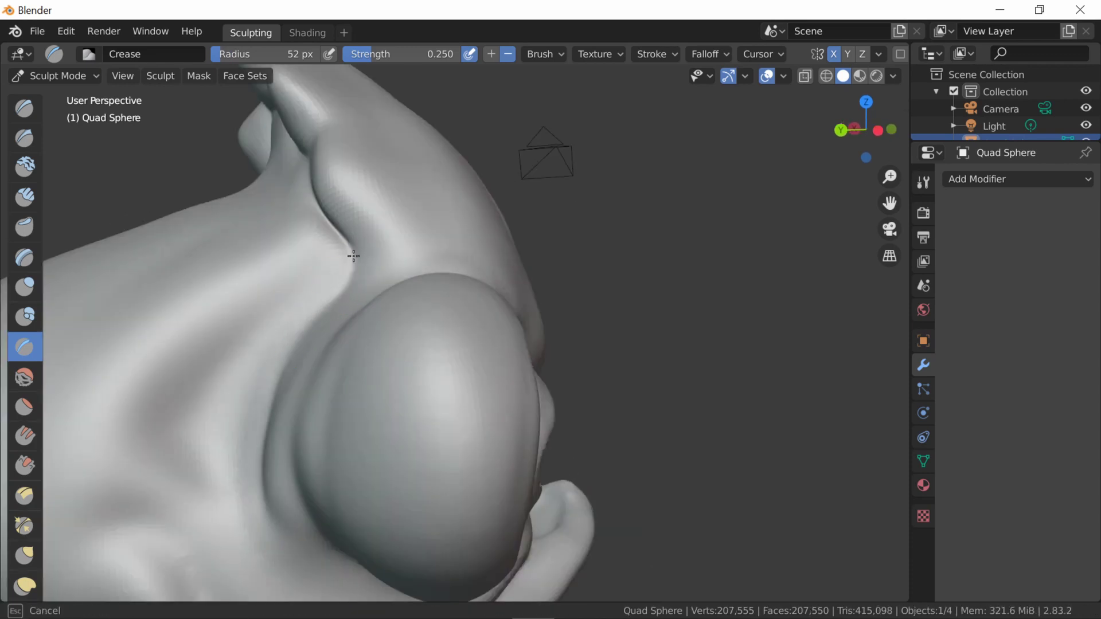
pyautogui.moveTo(354, 256)
pyautogui.mouseDown(button='middle')
pyautogui.moveTo(290, 400)
pyautogui.moveTo(369, 291)
pyautogui.moveTo(381, 173)
pyautogui.mouseUp(button='middle')
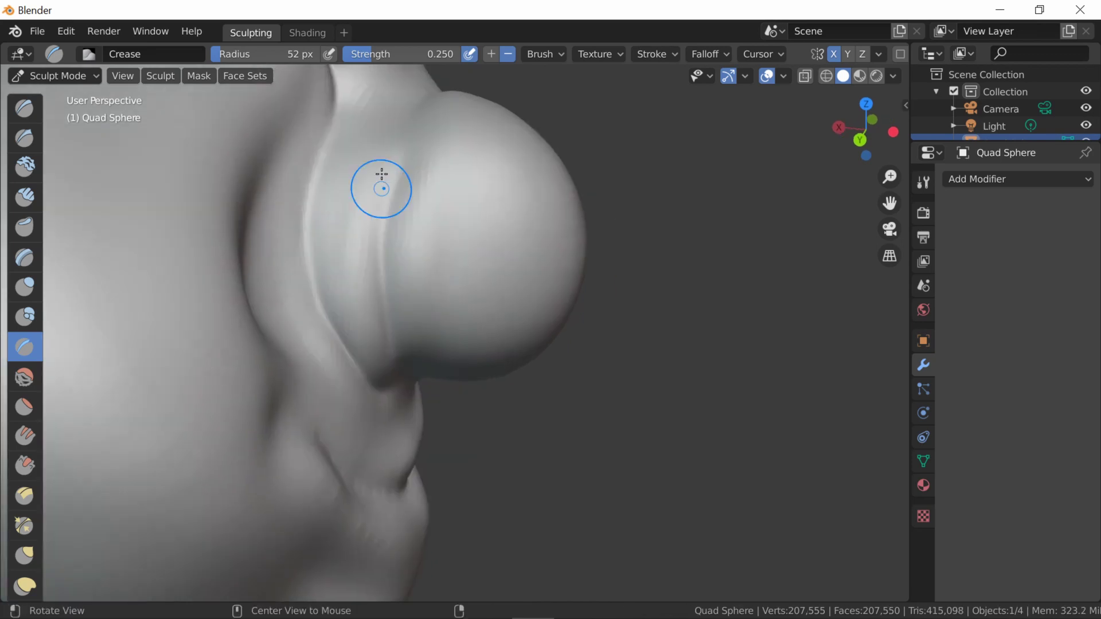
pyautogui.press('g')
pyautogui.moveTo(344, 341)
pyautogui.mouseDown(button='middle')
pyautogui.moveTo(332, 369)
pyautogui.moveTo(304, 346)
pyautogui.moveTo(342, 368)
pyautogui.mouseUp(button='middle')
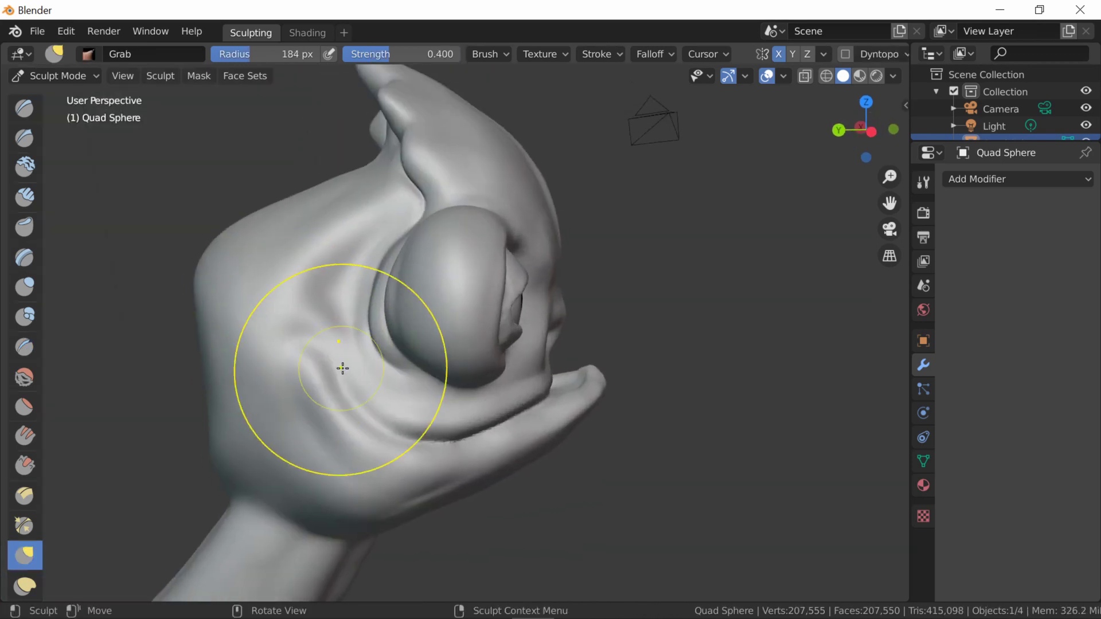
pyautogui.press('c')
pyautogui.hotkey('shift', 'c')
pyautogui.moveTo(113, 298)
pyautogui.keyDown('ctrl'); pyautogui.mouseDown(button='middle')
pyautogui.moveTo(394, 430)
pyautogui.moveTo(450, 407)
pyautogui.moveTo(439, 419)
pyautogui.moveTo(450, 436)
pyautogui.moveTo(409, 413)
pyautogui.moveTo(368, 418)
pyautogui.mouseUp(button='middle'); pyautogui.keyUp('ctrl')
# Step: Dab rounded tooth bumps along the lower lip and chin with a small Clay Strips brush
pyautogui.press('i')
pyautogui.press('f')
pyautogui.click(516, 390)
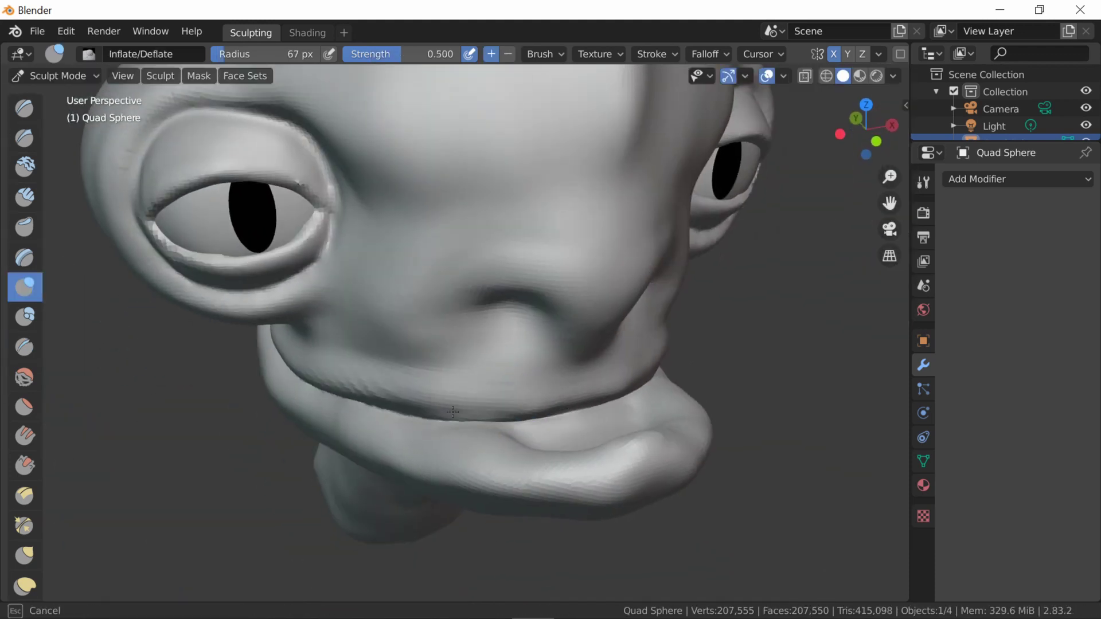
pyautogui.moveTo(517, 390)
pyautogui.mouseDown(button='middle')
pyautogui.moveTo(322, 431)
pyautogui.moveTo(73, 236)
pyautogui.moveTo(460, 462)
pyautogui.moveTo(452, 481)
pyautogui.moveTo(435, 476)
pyautogui.mouseUp(button='middle')
pyautogui.press('c')
pyautogui.press('f')
pyautogui.click(462, 479)
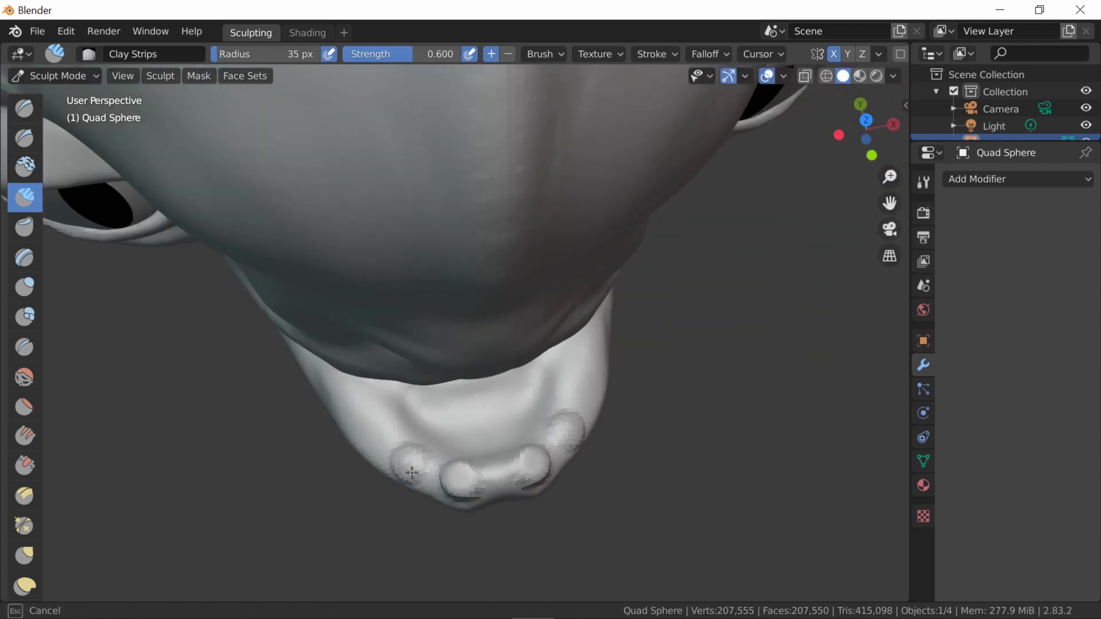
pyautogui.click(369, 476)
pyautogui.click(313, 467)
pyautogui.moveTo(369, 476)
pyautogui.mouseDown(button='middle')
pyautogui.moveTo(313, 468)
pyautogui.moveTo(490, 423)
pyautogui.mouseUp(button='middle')
pyautogui.click(490, 424)
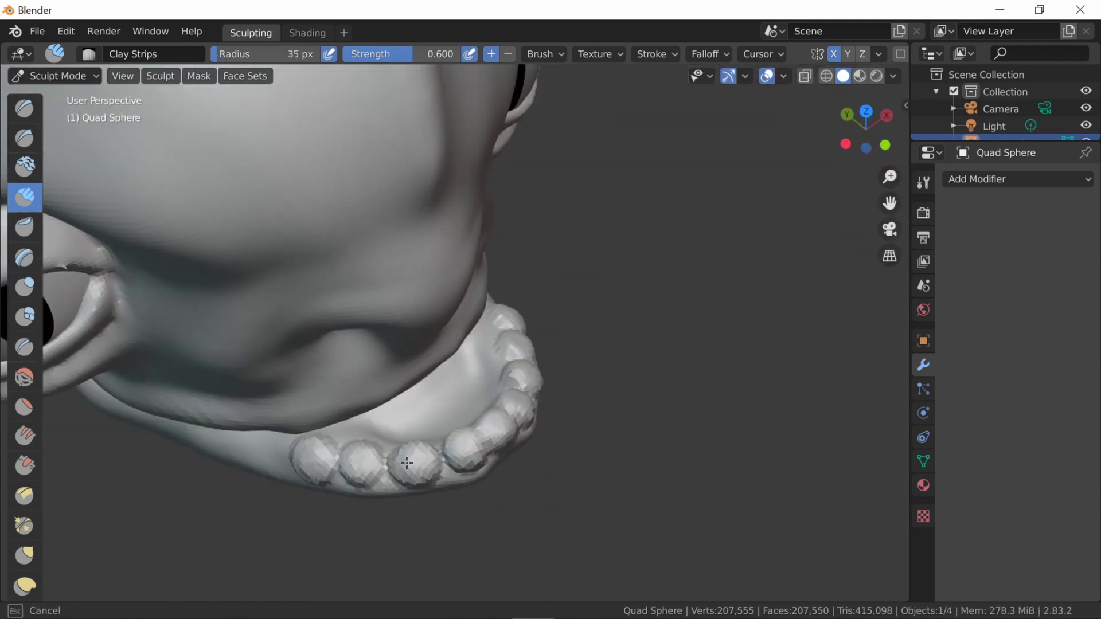
# Step: Add more tooth bumps under the mouth and check them from below
pyautogui.moveTo(407, 463); pyautogui.dragTo(299, 442, button='middle')
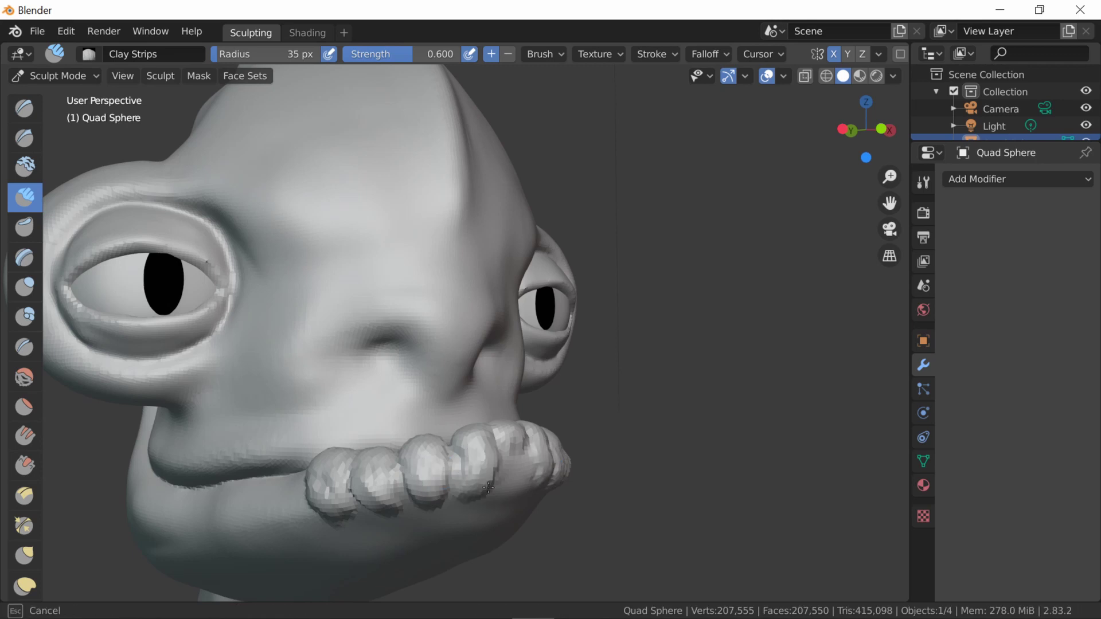
pyautogui.moveTo(437, 464)
pyautogui.mouseDown(button='middle')
pyautogui.moveTo(503, 454)
pyautogui.moveTo(344, 381)
pyautogui.mouseUp(button='middle')
pyautogui.moveTo(344, 381)
pyautogui.mouseDown()
pyautogui.moveTo(424, 436)
pyautogui.moveTo(533, 457)
pyautogui.mouseUp()
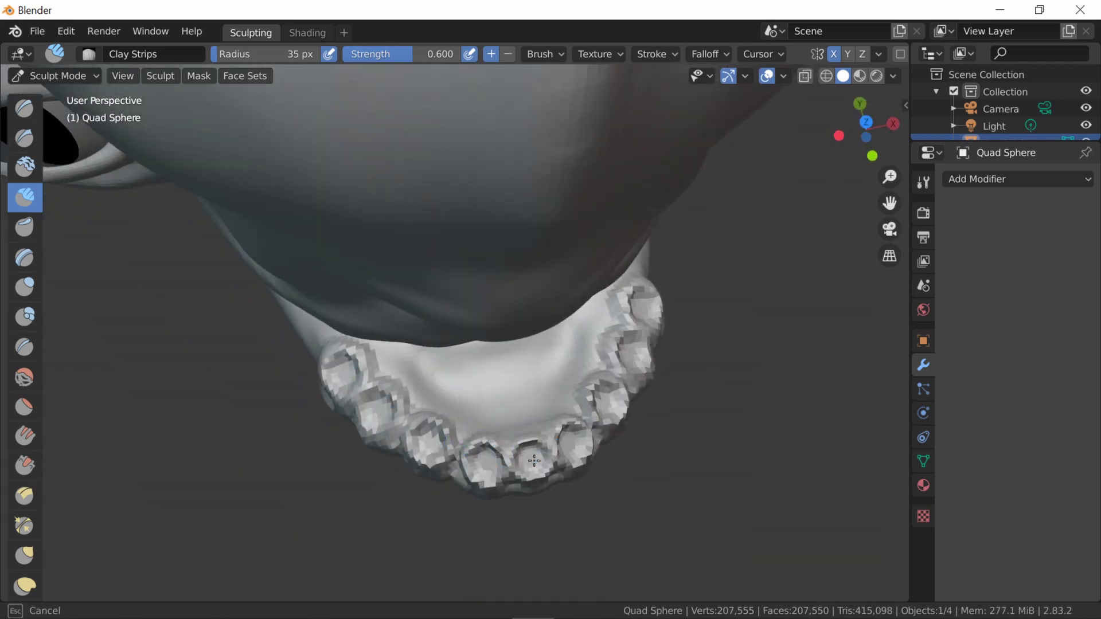
pyautogui.moveTo(533, 457); pyautogui.dragTo(718, 373, button='middle')
pyautogui.hscroll(5, 745, 54)
# Step: Remesh the sculpted head to 212,141 vertices
pyautogui.click(810, 54)
pyautogui.click(831, 226)
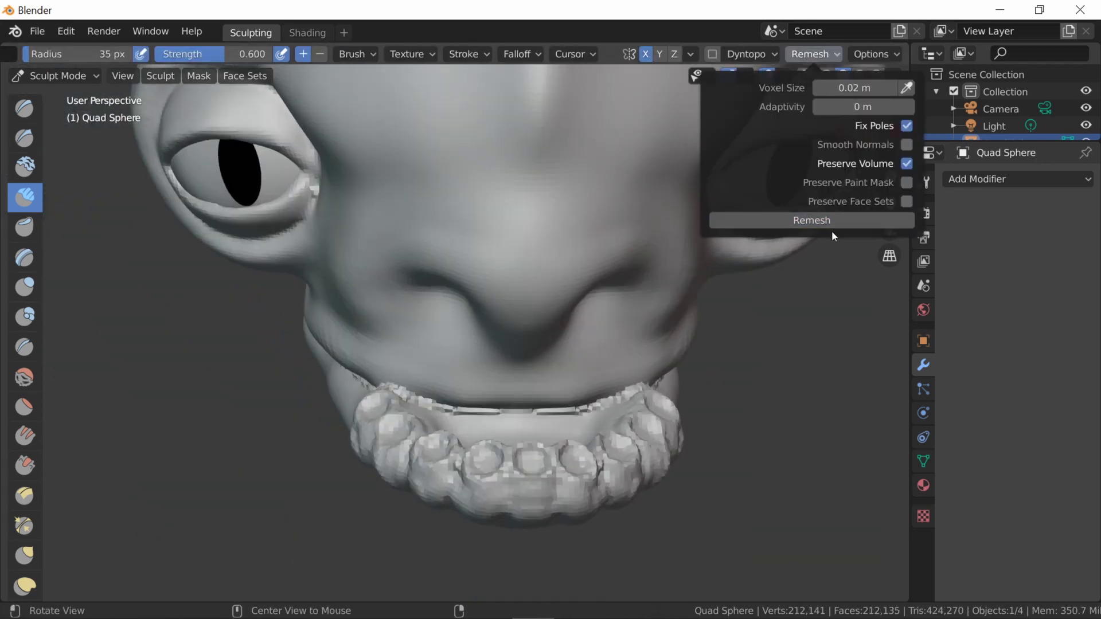
pyautogui.moveTo(521, 495); pyautogui.dragTo(520, 495)
# Step: Build up the upper lip and the area around the nose with clay strokes
pyautogui.moveTo(469, 441); pyautogui.dragTo(424, 402, button='middle')
pyautogui.moveTo(424, 401)
pyautogui.mouseDown()
pyautogui.moveTo(453, 319)
pyautogui.moveTo(474, 376)
pyautogui.mouseUp()
pyautogui.moveTo(393, 350); pyautogui.dragTo(419, 322)
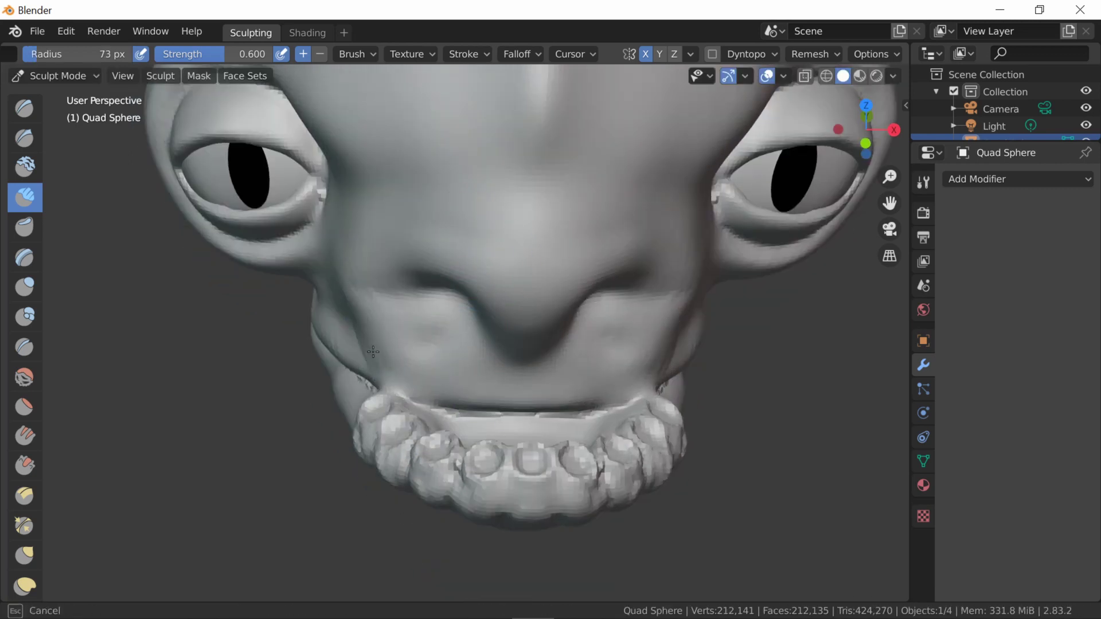
pyautogui.moveTo(402, 246); pyautogui.dragTo(562, 309)
pyautogui.moveTo(550, 309); pyautogui.dragTo(119, 280, button='middle')
# Step: Carve and deepen two nostrils in the nose with the Crease and Draw brushes
pyautogui.click(24, 346)
pyautogui.moveTo(344, 286)
pyautogui.mouseDown(button='middle')
pyautogui.moveTo(436, 321)
pyautogui.moveTo(424, 298)
pyautogui.mouseUp(button='middle')
pyautogui.moveTo(412, 275); pyautogui.dragTo(438, 321)
pyautogui.moveTo(438, 322); pyautogui.dragTo(50, 181, button='middle')
pyautogui.click(24, 107)
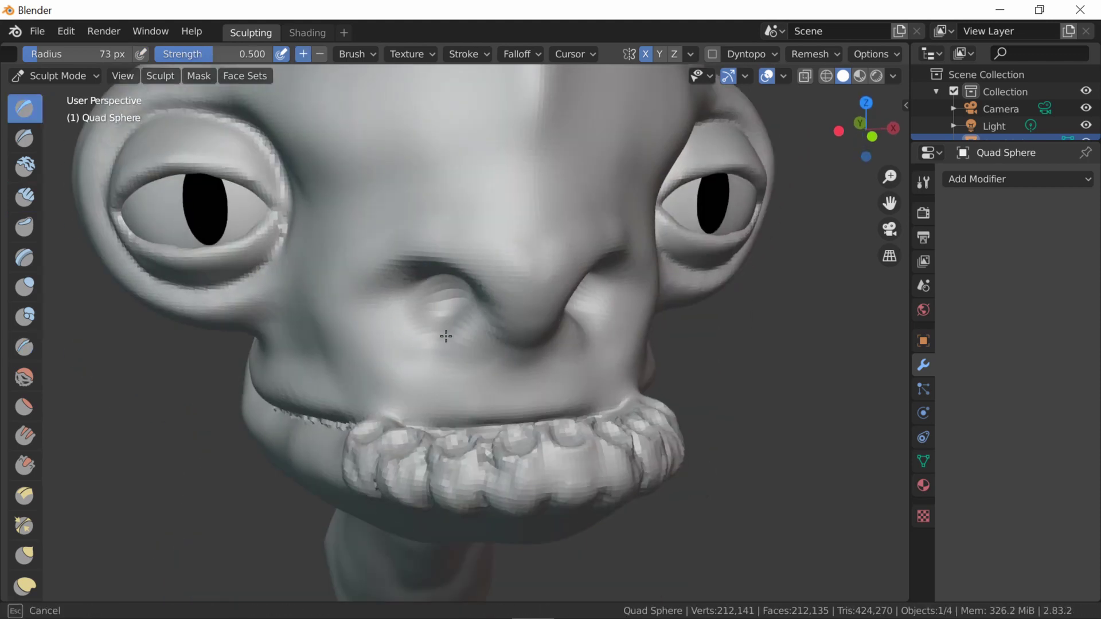
pyautogui.moveTo(442, 332); pyautogui.dragTo(523, 323)
pyautogui.moveTo(388, 293)
pyautogui.mouseDown()
pyautogui.moveTo(393, 344)
pyautogui.moveTo(412, 321)
pyautogui.mouseUp()
pyautogui.scroll(-5, 413, 321)
pyautogui.moveTo(412, 321)
pyautogui.mouseDown(button='middle')
pyautogui.moveTo(374, 398)
pyautogui.moveTo(381, 184)
pyautogui.moveTo(476, 263)
pyautogui.mouseUp(button='middle')
pyautogui.scroll(3, 380, 184)
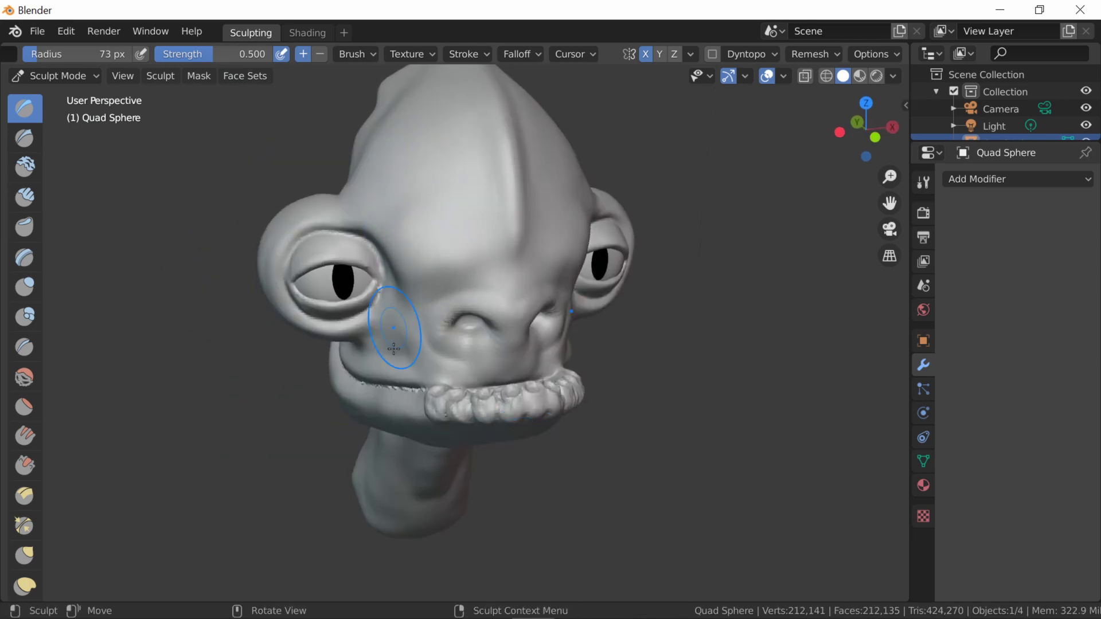
# Step: Add Clay Strips around the mouth and chin with a larger brush
pyautogui.moveTo(393, 348)
pyautogui.mouseDown(button='middle')
pyautogui.moveTo(437, 401)
pyautogui.moveTo(522, 355)
pyautogui.mouseUp(button='middle')
pyautogui.press('c')
pyautogui.moveTo(527, 315)
pyautogui.mouseDown()
pyautogui.moveTo(688, 402)
pyautogui.moveTo(444, 450)
pyautogui.mouseUp()
pyautogui.press('f')
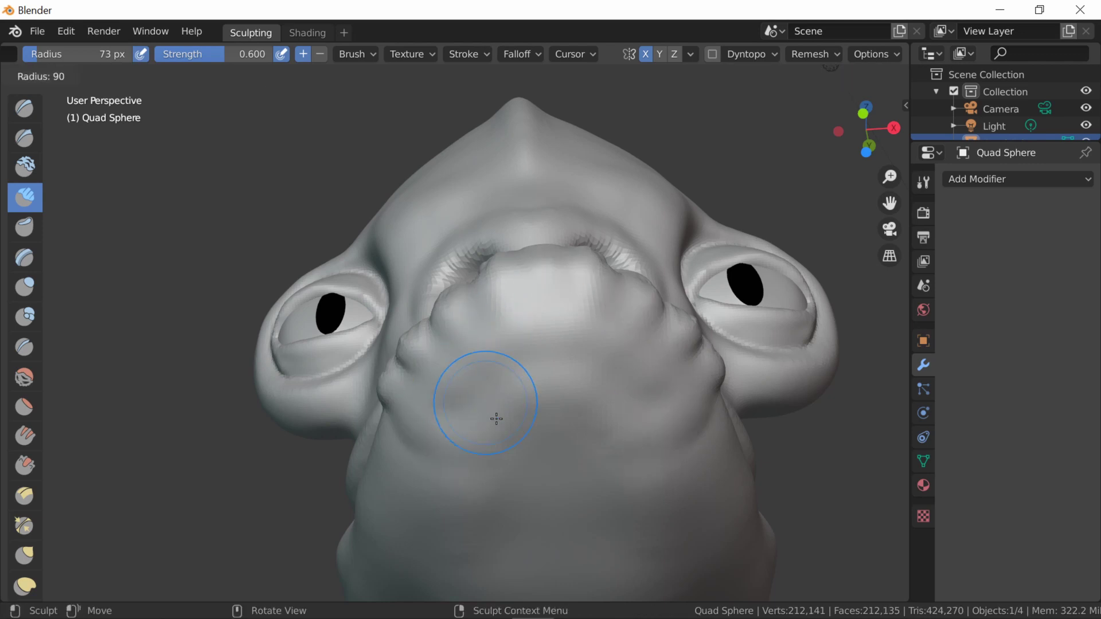
pyautogui.click(496, 418)
pyautogui.moveTo(550, 373); pyautogui.dragTo(481, 411)
pyautogui.moveTo(531, 348)
pyautogui.mouseDown(button='middle')
pyautogui.moveTo(513, 307)
pyautogui.moveTo(476, 344)
pyautogui.moveTo(489, 347)
pyautogui.moveTo(496, 317)
pyautogui.mouseUp(button='middle')
pyautogui.press('f')
pyautogui.click(450, 279)
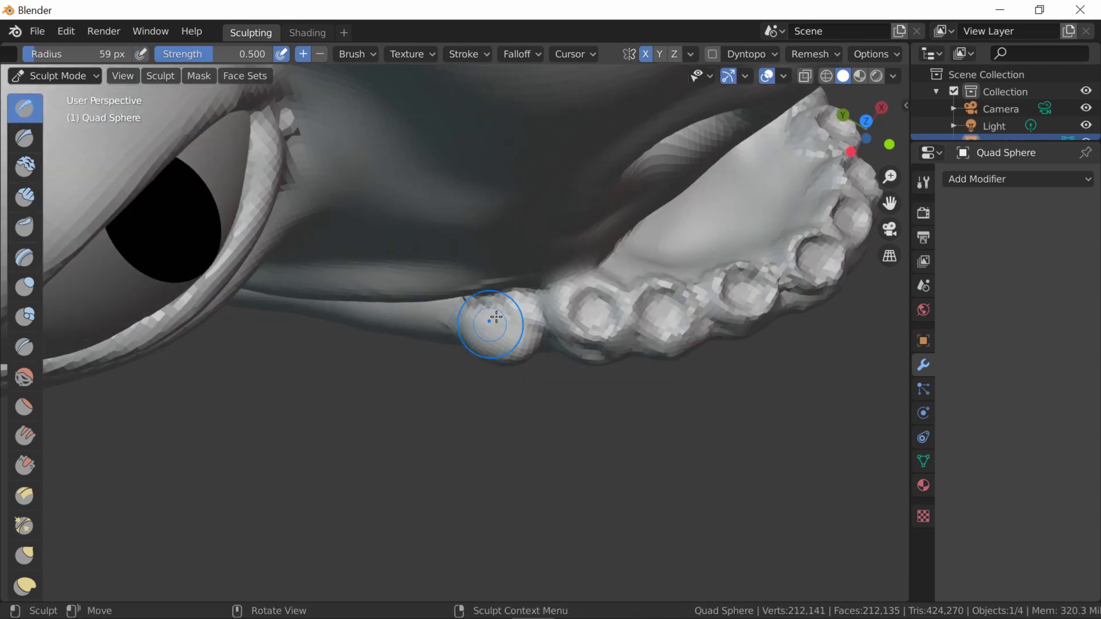
# Step: Smooth the crease beside the eye corner with a smaller brush
pyautogui.moveTo(589, 352)
pyautogui.mouseDown(button='middle')
pyautogui.moveTo(493, 367)
pyautogui.moveTo(492, 352)
pyautogui.moveTo(493, 430)
pyautogui.mouseUp(button='middle')
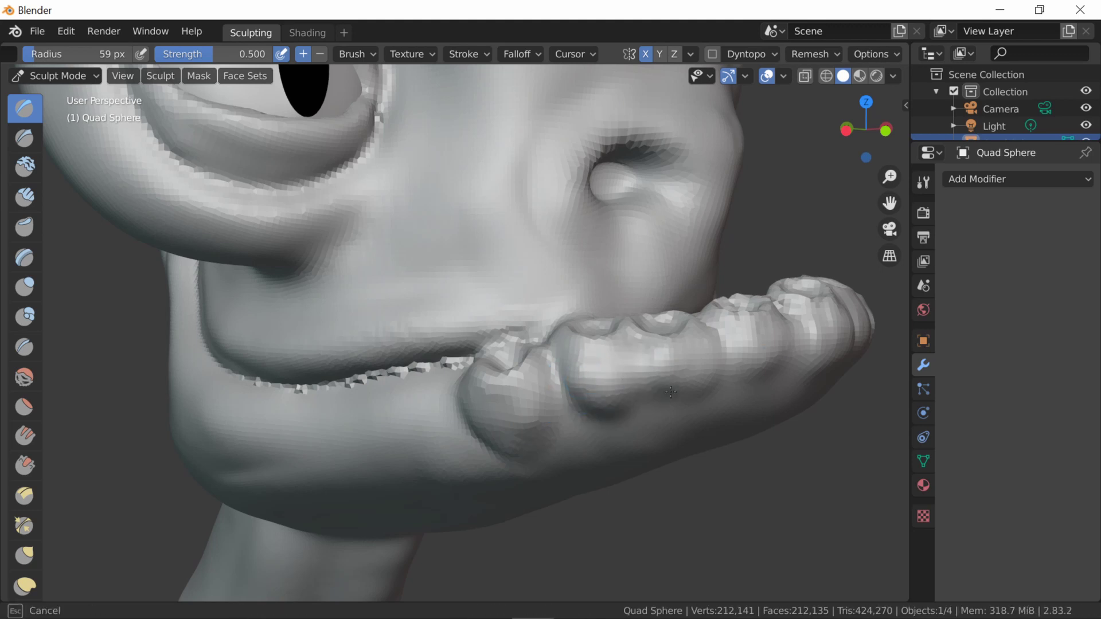
pyautogui.scroll(-5, 541, 404)
pyautogui.moveTo(406, 400); pyautogui.dragTo(455, 430, button='middle')
pyautogui.press('c')
pyautogui.press('f')
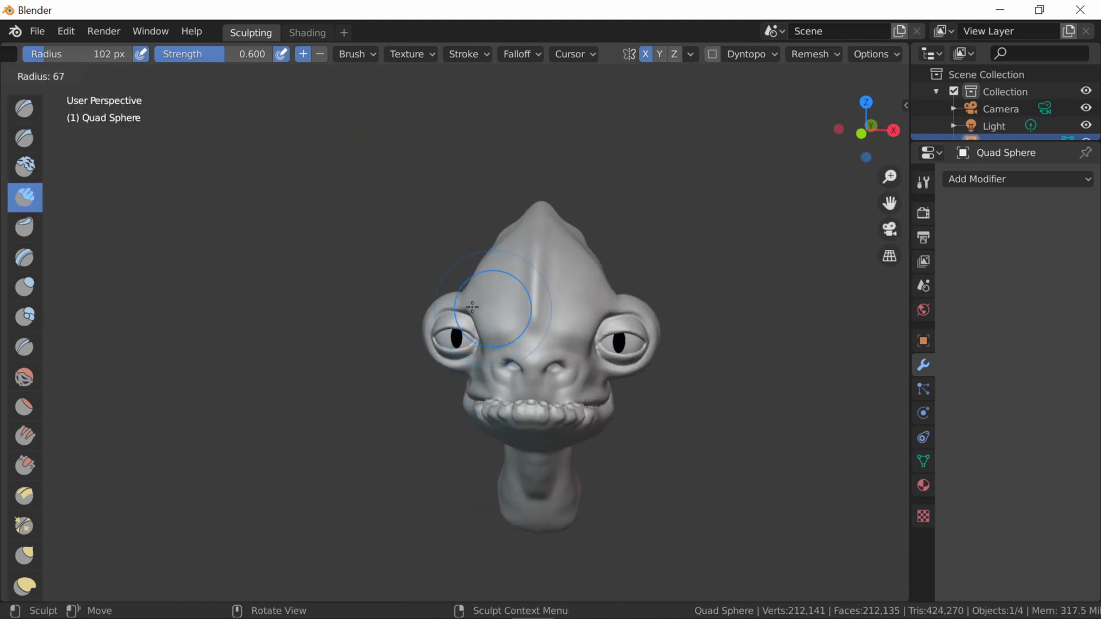
pyautogui.click(472, 307)
pyautogui.scroll(5, 472, 307)
pyautogui.keyDown('shift'); pyautogui.moveTo(523, 273); pyautogui.dragTo(328, 197); pyautogui.keyUp('shift')
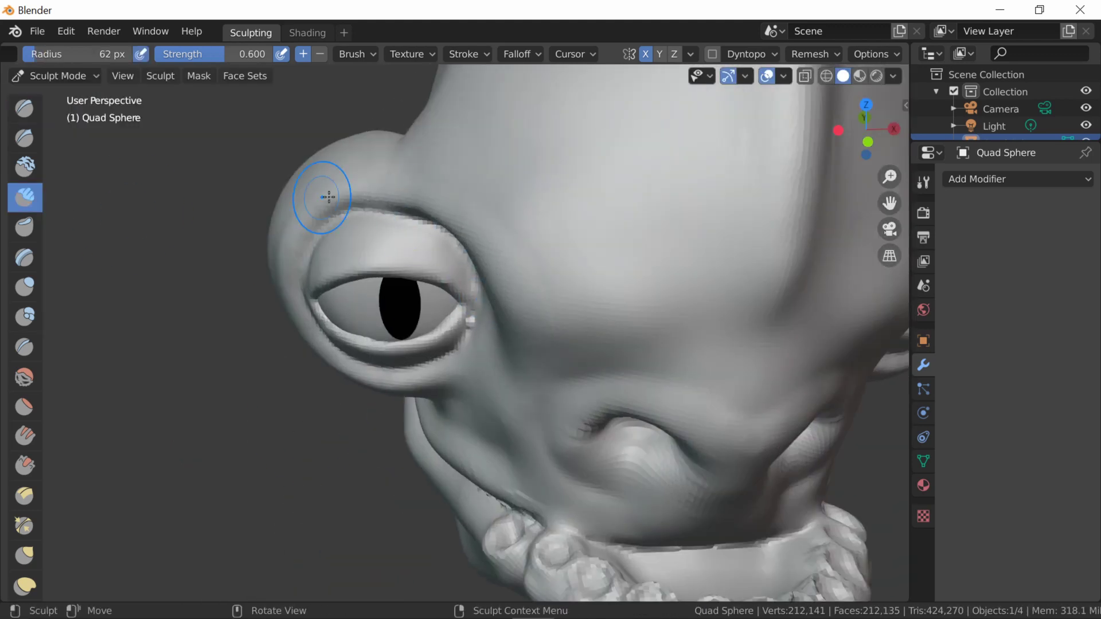
# Step: Smooth away the rough ridges behind the eye
pyautogui.moveTo(313, 208); pyautogui.dragTo(394, 207, button='middle')
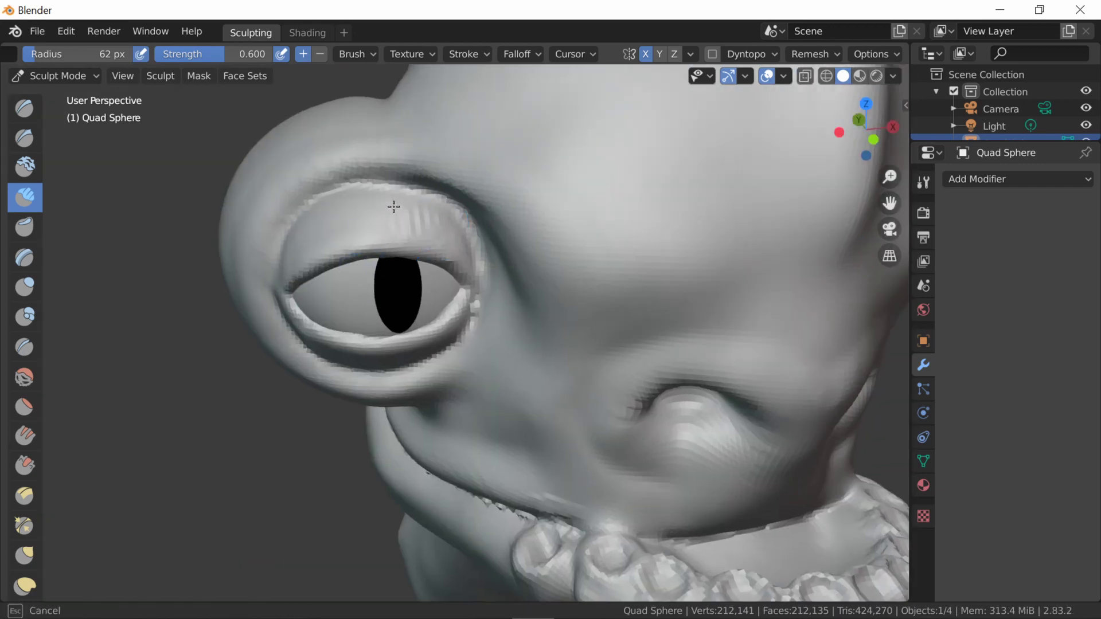
pyautogui.moveTo(319, 248)
pyautogui.mouseDown(button='middle')
pyautogui.moveTo(457, 339)
pyautogui.moveTo(512, 308)
pyautogui.mouseUp(button='middle')
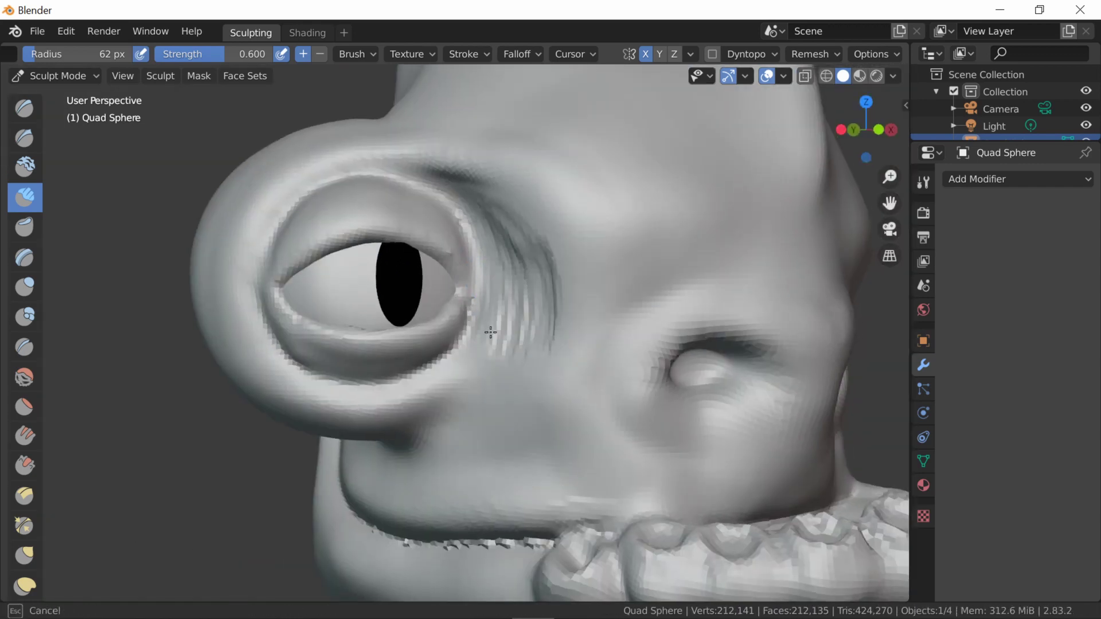
pyautogui.moveTo(542, 266)
pyautogui.keyDown('shift'); pyautogui.mouseDown()
pyautogui.moveTo(501, 201)
pyautogui.moveTo(503, 172)
pyautogui.mouseUp(); pyautogui.keyUp('shift')
pyautogui.scroll(-8, 504, 172)
pyautogui.moveTo(503, 172); pyautogui.dragTo(589, 405, button='middle')
pyautogui.press('g')
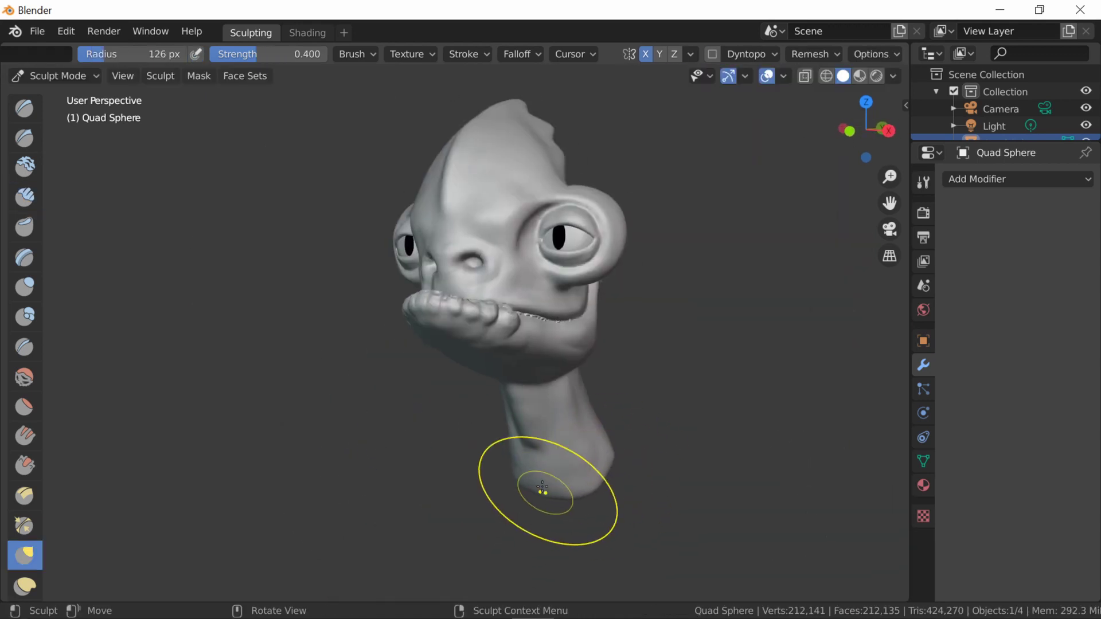
pyautogui.moveTo(542, 488)
pyautogui.mouseDown(button='middle')
pyautogui.moveTo(634, 463)
pyautogui.moveTo(691, 494)
pyautogui.mouseUp(button='middle')
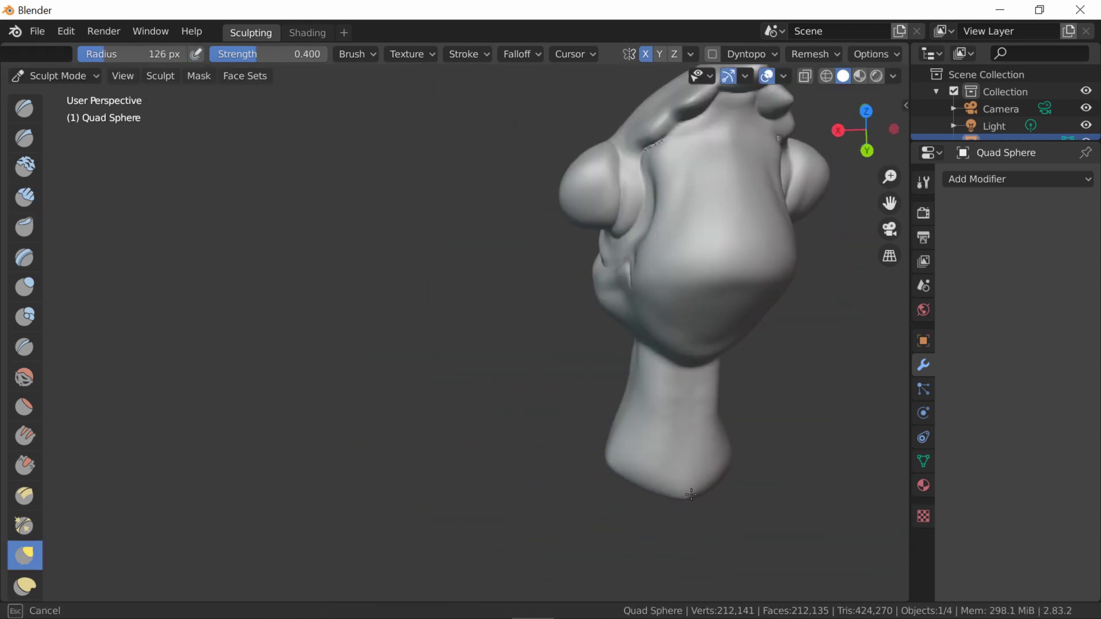
pyautogui.press('c')
pyautogui.press('f')
pyautogui.click(656, 388)
pyautogui.moveTo(657, 389); pyautogui.dragTo(654, 327, button='middle')
pyautogui.scroll(4, 654, 327)
pyautogui.moveTo(534, 310)
pyautogui.mouseDown()
pyautogui.moveTo(423, 347)
pyautogui.moveTo(433, 293)
pyautogui.mouseUp()
pyautogui.moveTo(433, 293); pyautogui.dragTo(388, 344, button='middle')
pyautogui.moveTo(389, 344); pyautogui.dragTo(481, 483)
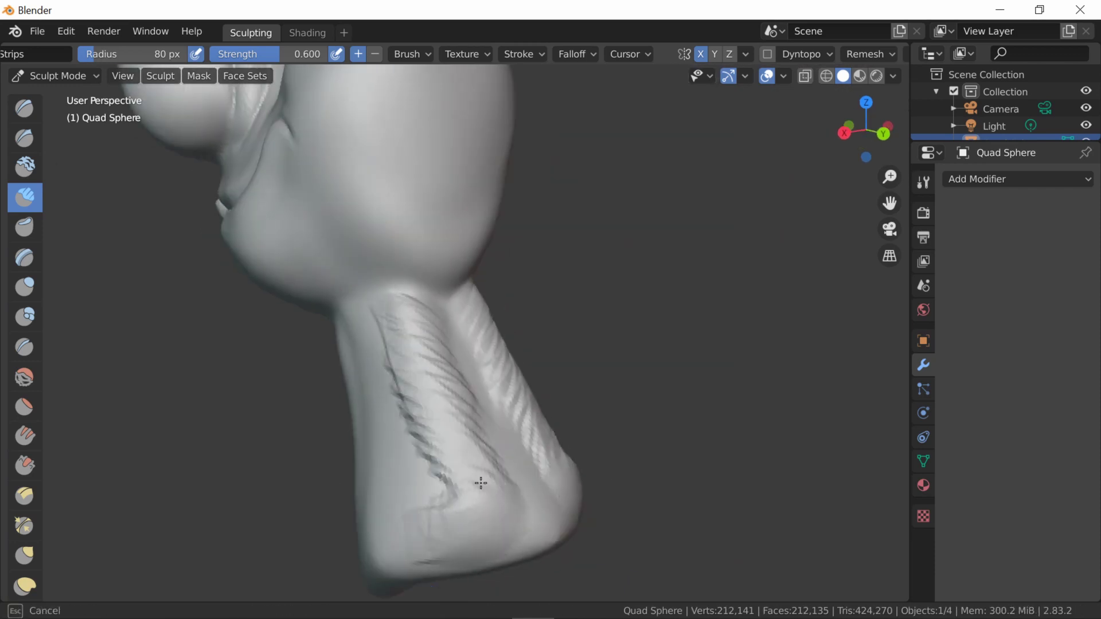
pyautogui.hotkey('ctrl', 'z')
pyautogui.hotkey('ctrl', 'z')
pyautogui.hotkey('ctrl', 'z')
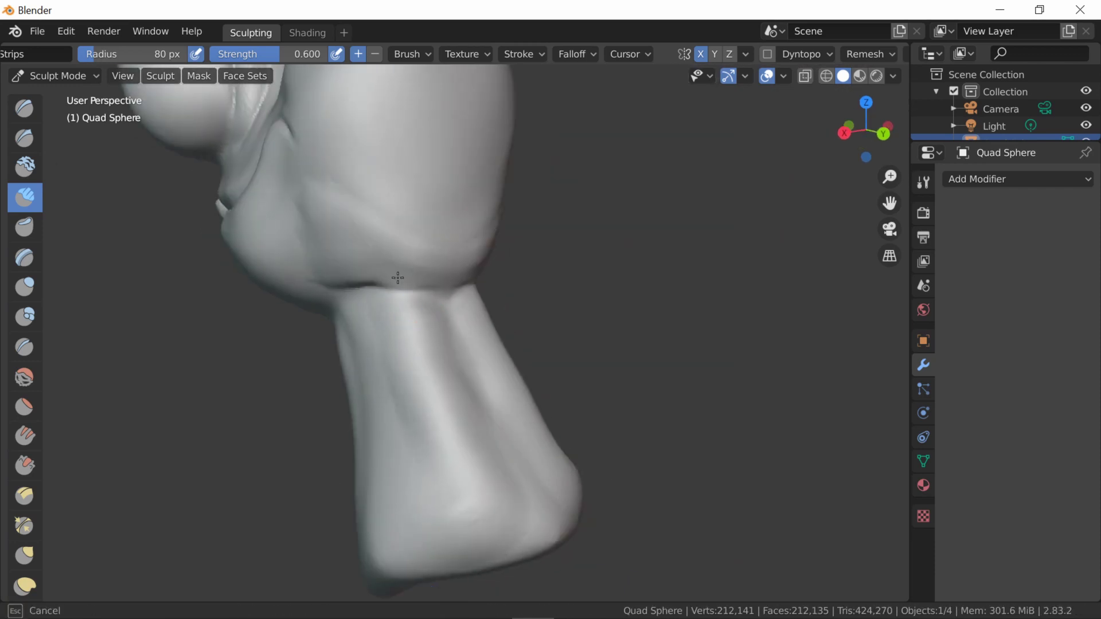
pyautogui.moveTo(398, 278); pyautogui.dragTo(395, 287, button='middle')
pyautogui.moveTo(379, 287); pyautogui.dragTo(517, 289)
pyautogui.moveTo(518, 289)
pyautogui.mouseDown(button='middle')
pyautogui.moveTo(419, 327)
pyautogui.moveTo(401, 353)
pyautogui.mouseUp(button='middle')
pyautogui.moveTo(401, 353); pyautogui.dragTo(391, 397)
pyautogui.moveTo(425, 307); pyautogui.dragTo(355, 222, button='middle')
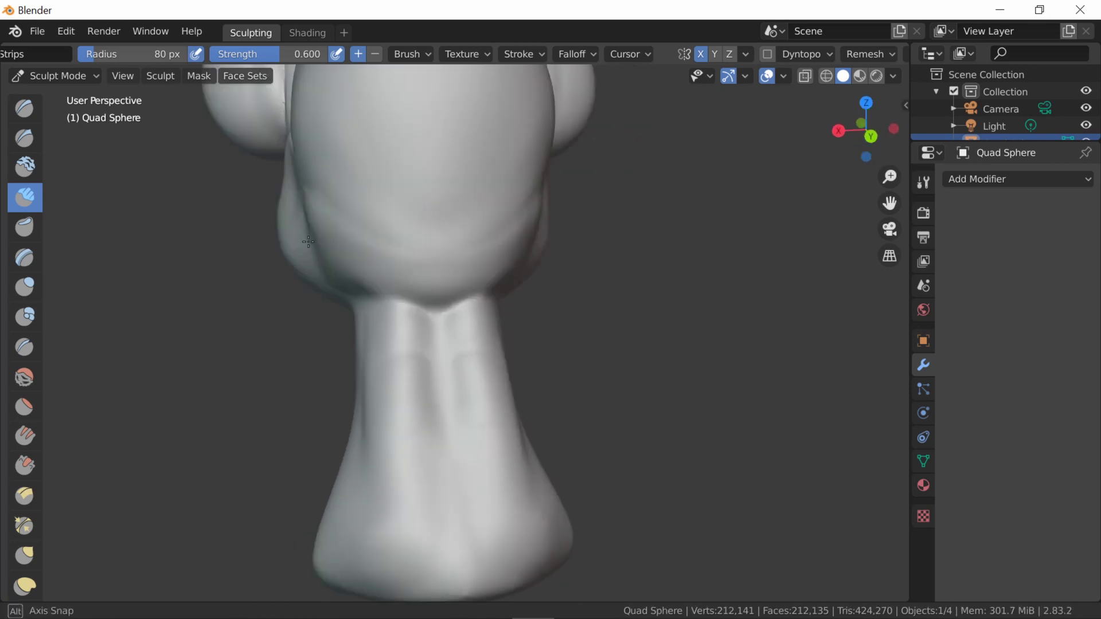
pyautogui.moveTo(257, 150)
pyautogui.mouseDown(button='middle')
pyautogui.moveTo(305, 248)
pyautogui.moveTo(275, 259)
pyautogui.mouseUp(button='middle')
pyautogui.moveTo(359, 266); pyautogui.dragTo(270, 344, button='middle')
pyautogui.click(457, 259)
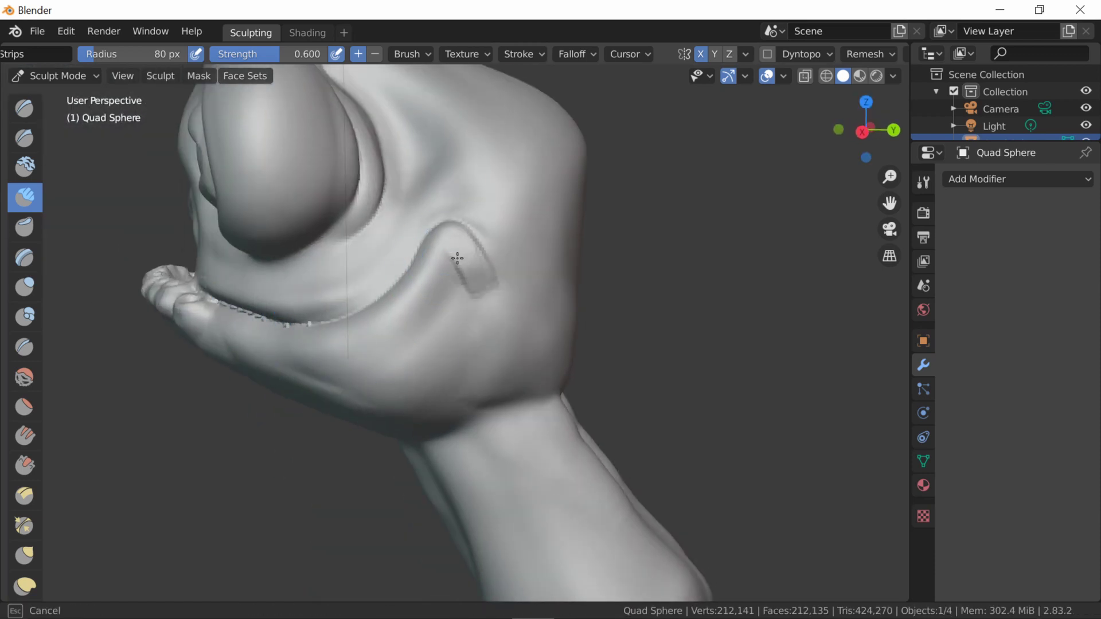
pyautogui.moveTo(461, 288)
pyautogui.mouseDown(button='middle')
pyautogui.moveTo(344, 344)
pyautogui.moveTo(332, 368)
pyautogui.moveTo(154, 290)
pyautogui.mouseUp(button='middle')
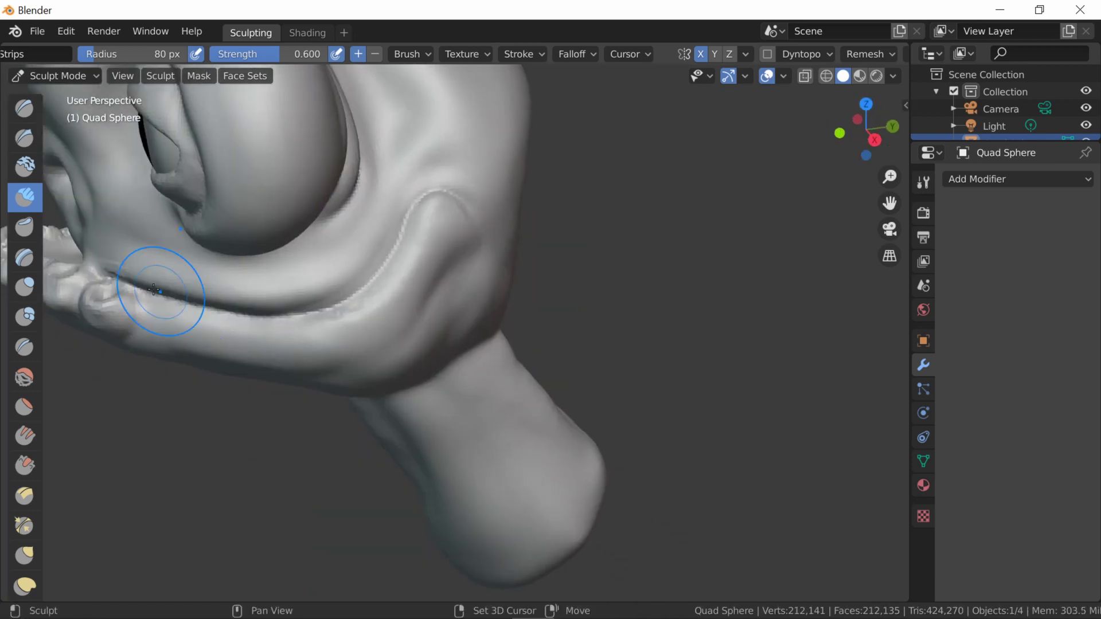
pyautogui.moveTo(283, 283)
pyautogui.mouseDown(button='middle')
pyautogui.moveTo(327, 209)
pyautogui.moveTo(352, 265)
pyautogui.moveTo(346, 167)
pyautogui.mouseUp(button='middle')
pyautogui.press('f')
pyautogui.click(327, 209)
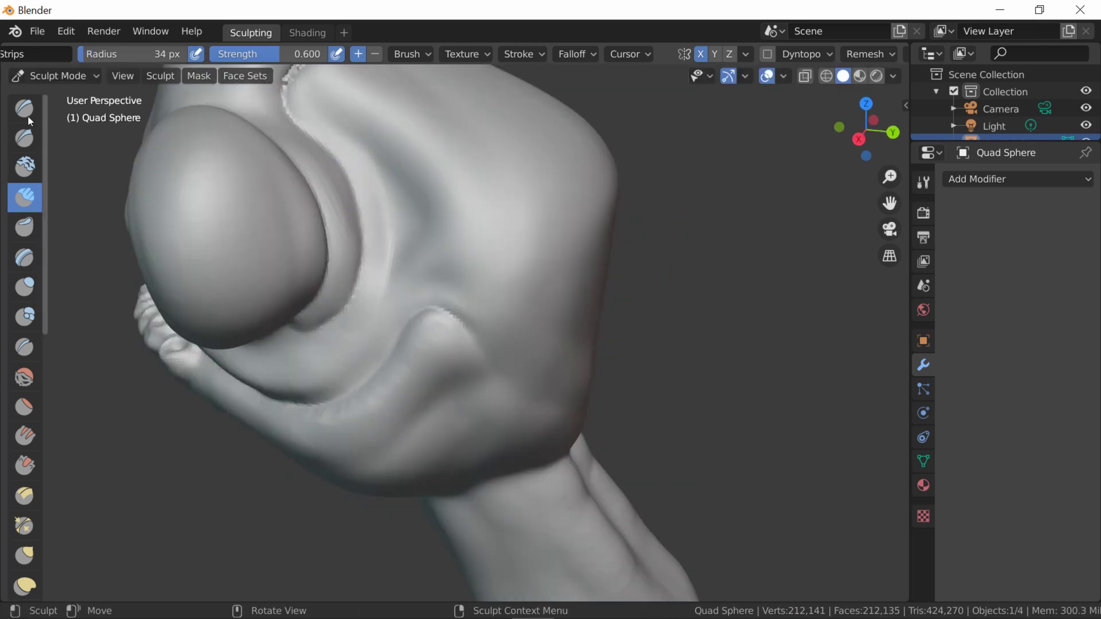
pyautogui.moveTo(366, 205)
pyautogui.mouseDown(button='middle')
pyautogui.moveTo(327, 238)
pyautogui.moveTo(350, 203)
pyautogui.mouseUp(button='middle')
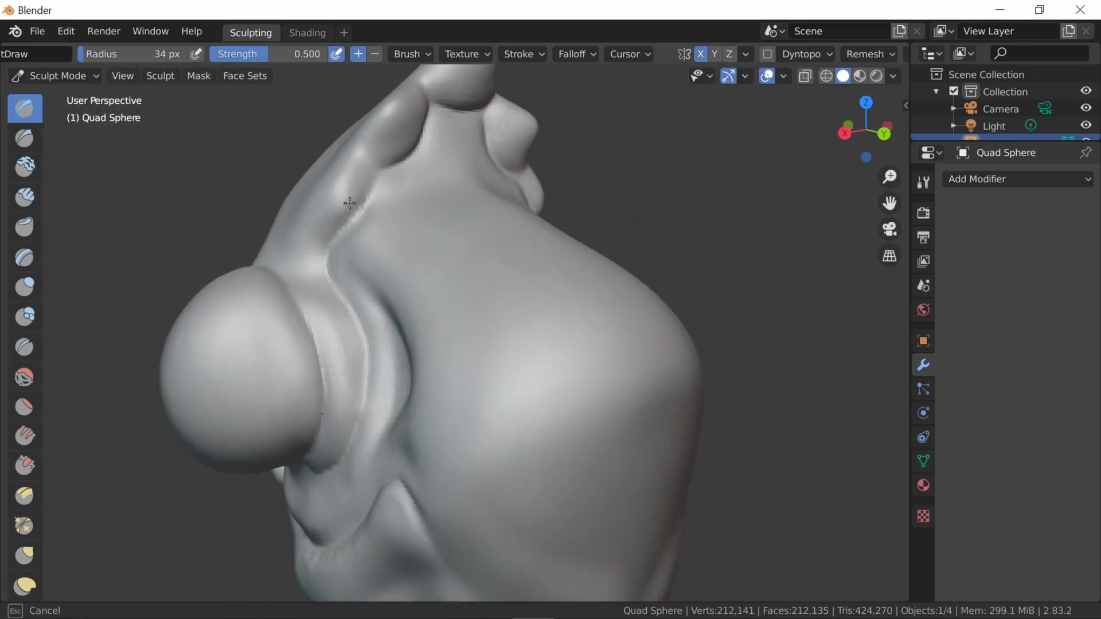
pyautogui.press('g')
pyautogui.moveTo(363, 369); pyautogui.dragTo(487, 406, button='middle')
pyautogui.scroll(-5, 405, 385)
pyautogui.scroll(5, 488, 406)
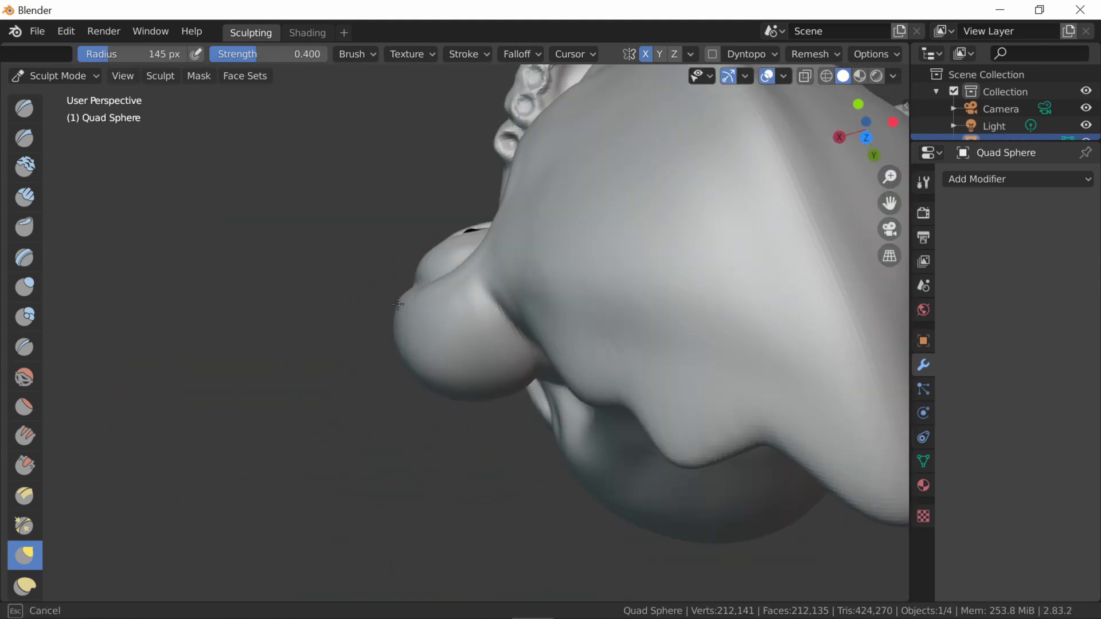
pyautogui.moveTo(397, 304)
pyautogui.mouseDown(button='middle')
pyautogui.moveTo(499, 356)
pyautogui.moveTo(410, 482)
pyautogui.mouseUp(button='middle')
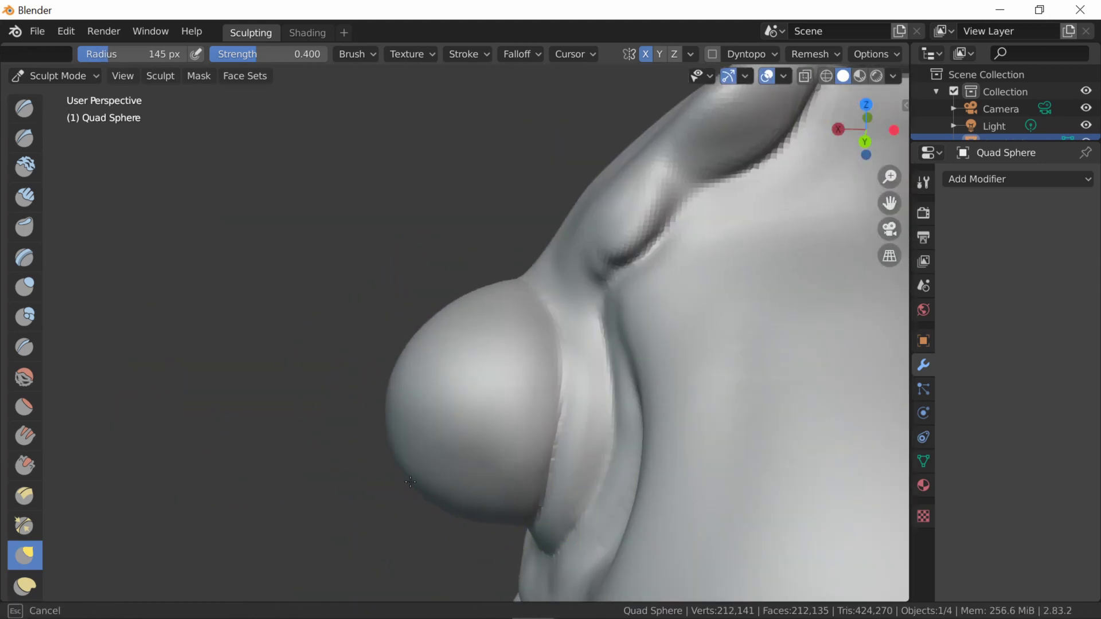
pyautogui.moveTo(434, 315)
pyautogui.mouseDown(button='middle')
pyautogui.moveTo(398, 364)
pyautogui.moveTo(490, 393)
pyautogui.moveTo(540, 344)
pyautogui.moveTo(493, 373)
pyautogui.moveTo(450, 327)
pyautogui.moveTo(341, 451)
pyautogui.moveTo(333, 436)
pyautogui.moveTo(321, 453)
pyautogui.moveTo(449, 504)
pyautogui.moveTo(536, 495)
pyautogui.moveTo(344, 356)
pyautogui.moveTo(258, 321)
pyautogui.moveTo(172, 344)
pyautogui.mouseUp(button='middle')
pyautogui.scroll(-4, 341, 450)
pyautogui.scroll(5, 315, 459)
pyautogui.scroll(1, 303, 471)
# Step: Select the Snake Hook brush with the head turned to face left
pyautogui.scroll(-5, 29, 353)
pyautogui.click(25, 410)
pyautogui.scroll(2, 370, 266)
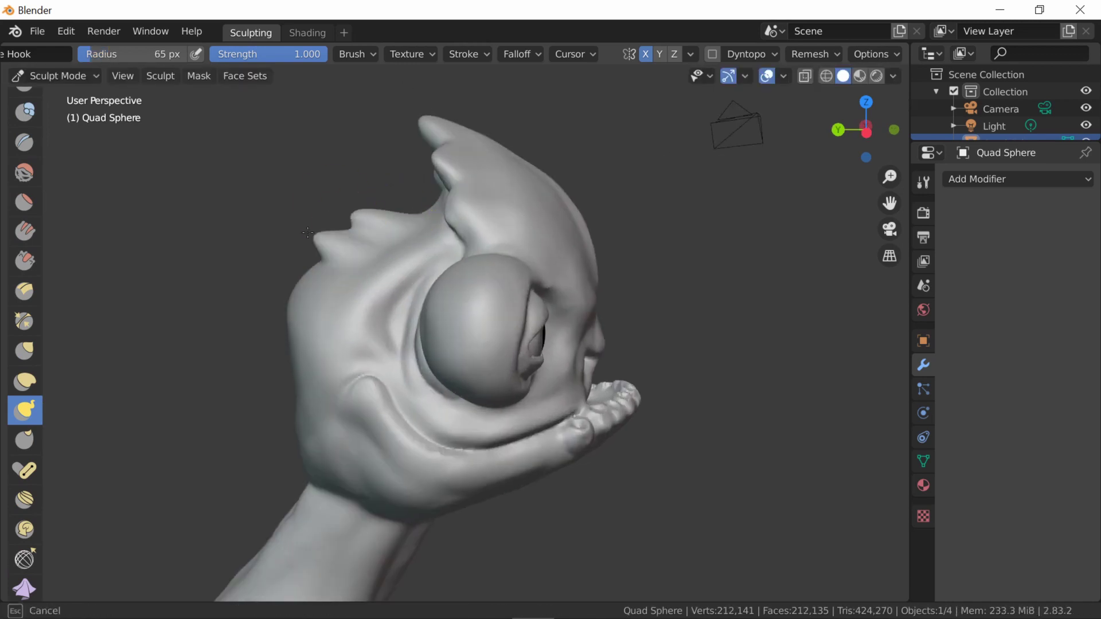
pyautogui.scroll(-3, 287, 373)
pyautogui.moveTo(287, 373)
pyautogui.mouseDown(button='middle')
pyautogui.moveTo(297, 401)
pyautogui.moveTo(383, 282)
pyautogui.mouseUp(button='middle')
pyautogui.scroll(3, 383, 283)
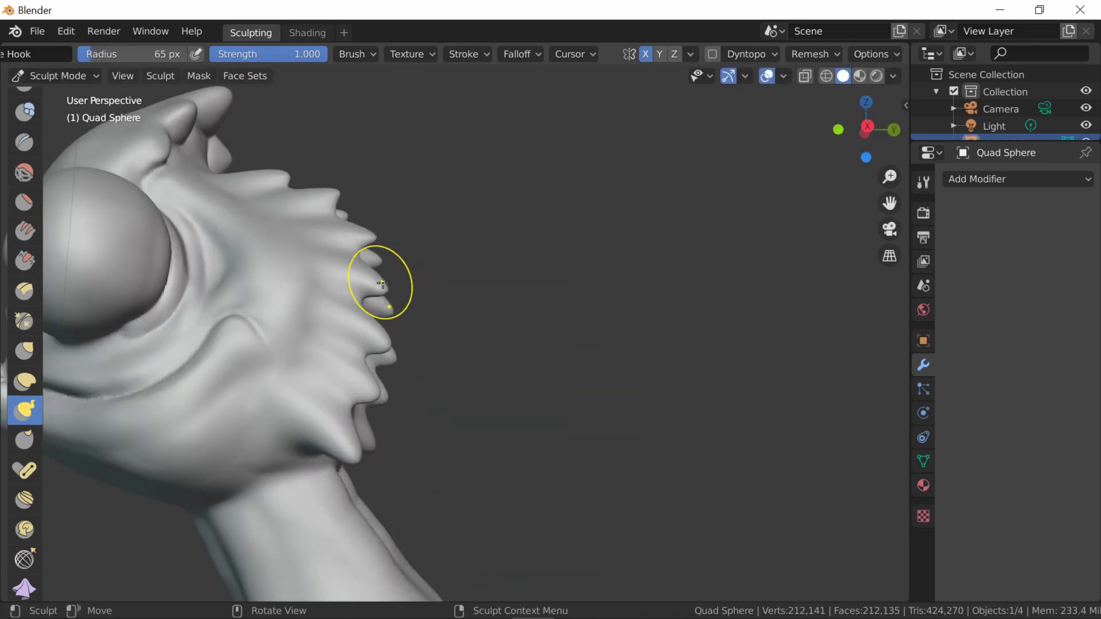
pyautogui.scroll(5, 24, 344)
# Step: Switch to Clay Strips and voxel remesh the head to 239,047 vertices
pyautogui.click(25, 121)
pyautogui.moveTo(287, 258); pyautogui.dragTo(332, 266, button='middle')
pyautogui.scroll(2, 310, 265)
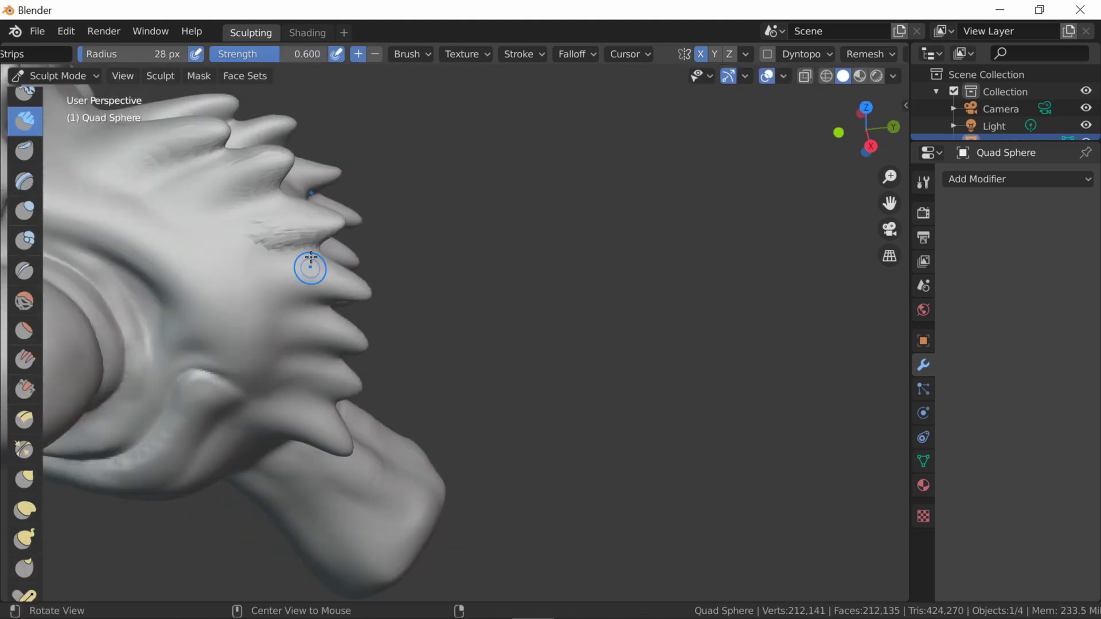
pyautogui.click(866, 54)
pyautogui.scroll(3, 329, 258)
pyautogui.scroll(-3, 516, 283)
pyautogui.scroll(3, 605, 261)
pyautogui.press('f')
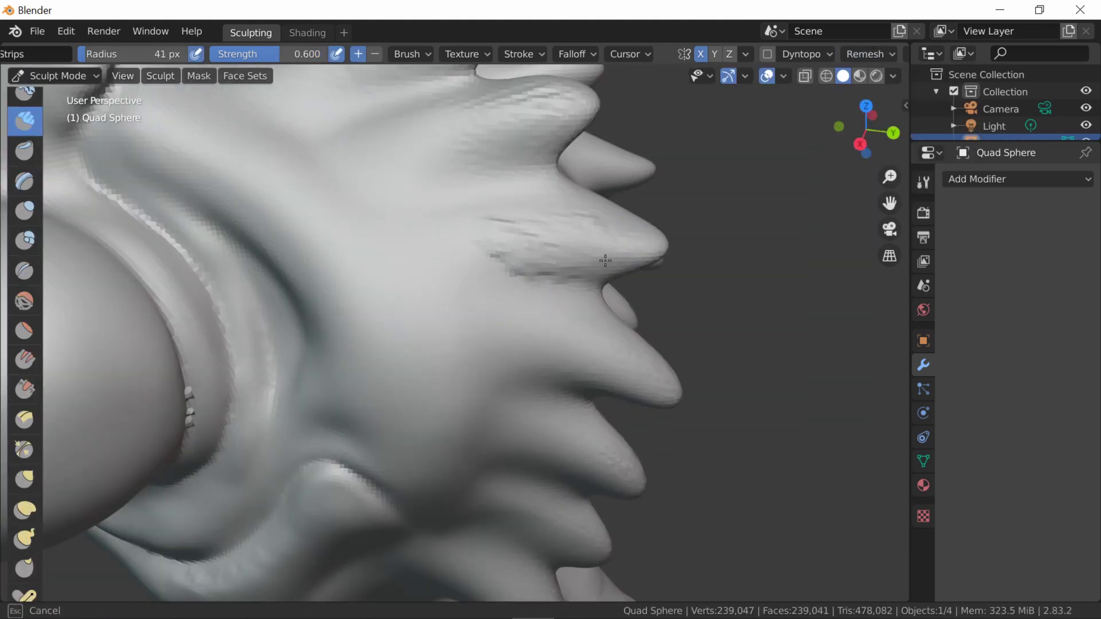
# Step: Build up clay along the spiky fins
pyautogui.keyDown('shift'); pyautogui.moveTo(444, 153); pyautogui.dragTo(448, 236, button='middle'); pyautogui.keyUp('shift')
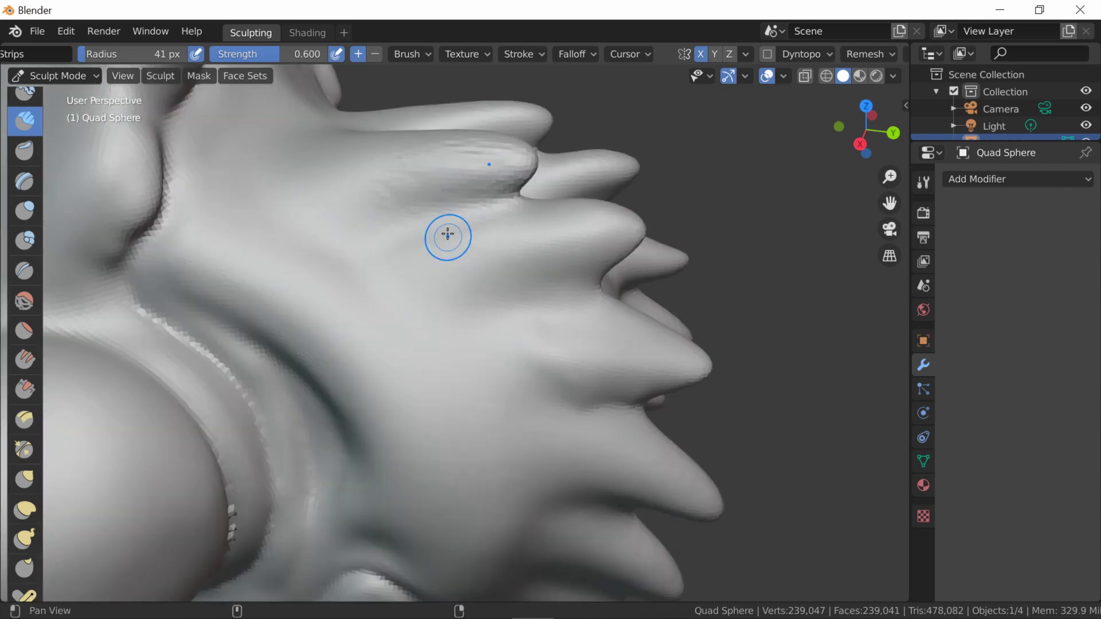
pyautogui.click(472, 184)
pyautogui.moveTo(472, 184); pyautogui.dragTo(252, 206)
pyautogui.moveTo(367, 264)
pyautogui.mouseDown()
pyautogui.moveTo(658, 364)
pyautogui.moveTo(457, 387)
pyautogui.mouseUp()
# Step: Add clay strokes along the lip crease
pyautogui.moveTo(674, 380)
pyautogui.mouseDown()
pyautogui.moveTo(608, 345)
pyautogui.moveTo(617, 400)
pyautogui.mouseUp()
pyautogui.keyDown('shift'); pyautogui.moveTo(513, 417); pyautogui.dragTo(626, 246, button='middle'); pyautogui.keyUp('shift')
pyautogui.moveTo(627, 246); pyautogui.dragTo(566, 196)
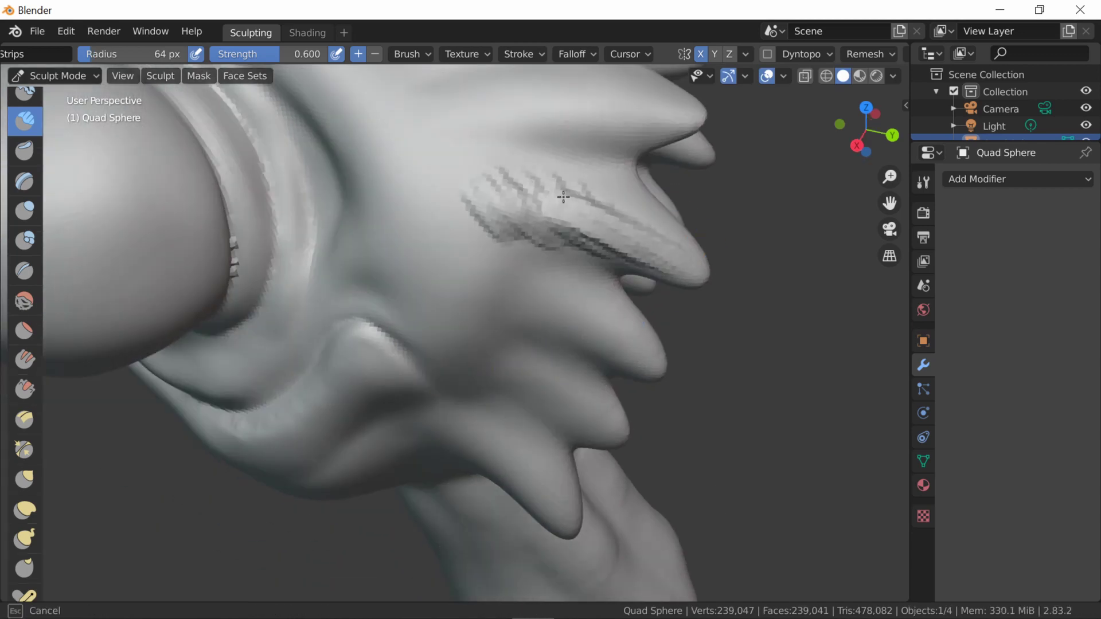
pyautogui.moveTo(442, 246); pyautogui.dragTo(528, 309)
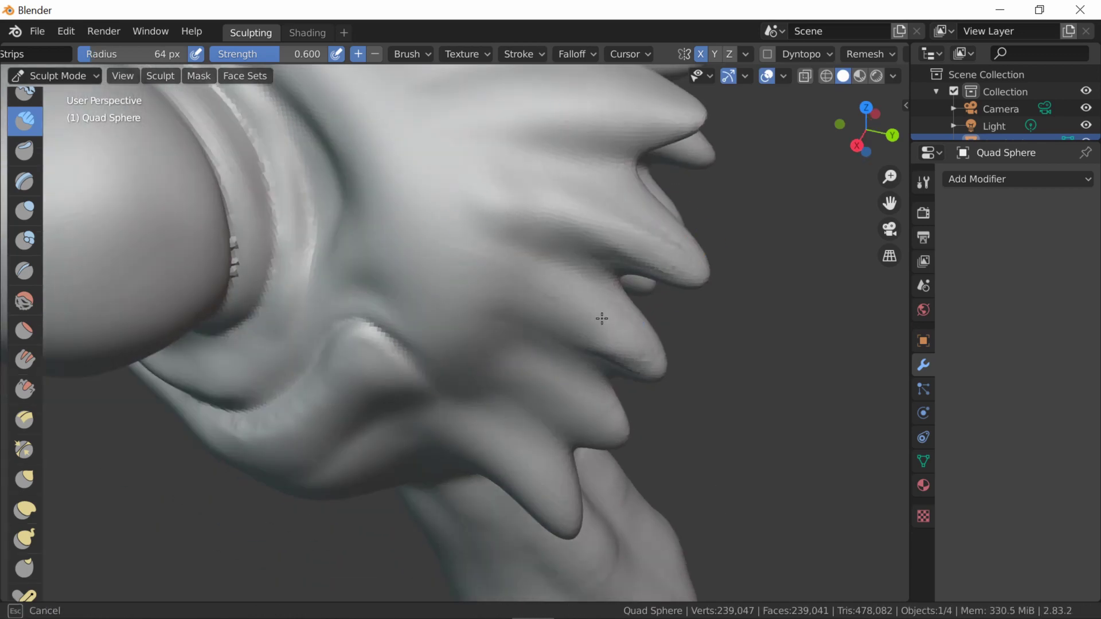
pyautogui.moveTo(601, 319); pyautogui.dragTo(504, 300)
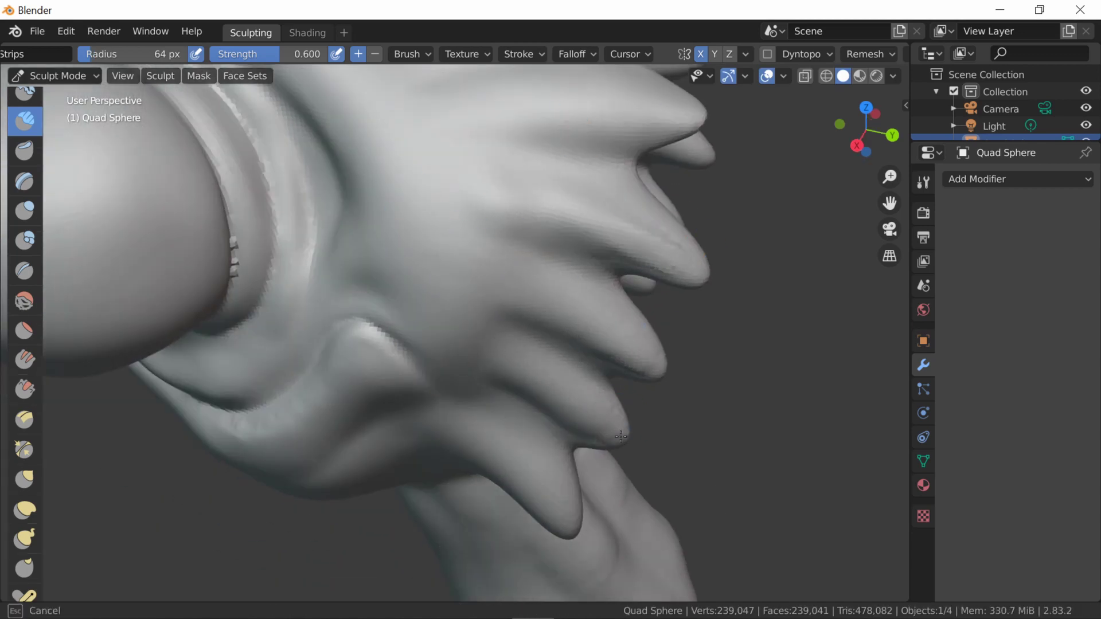
pyautogui.scroll(-2, 502, 374)
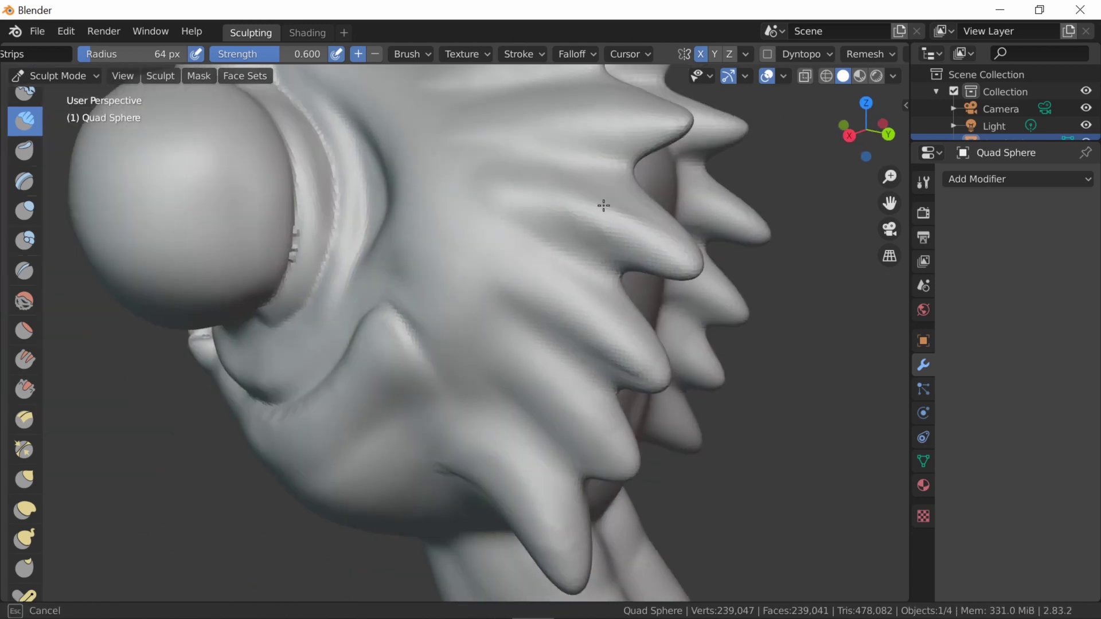
pyautogui.scroll(-5, 602, 204)
pyautogui.moveTo(455, 344); pyautogui.dragTo(685, 287, button='middle')
pyautogui.scroll(3, 572, 308)
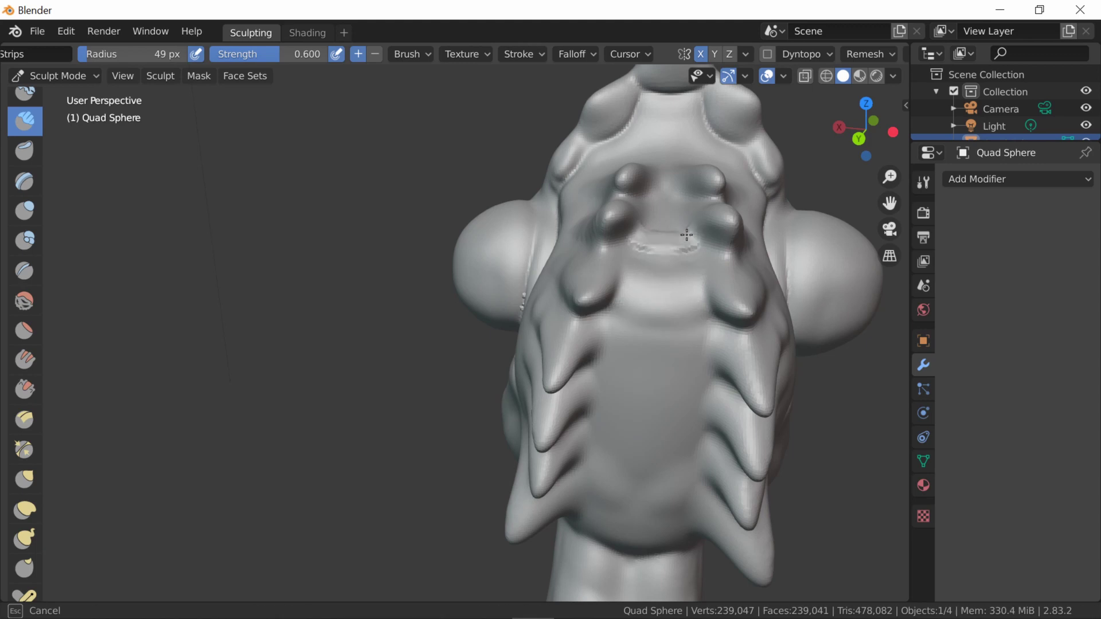
# Step: From below the head, lay clay strokes across the chest, undoing the lowest one
pyautogui.moveTo(687, 235)
pyautogui.mouseDown(button='middle')
pyautogui.moveTo(670, 234)
pyautogui.moveTo(693, 320)
pyautogui.moveTo(624, 406)
pyautogui.moveTo(772, 387)
pyautogui.moveTo(362, 167)
pyautogui.moveTo(531, 422)
pyautogui.mouseUp(button='middle')
pyautogui.scroll(3, 624, 405)
pyautogui.scroll(-5, 362, 167)
pyautogui.scroll(5, 521, 459)
pyautogui.scroll(-1, 525, 329)
pyautogui.moveTo(525, 329)
pyautogui.mouseDown()
pyautogui.moveTo(419, 310)
pyautogui.moveTo(532, 295)
pyautogui.mouseUp()
pyautogui.moveTo(458, 287); pyautogui.dragTo(550, 332)
pyautogui.moveTo(551, 332); pyautogui.dragTo(482, 386, button='middle')
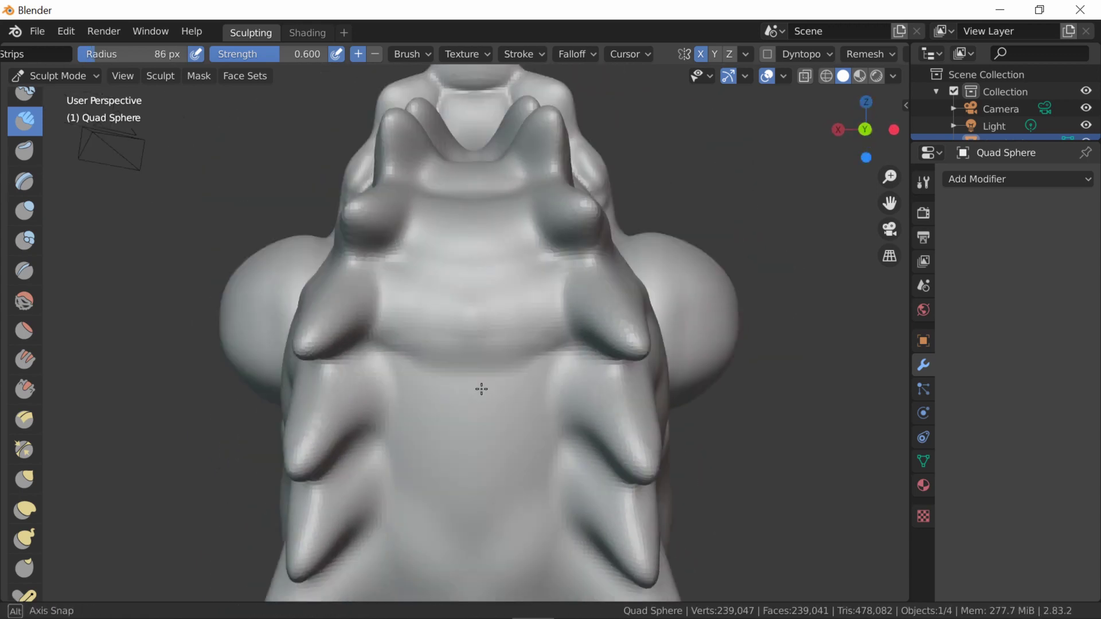
pyautogui.moveTo(482, 386)
pyautogui.mouseDown()
pyautogui.moveTo(534, 396)
pyautogui.moveTo(551, 421)
pyautogui.mouseUp()
pyautogui.hotkey('ctrl', 'z')
pyautogui.hotkey('ctrl', 'z')
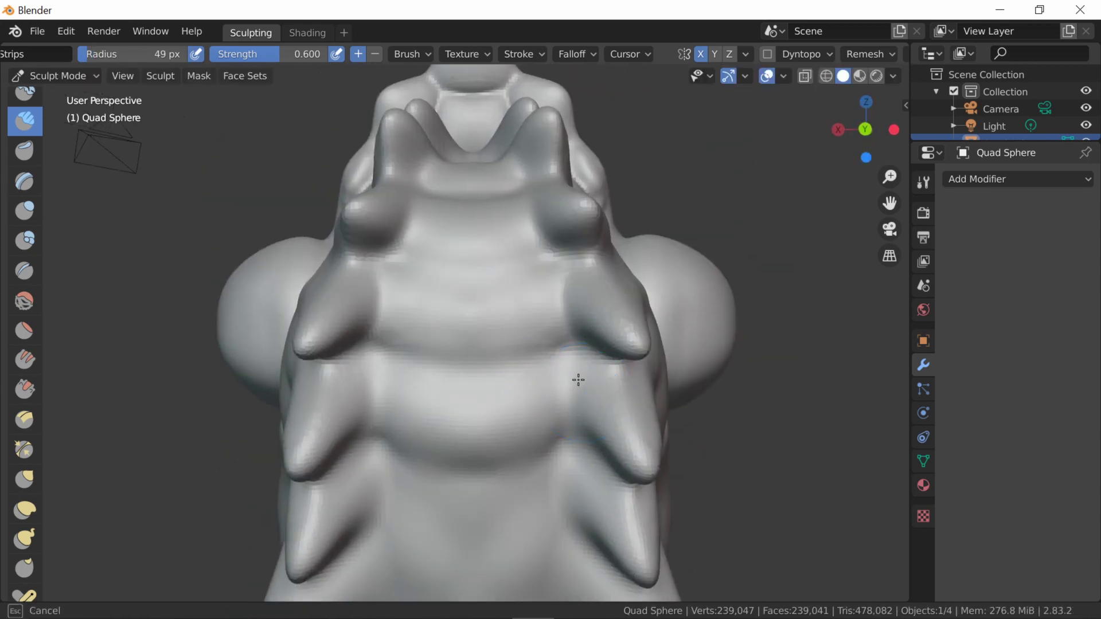
# Step: Undo trial marks on the lower bumps and run a mirrored stroke up the horn
pyautogui.moveTo(582, 461); pyautogui.dragTo(583, 532)
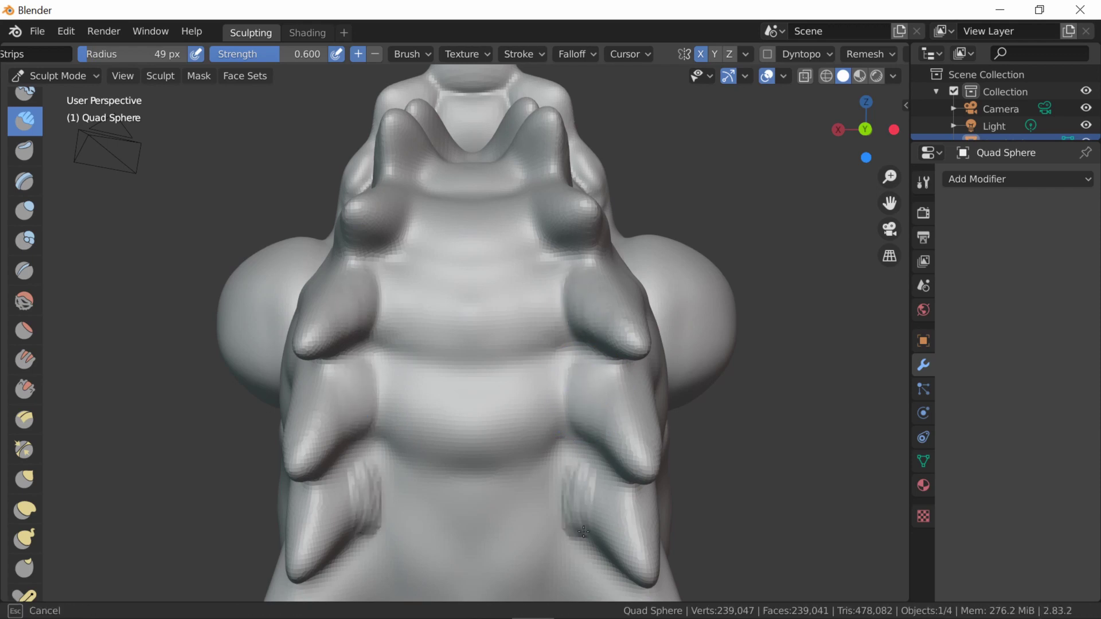
pyautogui.hotkey('ctrl', 'z')
pyautogui.moveTo(593, 529); pyautogui.dragTo(493, 508, button='middle')
pyautogui.moveTo(493, 507); pyautogui.dragTo(455, 507)
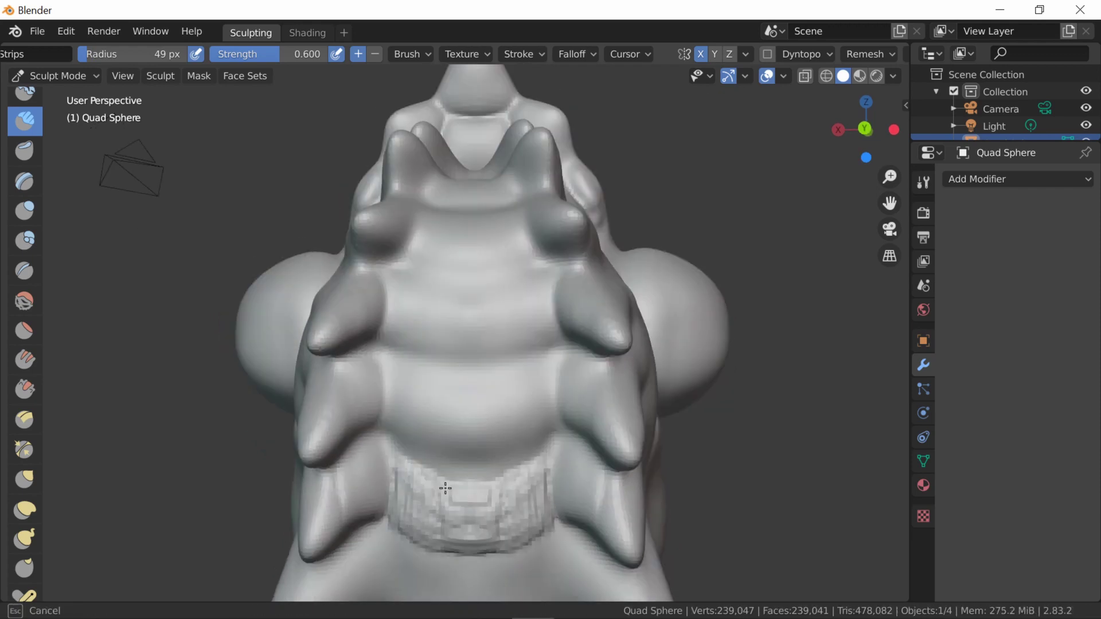
pyautogui.hotkey('ctrl', 'z')
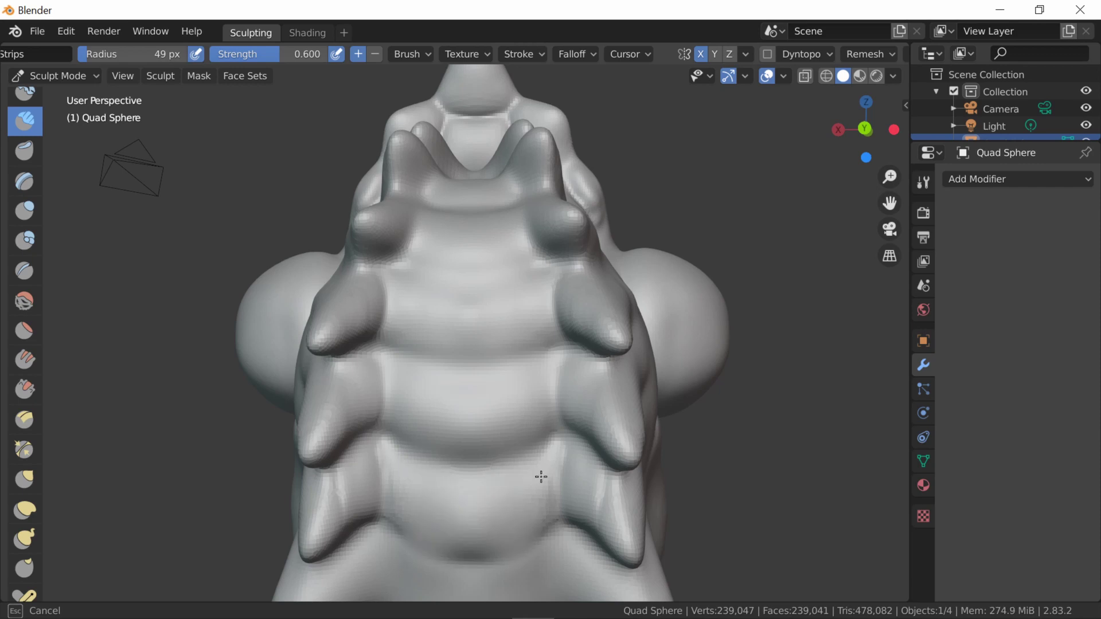
pyautogui.moveTo(539, 234); pyautogui.dragTo(525, 173)
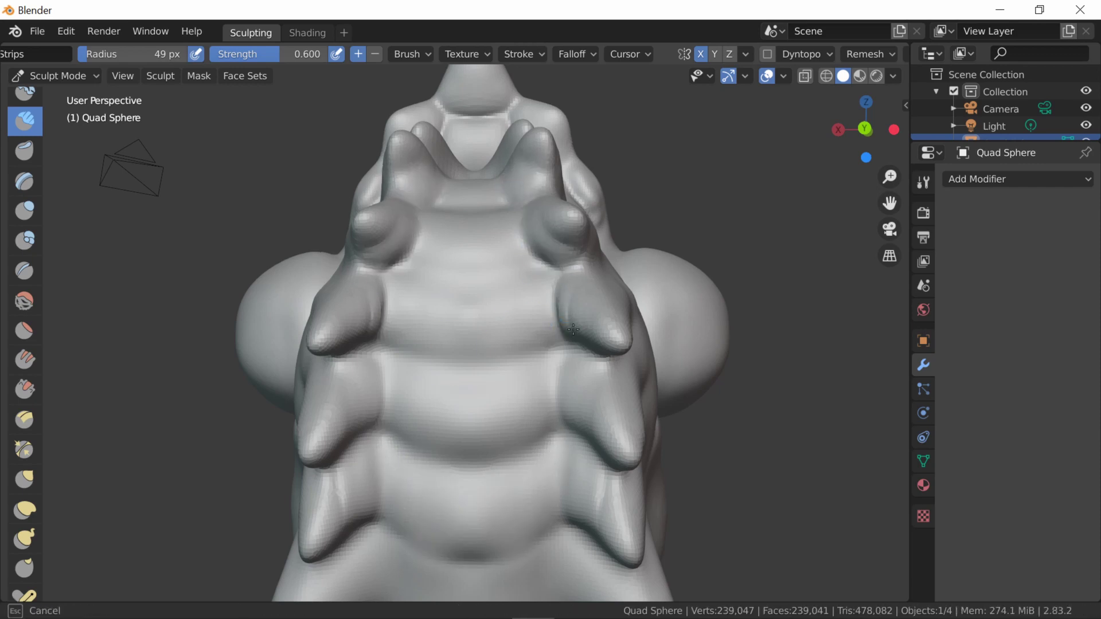
# Step: Smooth away the bottom-centre stroke and add mirrored marks at both horn bases
pyautogui.moveTo(573, 329)
pyautogui.mouseDown(button='middle')
pyautogui.moveTo(373, 300)
pyautogui.moveTo(424, 367)
pyautogui.mouseUp(button='middle')
pyautogui.moveTo(425, 367); pyautogui.dragTo(443, 411)
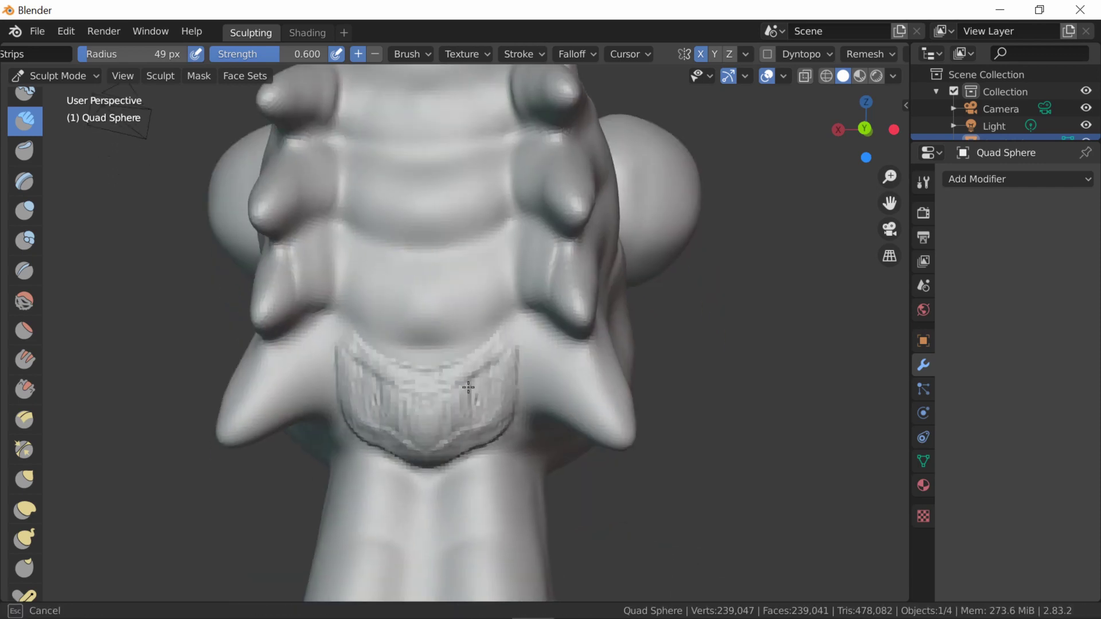
pyautogui.keyDown('shift'); pyautogui.moveTo(485, 365); pyautogui.dragTo(507, 427); pyautogui.keyUp('shift')
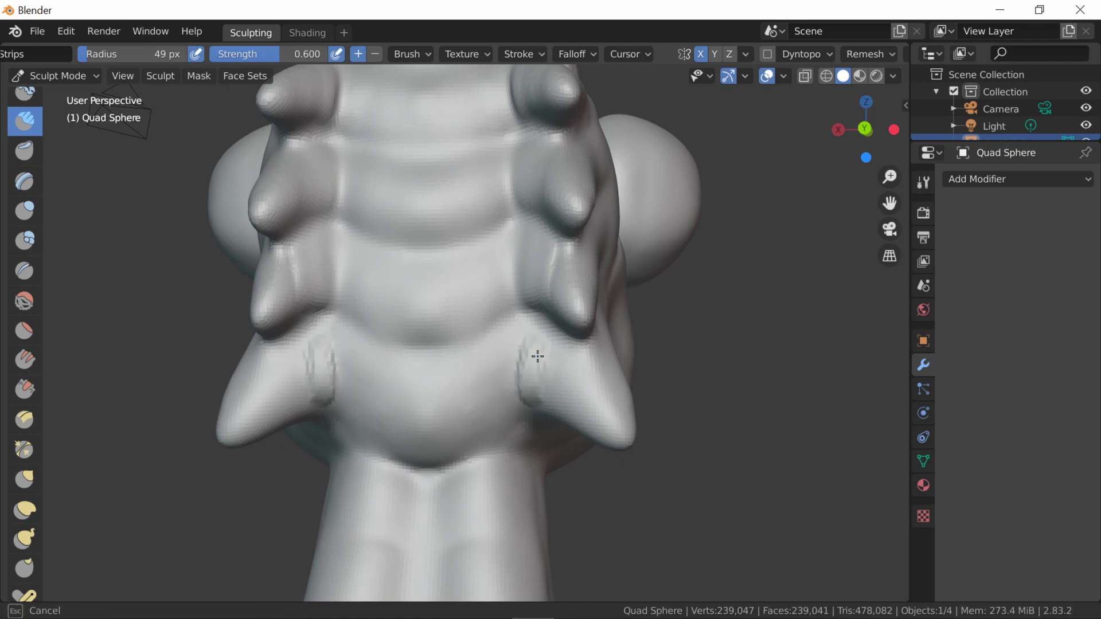
pyautogui.moveTo(535, 356); pyautogui.dragTo(531, 337)
pyautogui.scroll(-5, 532, 337)
pyautogui.moveTo(344, 474)
pyautogui.mouseDown(button='middle')
pyautogui.moveTo(430, 306)
pyautogui.moveTo(455, 455)
pyautogui.moveTo(487, 381)
pyautogui.moveTo(440, 302)
pyautogui.mouseUp(button='middle')
pyautogui.scroll(3, 430, 306)
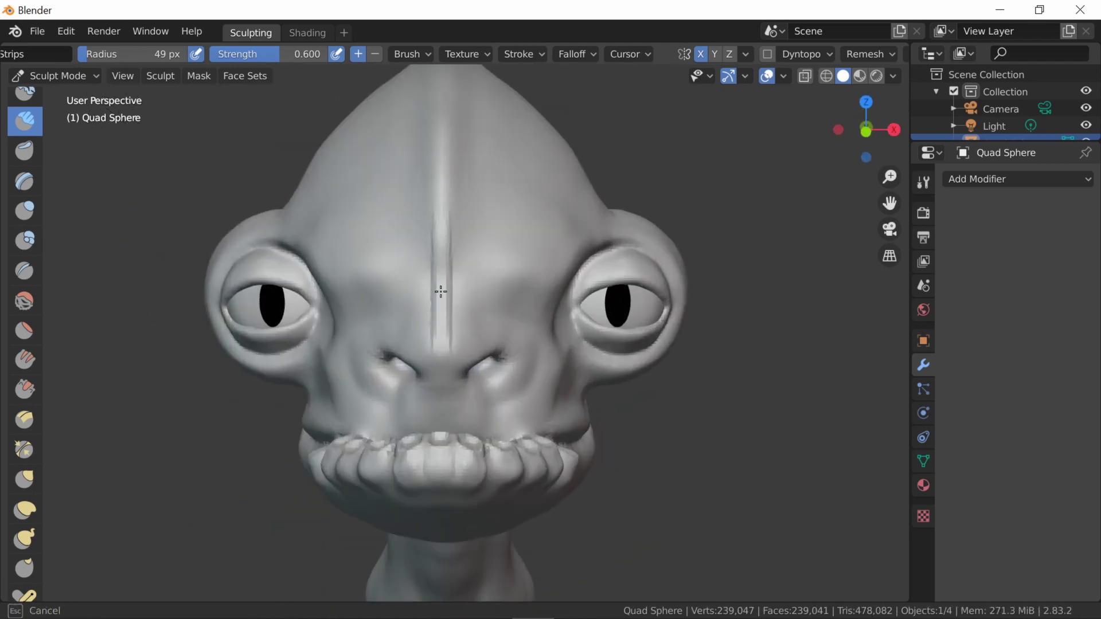
# Step: Set the brush to subtract at 0.25 strength and carve the nostrils deeper
pyautogui.scroll(4, 430, 368)
pyautogui.moveTo(430, 369); pyautogui.dragTo(503, 353, button='middle')
pyautogui.scroll(-3, 418, 395)
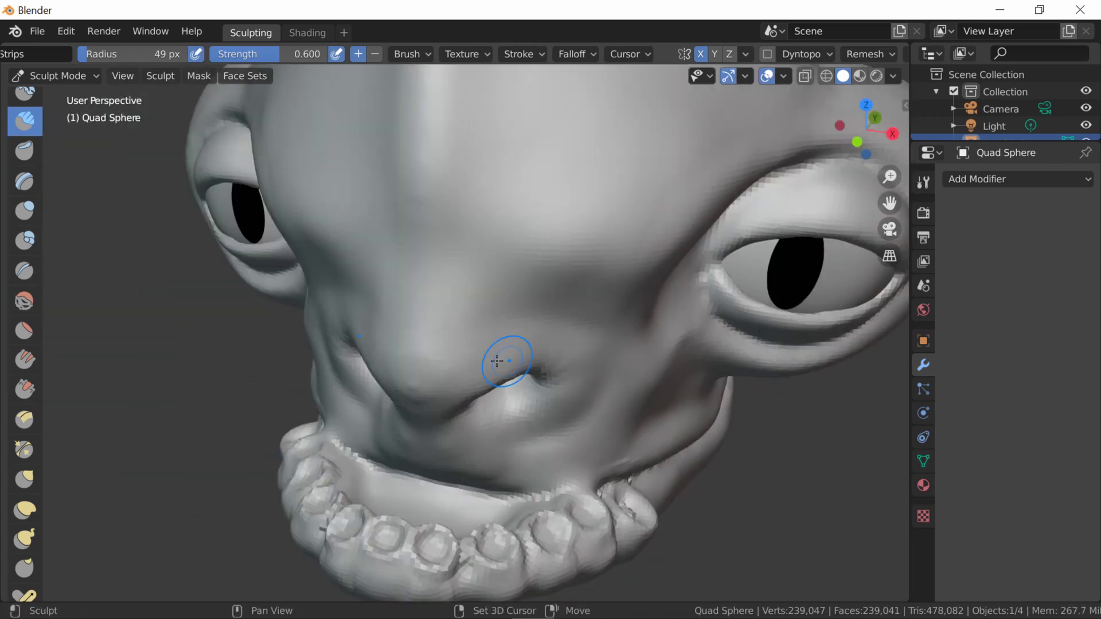
pyautogui.scroll(4, 609, 360)
pyautogui.hotkey('shift', 'c')
pyautogui.moveTo(610, 360)
pyautogui.mouseDown(button='middle')
pyautogui.moveTo(487, 388)
pyautogui.moveTo(467, 428)
pyautogui.mouseUp(button='middle')
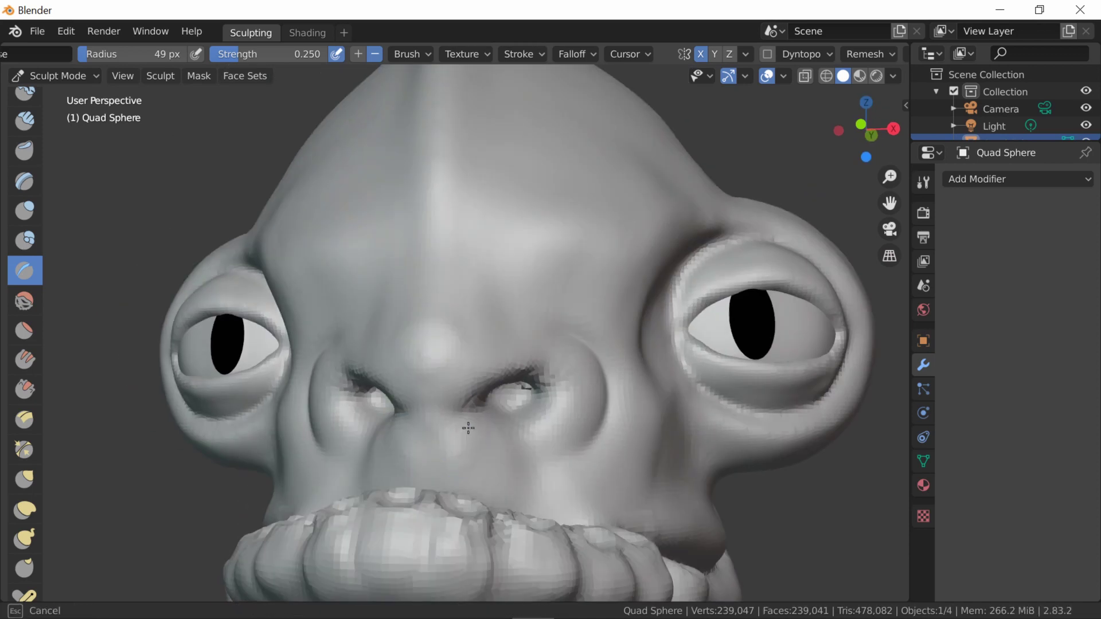
pyautogui.scroll(3, 467, 428)
pyautogui.moveTo(417, 382); pyautogui.dragTo(247, 319, button='middle')
pyautogui.scroll(-2, 248, 320)
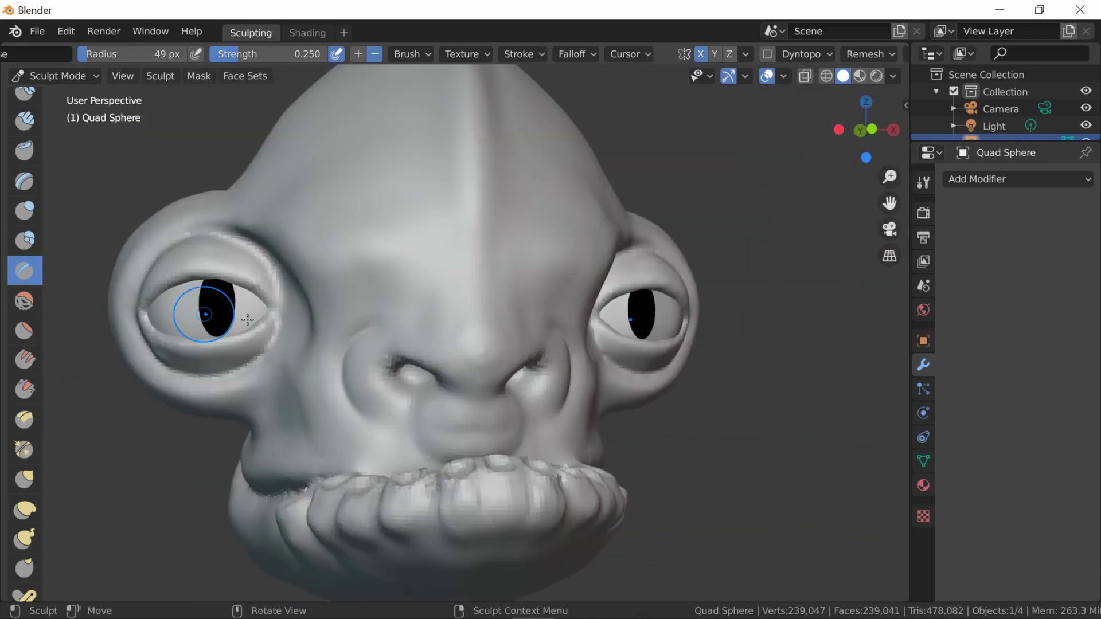
pyautogui.scroll(-3, 378, 385)
pyautogui.scroll(3, 319, 283)
# Step: Inspect the eye and head from several sides, briefly trying the Grab brush
pyautogui.moveTo(369, 479)
pyautogui.mouseDown(button='middle')
pyautogui.moveTo(319, 283)
pyautogui.moveTo(381, 324)
pyautogui.mouseUp(button='middle')
pyautogui.moveTo(361, 286); pyautogui.dragTo(287, 221, button='middle')
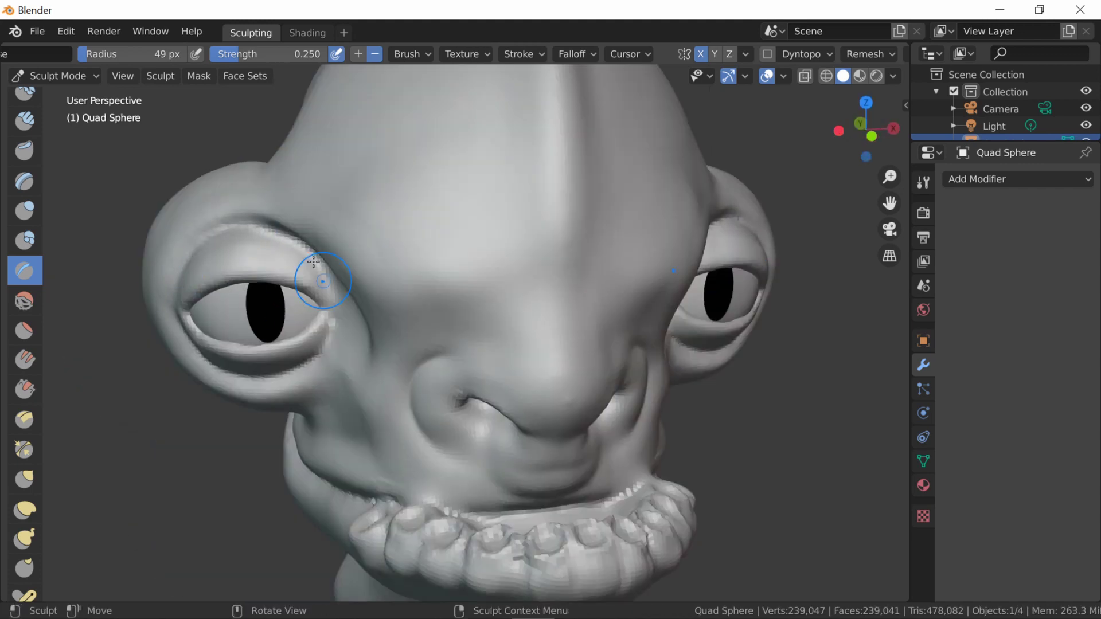
pyautogui.moveTo(312, 407); pyautogui.dragTo(392, 441, button='middle')
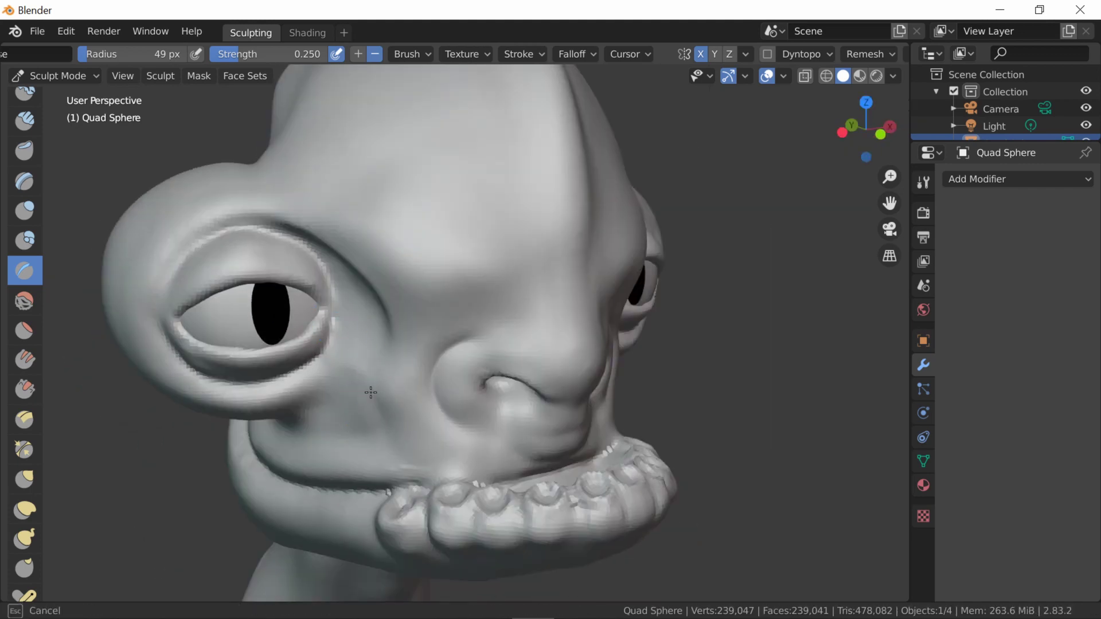
pyautogui.moveTo(387, 328); pyautogui.dragTo(352, 381, button='middle')
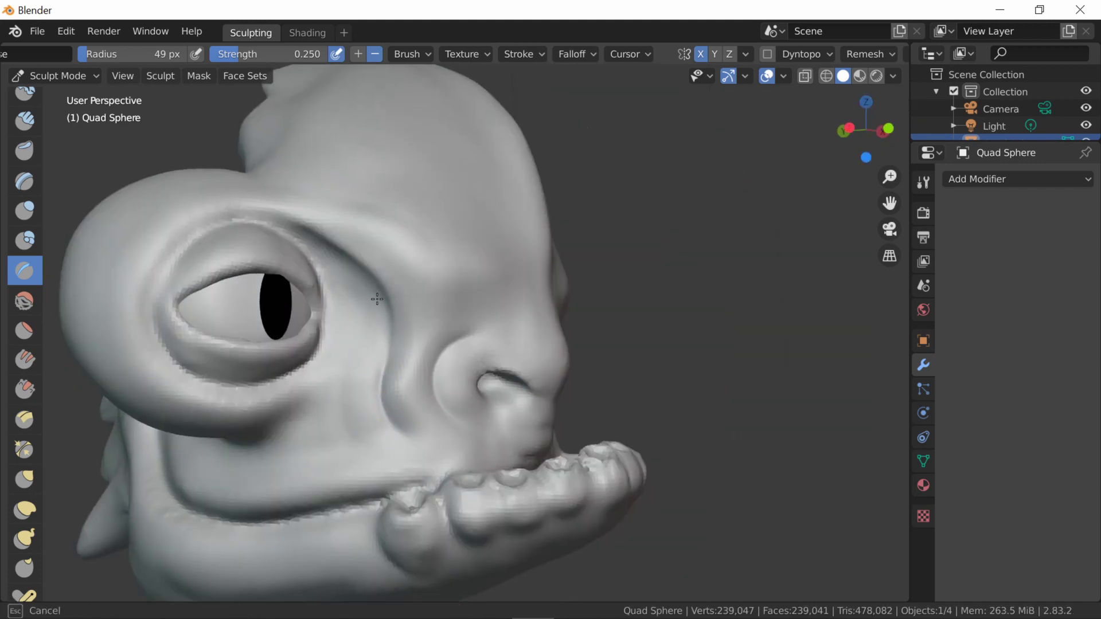
pyautogui.moveTo(377, 298); pyautogui.dragTo(386, 322, button='middle')
pyautogui.press('g')
pyautogui.moveTo(356, 252)
pyautogui.mouseDown(button='middle')
pyautogui.moveTo(348, 171)
pyautogui.moveTo(437, 282)
pyautogui.moveTo(405, 369)
pyautogui.moveTo(462, 258)
pyautogui.mouseUp(button='middle')
pyautogui.scroll(2, 462, 258)
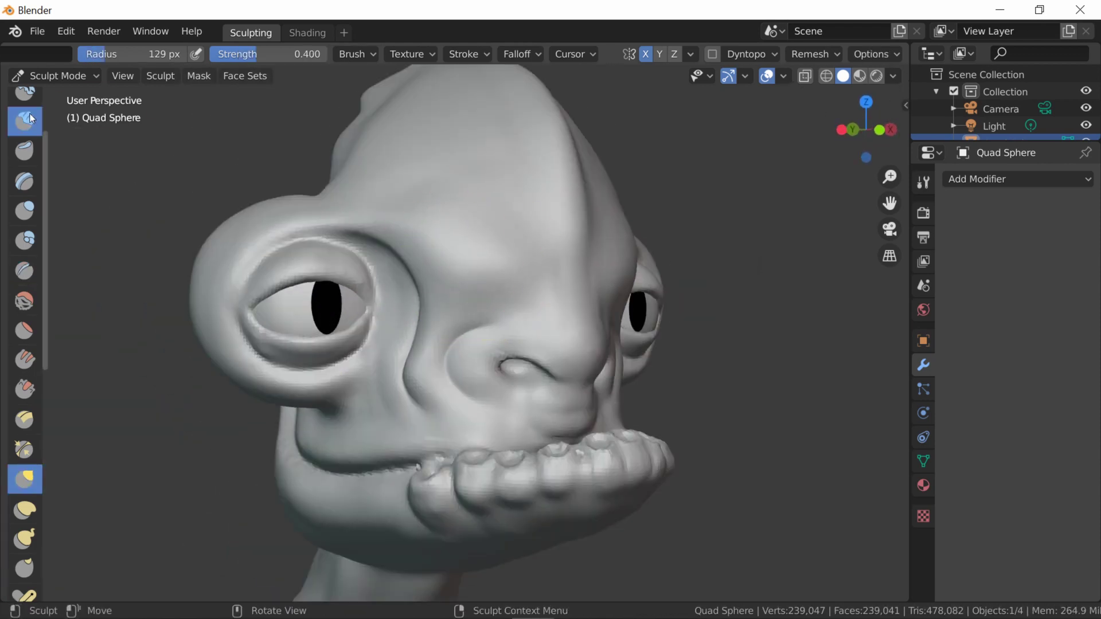
# Step: Add Clay Strips strokes across the forehead
pyautogui.click(32, 118)
pyautogui.moveTo(516, 344); pyautogui.dragTo(565, 410, button='middle')
pyautogui.moveTo(474, 407); pyautogui.dragTo(562, 281)
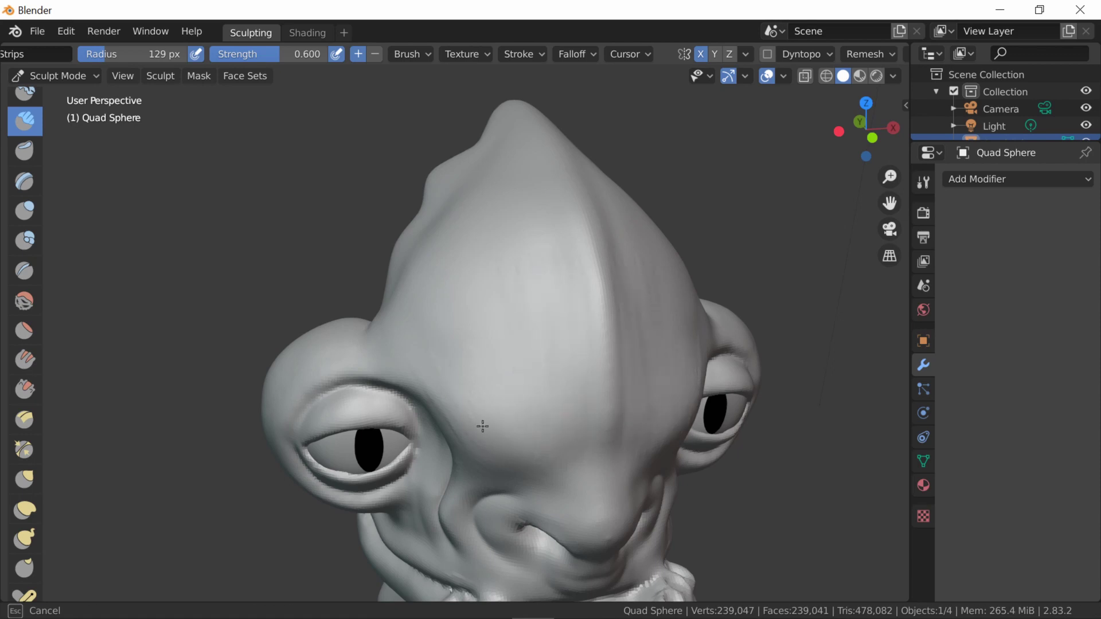
pyautogui.moveTo(483, 426); pyautogui.dragTo(340, 291, button='middle')
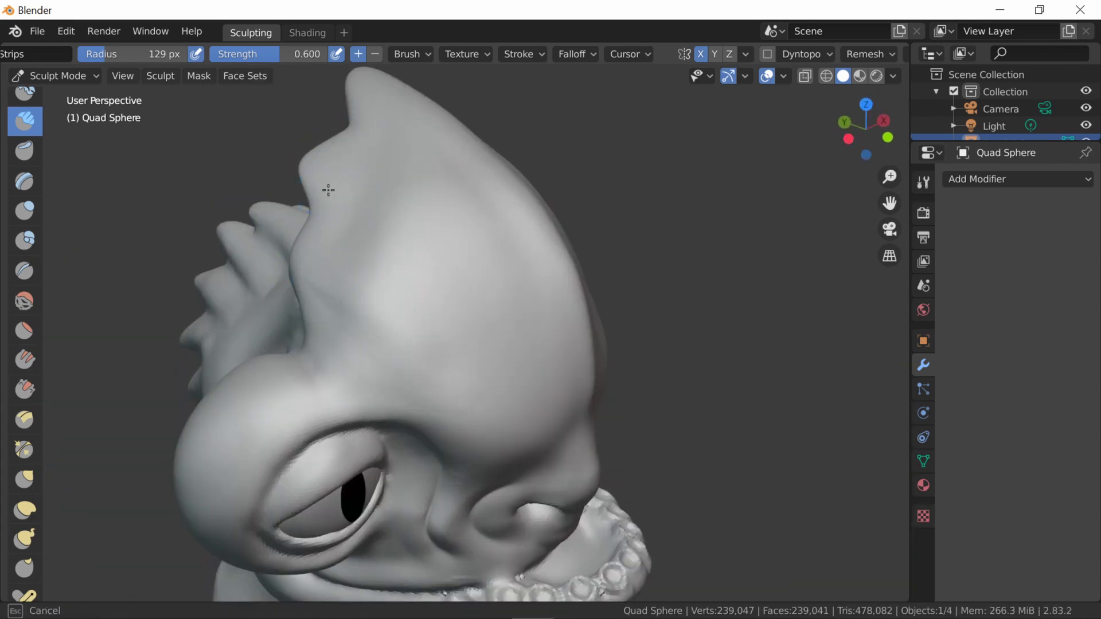
# Step: Draw a diagonal groove across the top of the head with the Draw brush at 0.5 strength
pyautogui.moveTo(546, 345)
pyautogui.mouseDown(button='middle')
pyautogui.moveTo(476, 320)
pyautogui.moveTo(502, 182)
pyautogui.mouseUp(button='middle')
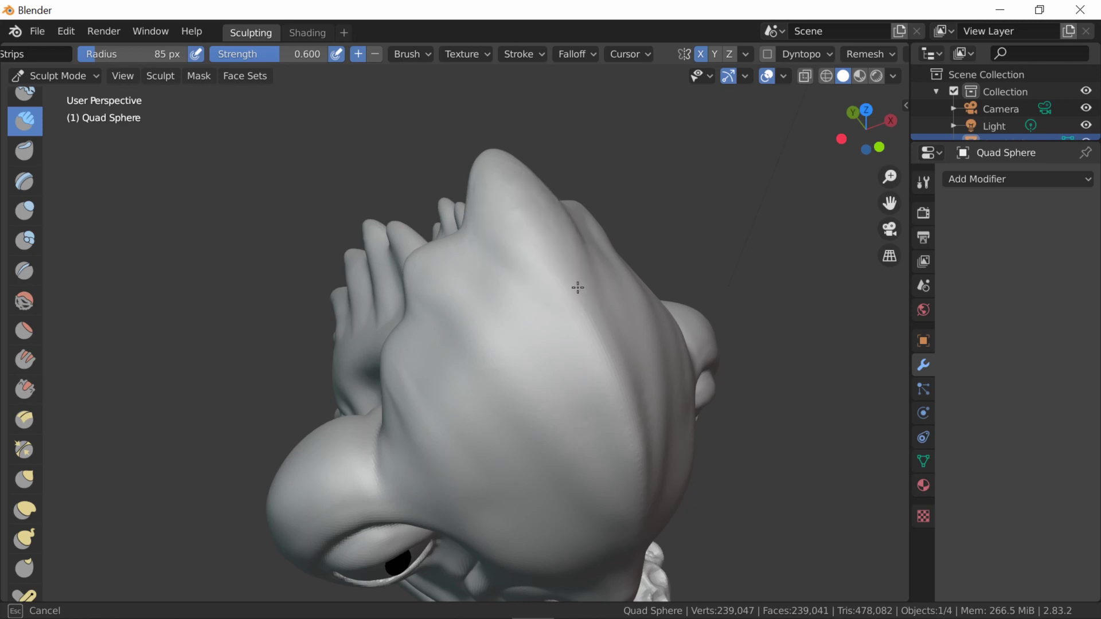
pyautogui.moveTo(578, 288)
pyautogui.mouseDown(button='middle')
pyautogui.moveTo(494, 295)
pyautogui.moveTo(449, 266)
pyautogui.mouseUp(button='middle')
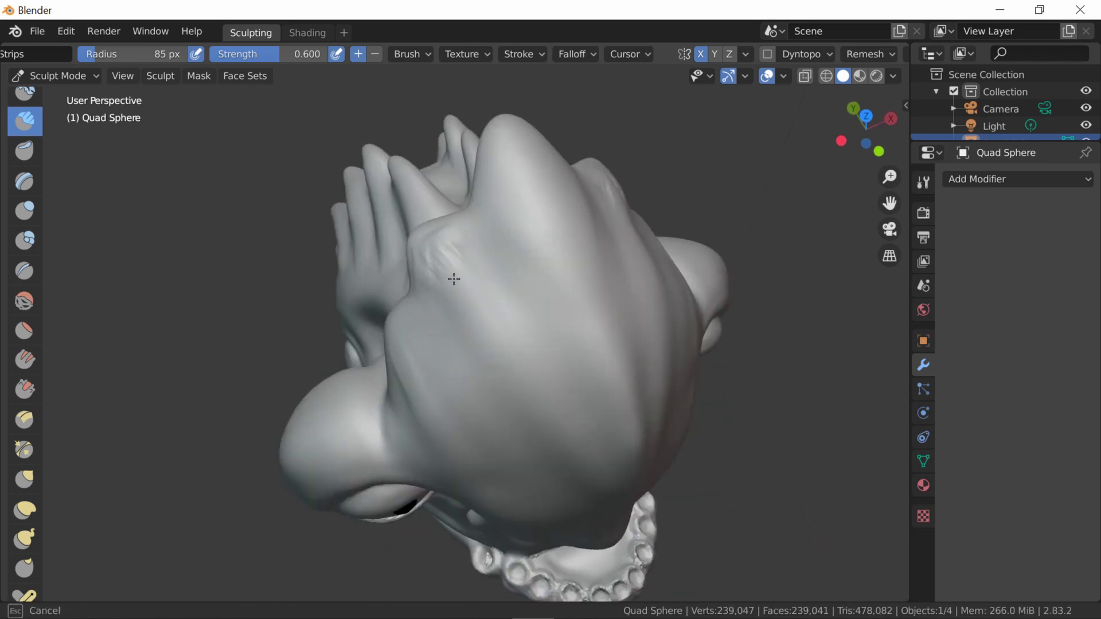
pyautogui.press('x')
pyautogui.moveTo(138, 215); pyautogui.dragTo(615, 476, button='middle')
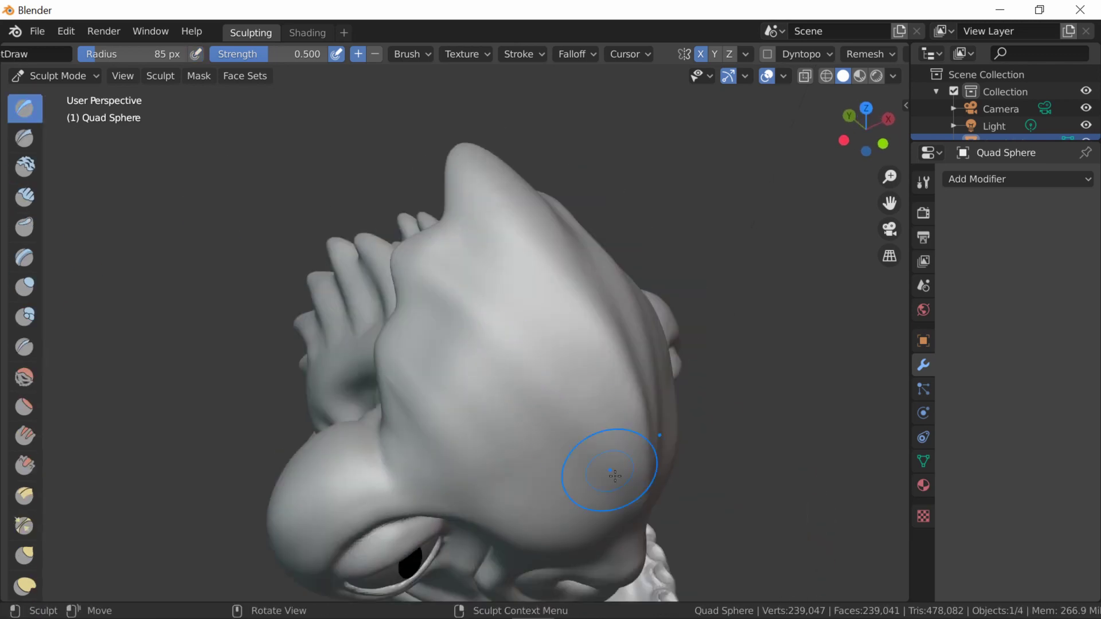
pyautogui.moveTo(430, 268); pyautogui.dragTo(634, 401, button='middle')
pyautogui.moveTo(644, 536)
pyautogui.mouseDown(button='middle')
pyautogui.moveTo(599, 249)
pyautogui.moveTo(462, 240)
pyautogui.mouseUp(button='middle')
pyautogui.moveTo(463, 240); pyautogui.dragTo(608, 541)
pyautogui.moveTo(652, 453)
pyautogui.mouseDown(button='middle')
pyautogui.moveTo(346, 373)
pyautogui.moveTo(310, 316)
pyautogui.moveTo(359, 318)
pyautogui.moveTo(396, 367)
pyautogui.mouseUp(button='middle')
# Step: Pull the lips into a new shape with the Grab brush
pyautogui.press('c')
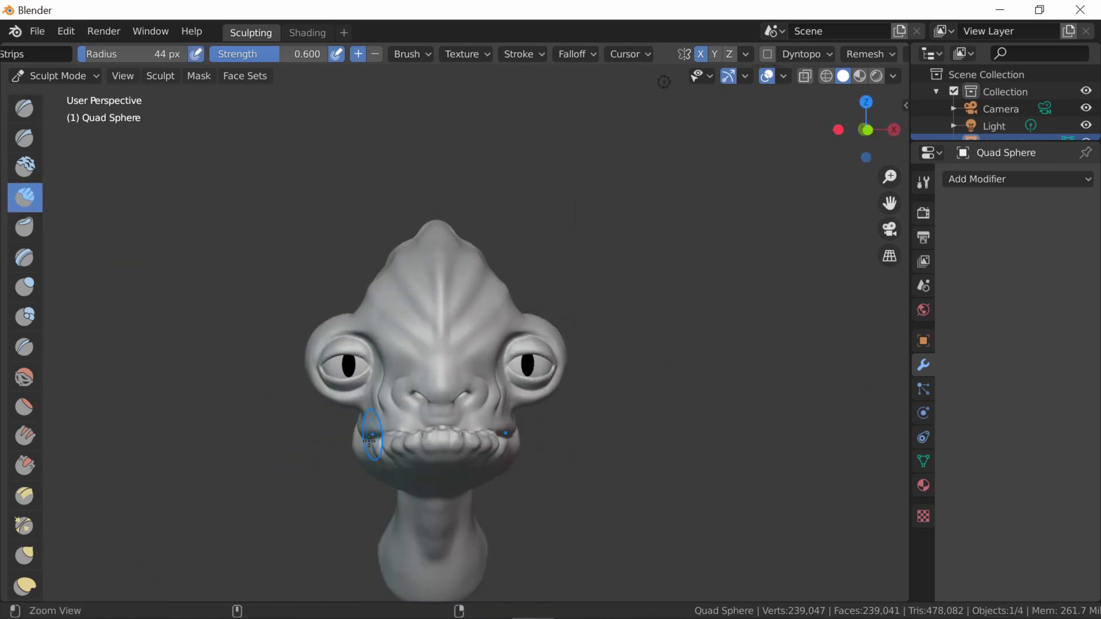
pyautogui.moveTo(424, 401)
pyautogui.keyDown('ctrl'); pyautogui.mouseDown(button='middle')
pyautogui.moveTo(438, 370)
pyautogui.moveTo(364, 392)
pyautogui.moveTo(315, 433)
pyautogui.moveTo(386, 450)
pyautogui.mouseUp(button='middle'); pyautogui.keyUp('ctrl')
pyautogui.hotkey('shift', 'c')
pyautogui.press('g')
pyautogui.moveTo(442, 447); pyautogui.dragTo(480, 450)
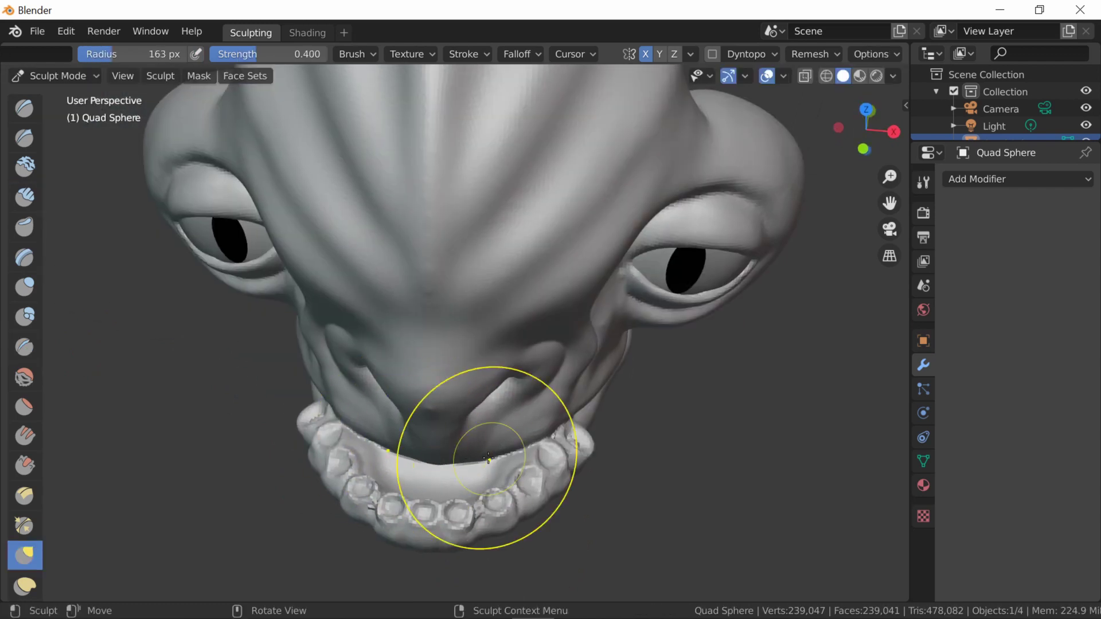
pyautogui.moveTo(479, 450)
pyautogui.mouseDown(button='middle')
pyautogui.moveTo(281, 445)
pyautogui.moveTo(302, 455)
pyautogui.moveTo(363, 447)
pyautogui.moveTo(457, 315)
pyautogui.moveTo(479, 344)
pyautogui.moveTo(505, 258)
pyautogui.moveTo(32, 229)
pyautogui.mouseUp(button='middle')
# Step: Sculpt the teeth and jaw with a smaller Inflate/Deflate brush and Clay strokes
pyautogui.press('f')
pyautogui.click(24, 287)
pyautogui.moveTo(516, 344); pyautogui.dragTo(584, 370, button='middle')
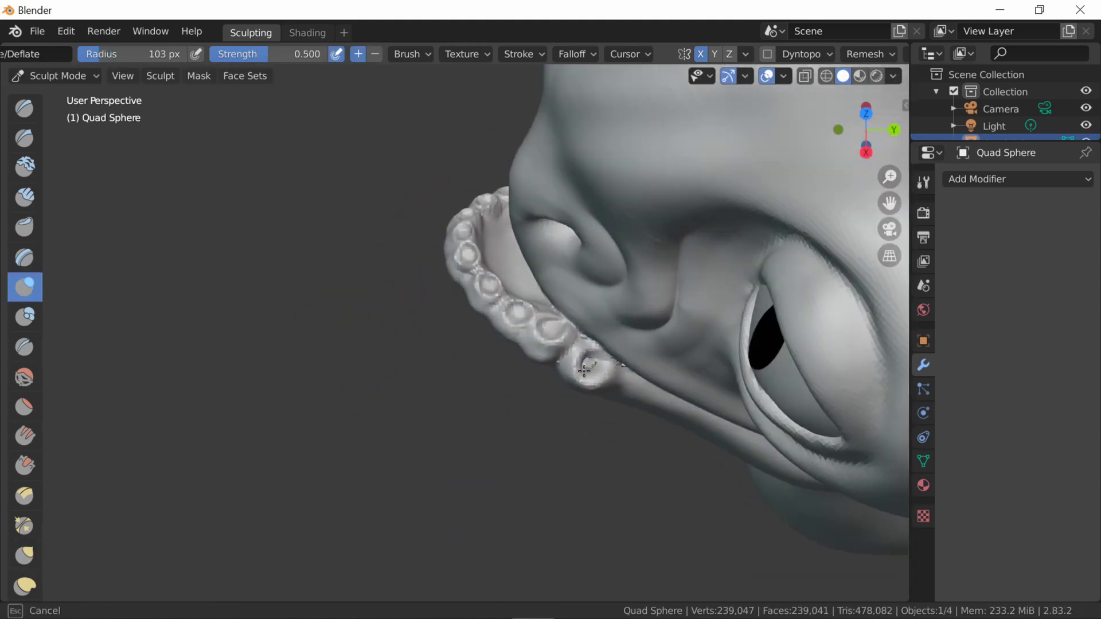
pyautogui.moveTo(480, 268)
pyautogui.mouseDown(button='middle')
pyautogui.moveTo(161, 77)
pyautogui.moveTo(275, 398)
pyautogui.moveTo(493, 382)
pyautogui.moveTo(556, 497)
pyautogui.moveTo(457, 280)
pyautogui.mouseUp(button='middle')
pyautogui.press('c')
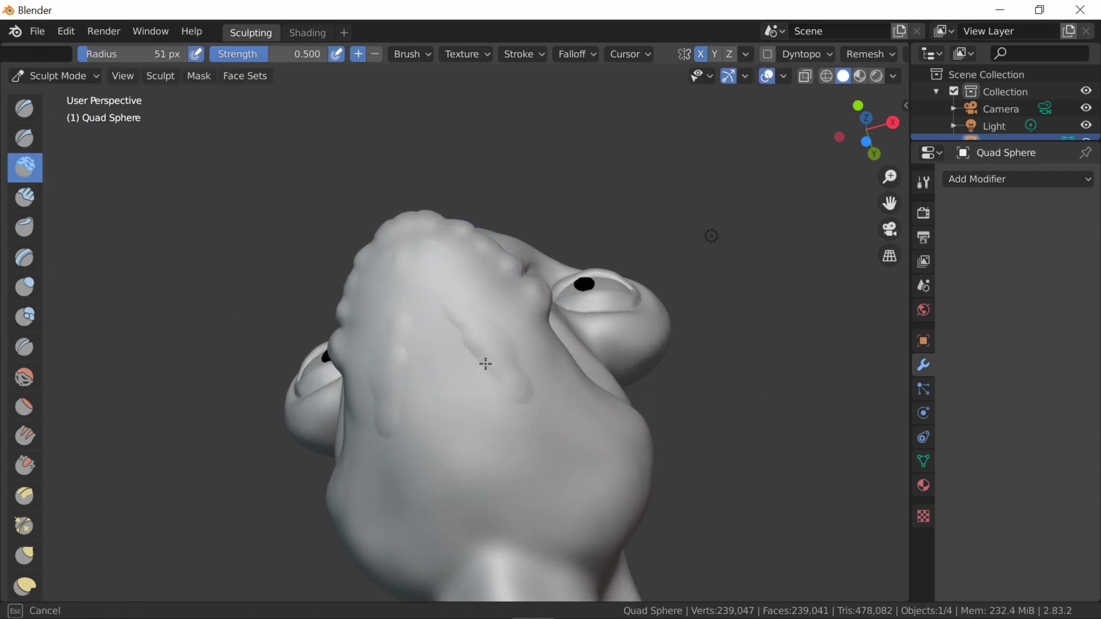
pyautogui.moveTo(432, 242); pyautogui.dragTo(502, 329, button='middle')
pyautogui.moveTo(520, 420)
pyautogui.mouseDown(button='middle')
pyautogui.moveTo(516, 512)
pyautogui.moveTo(422, 315)
pyautogui.mouseUp(button='middle')
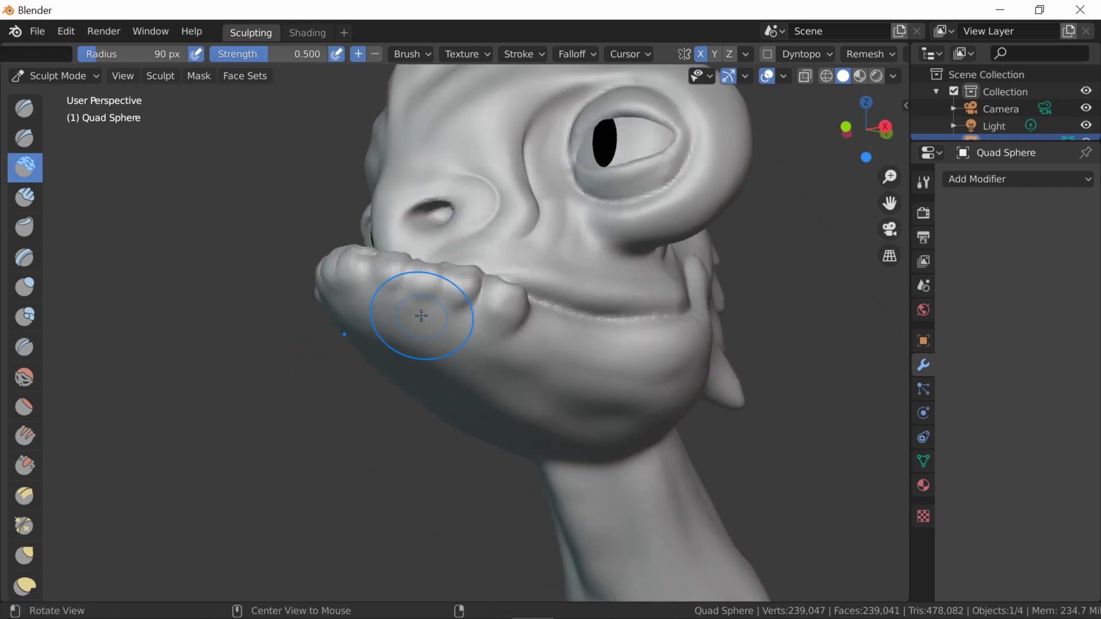
pyautogui.moveTo(343, 310)
pyautogui.mouseDown(button='middle')
pyautogui.moveTo(513, 384)
pyautogui.moveTo(532, 375)
pyautogui.moveTo(516, 402)
pyautogui.moveTo(605, 379)
pyautogui.moveTo(656, 393)
pyautogui.moveTo(585, 394)
pyautogui.moveTo(525, 150)
pyautogui.mouseUp(button='middle')
# Step: Deepen the nose and mouth-corner folds using the Grab, Crease and Clay Strips brushes
pyautogui.press('g')
pyautogui.scroll(-5, 315, 344)
pyautogui.moveTo(315, 344)
pyautogui.mouseDown(button='middle')
pyautogui.moveTo(369, 295)
pyautogui.moveTo(458, 344)
pyautogui.moveTo(634, 398)
pyautogui.moveTo(589, 422)
pyautogui.moveTo(370, 390)
pyautogui.mouseUp(button='middle')
pyautogui.hotkey('shift', 'c')
pyautogui.scroll(4, 487, 369)
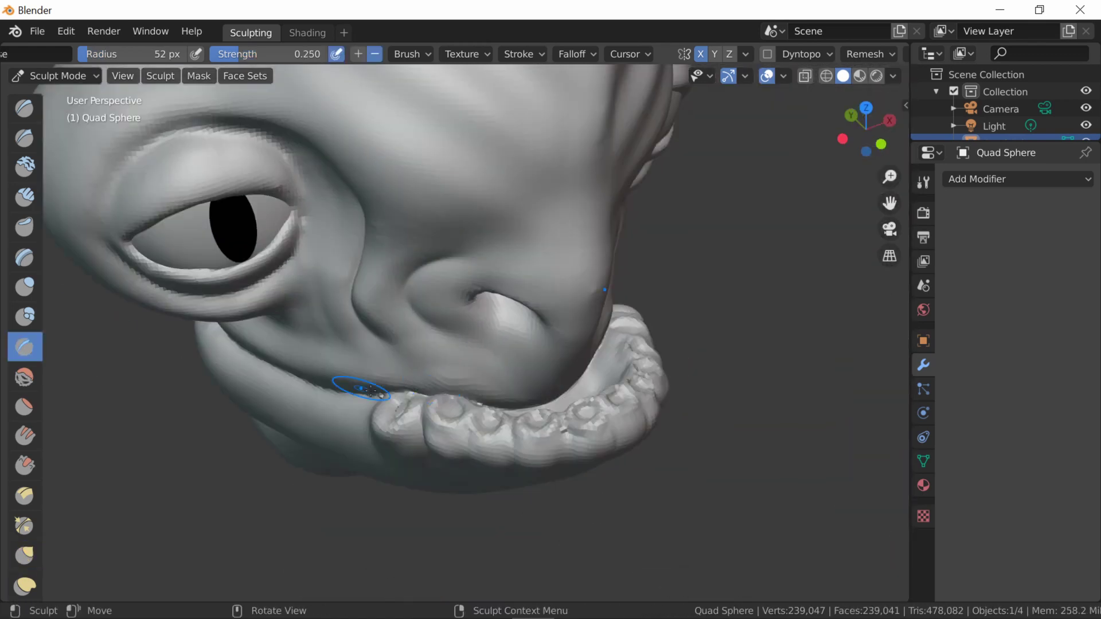
pyautogui.moveTo(347, 319); pyautogui.dragTo(417, 302, button='middle')
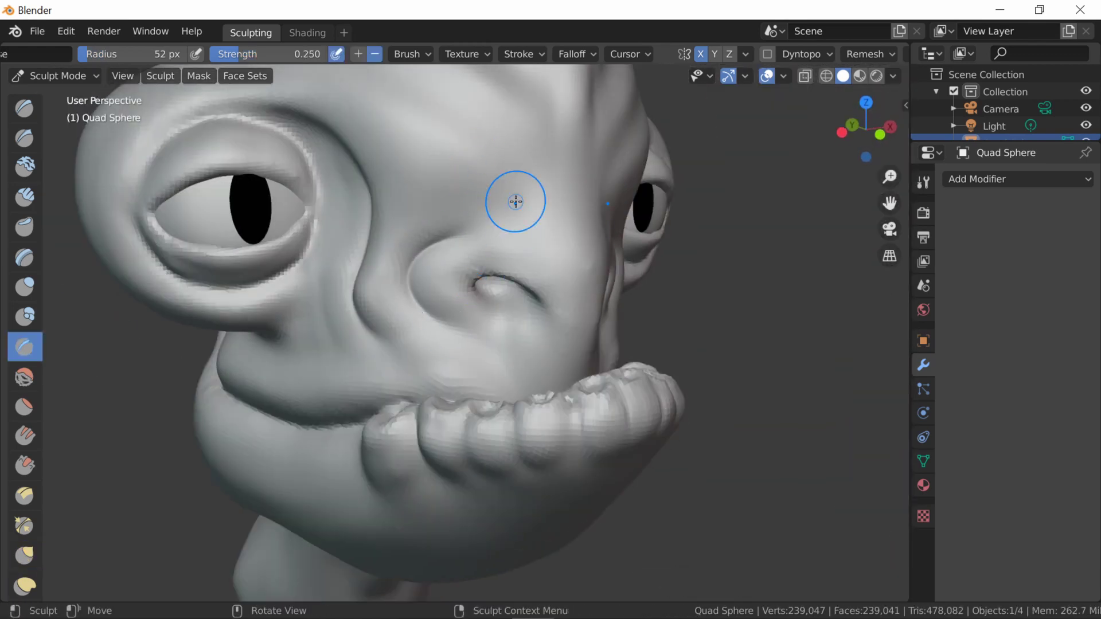
pyautogui.click(25, 197)
pyautogui.moveTo(344, 275)
pyautogui.mouseDown(button='middle')
pyautogui.moveTo(530, 297)
pyautogui.moveTo(386, 461)
pyautogui.moveTo(359, 430)
pyautogui.mouseUp(button='middle')
pyautogui.scroll(-5, 386, 461)
# Step: Draw a groove along the lower jaw with an enlarged Draw brush
pyautogui.press('x')
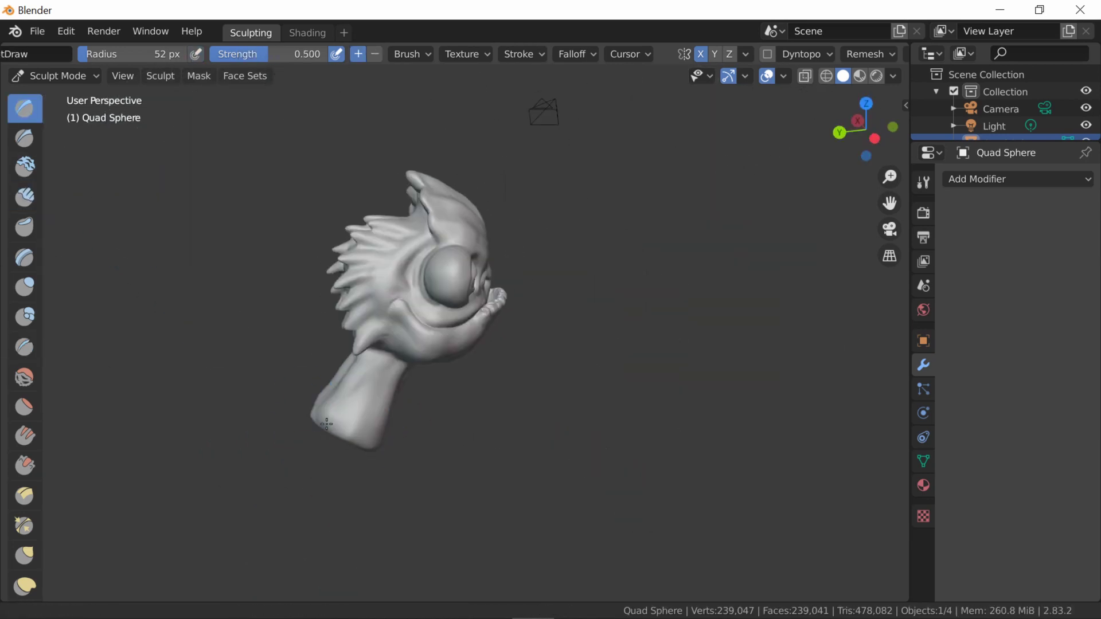
pyautogui.scroll(6, 324, 348)
pyautogui.moveTo(363, 304)
pyautogui.mouseDown(button='middle')
pyautogui.moveTo(377, 329)
pyautogui.moveTo(386, 231)
pyautogui.moveTo(670, 158)
pyautogui.mouseUp(button='middle')
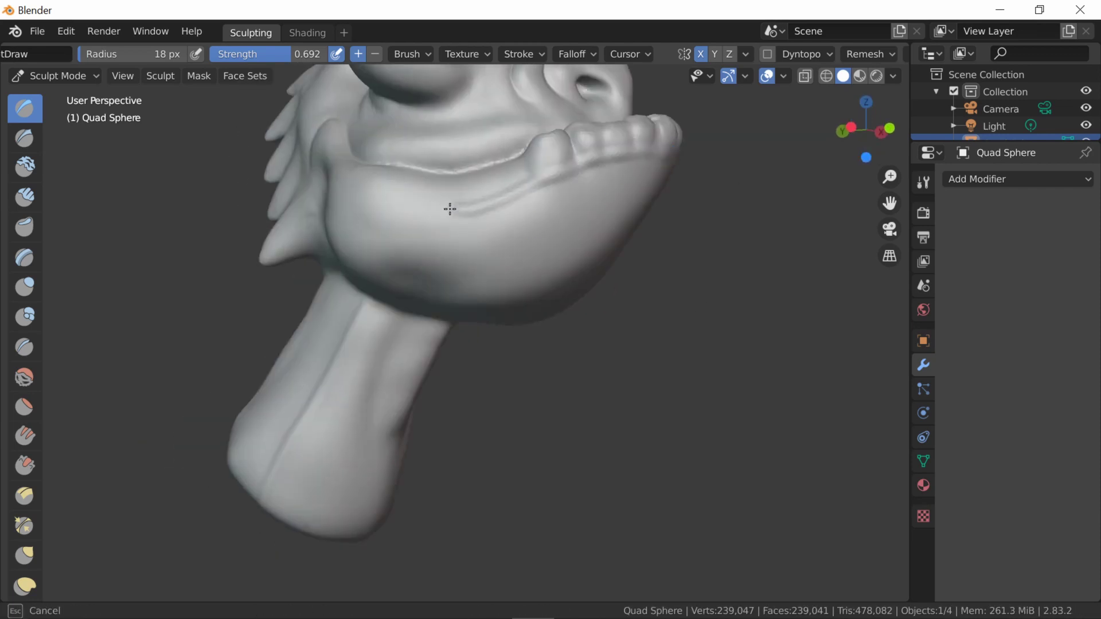
pyautogui.moveTo(450, 209)
pyautogui.mouseDown(button='middle')
pyautogui.moveTo(413, 352)
pyautogui.moveTo(448, 363)
pyautogui.moveTo(484, 324)
pyautogui.moveTo(484, 393)
pyautogui.moveTo(599, 375)
pyautogui.moveTo(520, 361)
pyautogui.mouseUp(button='middle')
pyautogui.scroll(-4, 450, 209)
pyautogui.scroll(3, 519, 370)
pyautogui.press('f')
pyautogui.click(484, 344)
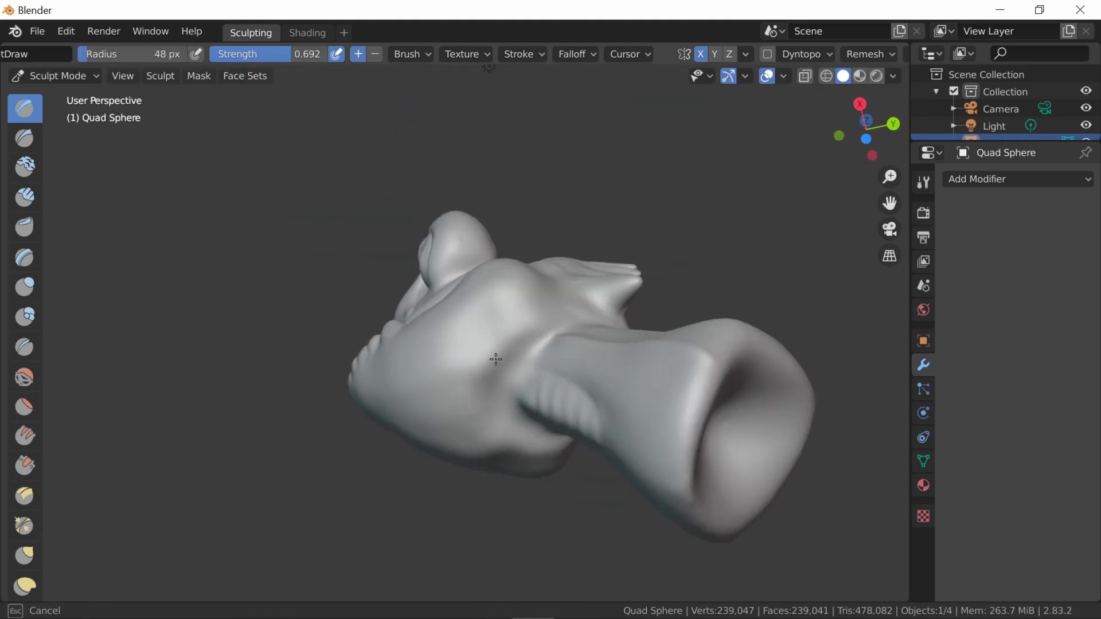
# Step: Sharpen the cheek fold behind the mouth with a smaller Draw brush
pyautogui.moveTo(520, 459)
pyautogui.mouseDown(button='middle')
pyautogui.moveTo(634, 381)
pyautogui.moveTo(576, 376)
pyautogui.mouseUp(button='middle')
pyautogui.scroll(2, 575, 376)
pyautogui.press('f')
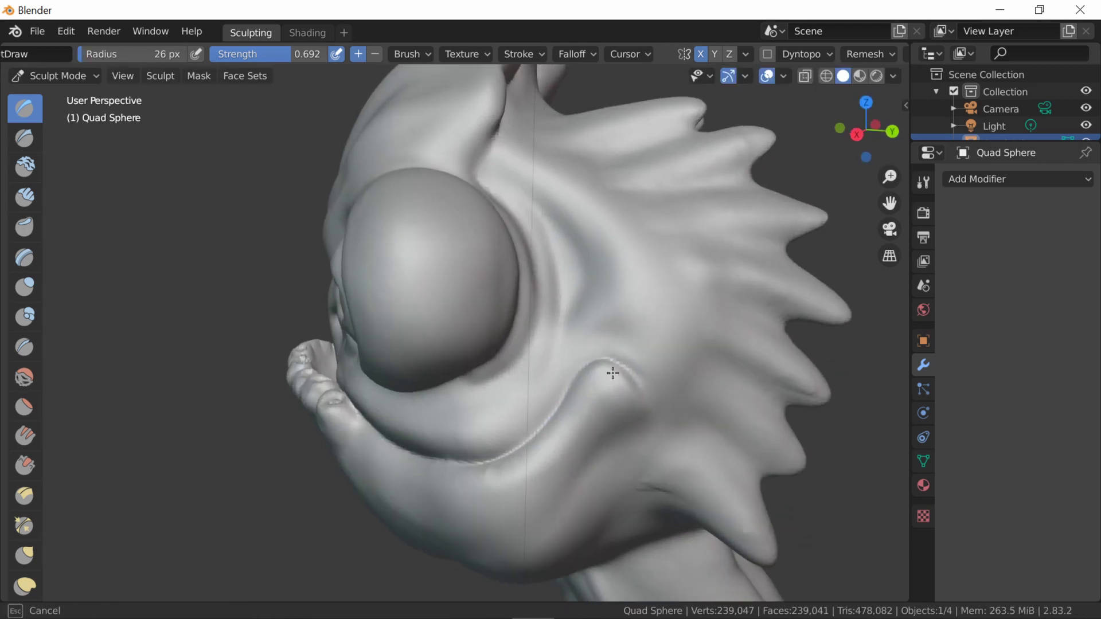
pyautogui.click(534, 436)
pyautogui.moveTo(534, 436); pyautogui.dragTo(419, 463, button='middle')
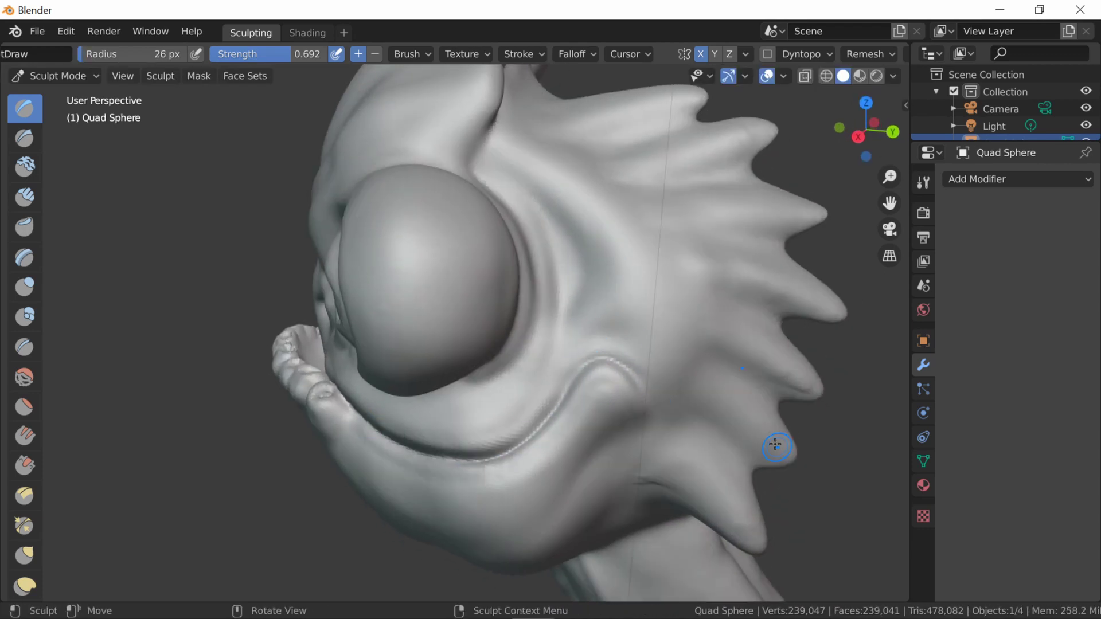
pyautogui.scroll(-3, 768, 133)
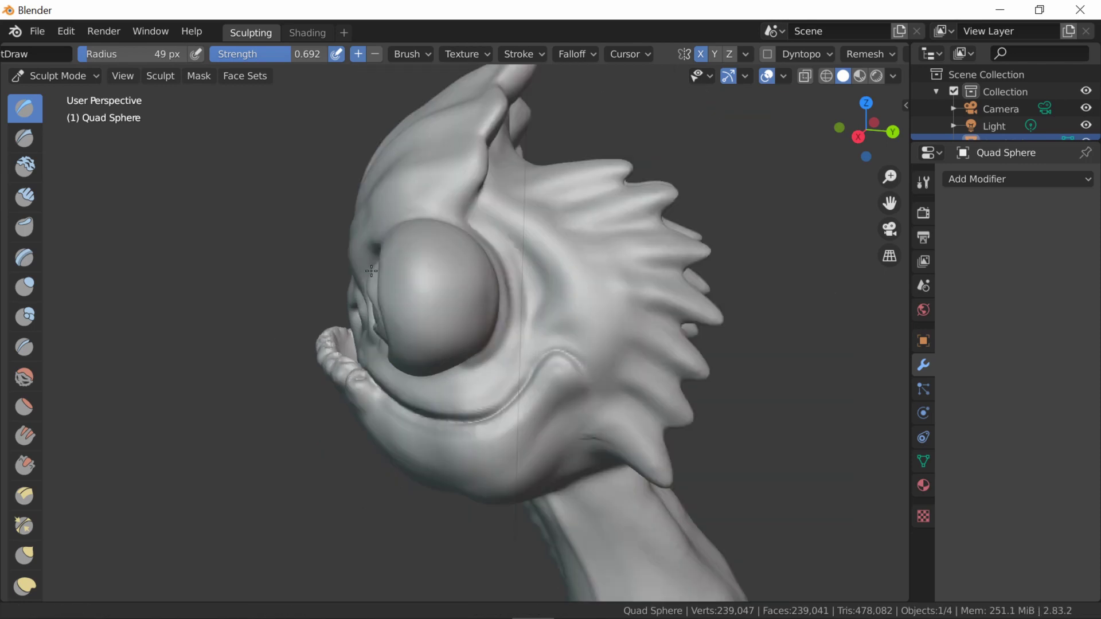
pyautogui.scroll(-2, 403, 335)
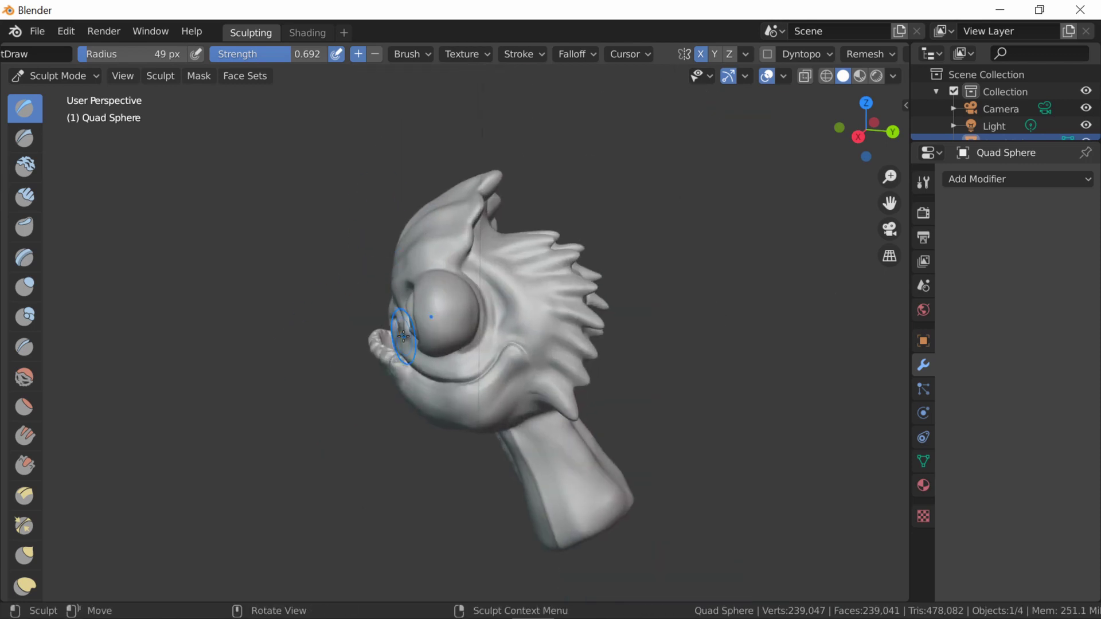
# Step: Switch from Sculpt Mode to Object Mode via the mode dropdown
pyautogui.moveTo(403, 336)
pyautogui.mouseDown(button='middle')
pyautogui.moveTo(471, 321)
pyautogui.moveTo(436, 332)
pyautogui.mouseUp(button='middle')
pyautogui.scroll(-2, 471, 321)
pyautogui.click(55, 76)
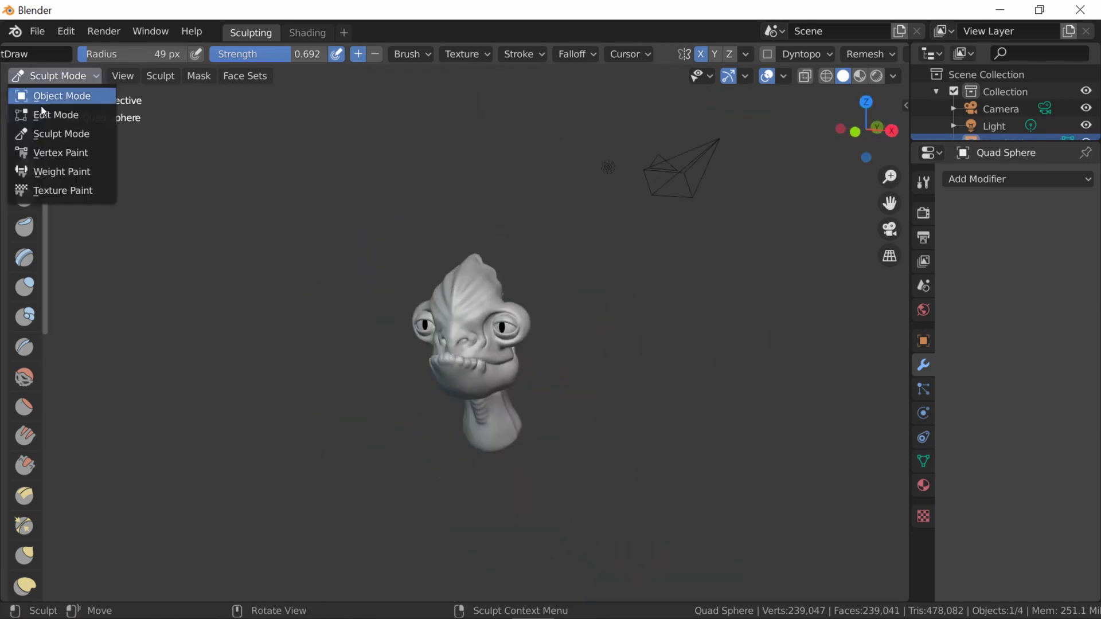
pyautogui.click(43, 96)
pyautogui.scroll(3, 353, 412)
# Step: Add a cylinder, shrink it, and place it tilted at the mouth corner
pyautogui.moveTo(354, 411); pyautogui.dragTo(367, 287, button='middle')
pyautogui.hotkey('shift', 'a')
pyautogui.click(516, 344)
pyautogui.moveTo(491, 396); pyautogui.dragTo(430, 520)
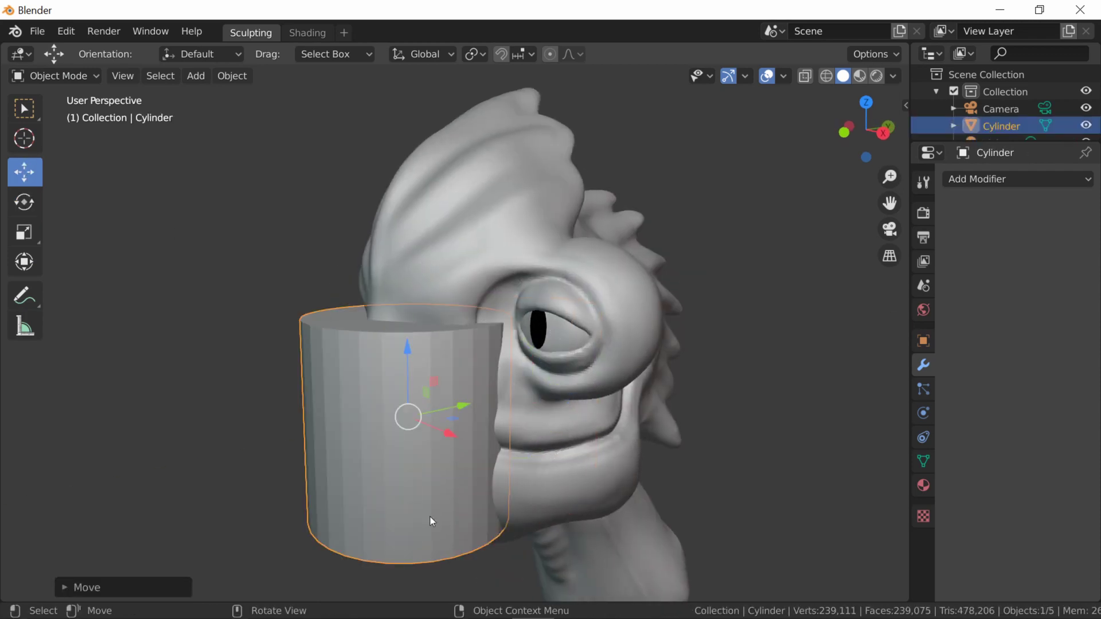
pyautogui.press('s')
pyautogui.click(443, 488)
pyautogui.press('g')
pyautogui.click(430, 443)
pyautogui.press('s')
pyautogui.moveTo(430, 443); pyautogui.dragTo(510, 281, button='middle')
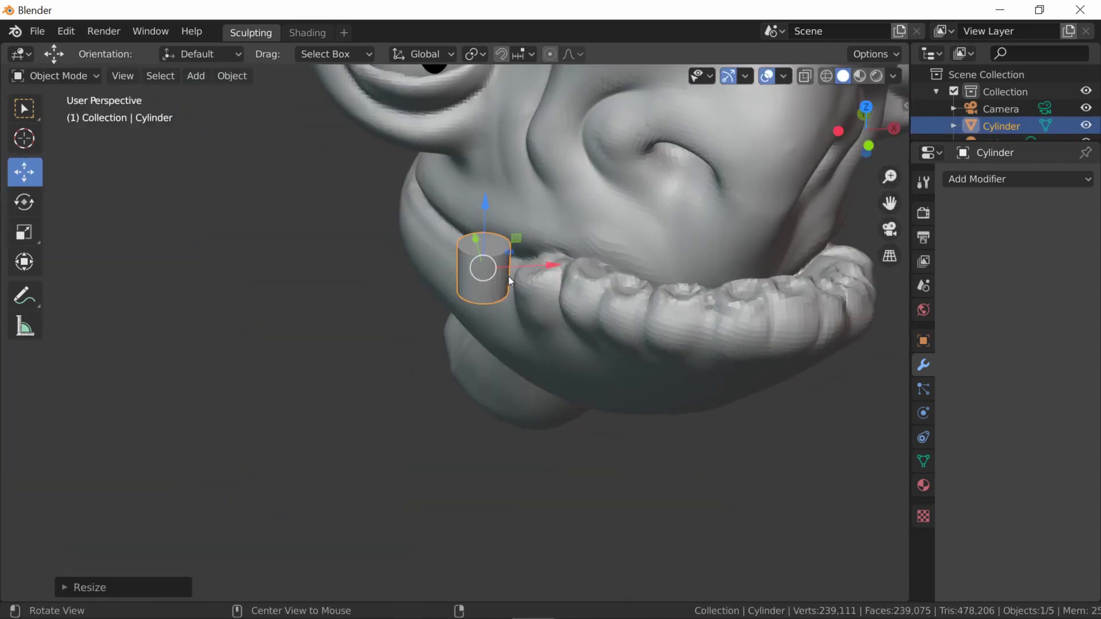
pyautogui.moveTo(487, 233); pyautogui.dragTo(493, 269)
pyautogui.moveTo(493, 270); pyautogui.dragTo(516, 344, button='middle')
# Step: In Edit Mode, scale and tilt the cylinder's top face with Normal orientation
pyautogui.press('s')
pyautogui.click(523, 381)
pyautogui.press('Tab')
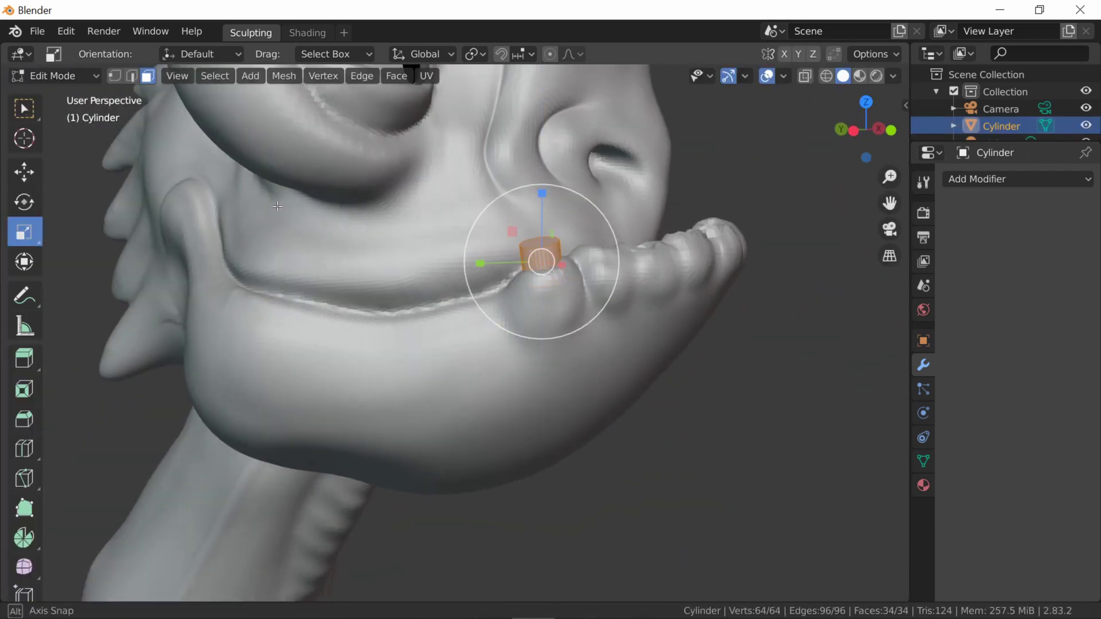
pyautogui.moveTo(524, 381); pyautogui.dragTo(410, 338, button='middle')
pyautogui.hotkey('shift', 'space')
pyautogui.press('g')
pyautogui.click(425, 54)
pyautogui.click(402, 140)
pyautogui.scroll(3, 530, 429)
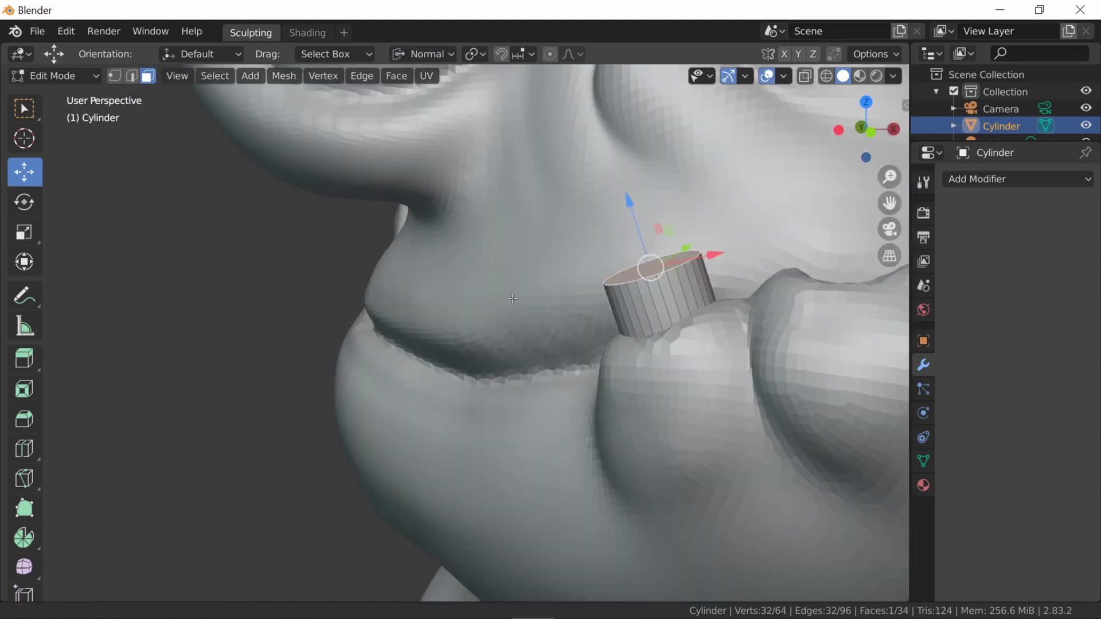
pyautogui.press('s')
pyautogui.click(530, 429)
pyautogui.moveTo(530, 429)
pyautogui.mouseDown(button='middle')
pyautogui.moveTo(619, 367)
pyautogui.moveTo(603, 355)
pyautogui.mouseUp(button='middle')
pyautogui.press('r')
pyautogui.click(608, 367)
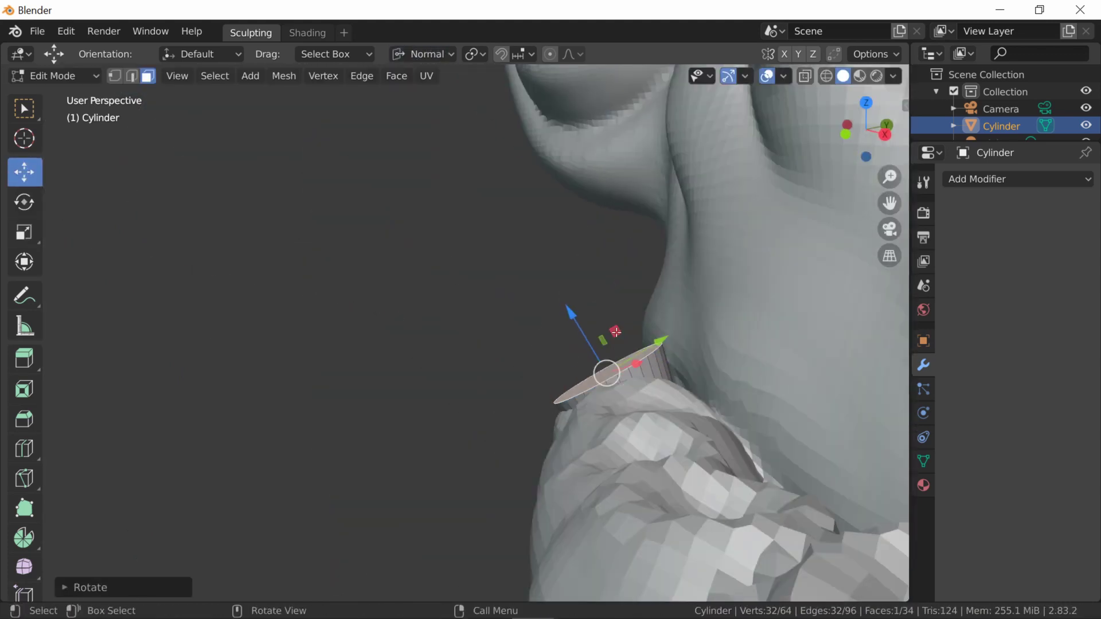
# Step: Extrude the top face, taper it to a cone tip, and add a scaled loop cut
pyautogui.press('e')
pyautogui.click(529, 260)
pyautogui.press('s')
pyautogui.press('g')
pyautogui.click(491, 314)
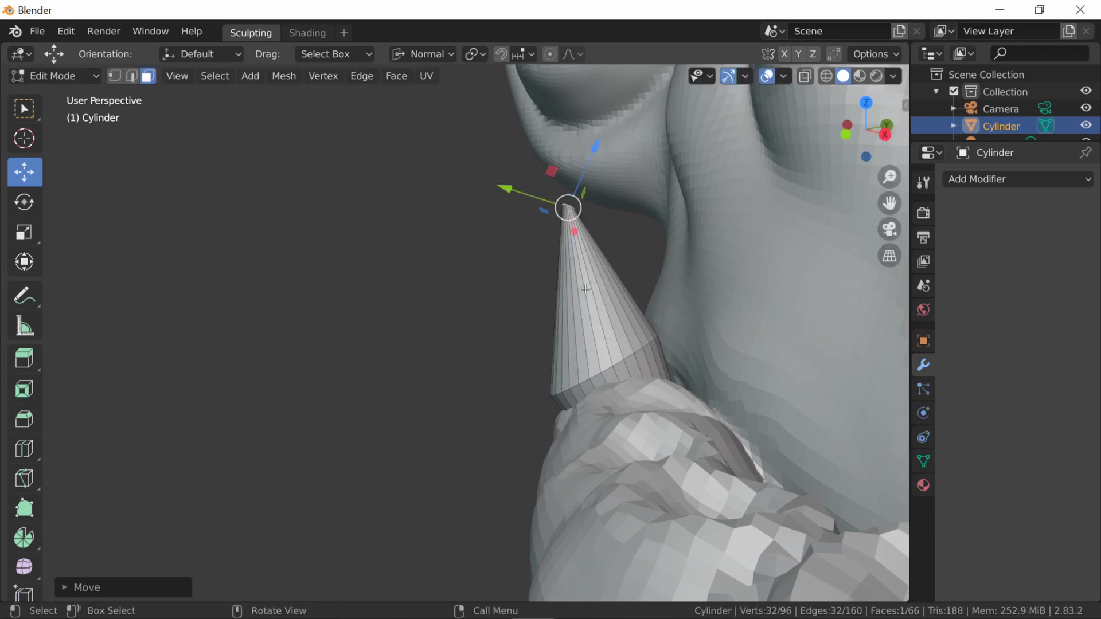
pyautogui.hotkey('ctrl', 'r')
pyautogui.click(597, 292)
pyautogui.press('s')
pyautogui.click(497, 364)
# Step: Shrink the cone's top face and exit Edit Mode
pyautogui.moveTo(497, 364); pyautogui.dragTo(574, 211, button='middle')
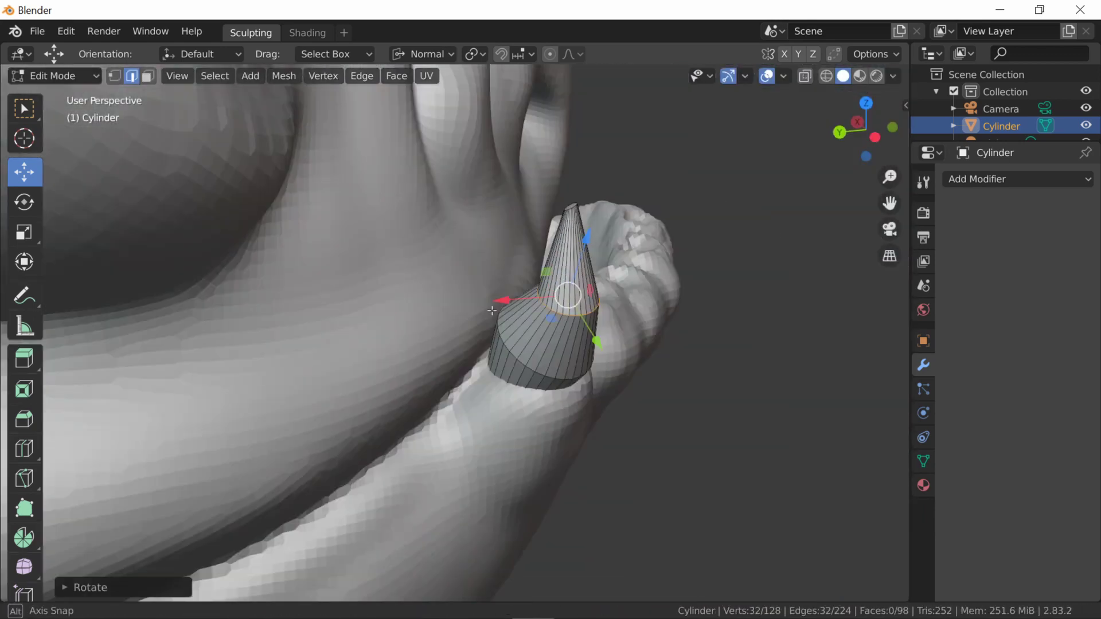
pyautogui.click(574, 211)
pyautogui.press('s')
pyautogui.click(582, 303)
pyautogui.moveTo(582, 302); pyautogui.dragTo(651, 491, button='middle')
pyautogui.press('r')
pyautogui.press('Escape')
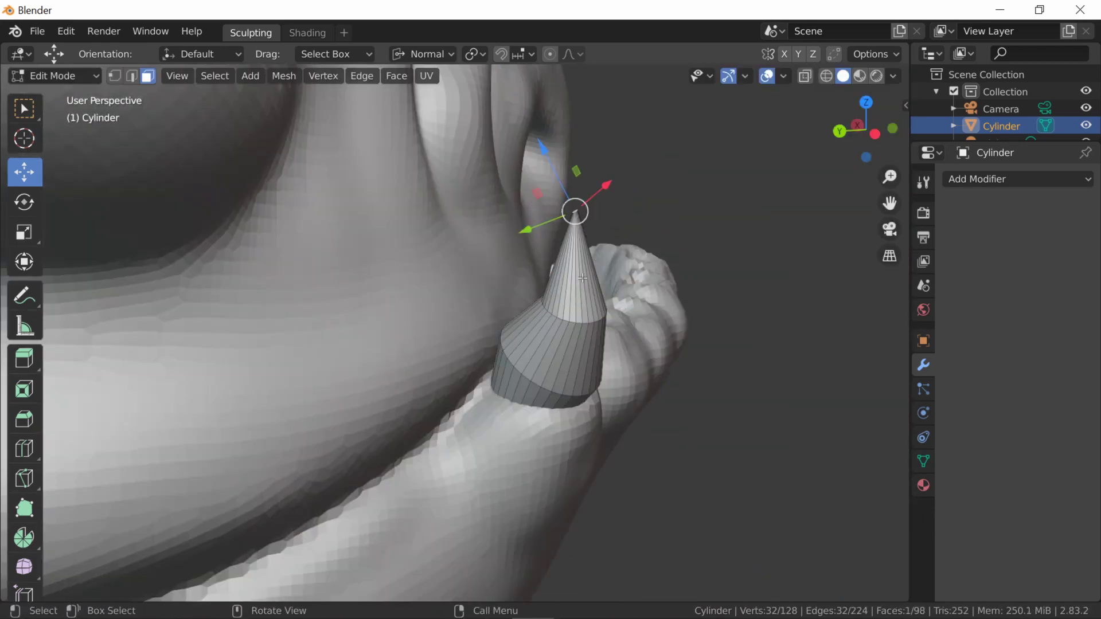
pyautogui.press('Tab')
pyautogui.scroll(-3, 521, 362)
# Step: Apply level-1 subdivision to the cone, tilt it into a fang, and resume sculpting the head
pyautogui.hotkey('ctrl', '1')
pyautogui.moveTo(522, 363); pyautogui.dragTo(490, 418, button='middle')
pyautogui.press('r')
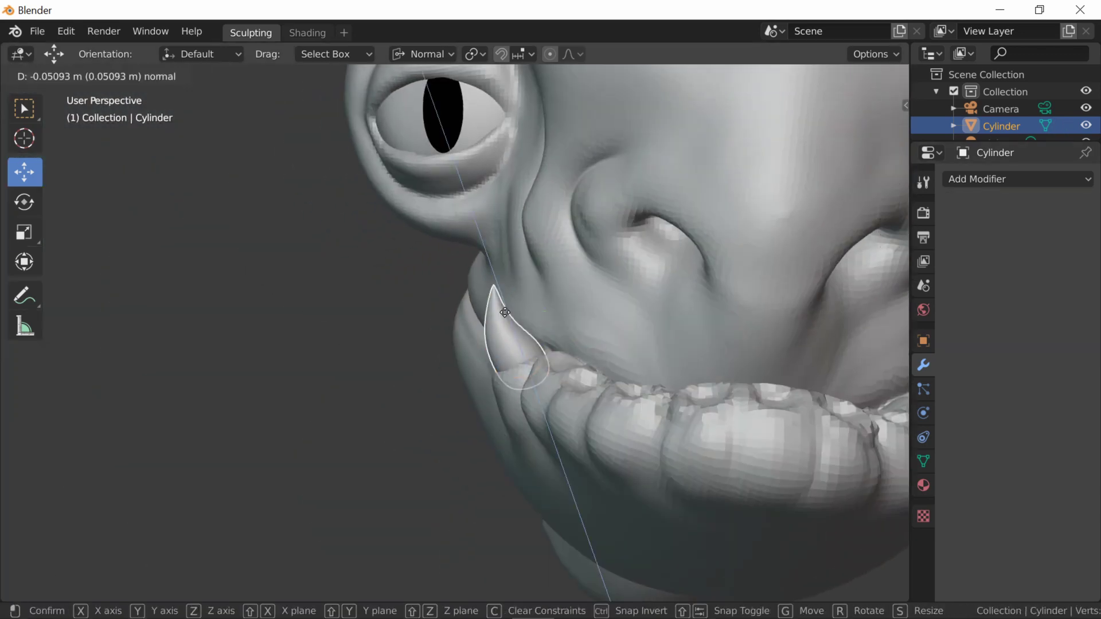
pyautogui.click(490, 419)
pyautogui.click(448, 305)
pyautogui.hotkey('ctrl', 'Tab')
# Step: Build up the lip around the fang's base with Clay Strips
pyautogui.press('g')
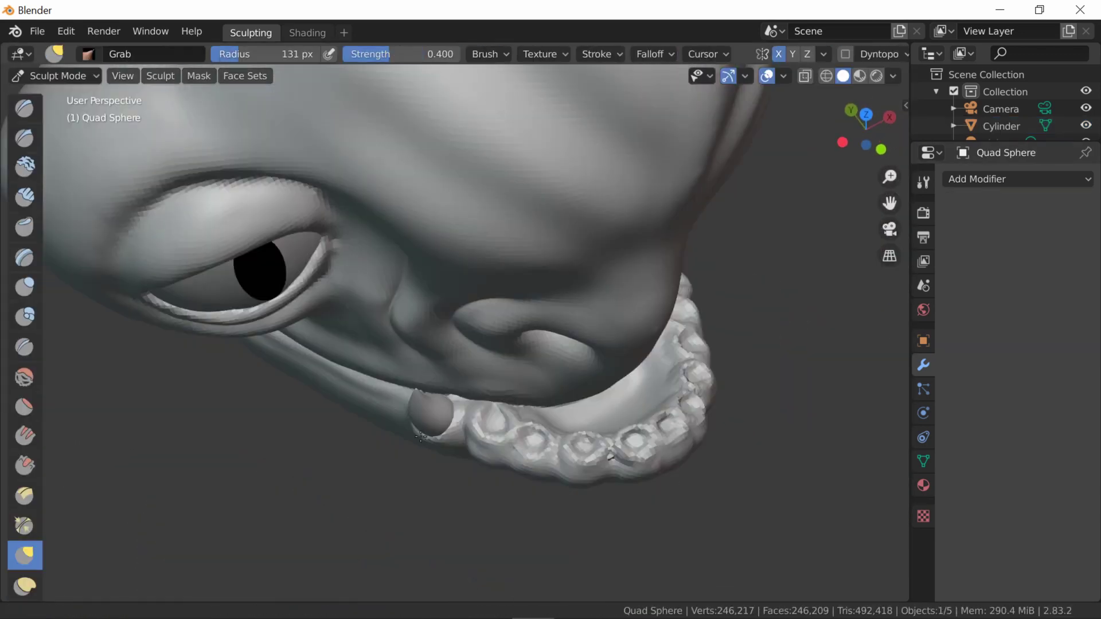
pyautogui.scroll(5, 612, 325)
pyautogui.moveTo(613, 326)
pyautogui.mouseDown(button='middle')
pyautogui.moveTo(580, 324)
pyautogui.moveTo(602, 352)
pyautogui.moveTo(516, 381)
pyautogui.mouseUp(button='middle')
pyautogui.press('c')
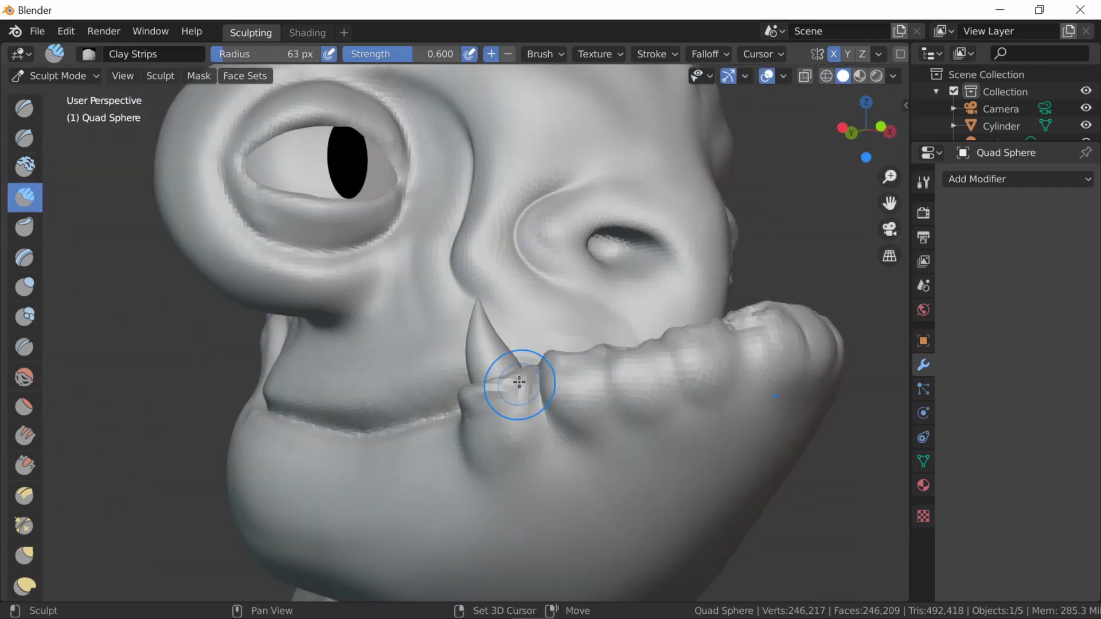
pyautogui.press('g')
pyautogui.press('c')
pyautogui.moveTo(472, 413)
pyautogui.mouseDown(button='middle')
pyautogui.moveTo(567, 419)
pyautogui.moveTo(569, 392)
pyautogui.mouseUp(button='middle')
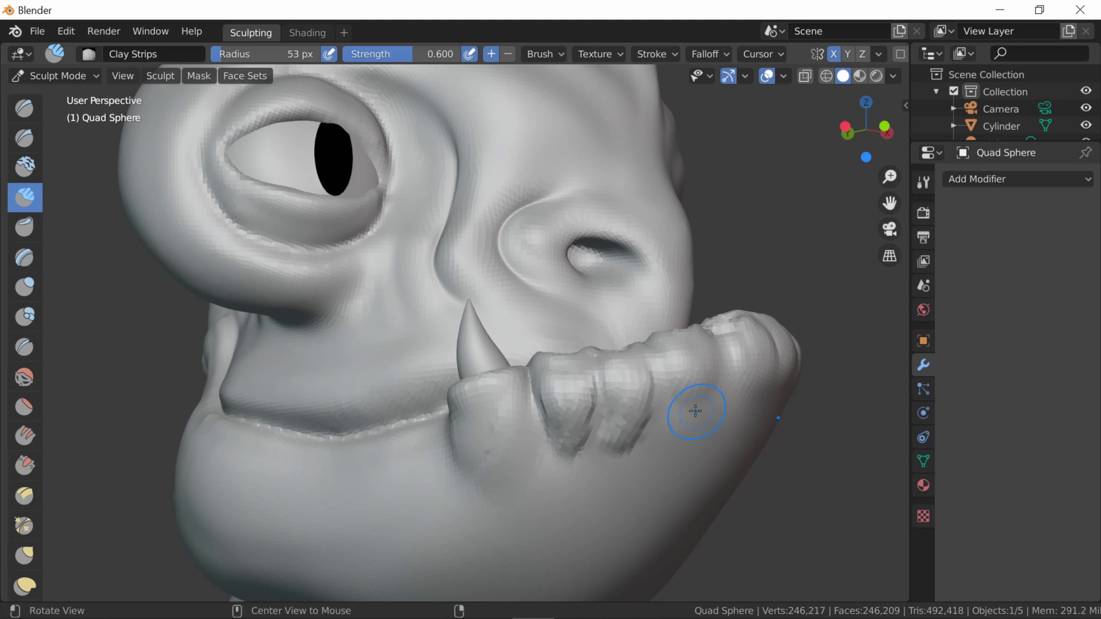
pyautogui.moveTo(696, 411); pyautogui.dragTo(681, 397, button='middle')
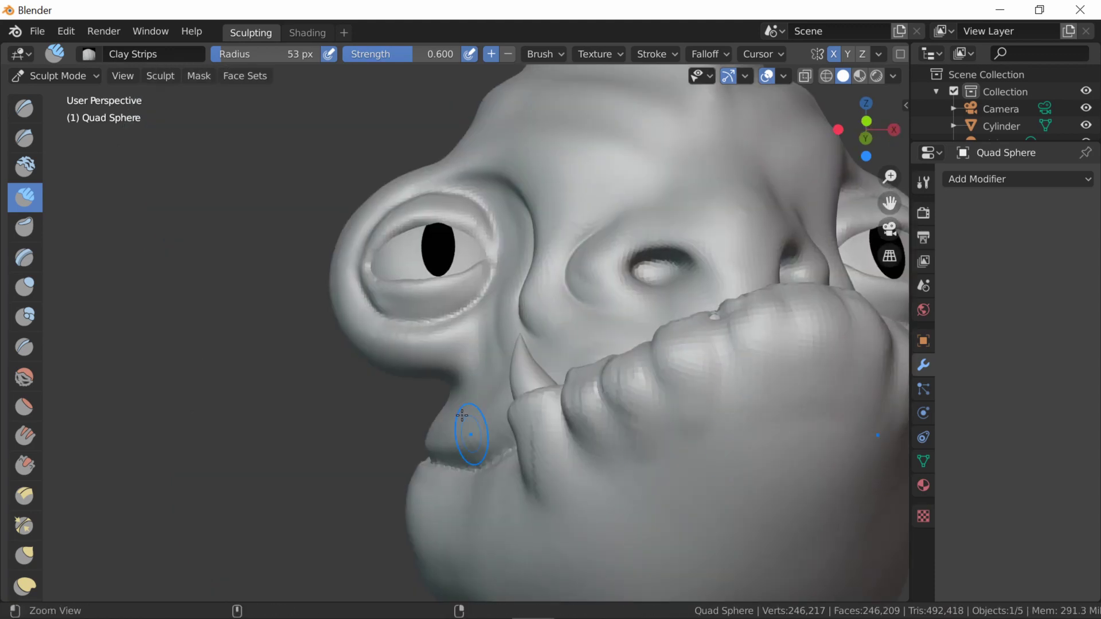
pyautogui.moveTo(462, 415)
pyautogui.keyDown('ctrl'); pyautogui.mouseDown(button='middle')
pyautogui.moveTo(420, 398)
pyautogui.moveTo(480, 385)
pyautogui.mouseUp(button='middle'); pyautogui.keyUp('ctrl')
# Step: Return to Object Mode and select the fang
pyautogui.hotkey('ctrl', 'Tab')
pyautogui.moveTo(459, 328)
pyautogui.mouseDown(button='middle')
pyautogui.moveTo(453, 295)
pyautogui.moveTo(378, 421)
pyautogui.mouseUp(button='middle')
pyautogui.click(453, 295)
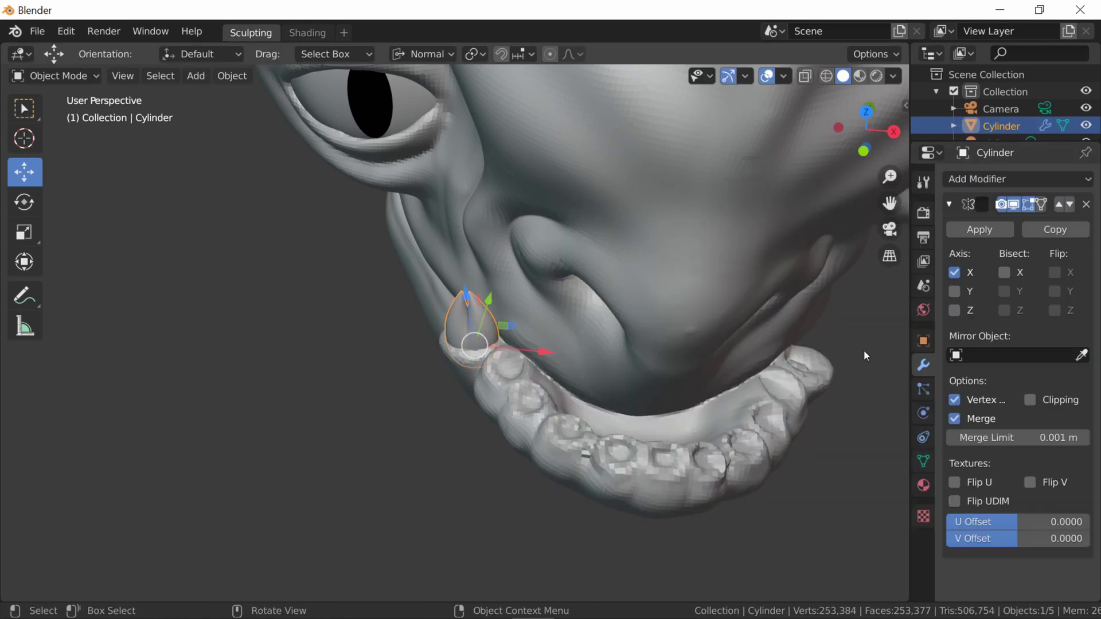
# Step: In Edit Mode on the fang, duplicate it and place the copy beside the first fang
pyautogui.click(44, 78)
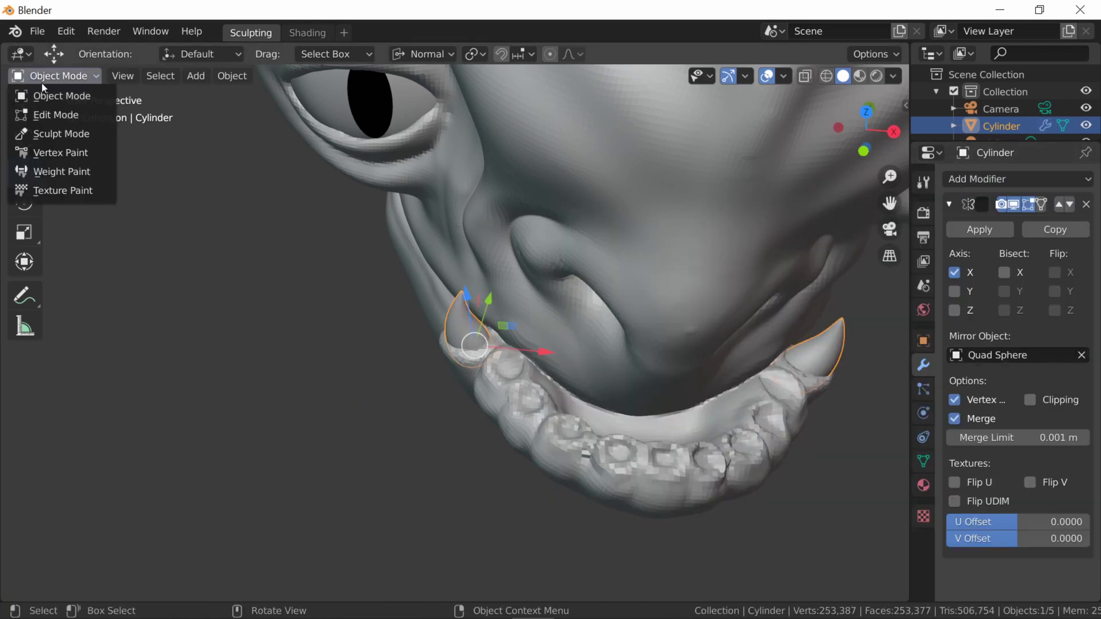
pyautogui.click(55, 115)
pyautogui.moveTo(430, 381)
pyautogui.mouseDown(button='middle')
pyautogui.moveTo(430, 307)
pyautogui.moveTo(436, 344)
pyautogui.mouseUp(button='middle')
pyautogui.hotkey('shift', 'd')
pyautogui.click(427, 331)
pyautogui.press('g')
pyautogui.click(453, 321)
# Step: Using world axes, select the second fang and adjust its height along Z
pyautogui.hotkey('alt', 'a')
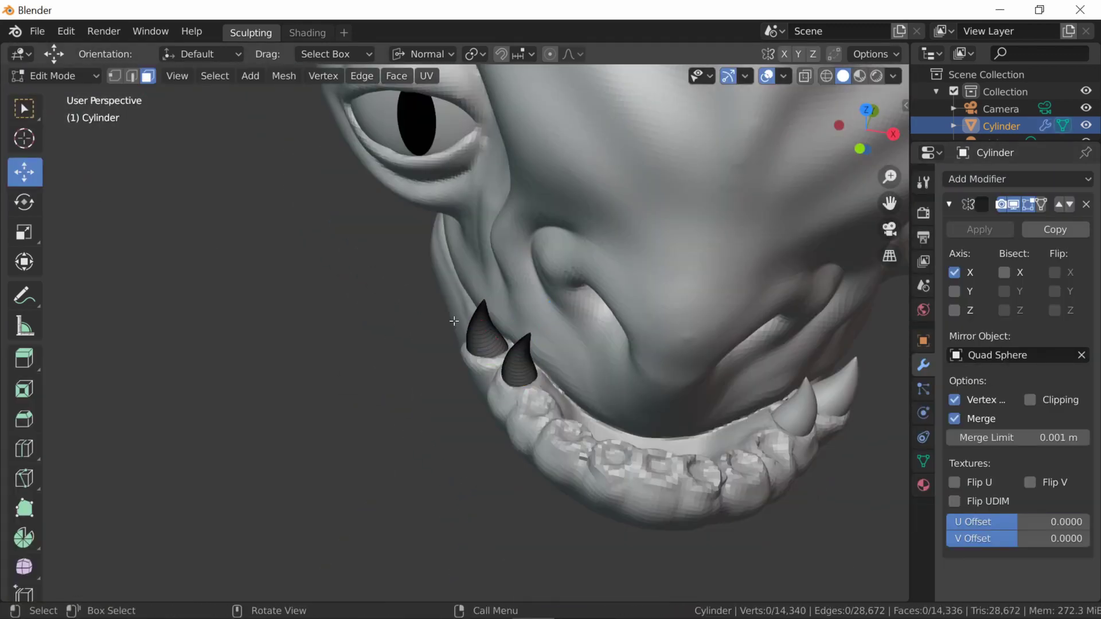
pyautogui.click(424, 54)
pyautogui.click(425, 81)
pyautogui.press('l')
pyautogui.moveTo(519, 361); pyautogui.dragTo(540, 406, button='middle')
pyautogui.press('g')
pyautogui.press('z')
pyautogui.click(540, 406)
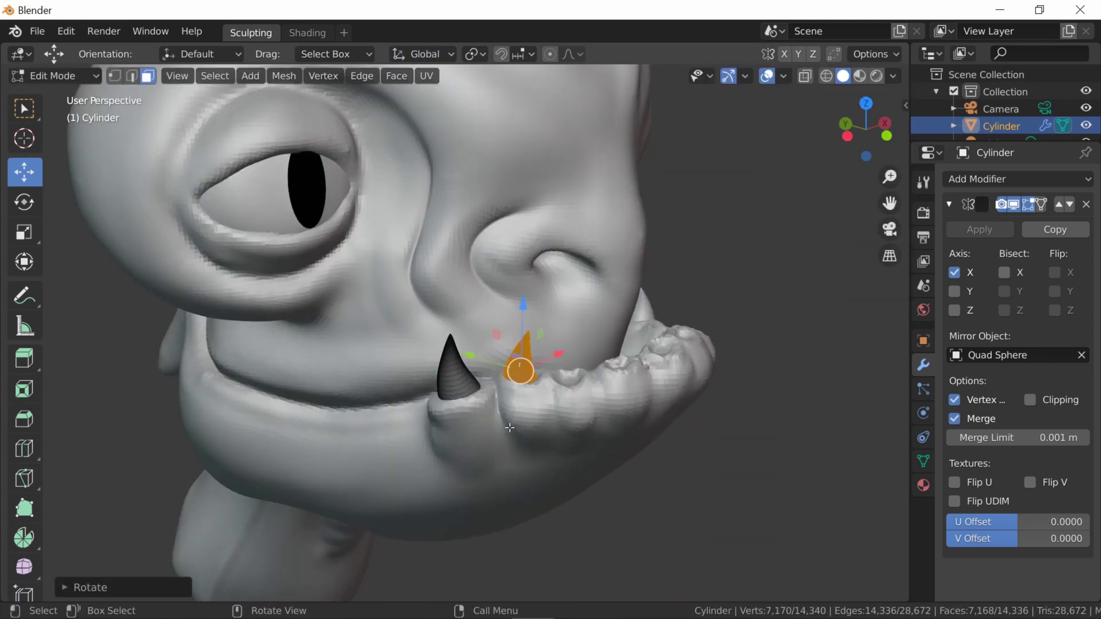
# Step: Duplicate another fang and rotate the right and left fangs around Z to angle them
pyautogui.hotkey('shift', 'd')
pyautogui.click(565, 378)
pyautogui.moveTo(565, 378)
pyautogui.mouseDown(button='middle')
pyautogui.moveTo(401, 321)
pyautogui.moveTo(545, 458)
pyautogui.mouseUp(button='middle')
pyautogui.press('l')
pyautogui.press('r')
pyautogui.press('z')
pyautogui.press('z')
pyautogui.click(625, 456)
pyautogui.click(523, 357)
pyautogui.press('l')
pyautogui.press('r')
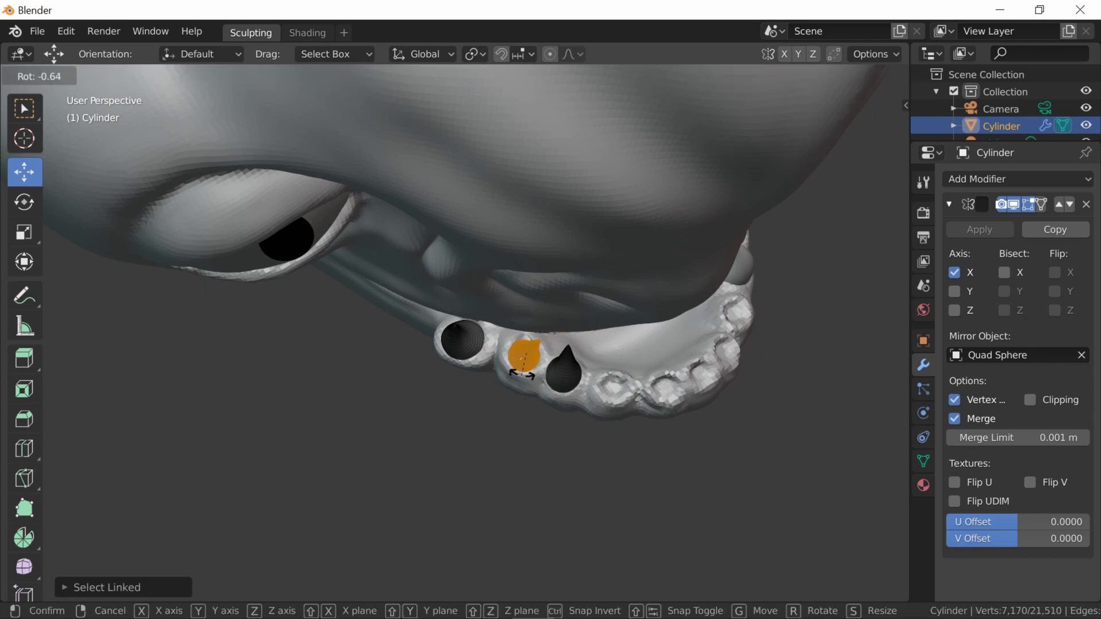
pyautogui.click(550, 402)
# Step: Copy a fang further right along the jaw and set its height along Z
pyautogui.click(564, 372)
pyautogui.press('l')
pyautogui.hotkey('shift', 'd')
pyautogui.click(686, 455)
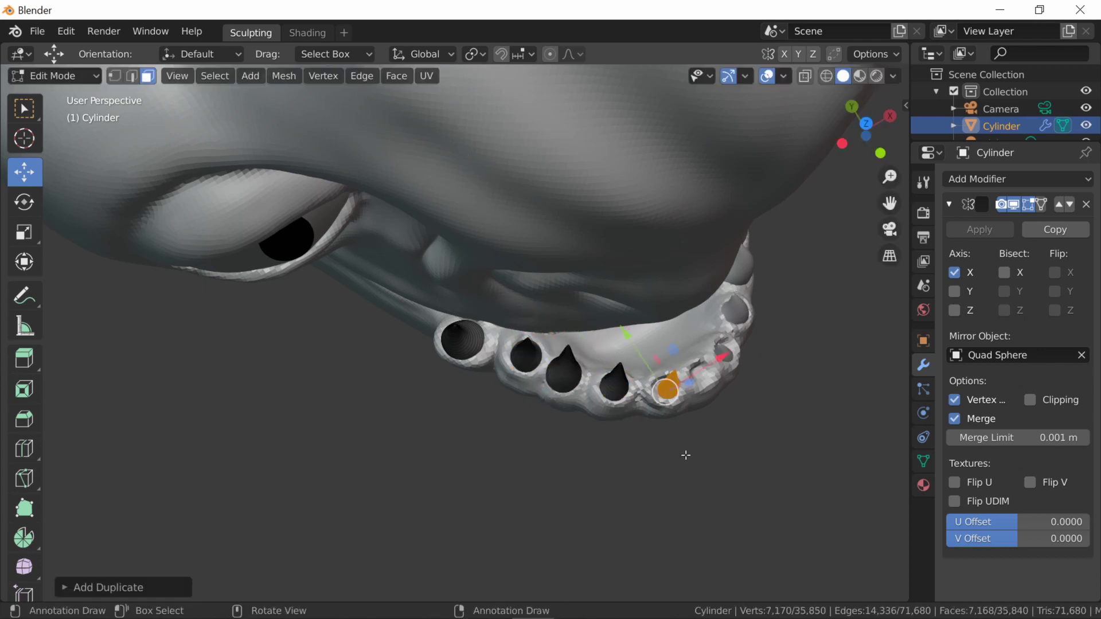
pyautogui.moveTo(686, 454); pyautogui.dragTo(728, 426, button='middle')
pyautogui.press('g')
pyautogui.press('z')
pyautogui.click(727, 426)
# Step: Leave Edit Mode and put the head mesh back into Sculpt Mode
pyautogui.press('l')
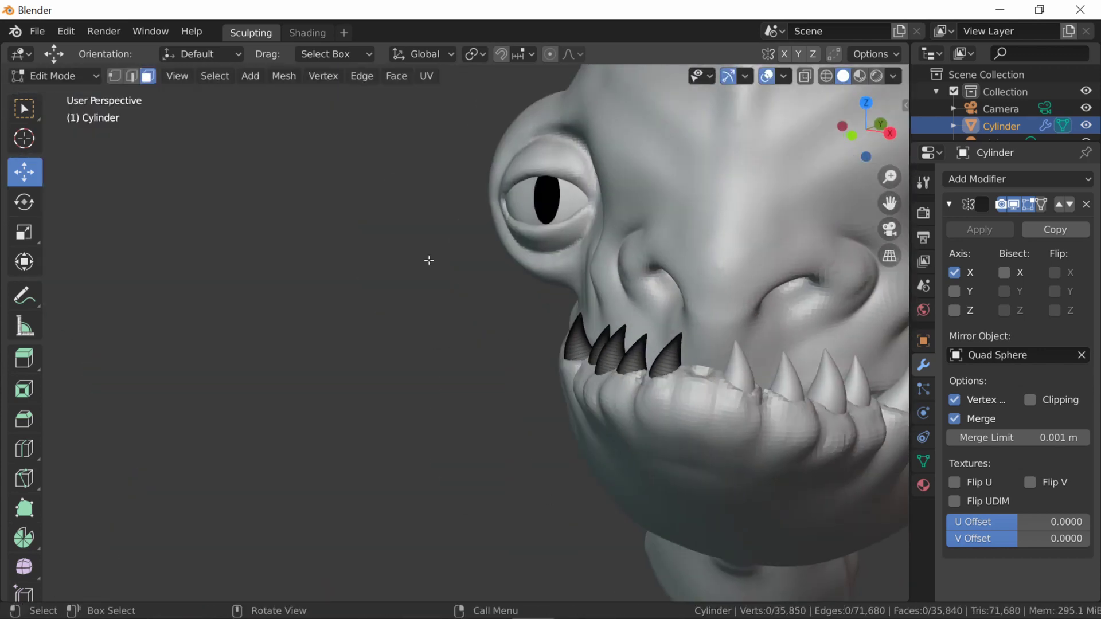
pyautogui.press('Tab')
pyautogui.click(810, 54)
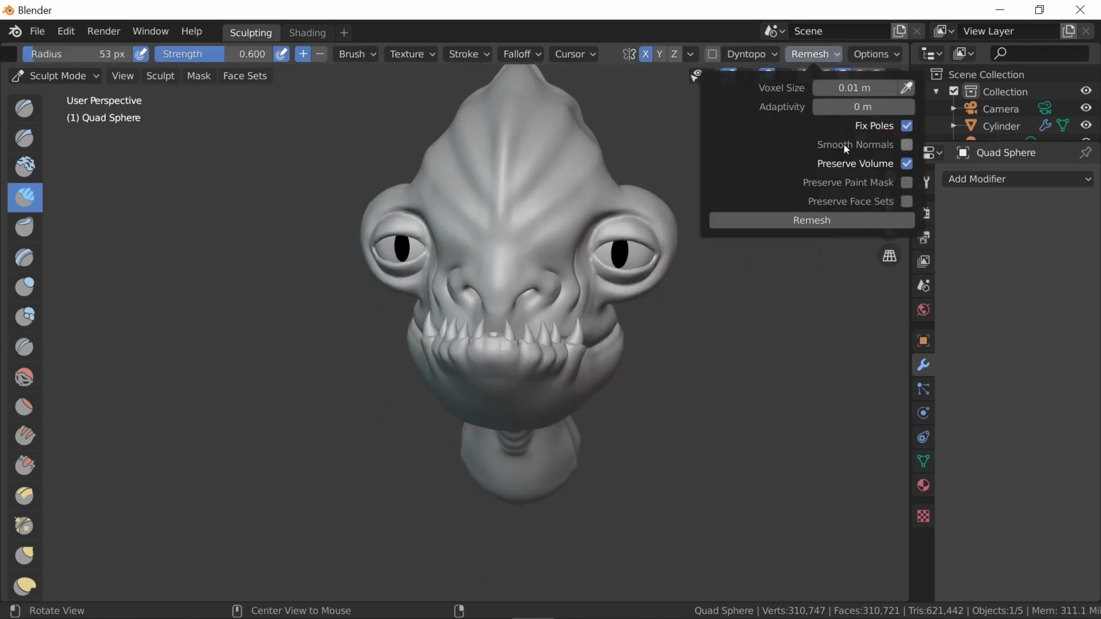
# Step: Build Clay Strips ridges along the lower lip beside the tooth
pyautogui.moveTo(768, 207); pyautogui.dragTo(679, 346, button='middle')
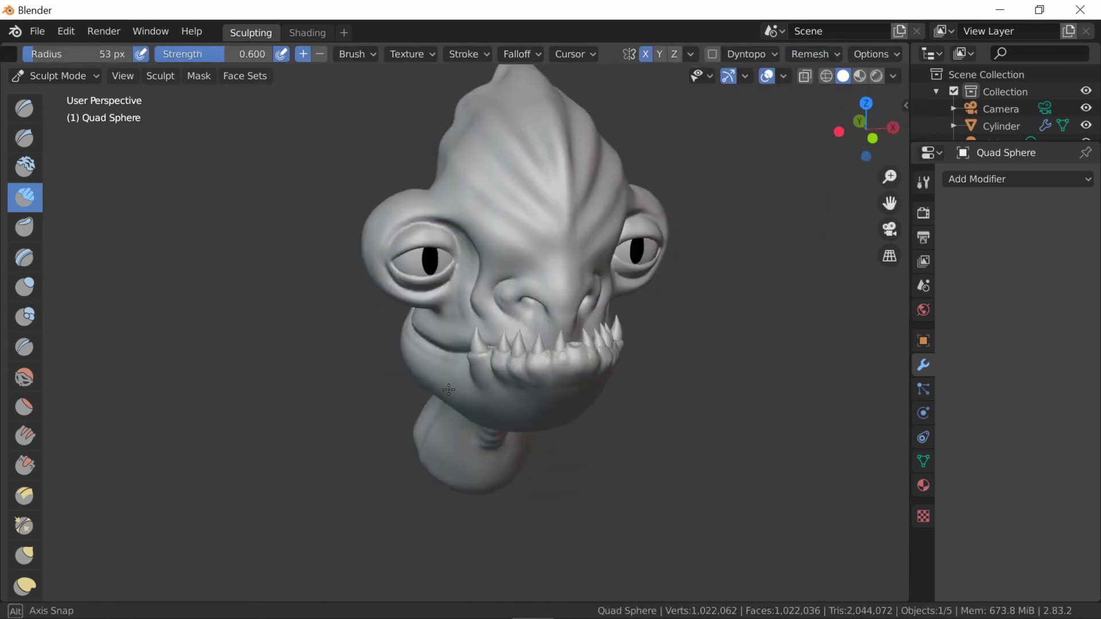
pyautogui.scroll(5, 678, 346)
pyautogui.moveTo(670, 362); pyautogui.dragTo(611, 365)
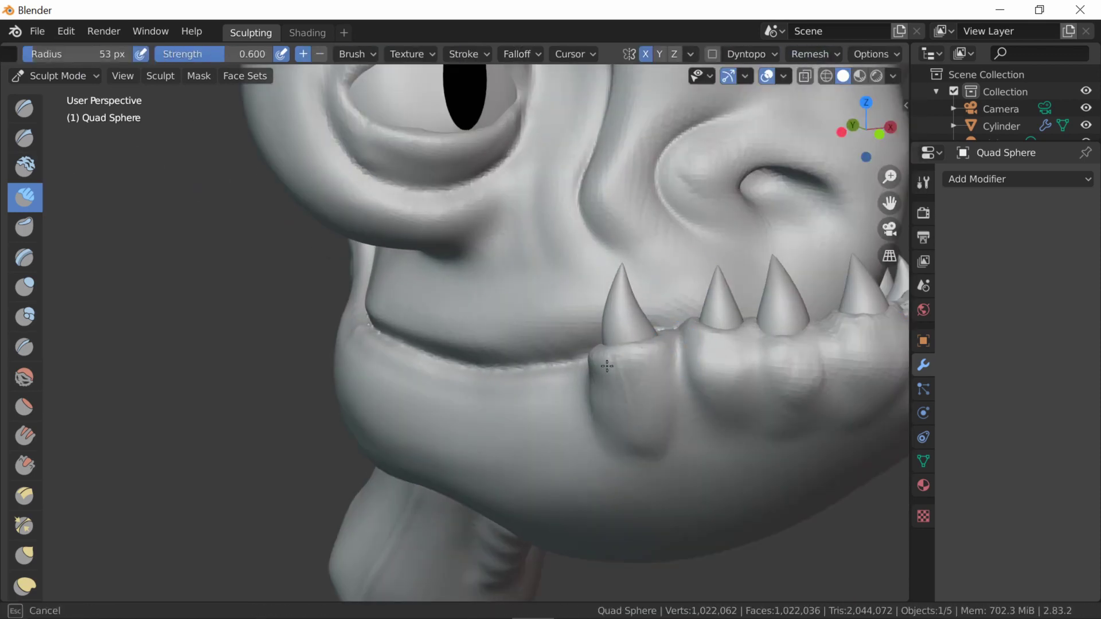
pyautogui.moveTo(607, 366); pyautogui.dragTo(728, 361, button='middle')
pyautogui.moveTo(729, 362); pyautogui.dragTo(733, 435)
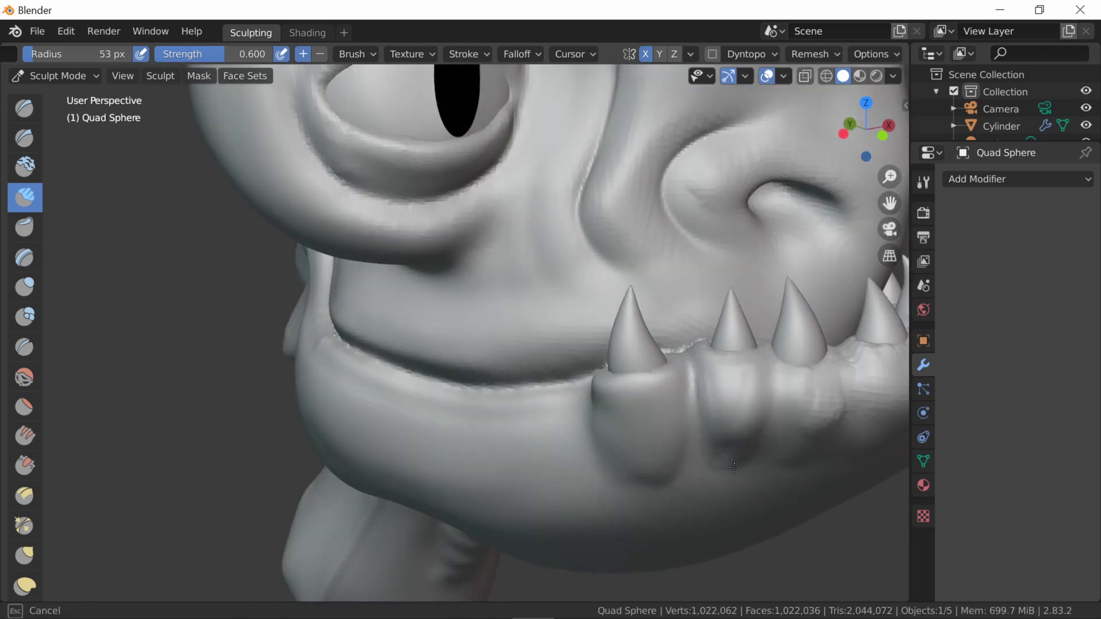
# Step: Viewing from under the jaw, sculpt gum ridges around the tooth bases
pyautogui.scroll(-4, 766, 484)
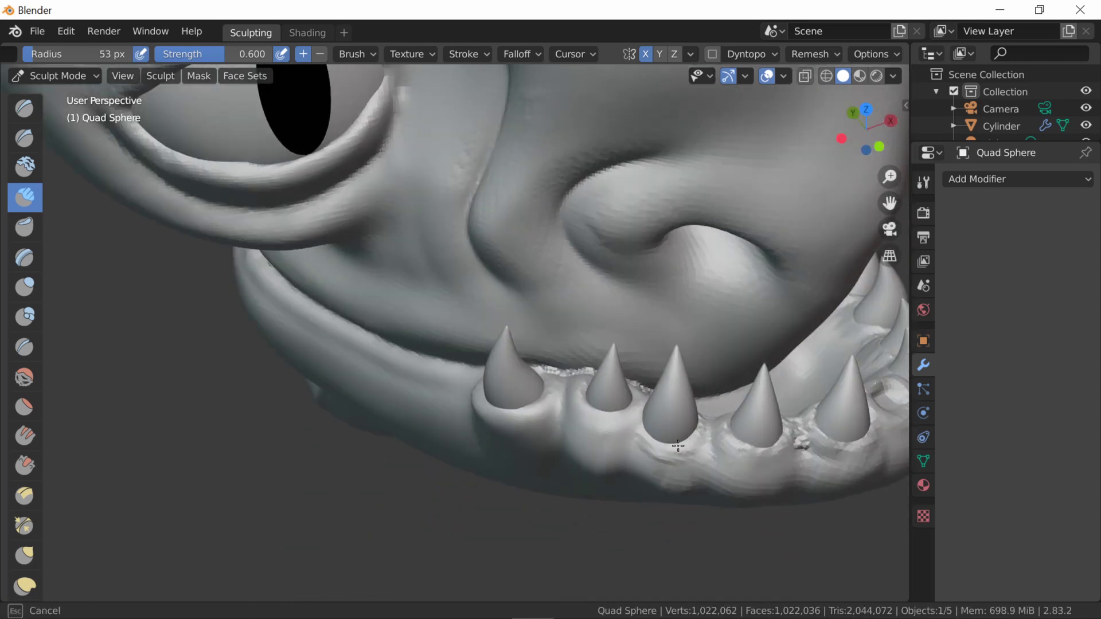
pyautogui.moveTo(675, 393)
pyautogui.mouseDown(button='middle')
pyautogui.moveTo(651, 472)
pyautogui.moveTo(659, 518)
pyautogui.moveTo(683, 482)
pyautogui.moveTo(693, 410)
pyautogui.mouseUp(button='middle')
pyautogui.scroll(4, 652, 472)
pyautogui.moveTo(661, 479)
pyautogui.mouseDown(button='middle')
pyautogui.moveTo(700, 443)
pyautogui.moveTo(669, 445)
pyautogui.moveTo(757, 422)
pyautogui.moveTo(767, 532)
pyautogui.mouseUp(button='middle')
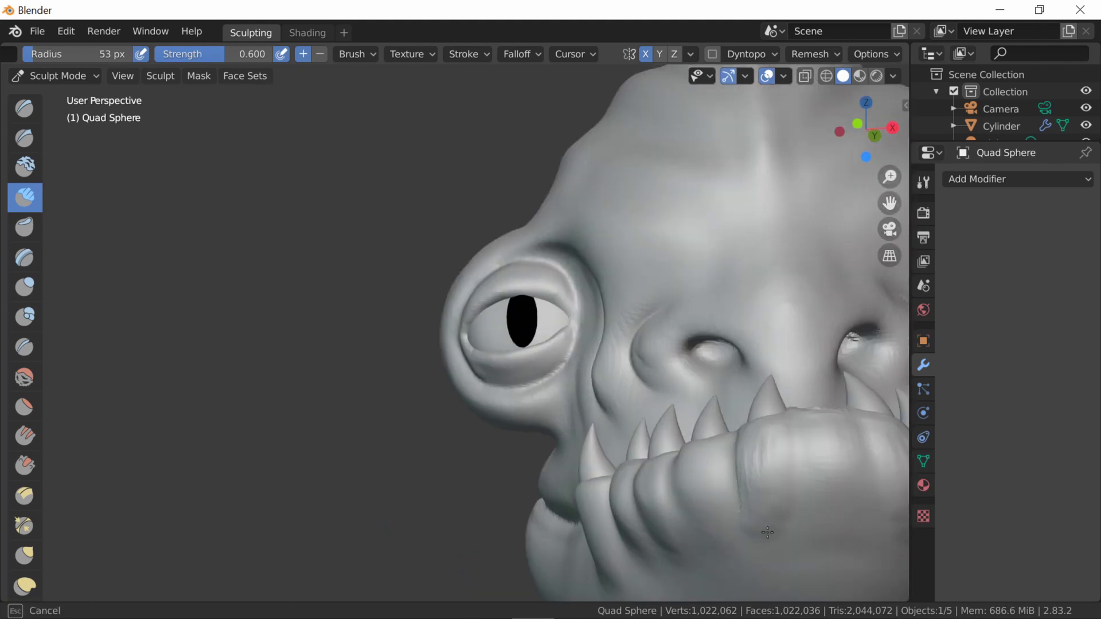
pyautogui.moveTo(718, 486)
pyautogui.mouseDown(button='middle')
pyautogui.moveTo(529, 335)
pyautogui.moveTo(518, 355)
pyautogui.mouseUp(button='middle')
pyautogui.moveTo(518, 355); pyautogui.dragTo(531, 395)
pyautogui.moveTo(530, 395)
pyautogui.mouseDown(button='middle')
pyautogui.moveTo(443, 360)
pyautogui.moveTo(382, 393)
pyautogui.moveTo(412, 400)
pyautogui.mouseUp(button='middle')
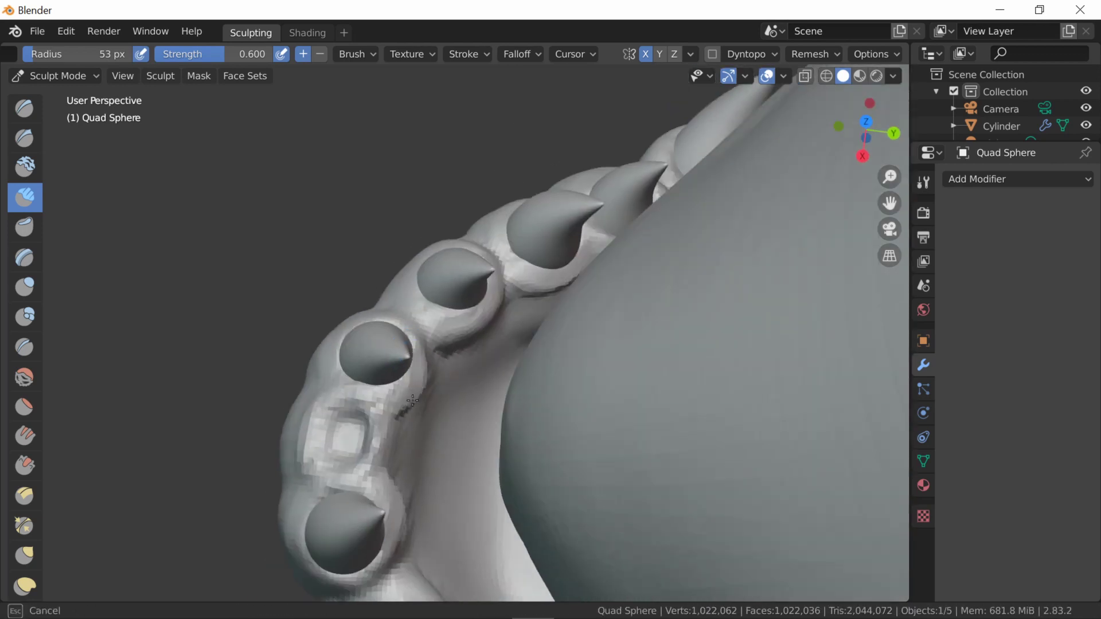
pyautogui.moveTo(336, 454); pyautogui.dragTo(380, 394)
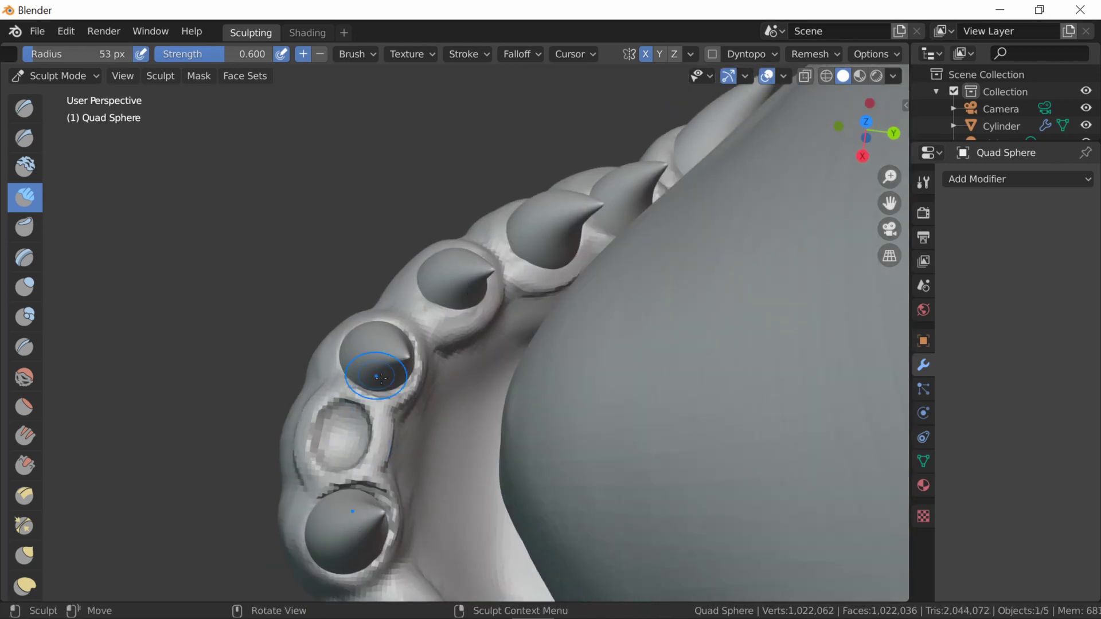
# Step: Draw wrinkle marks down the jaw and along the lip ridge
pyautogui.moveTo(393, 356)
pyautogui.mouseDown(button='middle')
pyautogui.moveTo(412, 454)
pyautogui.moveTo(454, 420)
pyautogui.moveTo(148, 319)
pyautogui.moveTo(543, 274)
pyautogui.mouseUp(button='middle')
pyautogui.scroll(-3, 455, 420)
pyautogui.moveTo(543, 274); pyautogui.dragTo(438, 321)
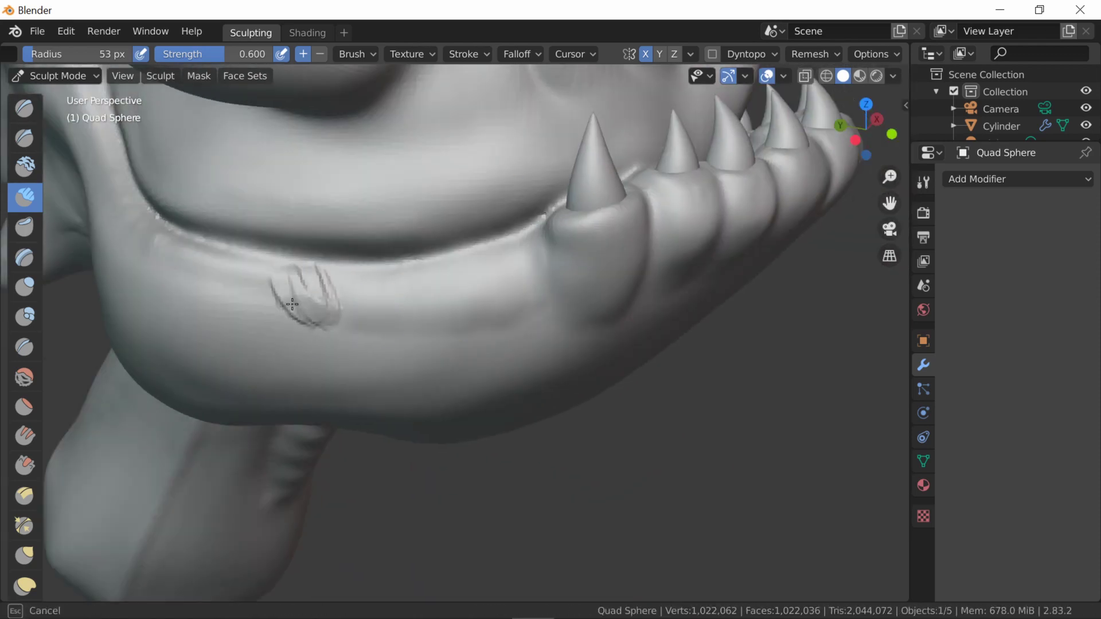
pyautogui.moveTo(187, 317)
pyautogui.mouseDown(button='middle')
pyautogui.moveTo(406, 295)
pyautogui.moveTo(256, 201)
pyautogui.mouseUp(button='middle')
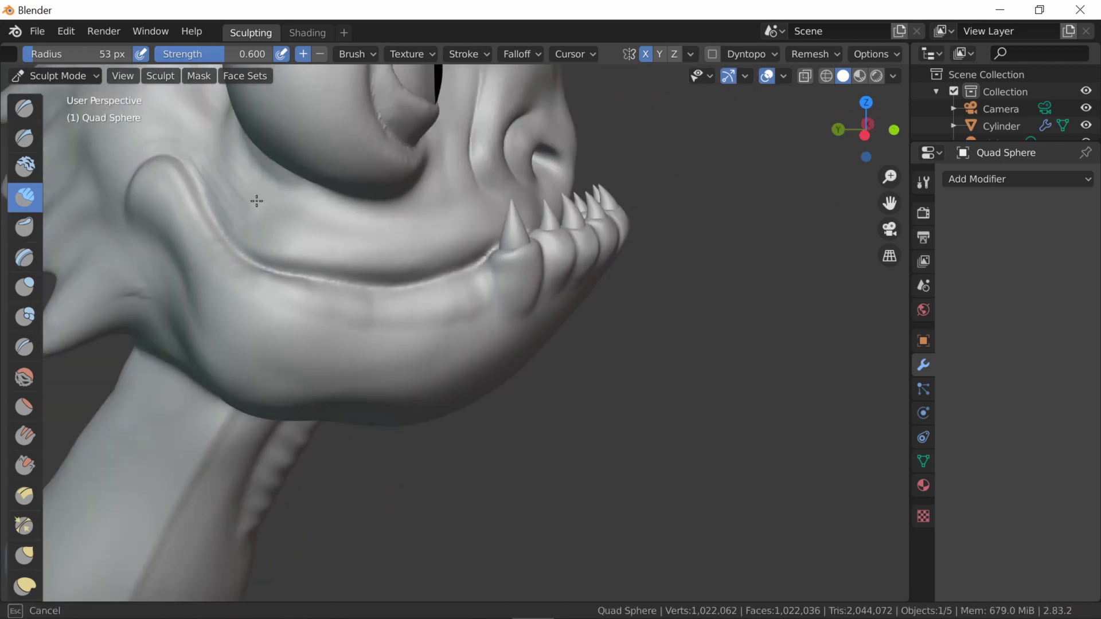
pyautogui.moveTo(217, 145); pyautogui.dragTo(216, 216)
pyautogui.moveTo(216, 216); pyautogui.dragTo(120, 241, button='middle')
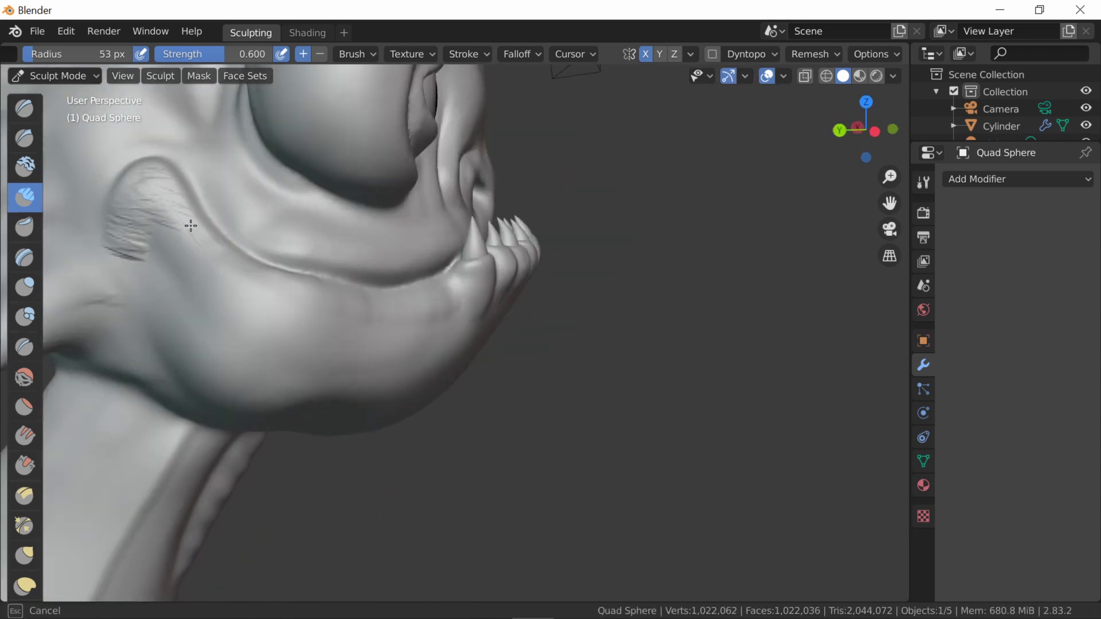
pyautogui.moveTo(165, 185); pyautogui.dragTo(321, 304, button='middle')
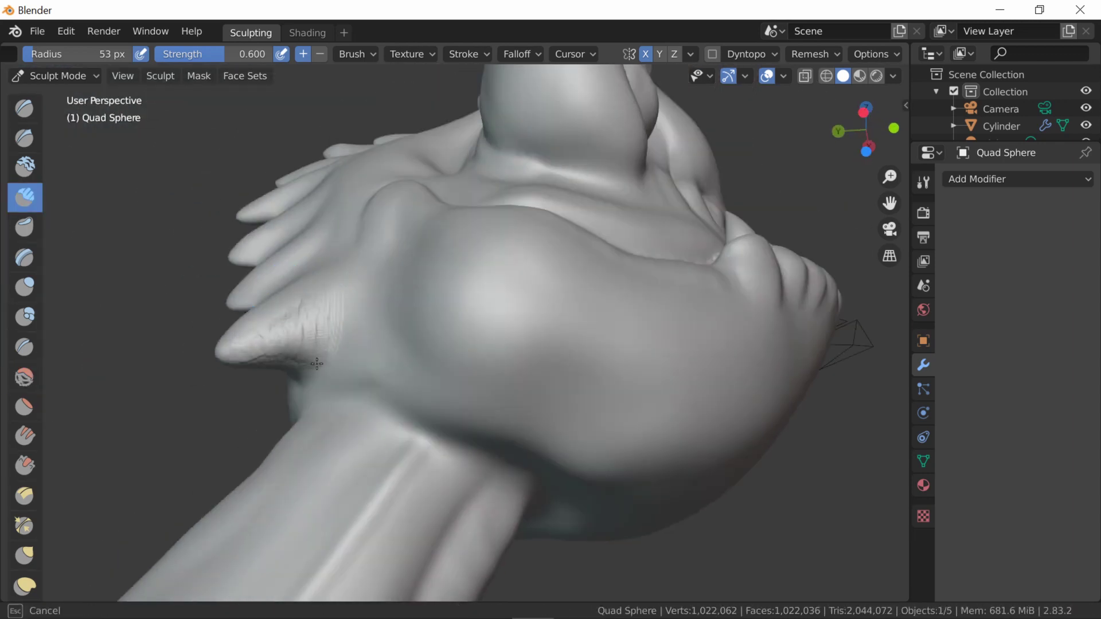
pyautogui.moveTo(233, 351)
pyautogui.mouseDown(button='middle')
pyautogui.moveTo(304, 393)
pyautogui.moveTo(359, 276)
pyautogui.mouseUp(button='middle')
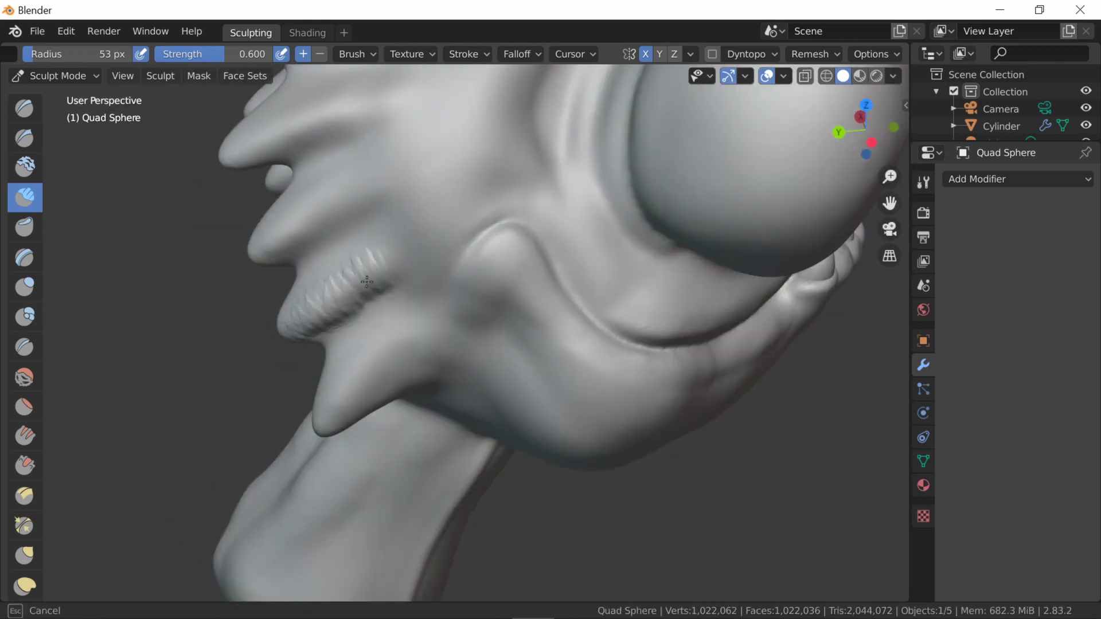
pyautogui.moveTo(339, 314); pyautogui.dragTo(437, 152, button='middle')
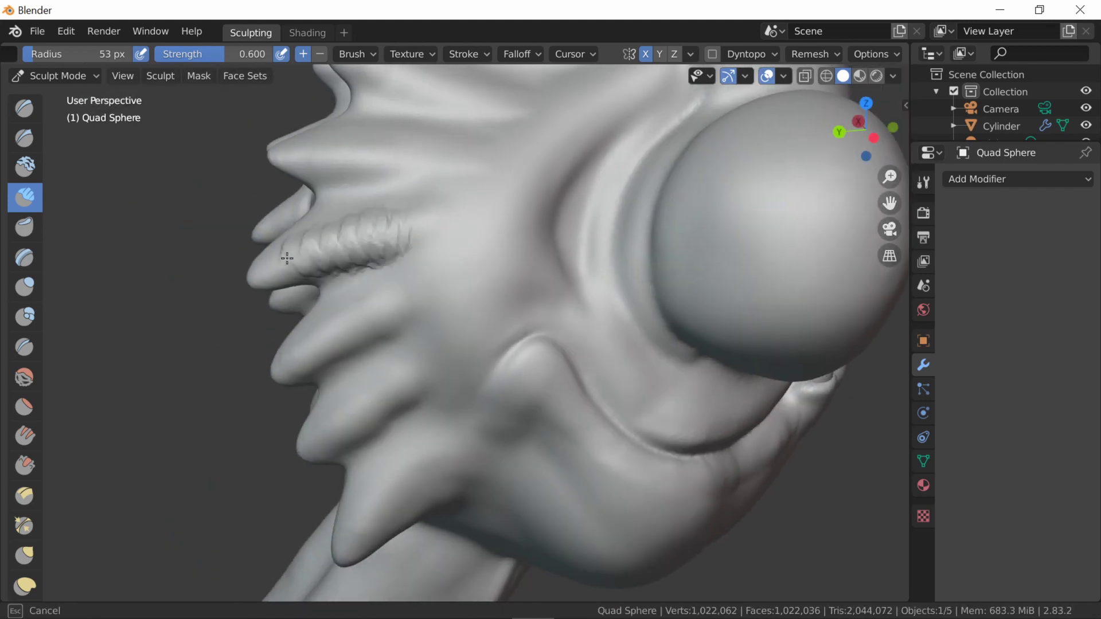
pyautogui.moveTo(437, 153); pyautogui.dragTo(389, 172)
# Step: Orbit and zoom around the head and spiky fins to review the detailing
pyautogui.moveTo(283, 268); pyautogui.dragTo(440, 214, button='middle')
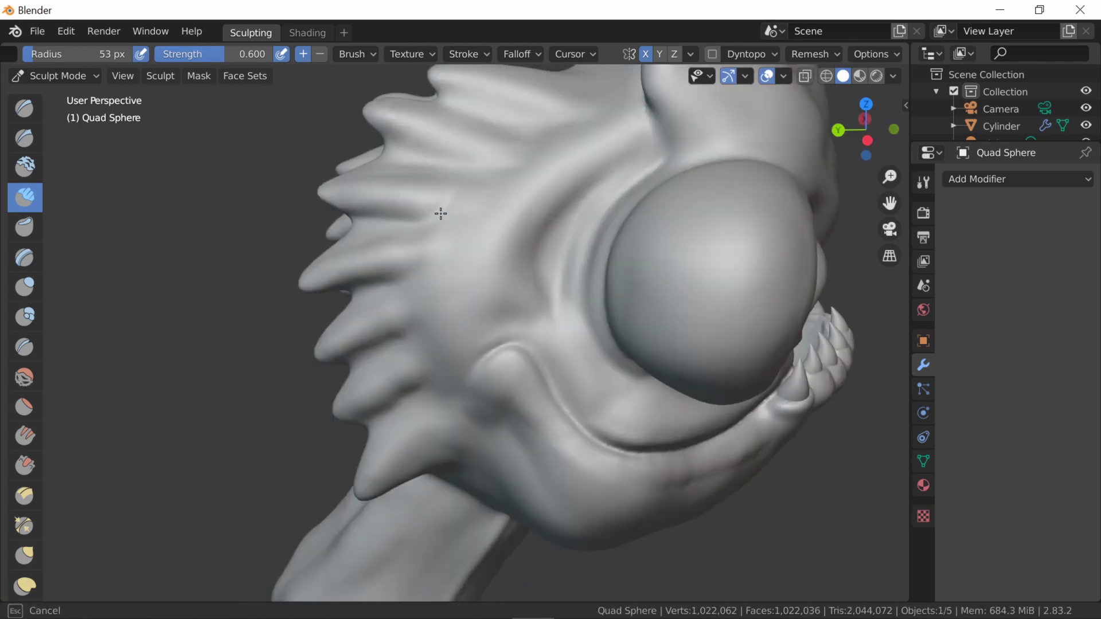
pyautogui.moveTo(486, 143)
pyautogui.mouseDown(button='middle')
pyautogui.moveTo(521, 152)
pyautogui.moveTo(533, 189)
pyautogui.mouseUp(button='middle')
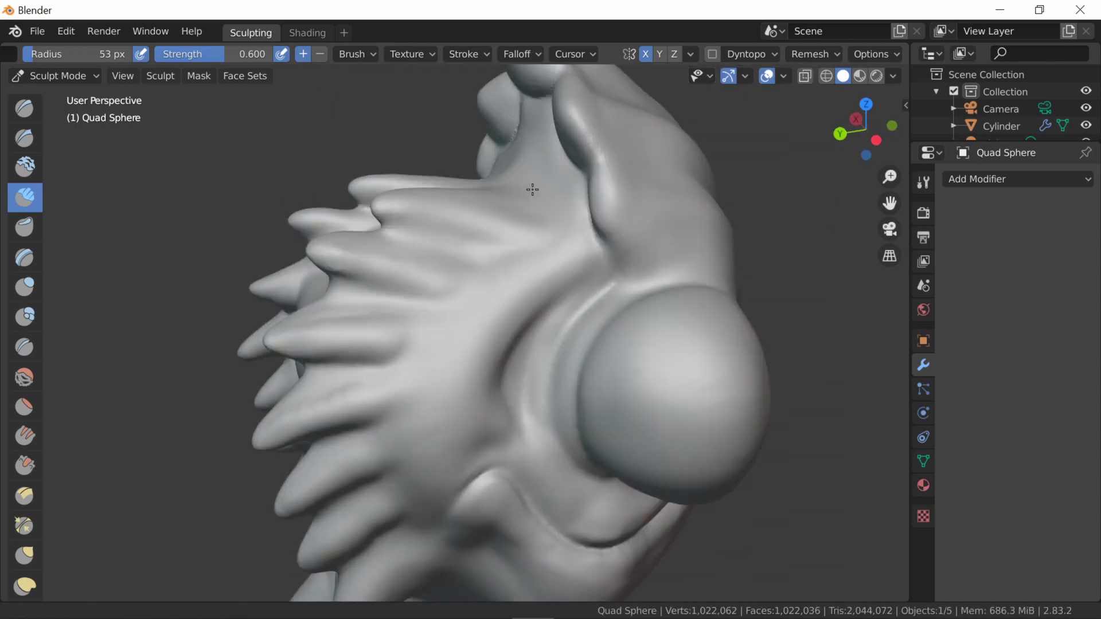
pyautogui.moveTo(523, 296); pyautogui.dragTo(484, 298, button='middle')
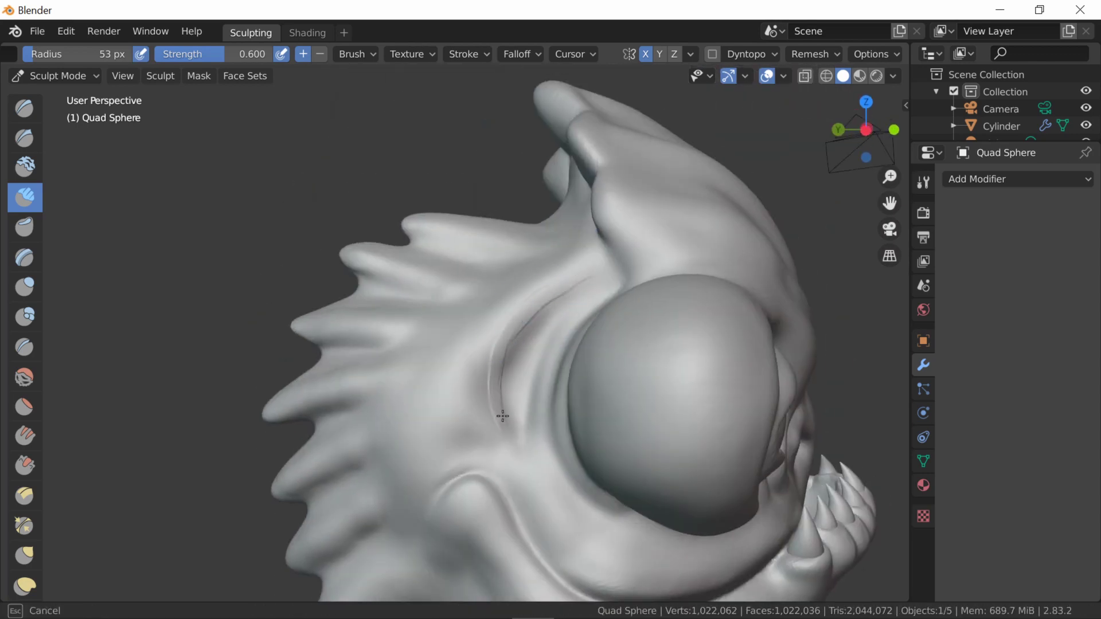
pyautogui.moveTo(504, 418); pyautogui.dragTo(565, 340, button='middle')
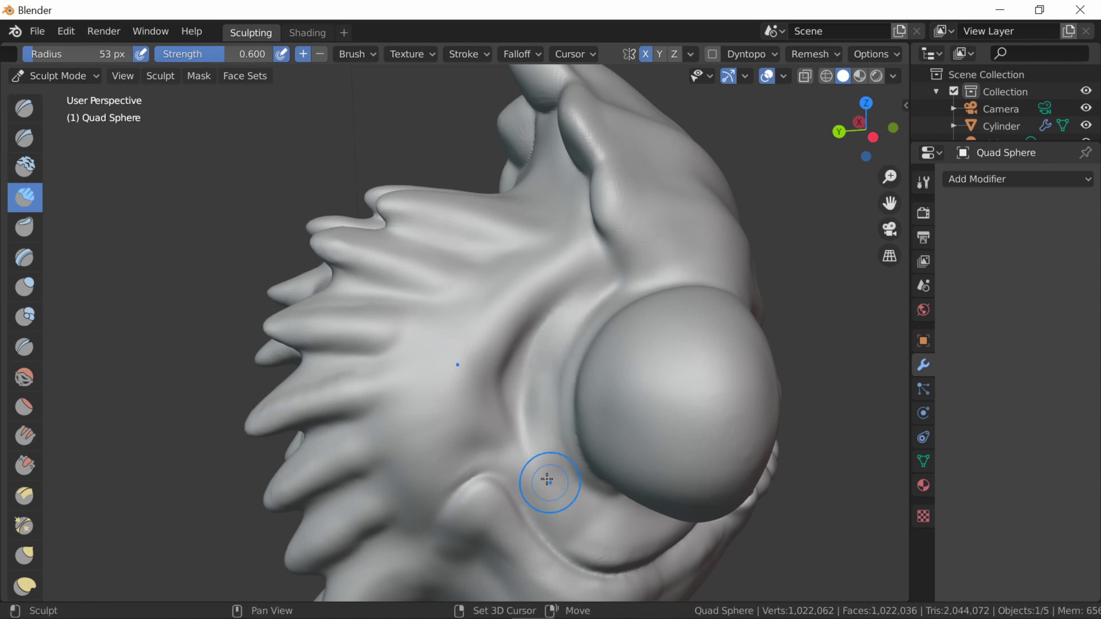
pyautogui.moveTo(547, 481)
pyautogui.mouseDown(button='middle')
pyautogui.moveTo(582, 497)
pyautogui.moveTo(553, 410)
pyautogui.moveTo(438, 467)
pyautogui.moveTo(500, 480)
pyautogui.moveTo(584, 375)
pyautogui.mouseUp(button='middle')
pyautogui.scroll(-5, 522, 377)
pyautogui.scroll(6, 438, 468)
pyautogui.scroll(2, 499, 480)
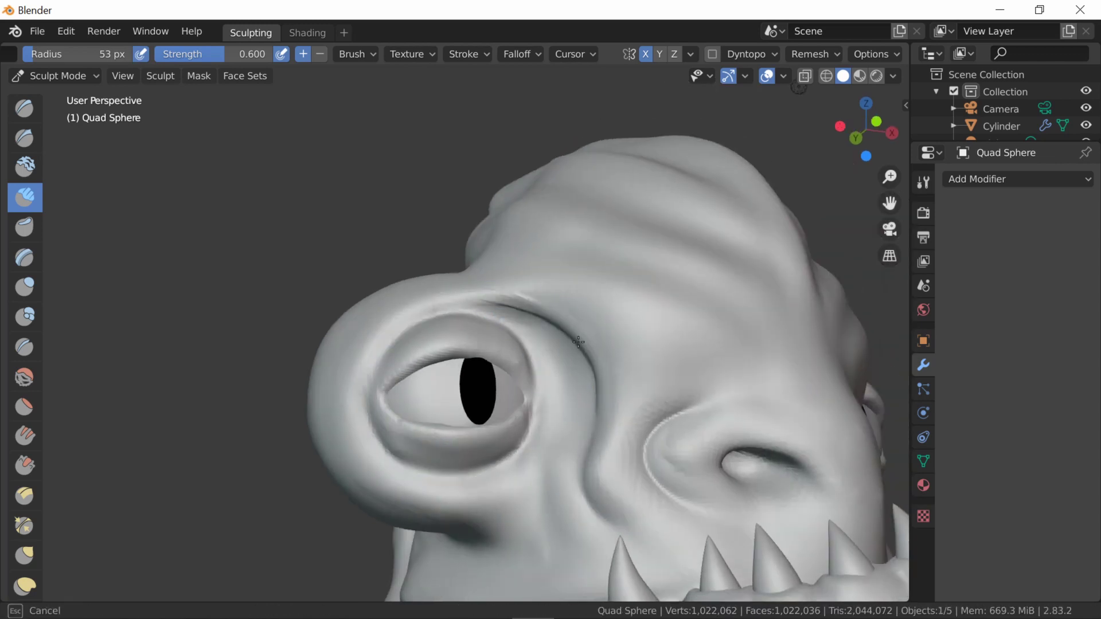
# Step: Sculpt a V-shaped stroke on the snout and reshape the lower-lip crease
pyautogui.moveTo(578, 342)
pyautogui.mouseDown(button='middle')
pyautogui.moveTo(651, 400)
pyautogui.moveTo(651, 467)
pyautogui.moveTo(716, 433)
pyautogui.mouseUp(button='middle')
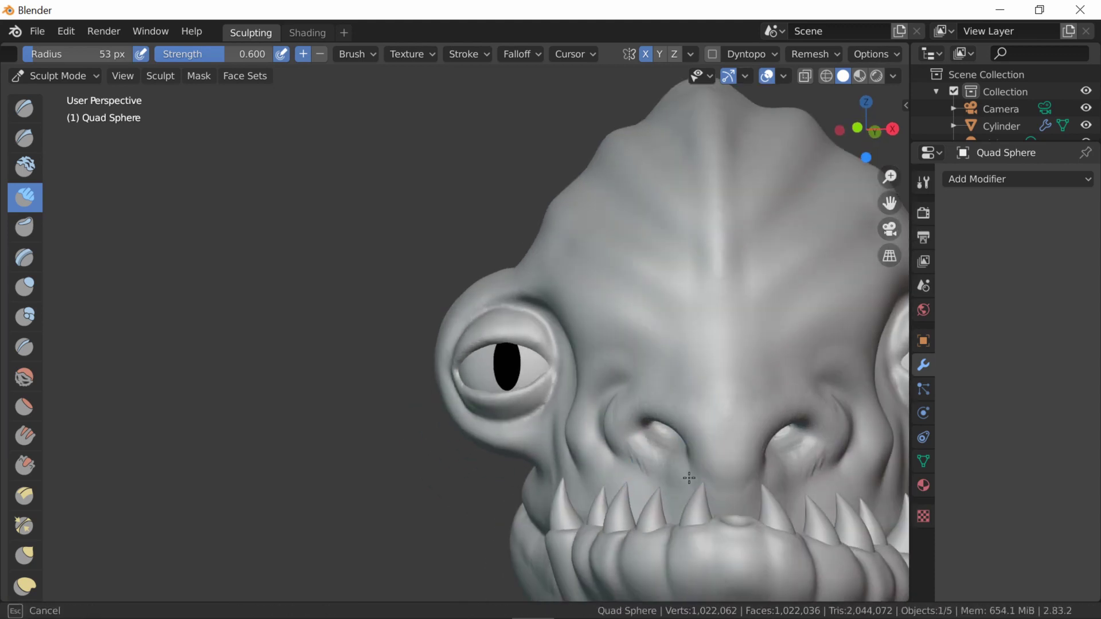
pyautogui.moveTo(689, 478); pyautogui.dragTo(631, 444, button='middle')
pyautogui.moveTo(694, 342); pyautogui.dragTo(780, 351)
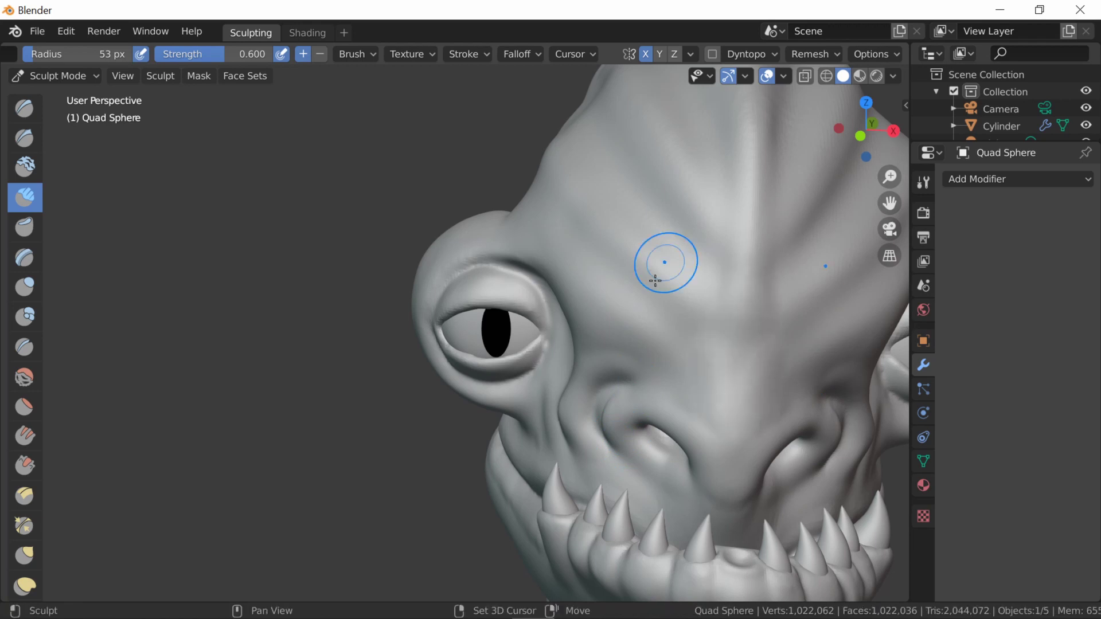
pyautogui.scroll(-5, 666, 258)
pyautogui.moveTo(665, 258)
pyautogui.mouseDown(button='middle')
pyautogui.moveTo(516, 455)
pyautogui.moveTo(601, 400)
pyautogui.mouseUp(button='middle')
pyautogui.scroll(6, 601, 400)
pyautogui.moveTo(664, 433); pyautogui.dragTo(732, 363)
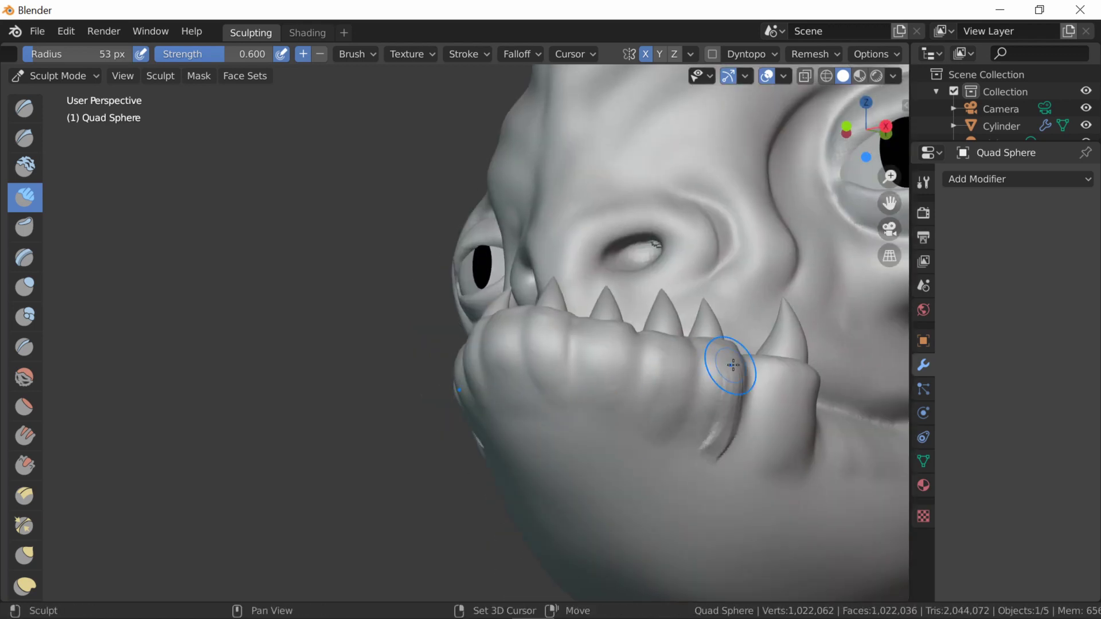
pyautogui.moveTo(732, 363)
pyautogui.mouseDown(button='middle')
pyautogui.moveTo(833, 417)
pyautogui.moveTo(824, 442)
pyautogui.moveTo(632, 356)
pyautogui.mouseUp(button='middle')
# Step: With the Clay Strips brush, add ridges along the neck
pyautogui.press('g')
pyautogui.press('c')
pyautogui.scroll(-4, 632, 356)
pyautogui.moveTo(503, 381); pyautogui.dragTo(484, 428, button='middle')
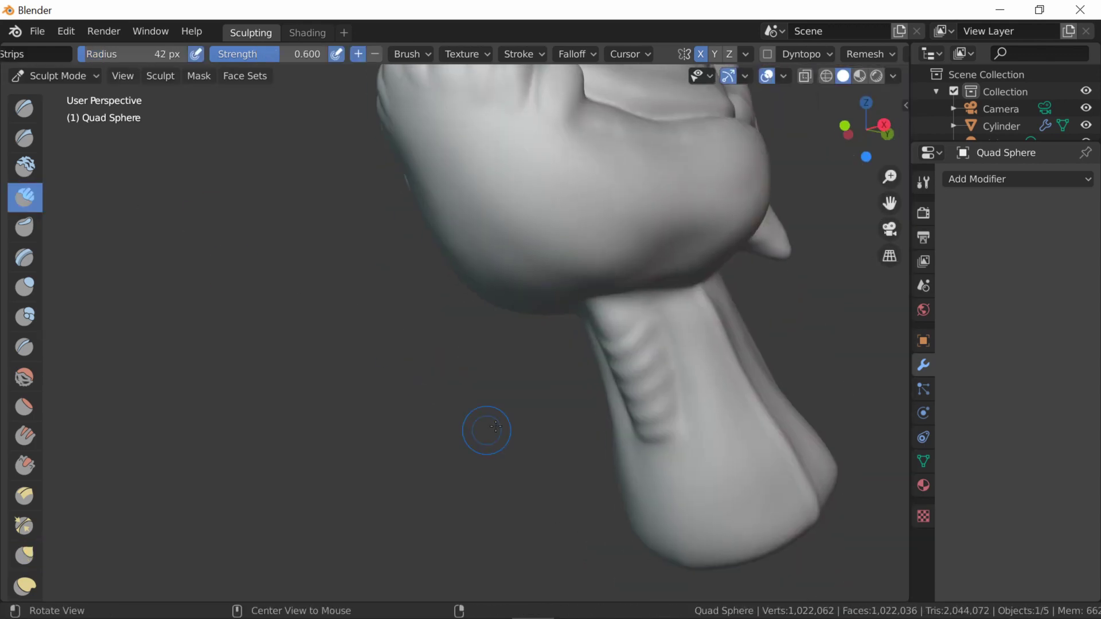
pyautogui.scroll(4, 484, 428)
pyautogui.moveTo(534, 373); pyautogui.dragTo(559, 406)
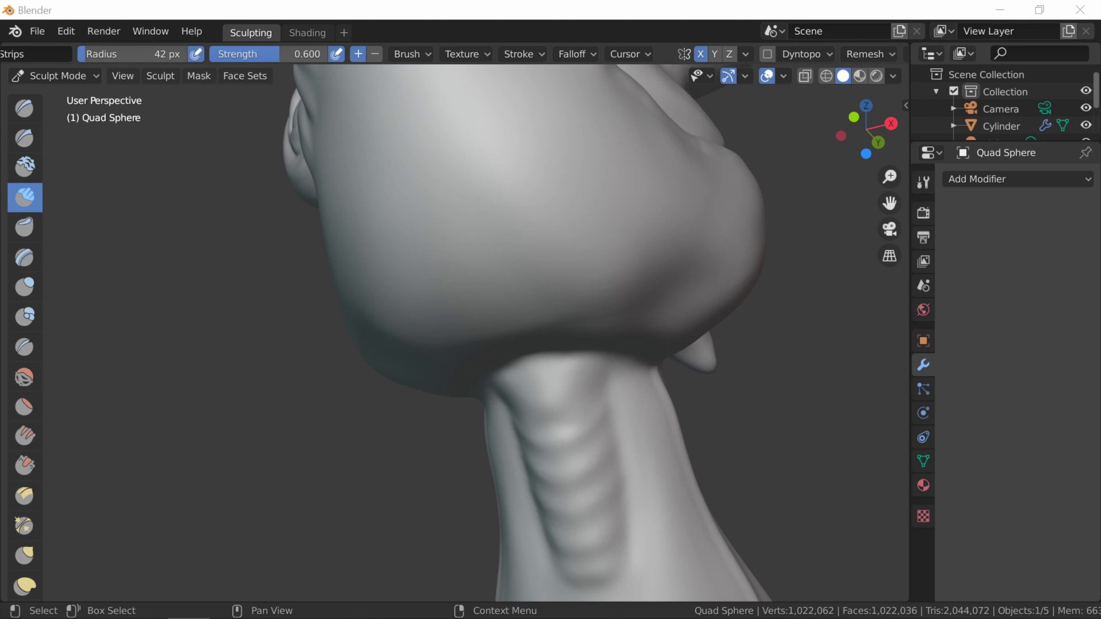
pyautogui.scroll(-5, 578, 159)
# Step: Inspect the eye while cycling through the Crease, Grab and Clay Strips brushes
pyautogui.moveTo(577, 159); pyautogui.dragTo(367, 389, button='middle')
pyautogui.scroll(6, 367, 389)
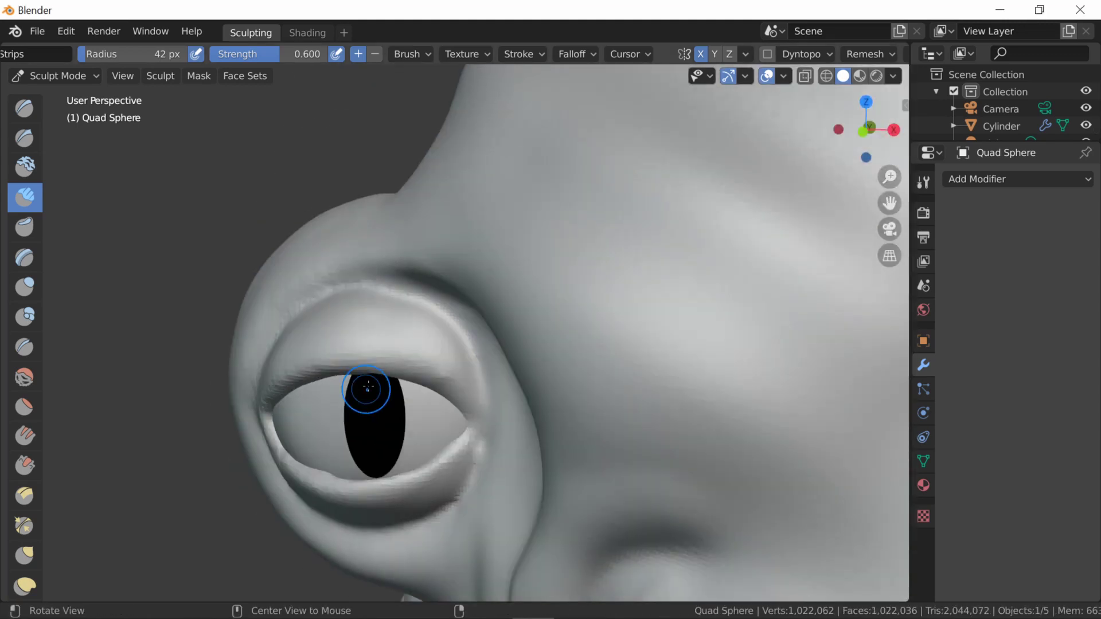
pyautogui.moveTo(478, 394)
pyautogui.mouseDown(button='middle')
pyautogui.moveTo(450, 402)
pyautogui.moveTo(469, 356)
pyautogui.mouseUp(button='middle')
pyautogui.hotkey('shift', 'c')
pyautogui.moveTo(252, 402)
pyautogui.mouseDown(button='middle')
pyautogui.moveTo(234, 443)
pyautogui.moveTo(290, 290)
pyautogui.mouseUp(button='middle')
pyautogui.press('g')
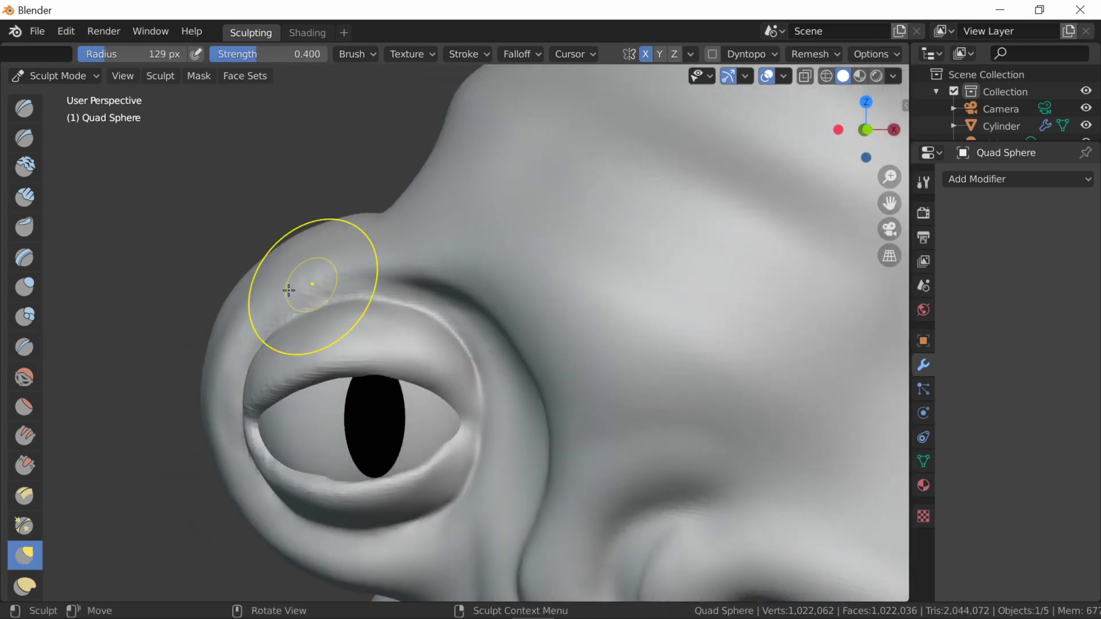
pyautogui.click(25, 198)
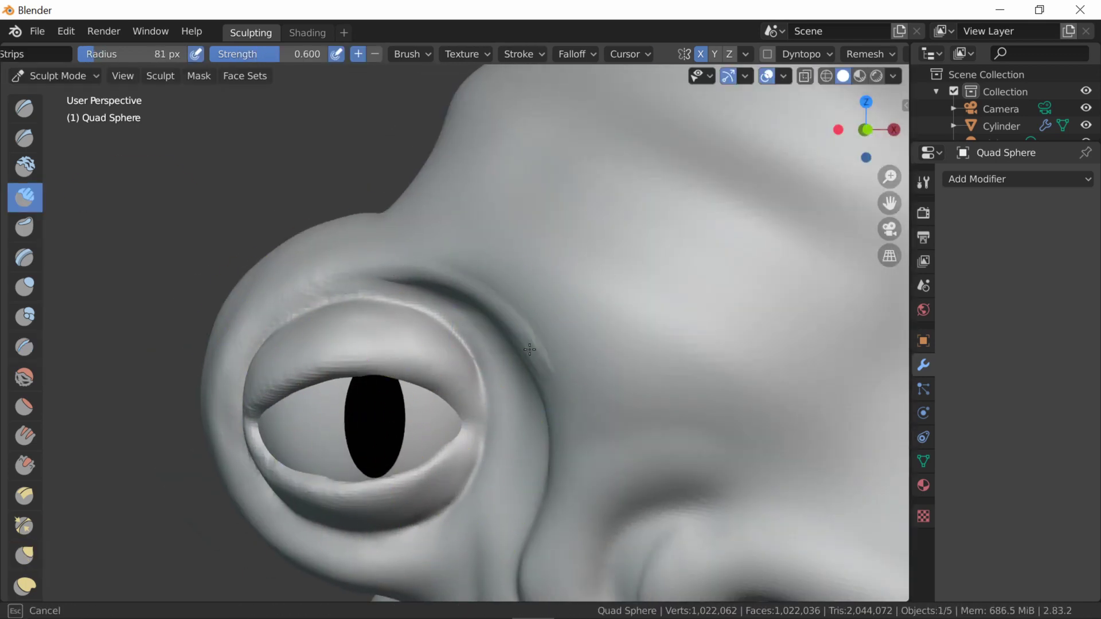
# Step: Close in on the eyelid with the Grab brush and isolate the head in Local View
pyautogui.moveTo(263, 307); pyautogui.dragTo(311, 294, button='middle')
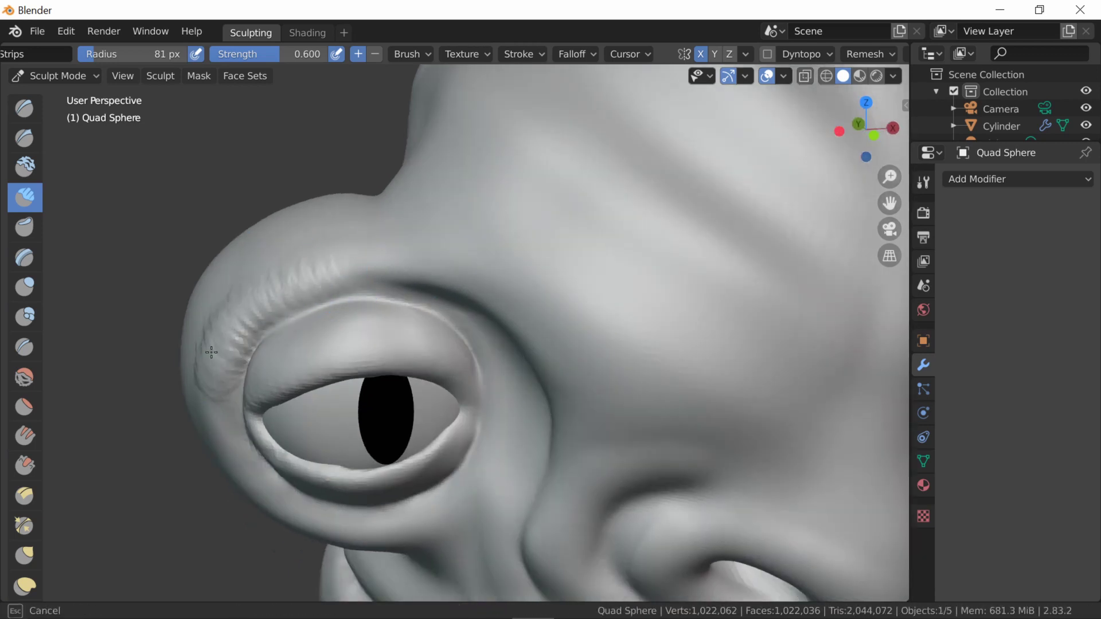
pyautogui.moveTo(210, 375)
pyautogui.mouseDown(button='middle')
pyautogui.moveTo(228, 282)
pyautogui.moveTo(279, 203)
pyautogui.mouseUp(button='middle')
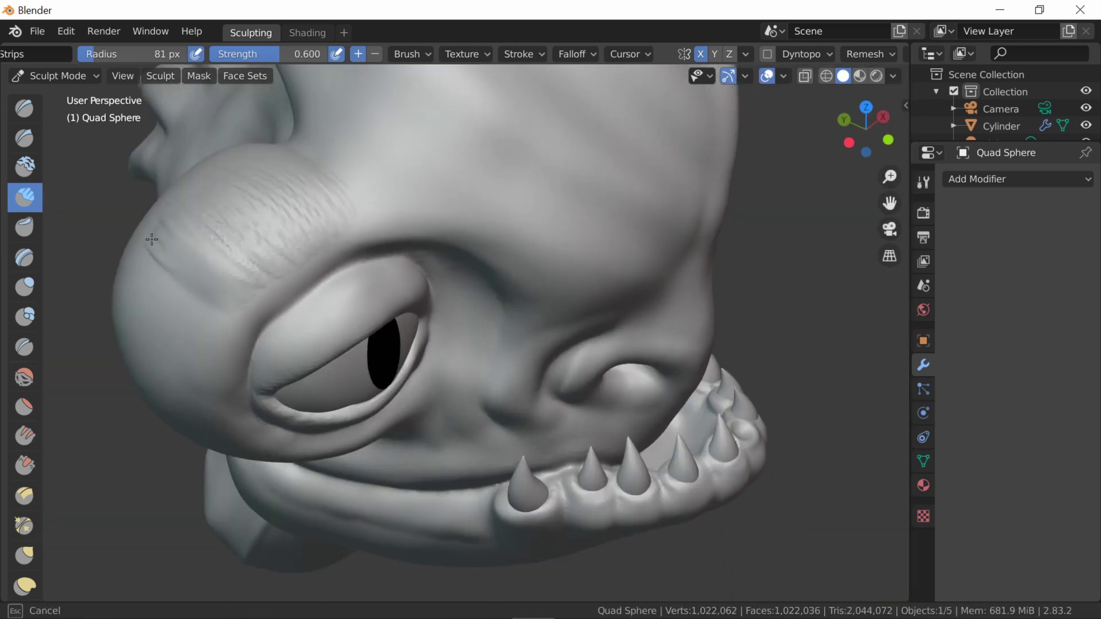
pyautogui.moveTo(151, 240); pyautogui.dragTo(197, 289, button='middle')
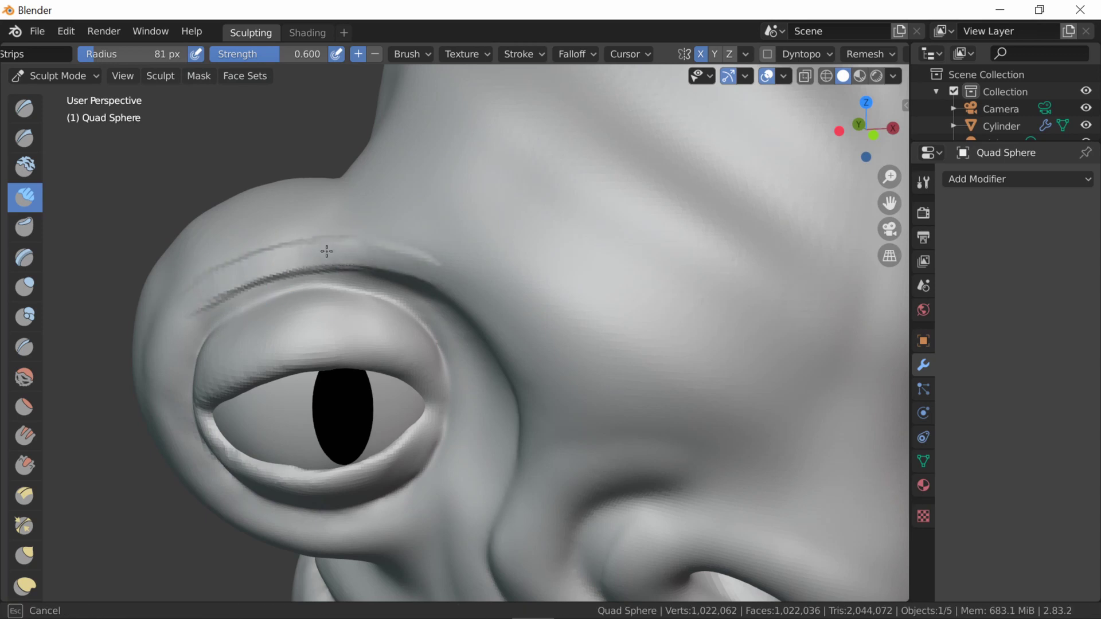
pyautogui.scroll(-5, 334, 244)
pyautogui.moveTo(419, 398); pyautogui.dragTo(325, 336, button='middle')
pyautogui.press('g')
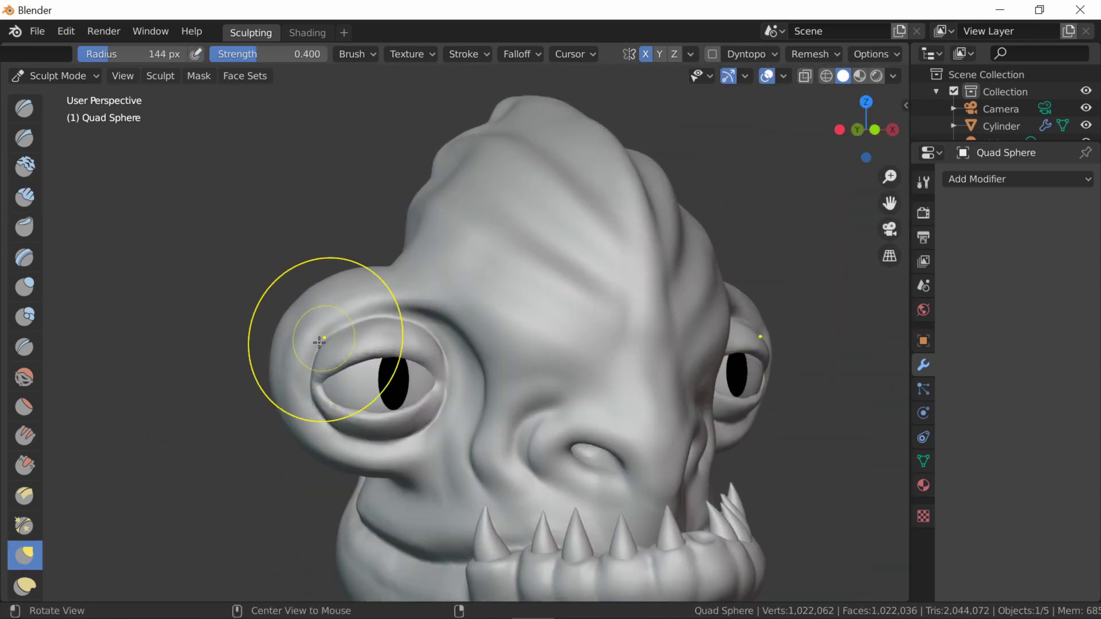
pyautogui.scroll(5, 349, 386)
pyautogui.moveTo(349, 386)
pyautogui.mouseDown(button='middle')
pyautogui.moveTo(420, 380)
pyautogui.moveTo(516, 258)
pyautogui.mouseUp(button='middle')
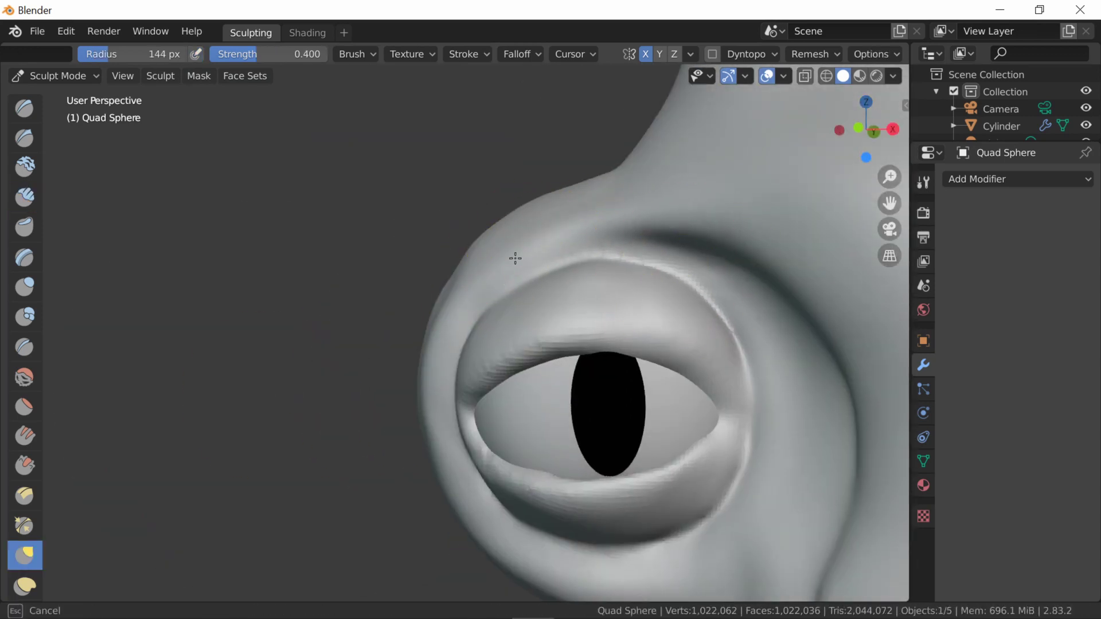
pyautogui.moveTo(511, 517)
pyautogui.mouseDown(button='middle')
pyautogui.moveTo(529, 394)
pyautogui.moveTo(521, 344)
pyautogui.moveTo(413, 367)
pyautogui.mouseUp(button='middle')
pyautogui.press('KP_Divide')
# Step: From a top-down view, shrink the brush and inflate the lower eyelid into shape
pyautogui.scroll(3, 381, 308)
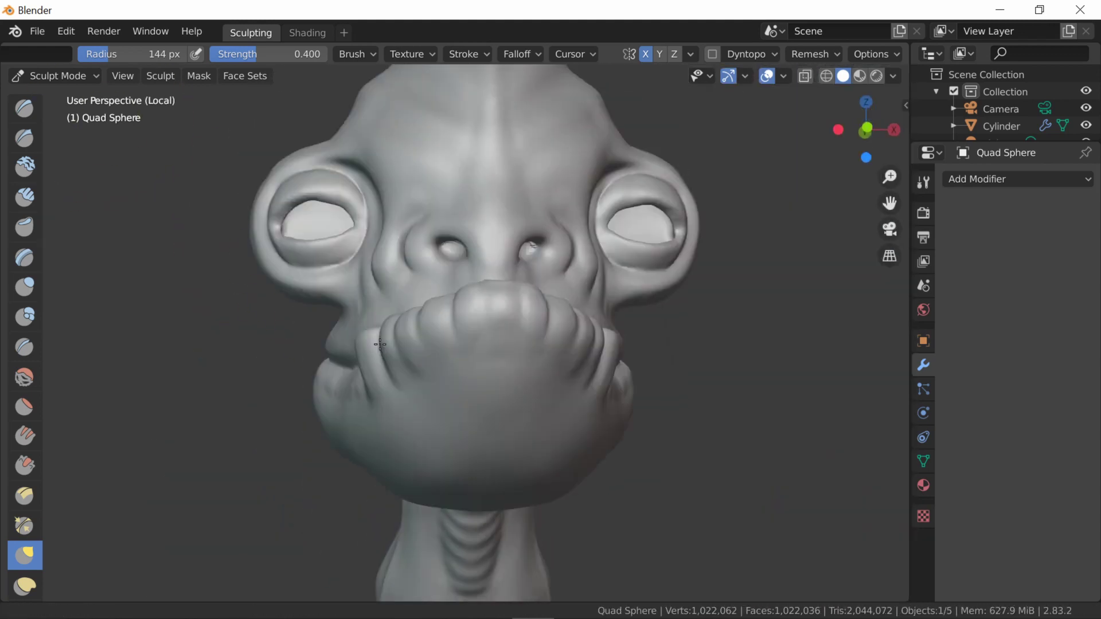
pyautogui.moveTo(381, 307)
pyautogui.mouseDown(button='middle')
pyautogui.moveTo(283, 356)
pyautogui.moveTo(209, 443)
pyautogui.mouseUp(button='middle')
pyautogui.scroll(4, 279, 334)
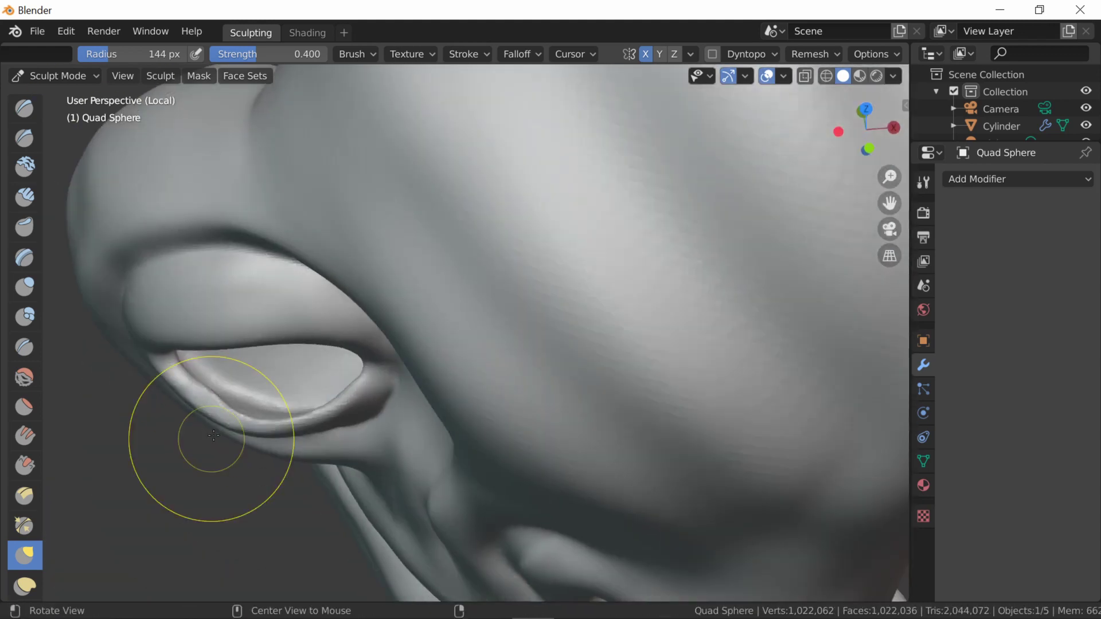
pyautogui.scroll(2, 293, 405)
pyautogui.press('x')
pyautogui.press('f')
pyautogui.click(252, 405)
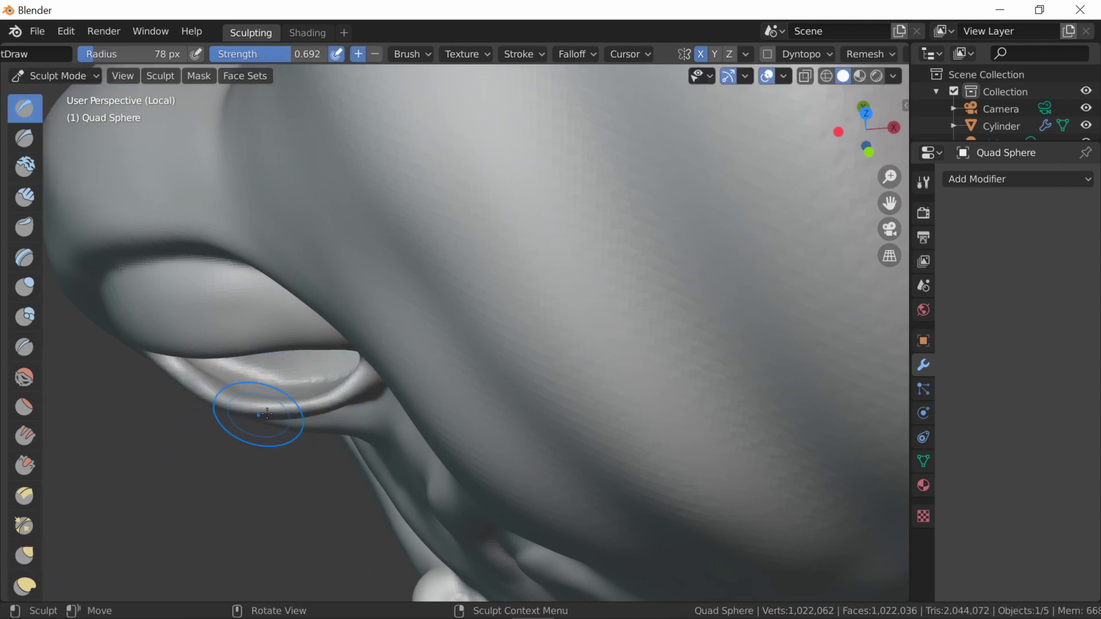
pyautogui.press('i')
pyautogui.scroll(-3, 330, 401)
pyautogui.moveTo(330, 401); pyautogui.dragTo(228, 384, button='middle')
# Step: Grab-pull the lower eyelid up over the eye, then orbit to check it
pyautogui.press('g')
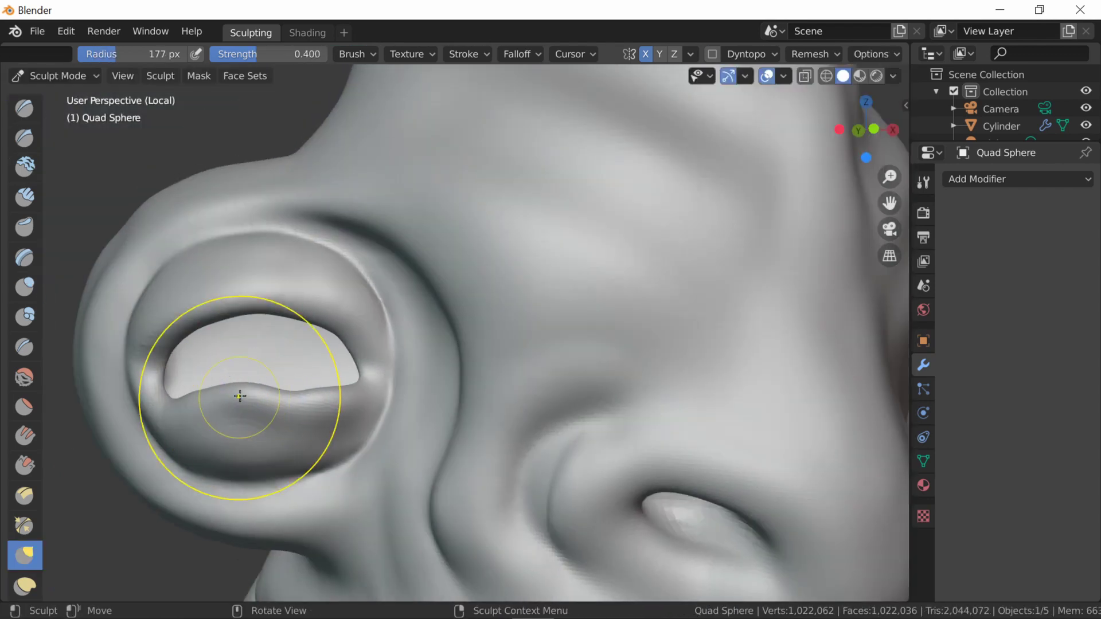
pyautogui.moveTo(239, 406); pyautogui.dragTo(319, 406)
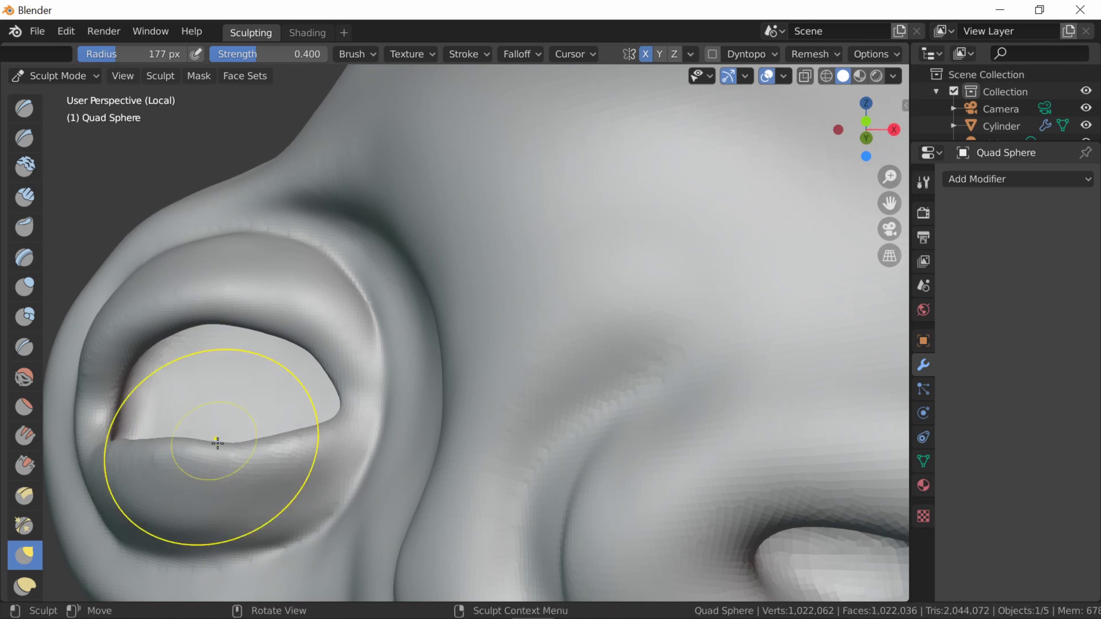
pyautogui.press('c')
pyautogui.scroll(-3, 183, 376)
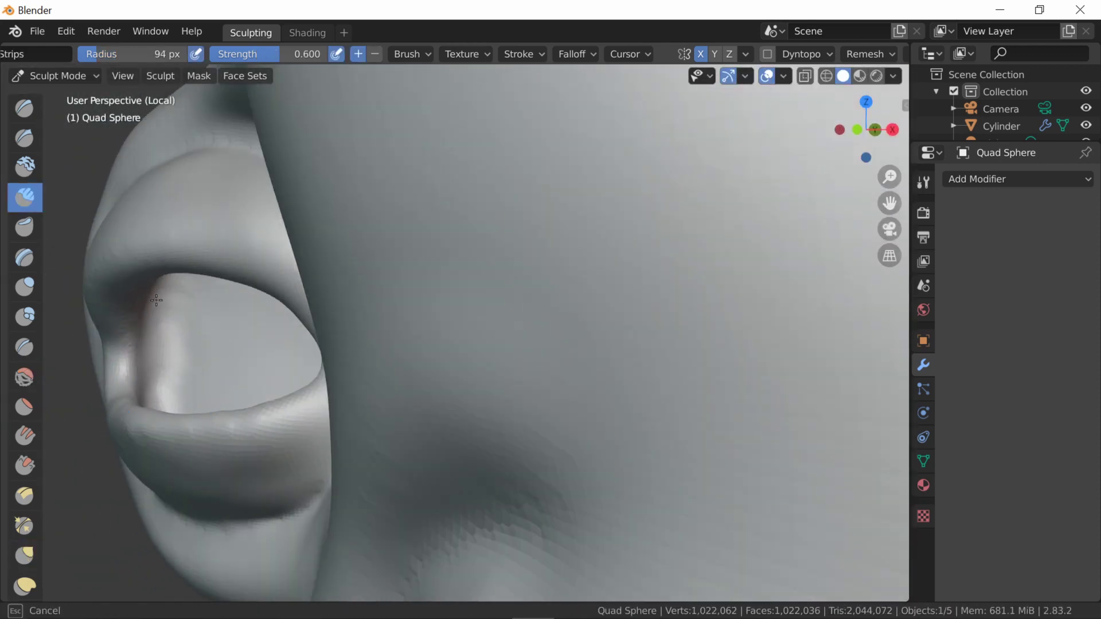
pyautogui.moveTo(183, 376)
pyautogui.mouseDown(button='middle')
pyautogui.moveTo(326, 425)
pyautogui.moveTo(340, 484)
pyautogui.moveTo(374, 478)
pyautogui.mouseUp(button='middle')
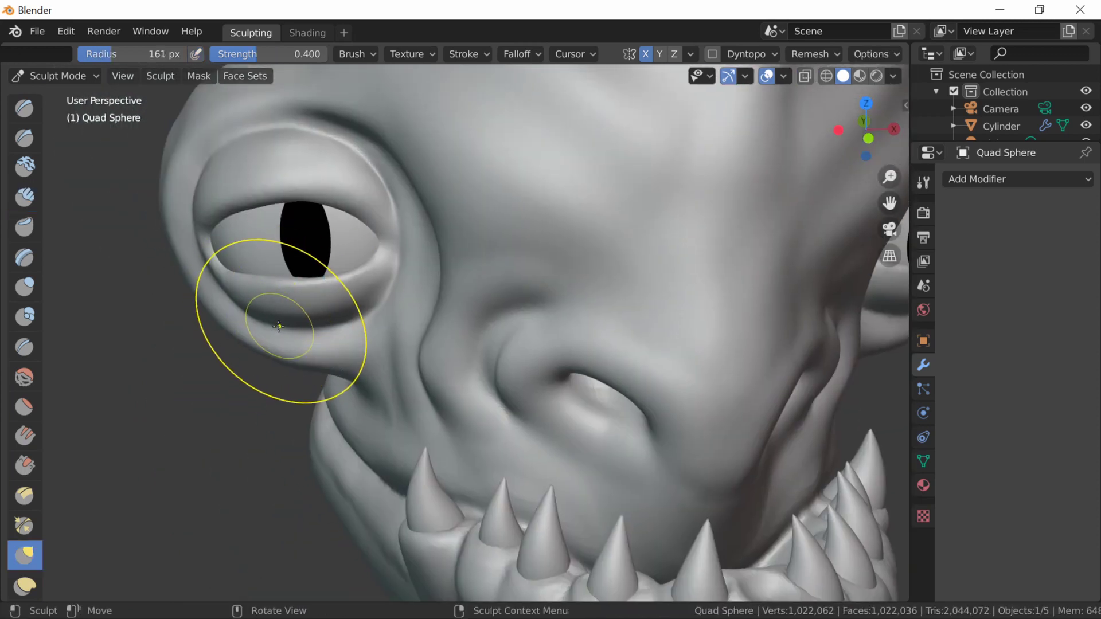
pyautogui.moveTo(278, 326); pyautogui.dragTo(203, 253, button='middle')
pyautogui.moveTo(259, 148); pyautogui.dragTo(216, 152, button='middle')
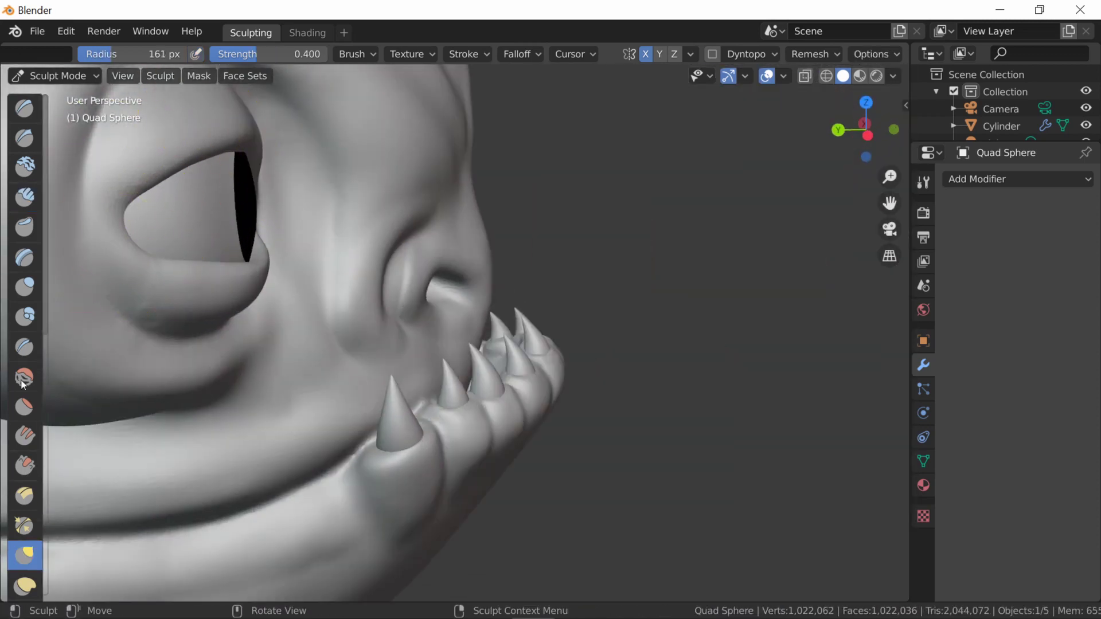
pyautogui.scroll(-5, 23, 384)
# Step: Try the Snake Hook brush, then a gentler brush with a smaller radius on the eye
pyautogui.click(25, 434)
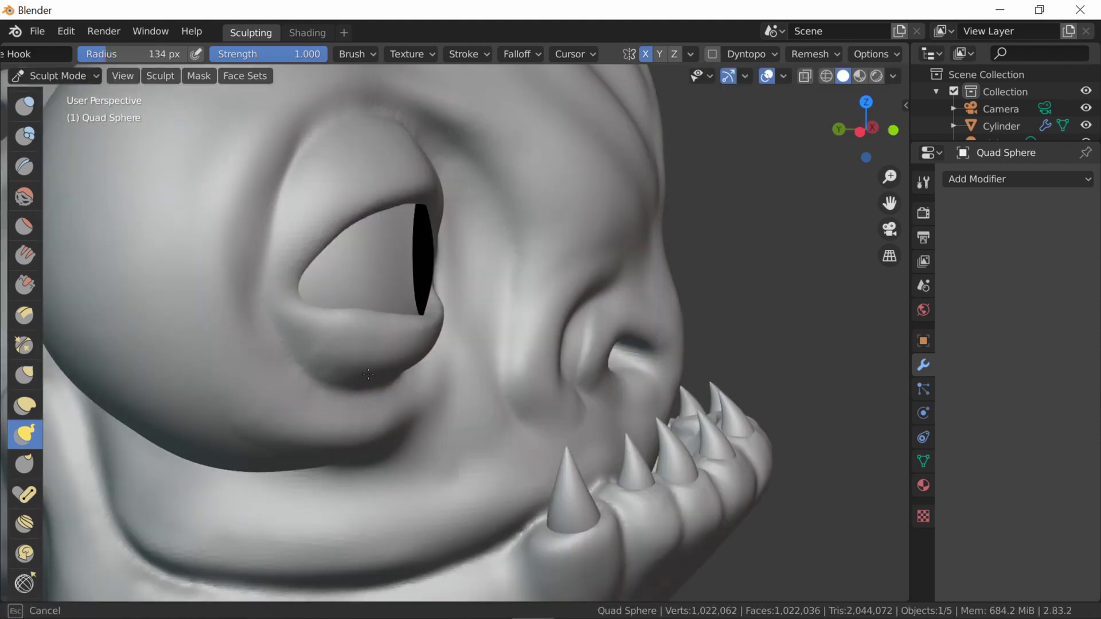
pyautogui.moveTo(352, 312)
pyautogui.mouseDown(button='middle')
pyautogui.moveTo(496, 195)
pyautogui.moveTo(514, 243)
pyautogui.moveTo(380, 160)
pyautogui.moveTo(508, 191)
pyautogui.mouseUp(button='middle')
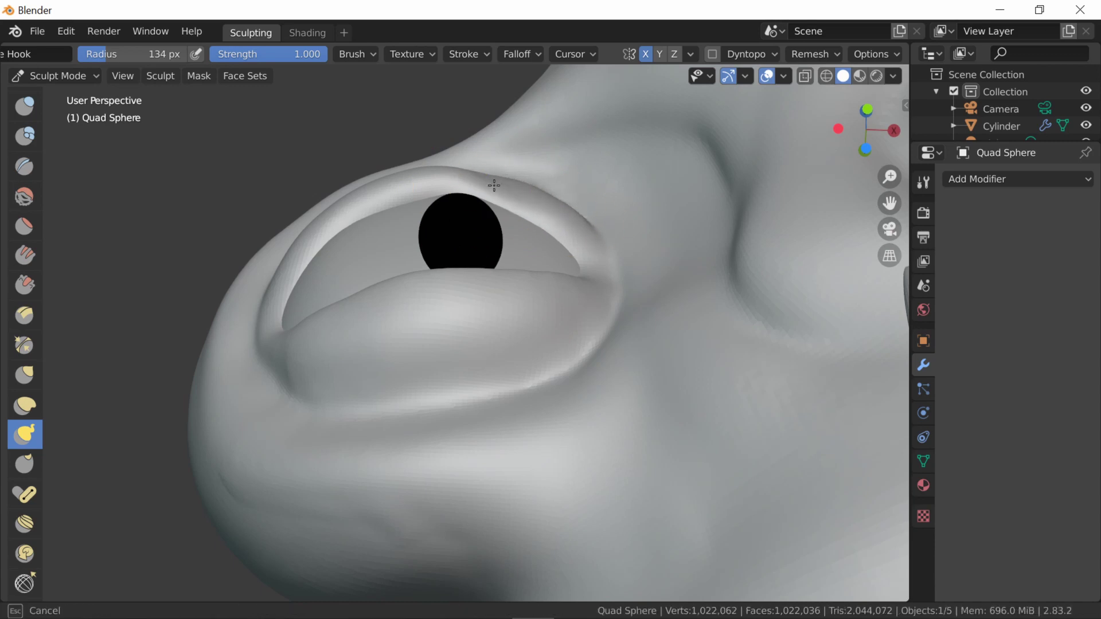
pyautogui.click(25, 166)
pyautogui.moveTo(344, 258); pyautogui.dragTo(591, 295, button='middle')
pyautogui.press('f')
pyautogui.click(573, 321)
# Step: Switch to Inflate with a larger radius and view the head from a low angle
pyautogui.moveTo(529, 418)
pyautogui.mouseDown(button='middle')
pyautogui.moveTo(275, 364)
pyautogui.moveTo(268, 181)
pyautogui.moveTo(563, 142)
pyautogui.moveTo(506, 162)
pyautogui.mouseUp(button='middle')
pyautogui.press('i')
pyautogui.press('f')
pyautogui.click(364, 118)
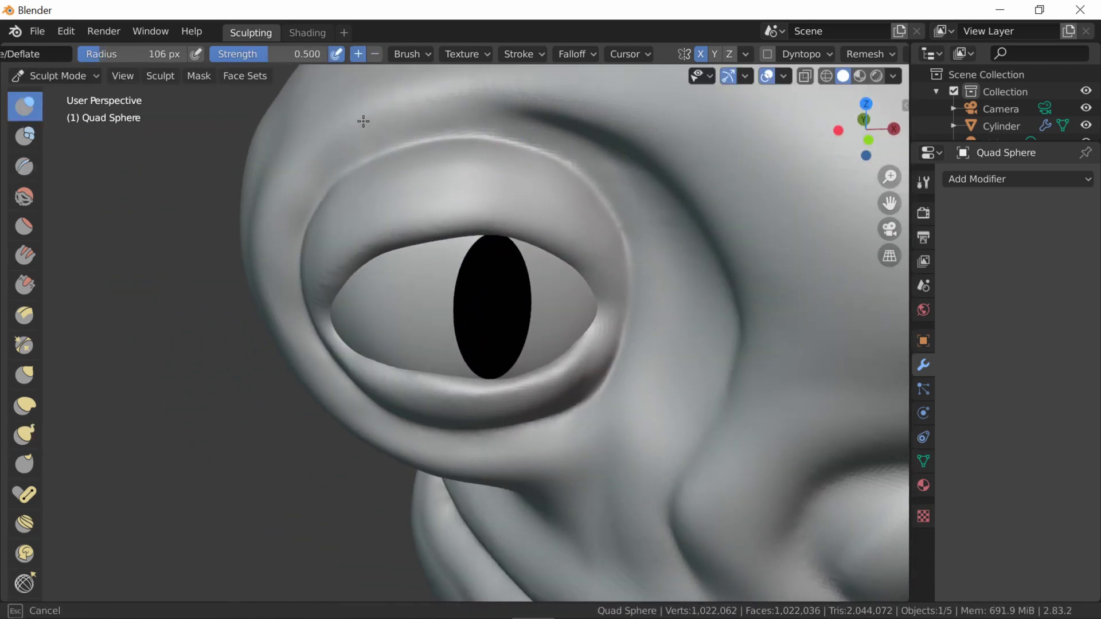
pyautogui.scroll(-3, 278, 223)
pyautogui.moveTo(277, 223)
pyautogui.mouseDown(button='middle')
pyautogui.moveTo(448, 430)
pyautogui.moveTo(438, 489)
pyautogui.moveTo(364, 401)
pyautogui.moveTo(433, 233)
pyautogui.moveTo(327, 328)
pyautogui.mouseUp(button='middle')
# Step: Reshape the nostril from a front view using the Grab and Clay Strips brushes
pyautogui.press('g')
pyautogui.scroll(-4, 561, 344)
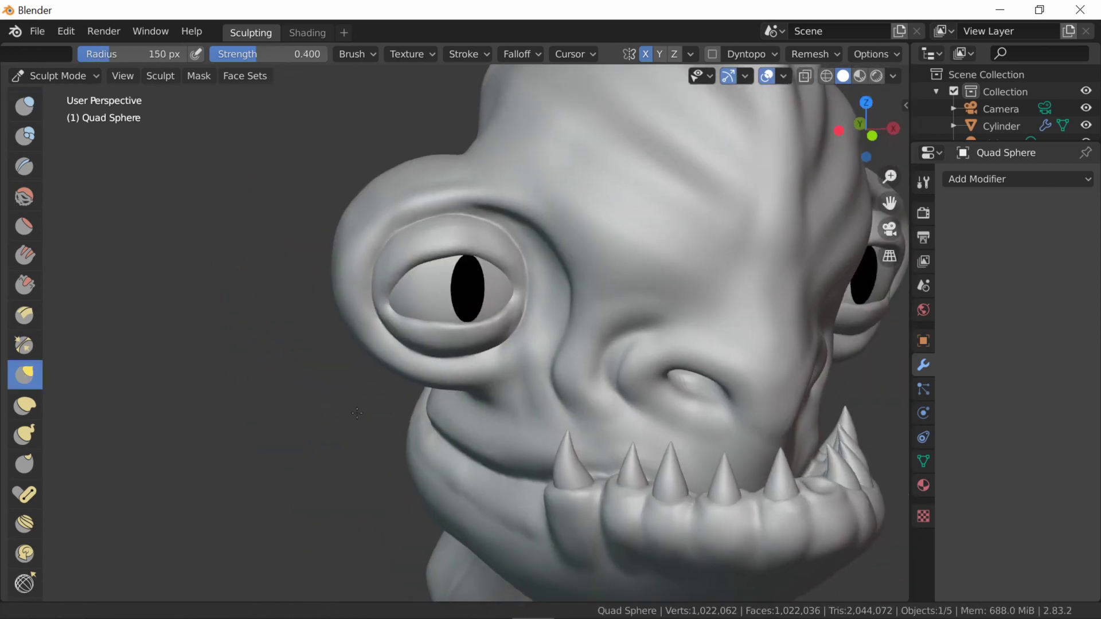
pyautogui.moveTo(560, 344)
pyautogui.mouseDown(button='middle')
pyautogui.moveTo(628, 321)
pyautogui.moveTo(494, 290)
pyautogui.mouseUp(button='middle')
pyautogui.scroll(4, 629, 320)
pyautogui.press('c')
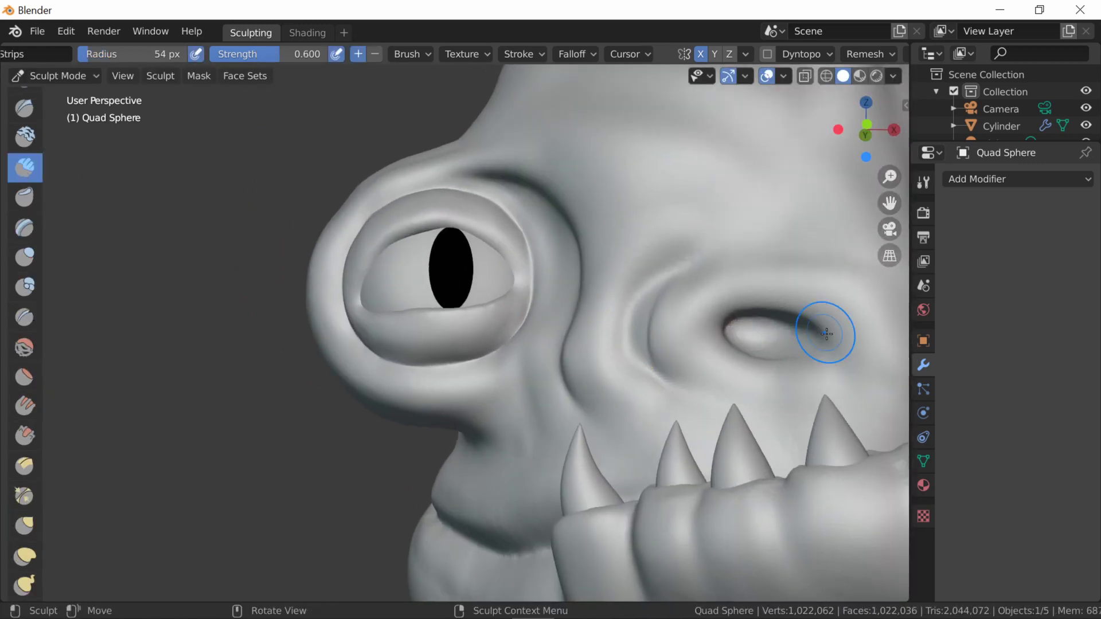
pyautogui.moveTo(858, 378)
pyautogui.mouseDown(button='middle')
pyautogui.moveTo(600, 287)
pyautogui.moveTo(568, 332)
pyautogui.moveTo(585, 364)
pyautogui.moveTo(450, 459)
pyautogui.moveTo(224, 381)
pyautogui.moveTo(211, 391)
pyautogui.mouseUp(button='middle')
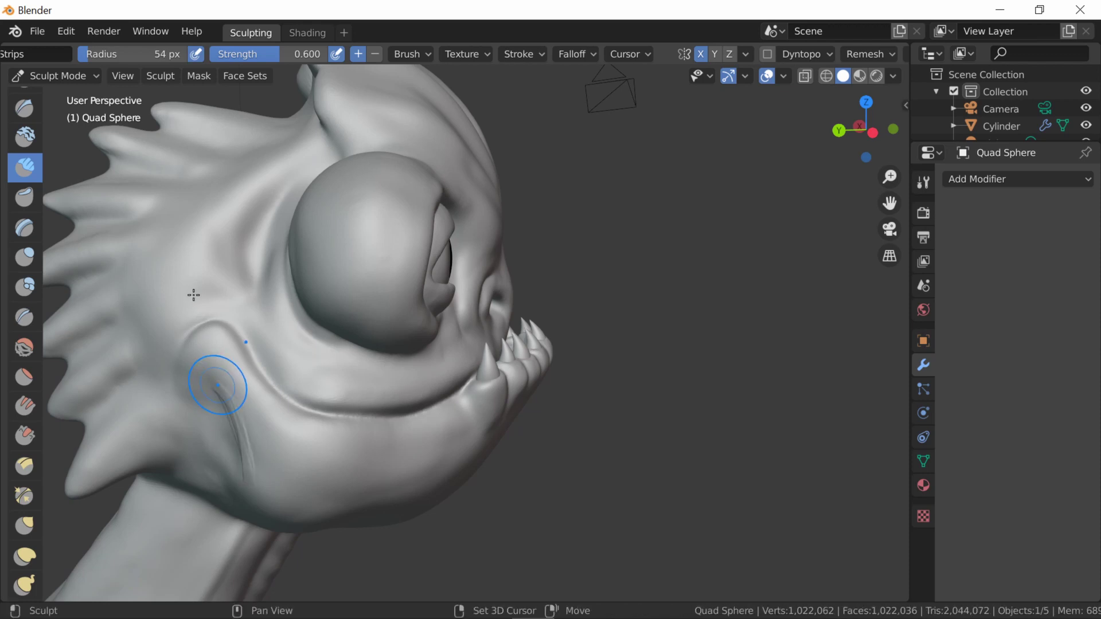
# Step: Push the face beside the eye with Grab, then build it up with a smaller Clay Strips brush
pyautogui.press('g')
pyautogui.moveTo(429, 228)
pyautogui.mouseDown(button='middle')
pyautogui.moveTo(392, 290)
pyautogui.moveTo(406, 239)
pyautogui.mouseUp(button='middle')
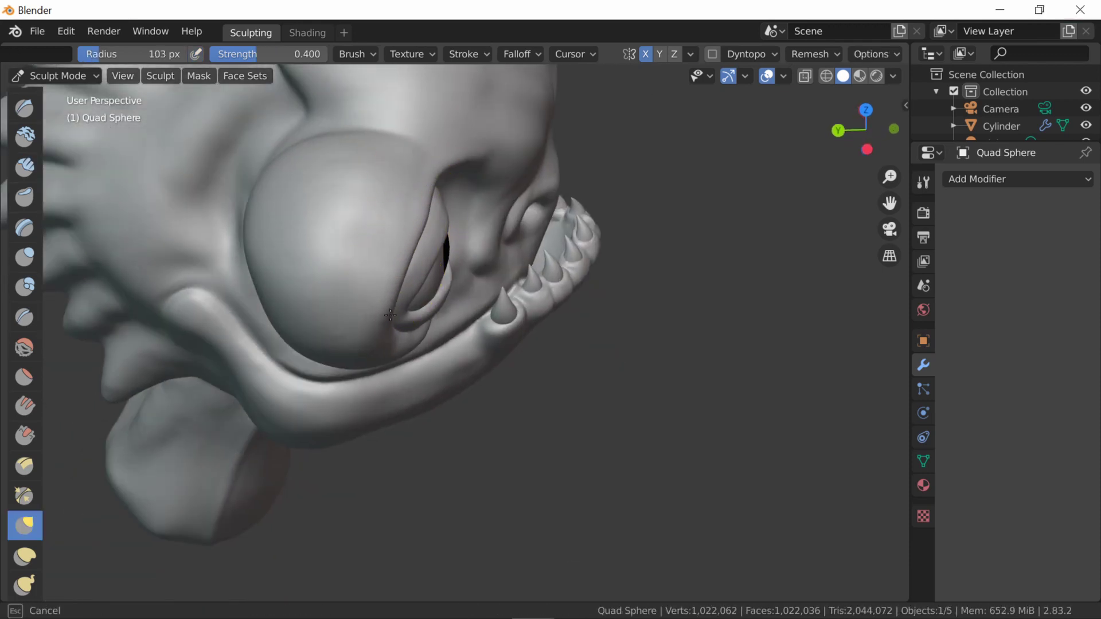
pyautogui.moveTo(390, 314)
pyautogui.mouseDown(button='middle')
pyautogui.moveTo(423, 286)
pyautogui.moveTo(501, 253)
pyautogui.mouseUp(button='middle')
pyautogui.scroll(-8, 419, 323)
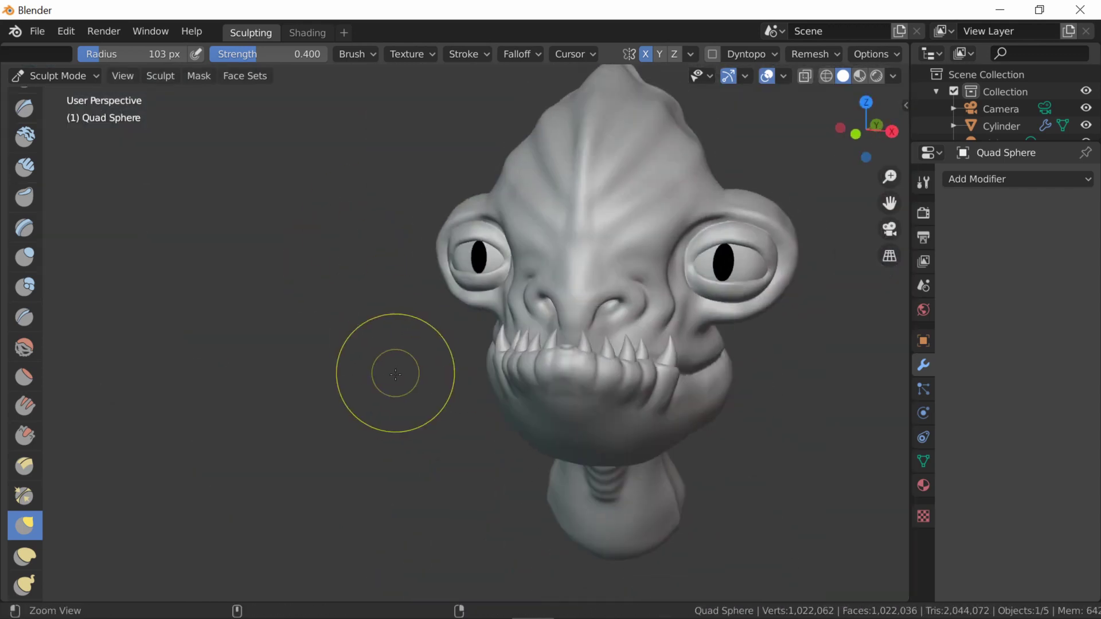
pyautogui.moveTo(394, 373); pyautogui.dragTo(436, 344, button='middle')
pyautogui.press('c')
pyautogui.scroll(5, 469, 224)
pyautogui.click(458, 224)
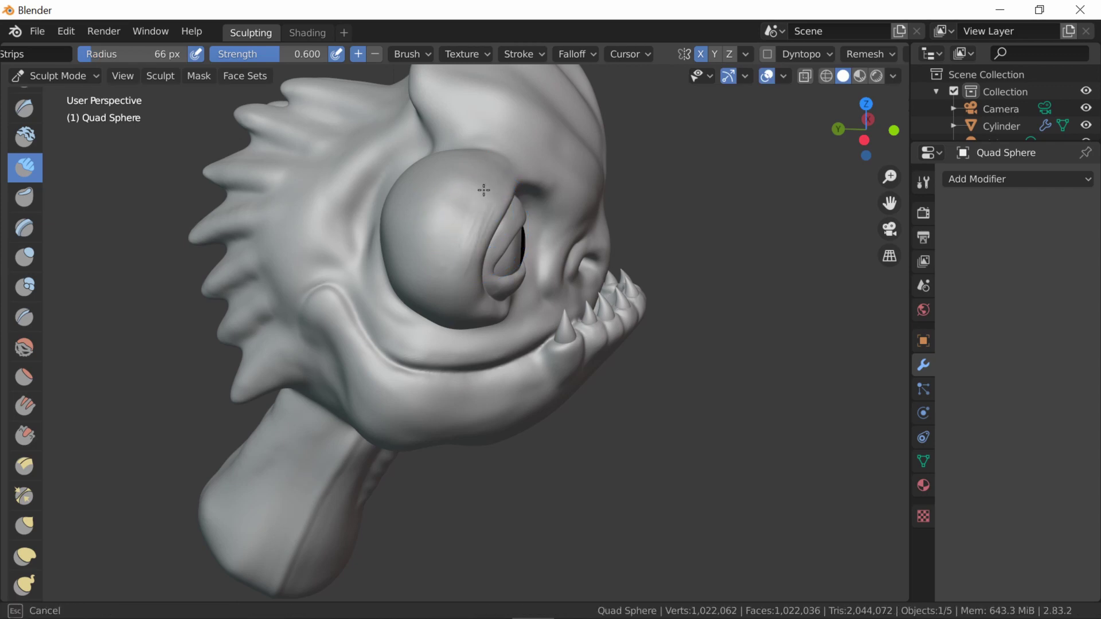
# Step: Round the eyelids with the Draw brush, adjusting its radius smaller and then slightly larger
pyautogui.moveTo(482, 207); pyautogui.dragTo(515, 149, button='middle')
pyautogui.moveTo(421, 342)
pyautogui.mouseDown(button='middle')
pyautogui.moveTo(503, 201)
pyautogui.moveTo(492, 211)
pyautogui.mouseUp(button='middle')
pyautogui.press('x')
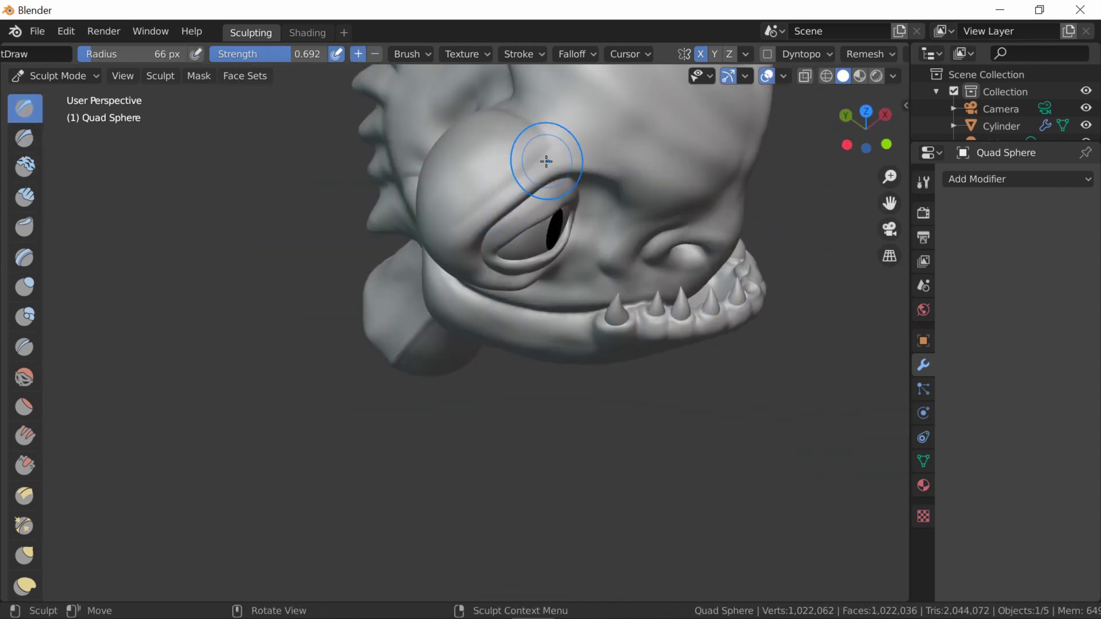
pyautogui.moveTo(546, 161)
pyautogui.mouseDown(button='middle')
pyautogui.moveTo(363, 386)
pyautogui.moveTo(467, 253)
pyautogui.mouseUp(button='middle')
pyautogui.press('f')
pyautogui.click(517, 282)
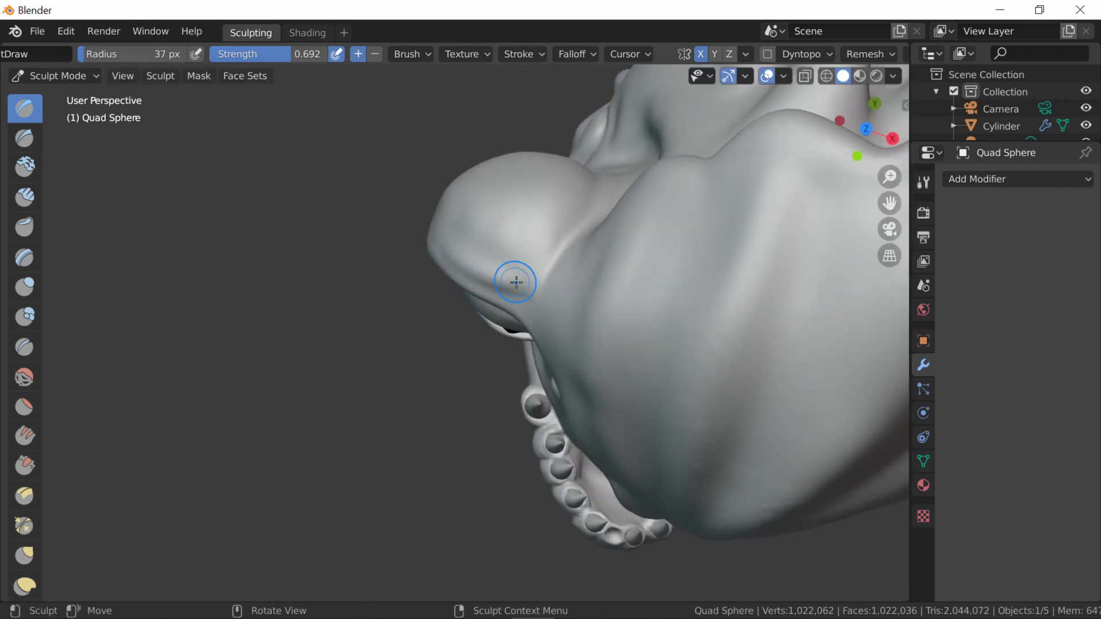
pyautogui.moveTo(516, 282); pyautogui.dragTo(450, 278, button='middle')
pyautogui.press('f')
pyautogui.click(439, 329)
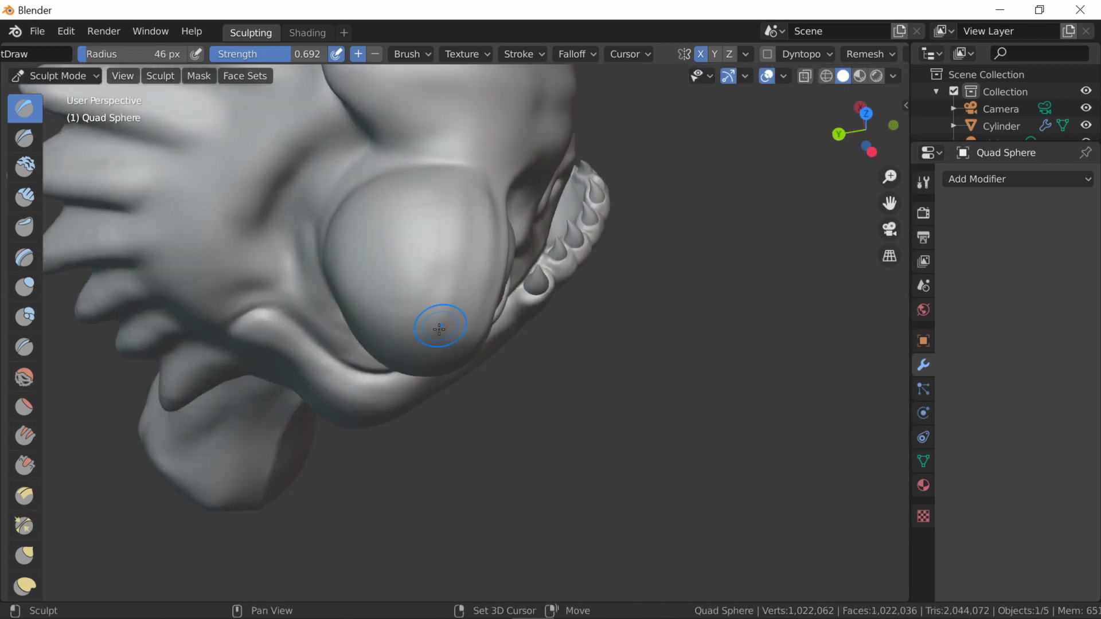
# Step: Leave sculpting by switching the head to Object Mode, then orbit around it
pyautogui.scroll(-5, 439, 328)
pyautogui.moveTo(439, 329)
pyautogui.mouseDown(button='middle')
pyautogui.moveTo(344, 386)
pyautogui.moveTo(297, 446)
pyautogui.moveTo(172, 258)
pyautogui.mouseUp(button='middle')
pyautogui.click(55, 76)
pyautogui.click(62, 95)
pyautogui.moveTo(390, 405)
pyautogui.mouseDown(button='middle')
pyautogui.moveTo(465, 378)
pyautogui.moveTo(401, 287)
pyautogui.mouseUp(button='middle')
# Step: Enter Vertex Paint, pick green as the brush colour and paint it onto the neck
pyautogui.click(63, 77)
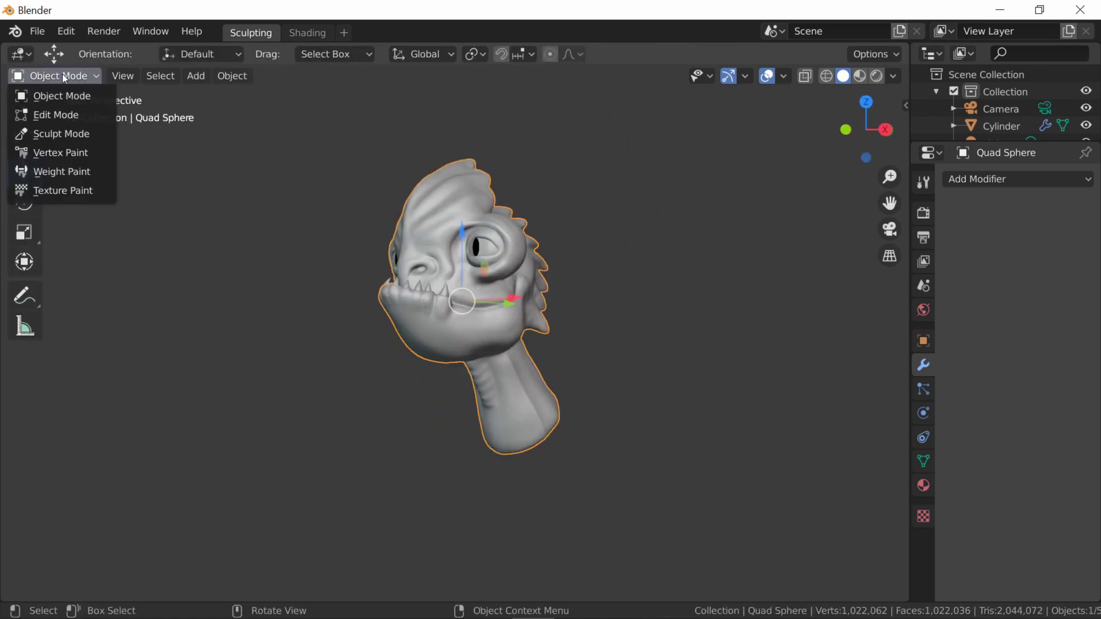
pyautogui.click(60, 153)
pyautogui.click(245, 54)
pyautogui.click(325, 125)
pyautogui.moveTo(514, 376); pyautogui.dragTo(526, 425)
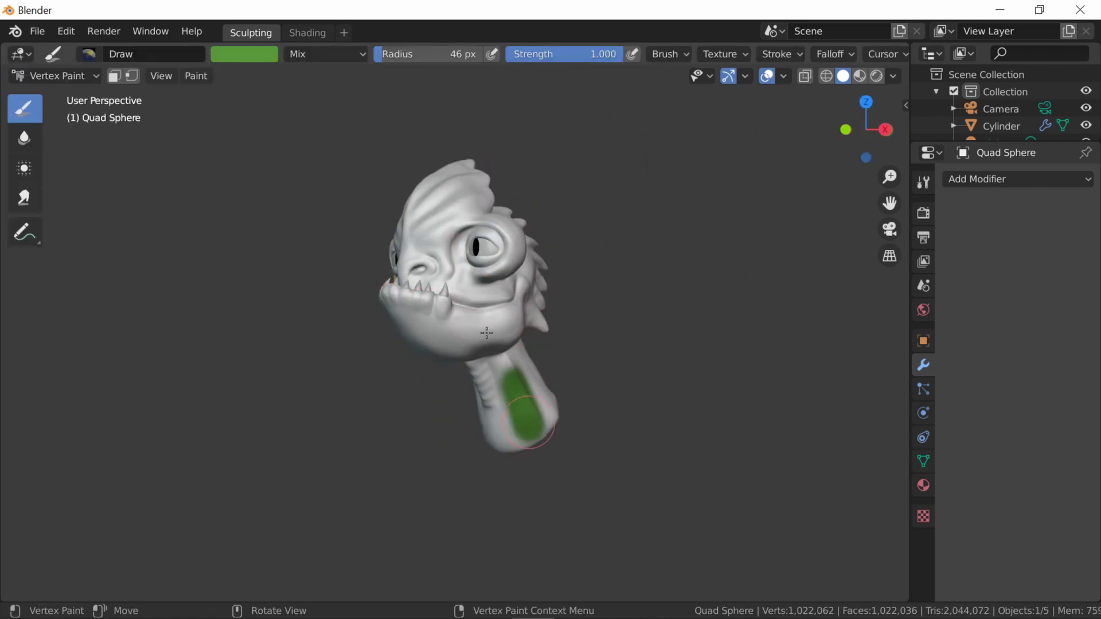
pyautogui.moveTo(564, 439); pyautogui.dragTo(459, 372, button='middle')
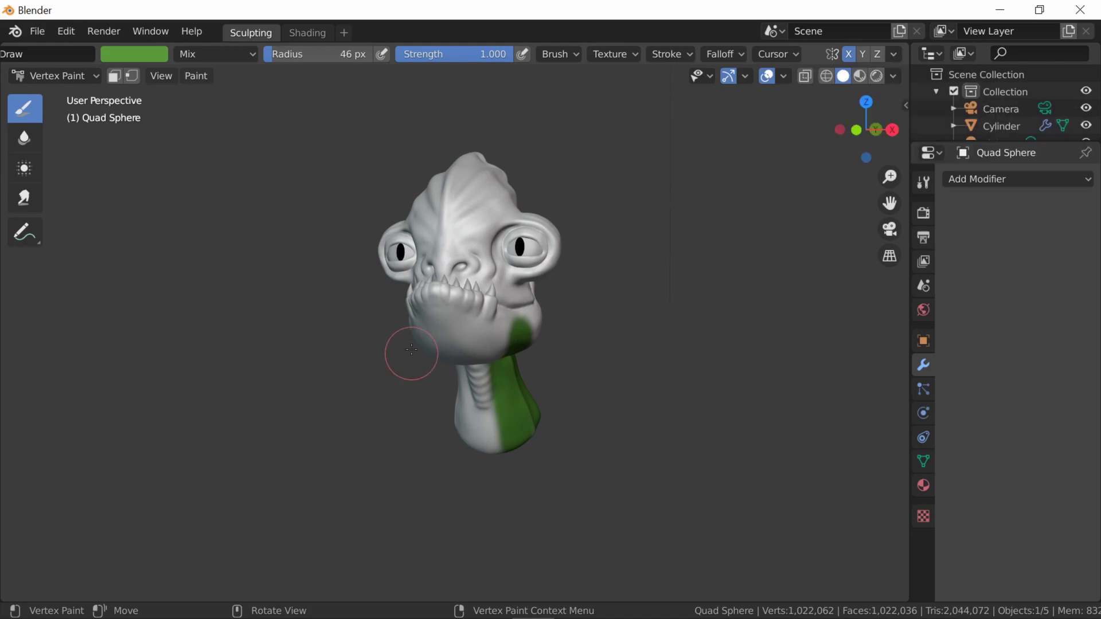